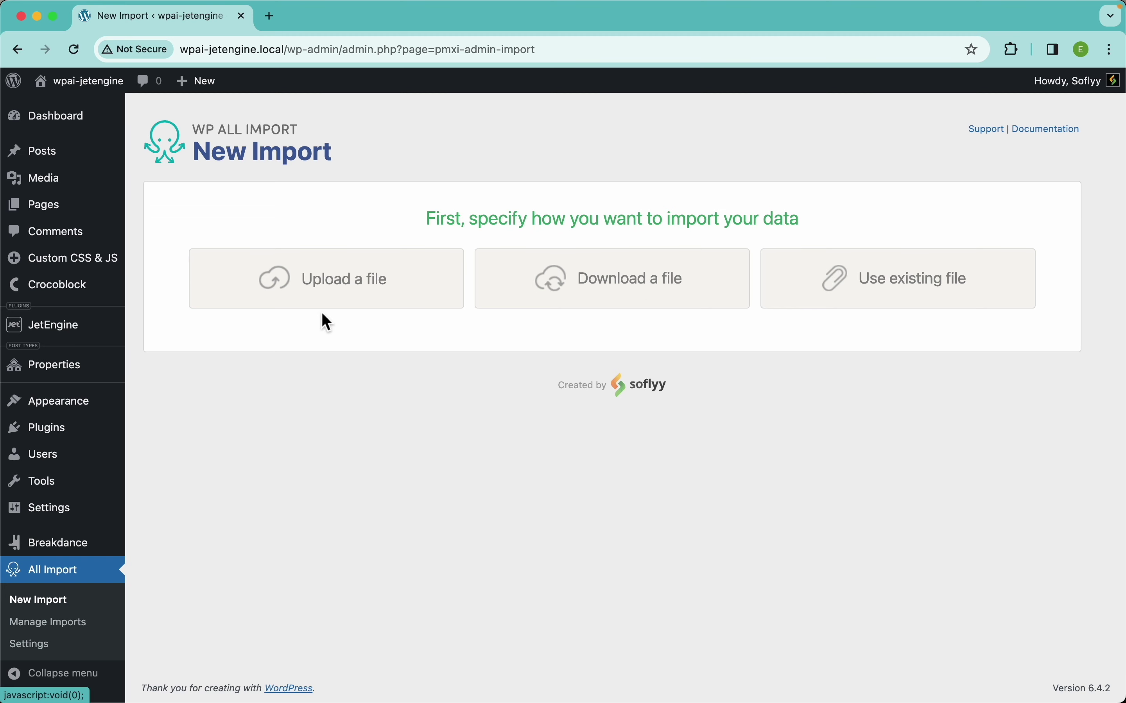
Look at the upload option's file chooser and the list of previously uploaded files as possible import sources.
click(369, 294)
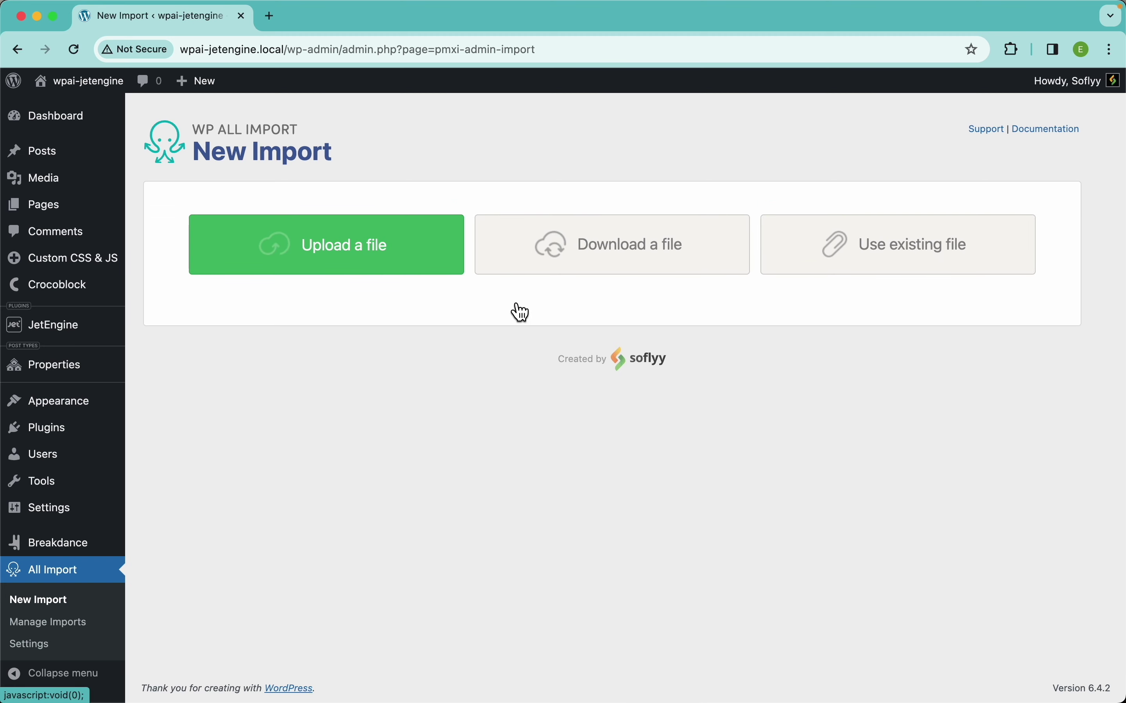
click(639, 297)
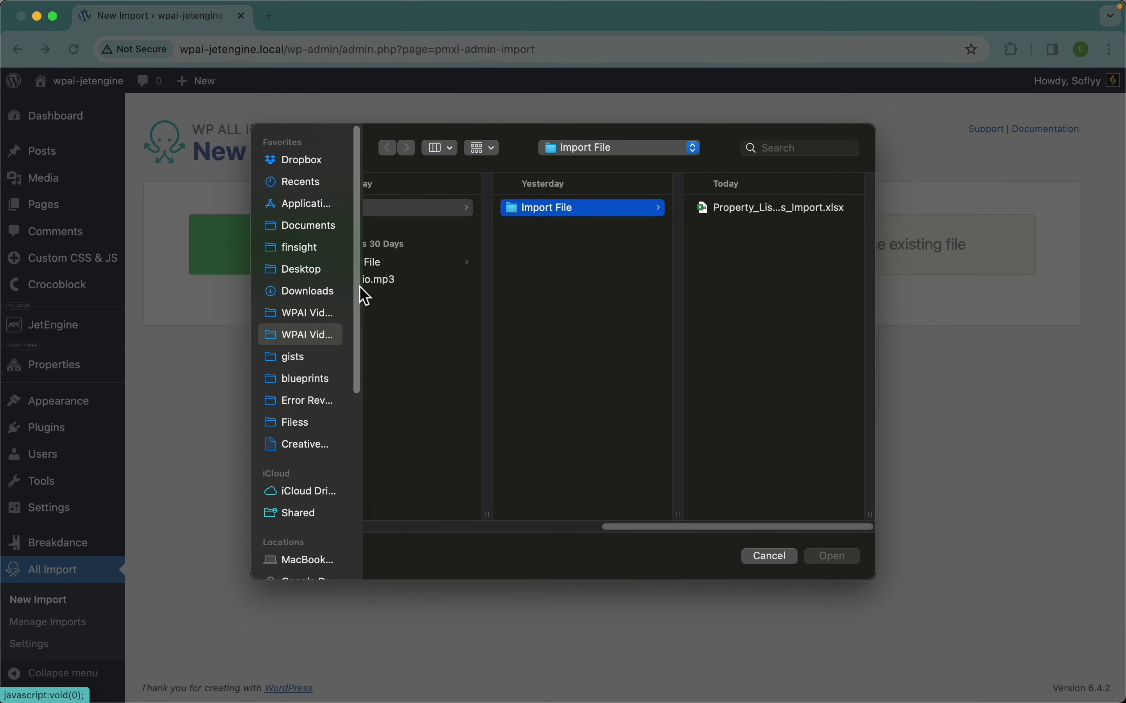
click(770, 557)
click(896, 260)
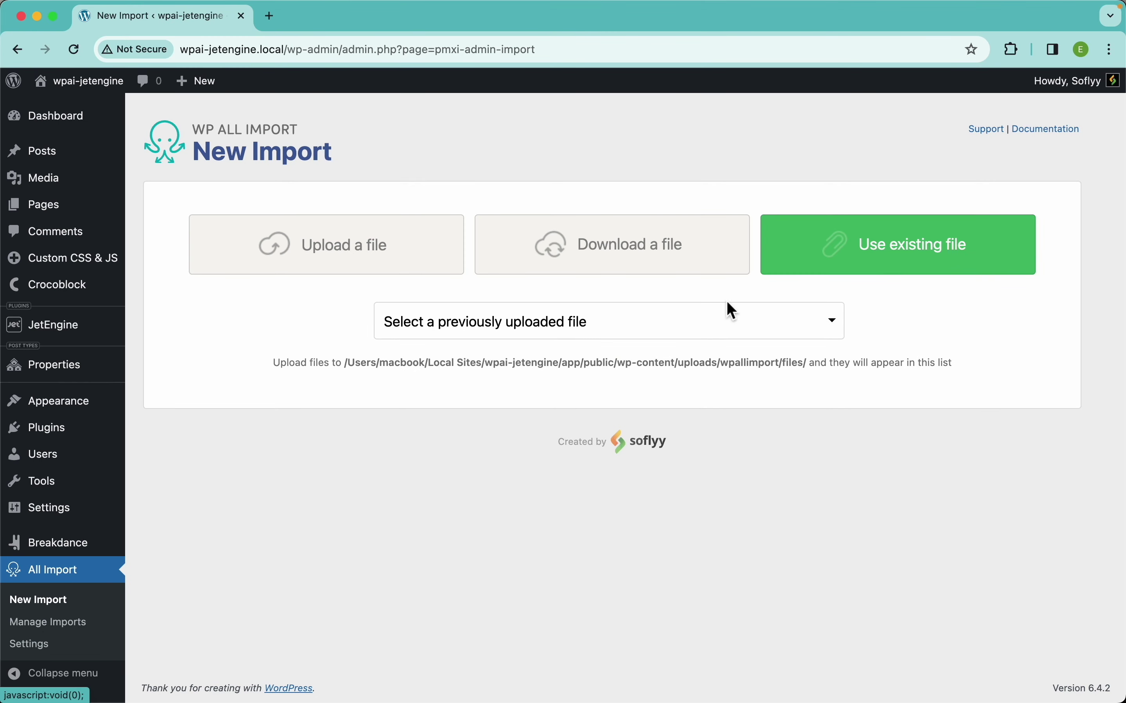
click(693, 329)
click(292, 402)
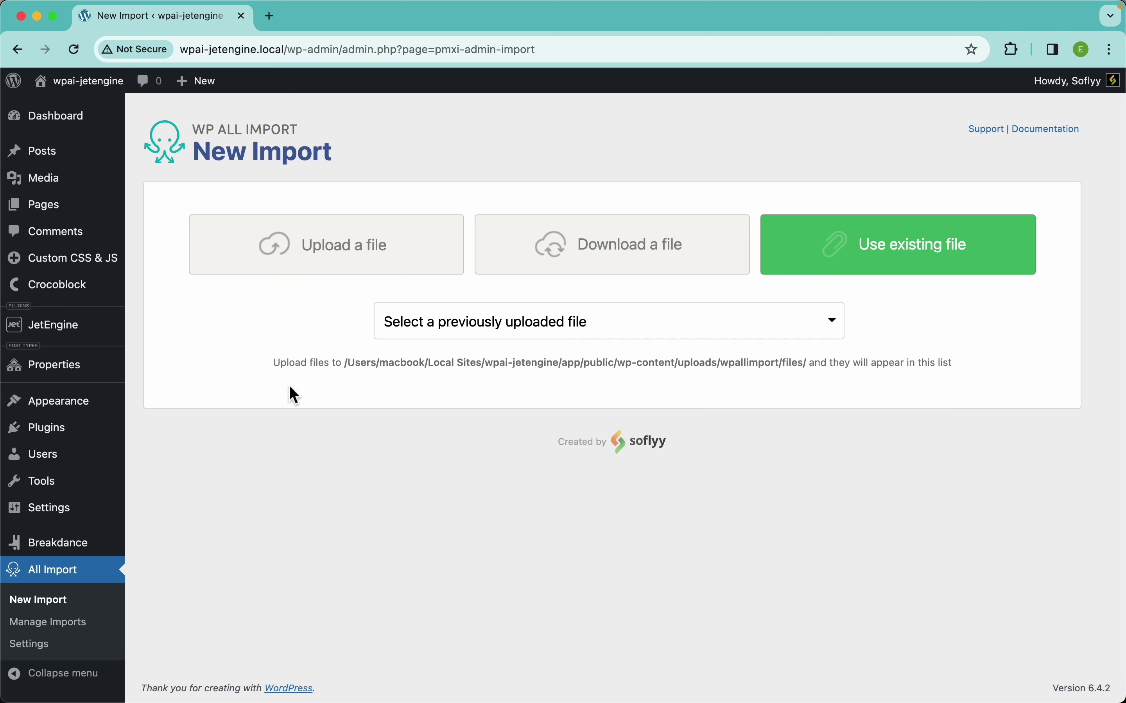
click(579, 260)
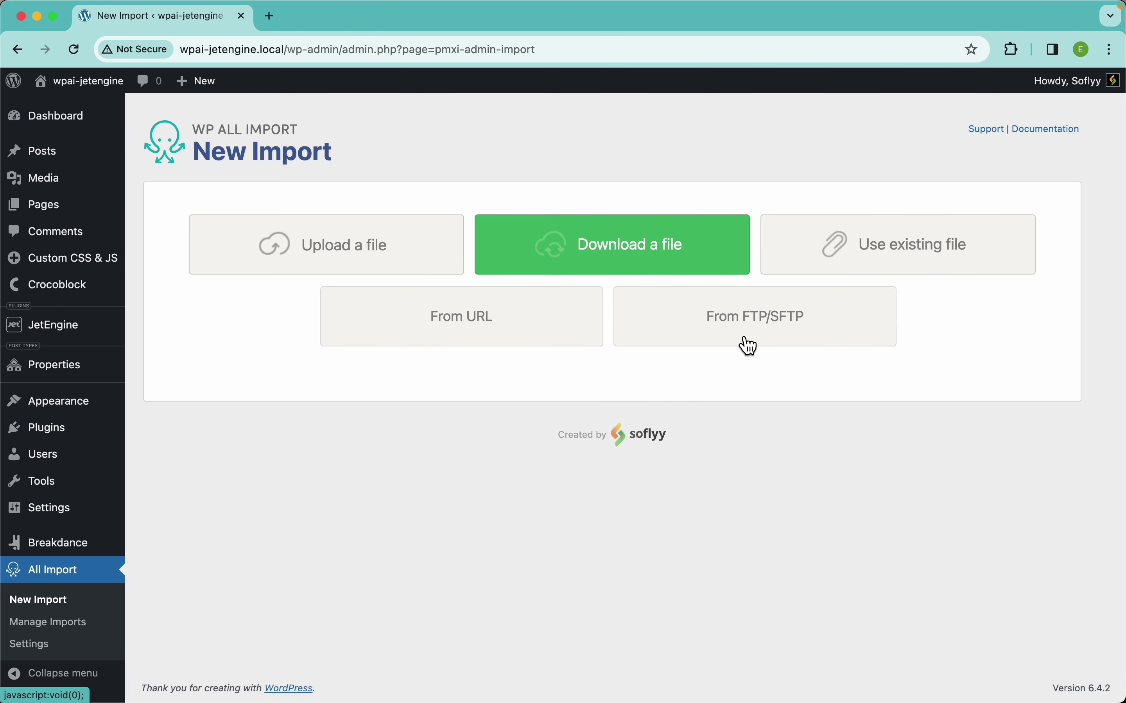
click(484, 331)
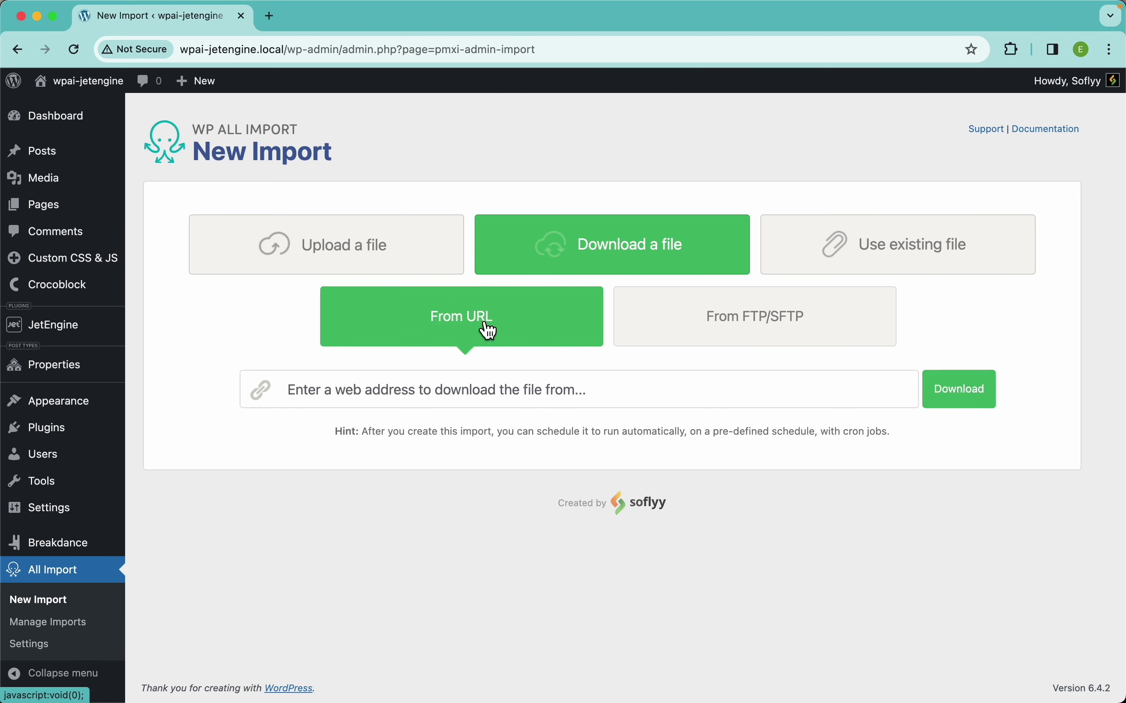
click(477, 395)
text(https://images.wpallimport.com/import/Property_Listings_Import.xlsx)
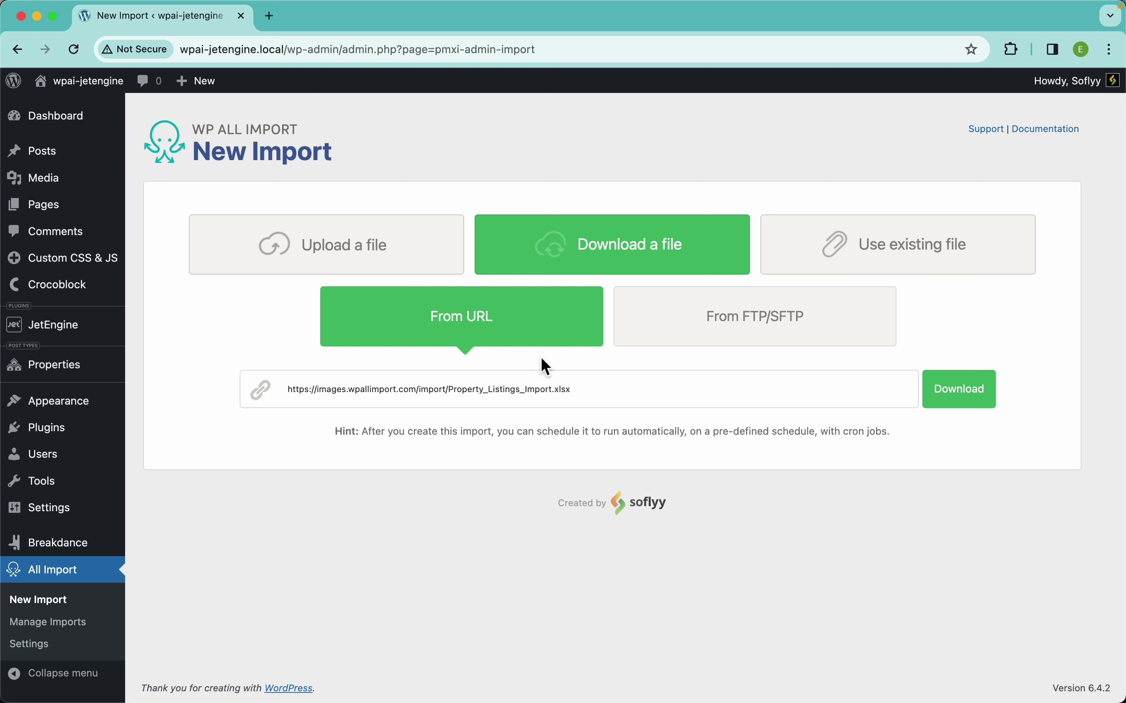
drag(583, 390, 556, 390)
click(814, 400)
click(973, 405)
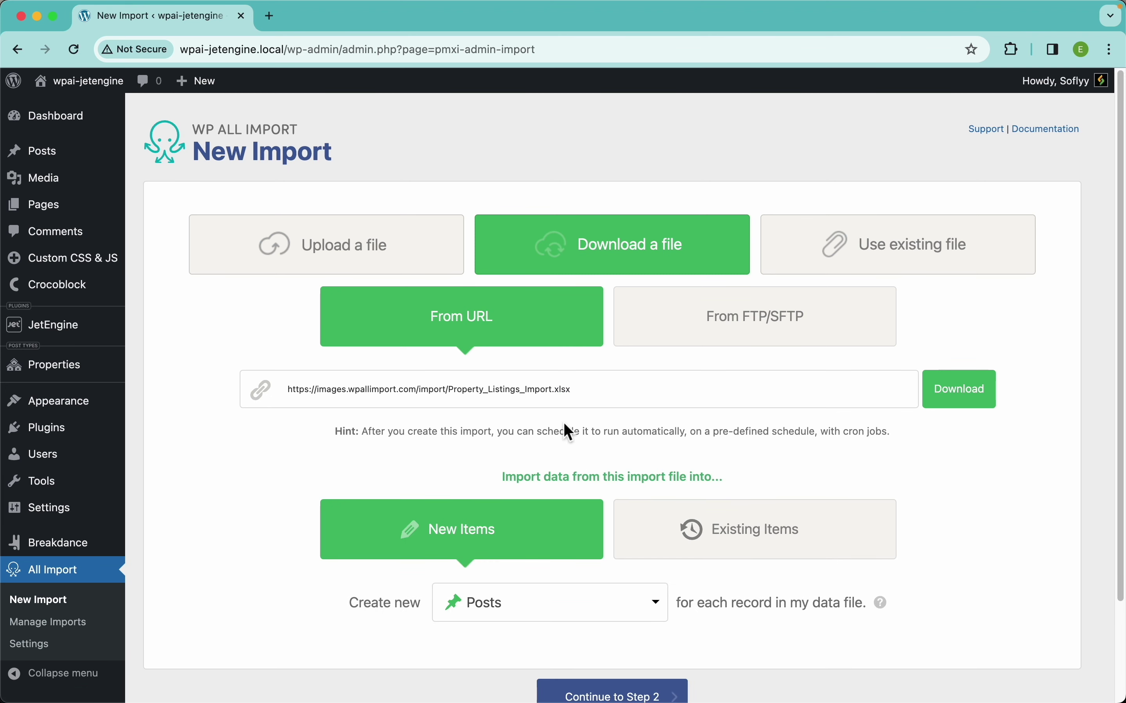
View the Existing Items import option and switch back to New Items.
scroll(572, 429, down, 1)
scroll(572, 429, down, 5)
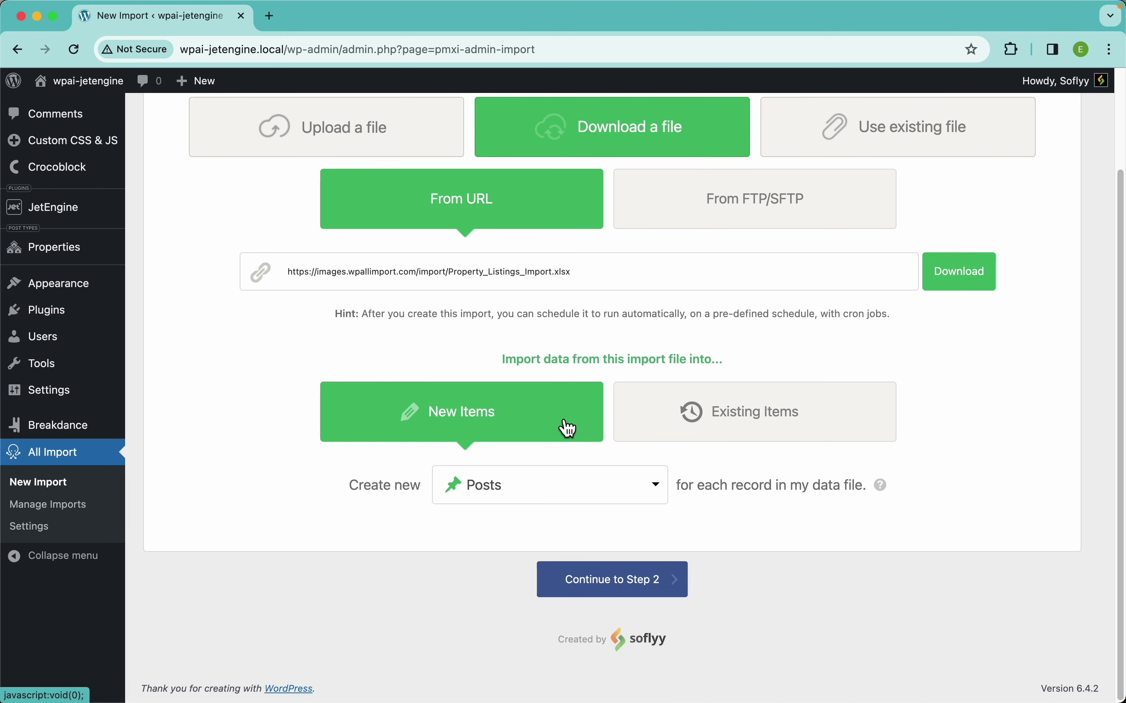
click(758, 423)
click(520, 426)
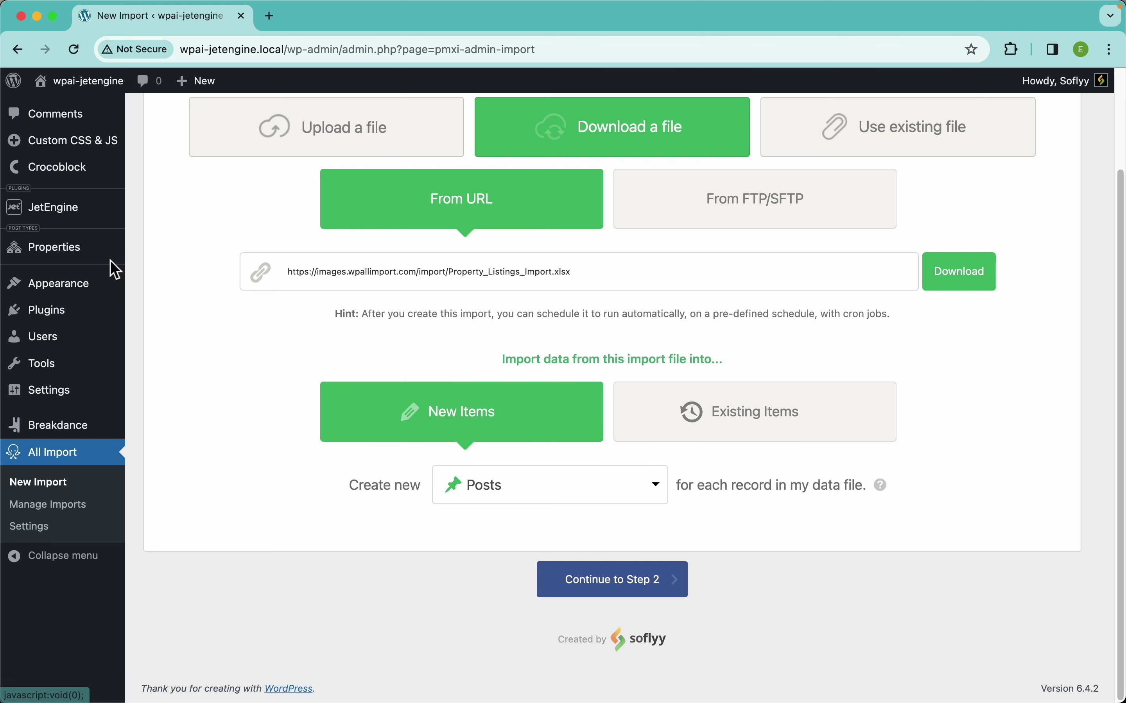
Open the Properties post list in a new browser tab, view it and return to the import setup.
right_click(90, 251)
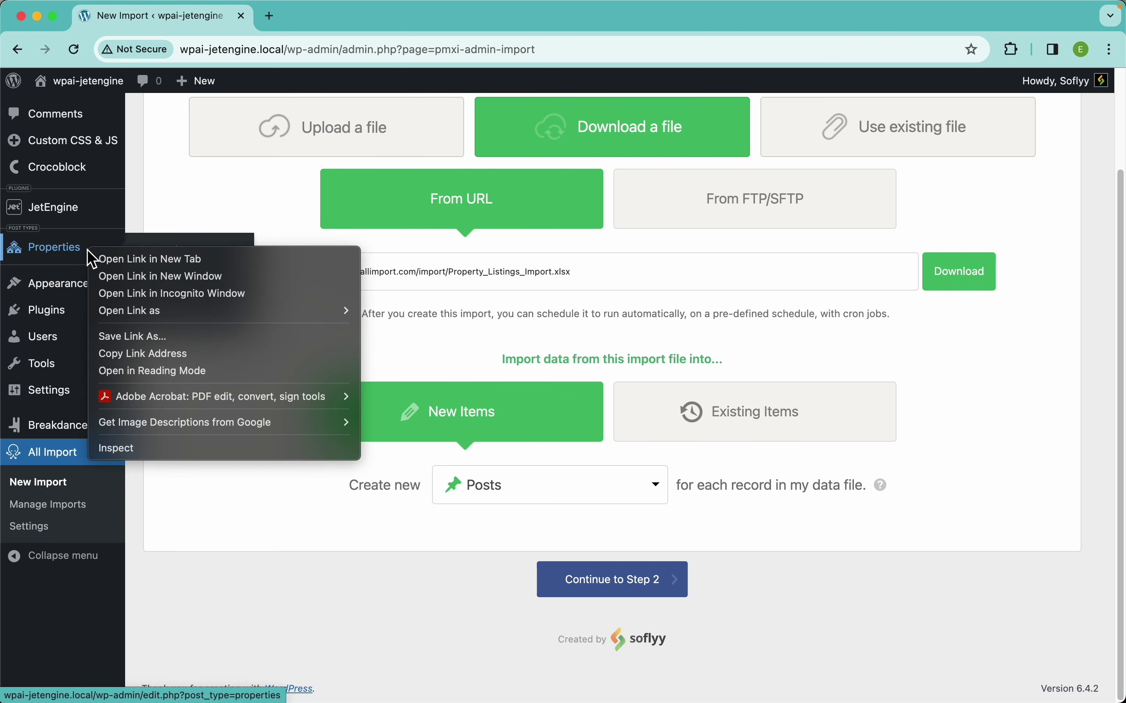
click(117, 261)
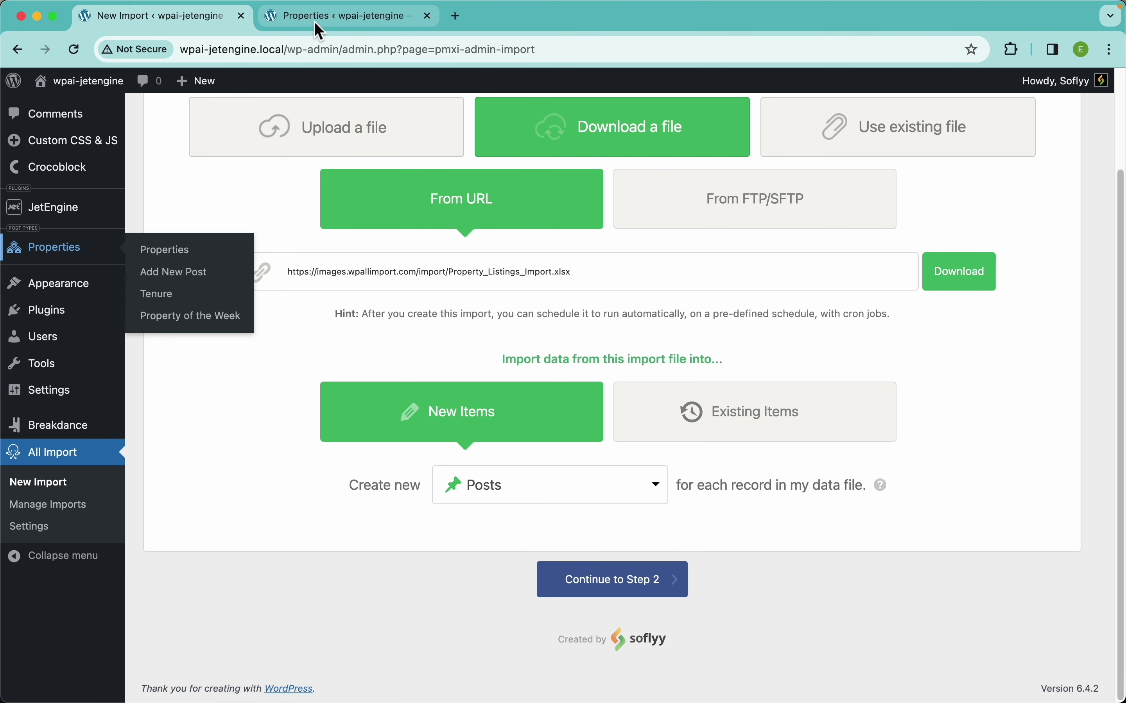
click(318, 29)
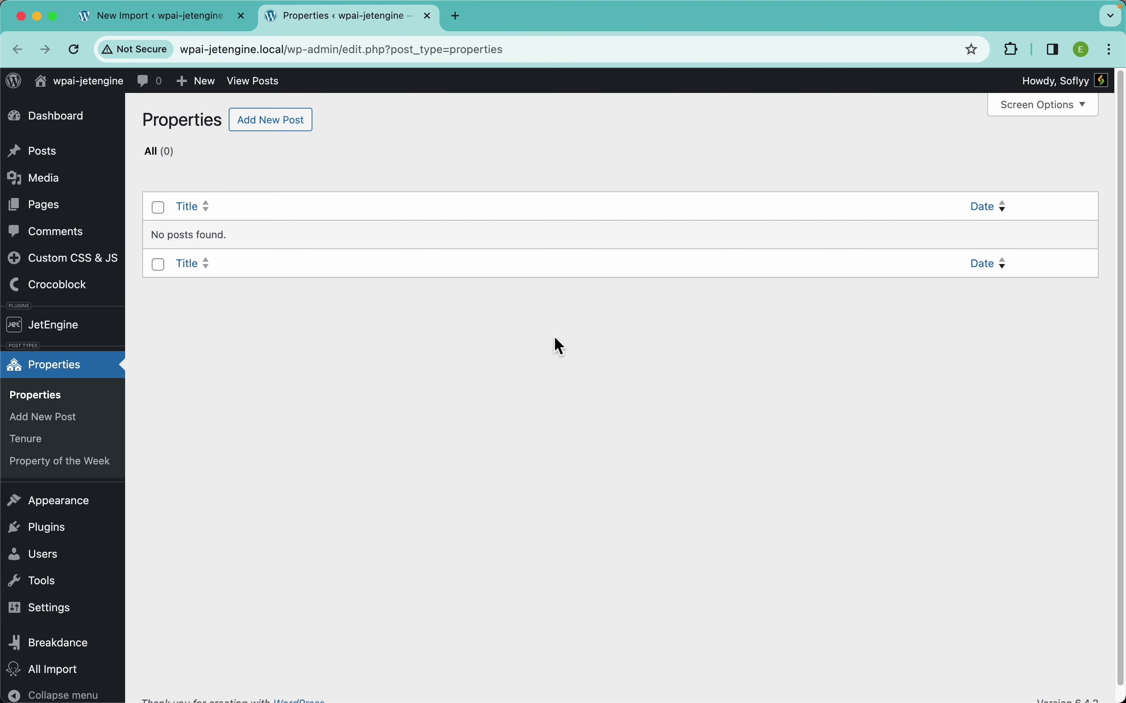
click(196, 26)
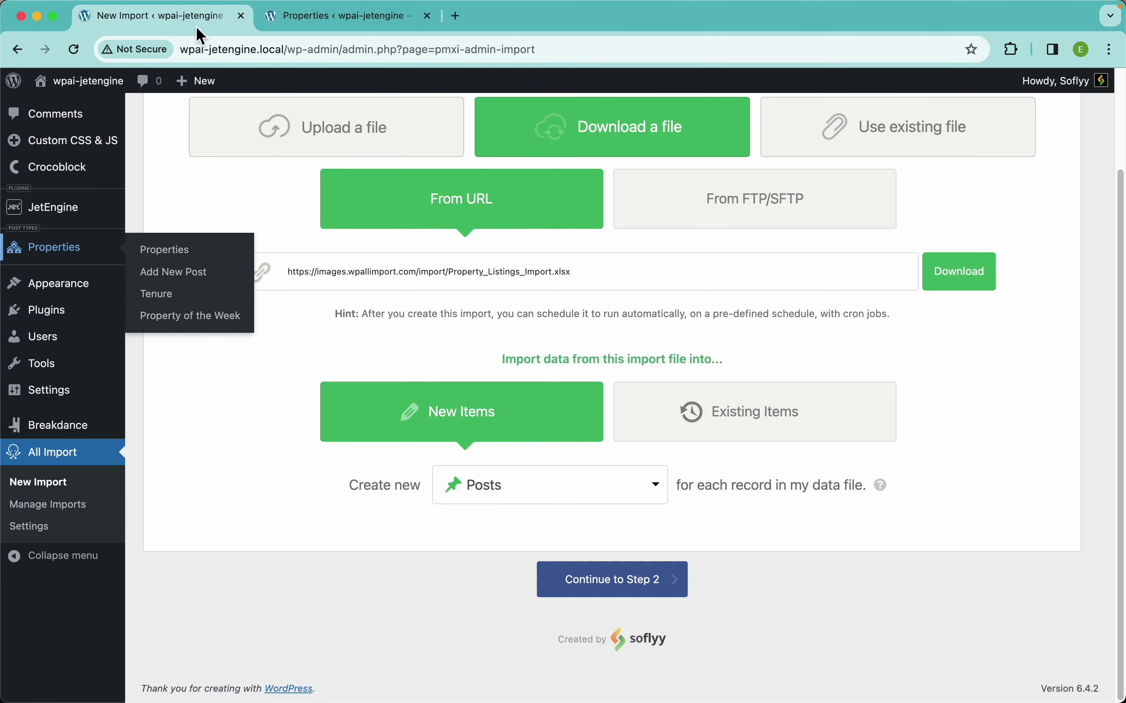
Compare the settings offered for Existing Items and New Items, ending with New Items selected.
click(693, 417)
click(533, 420)
click(744, 438)
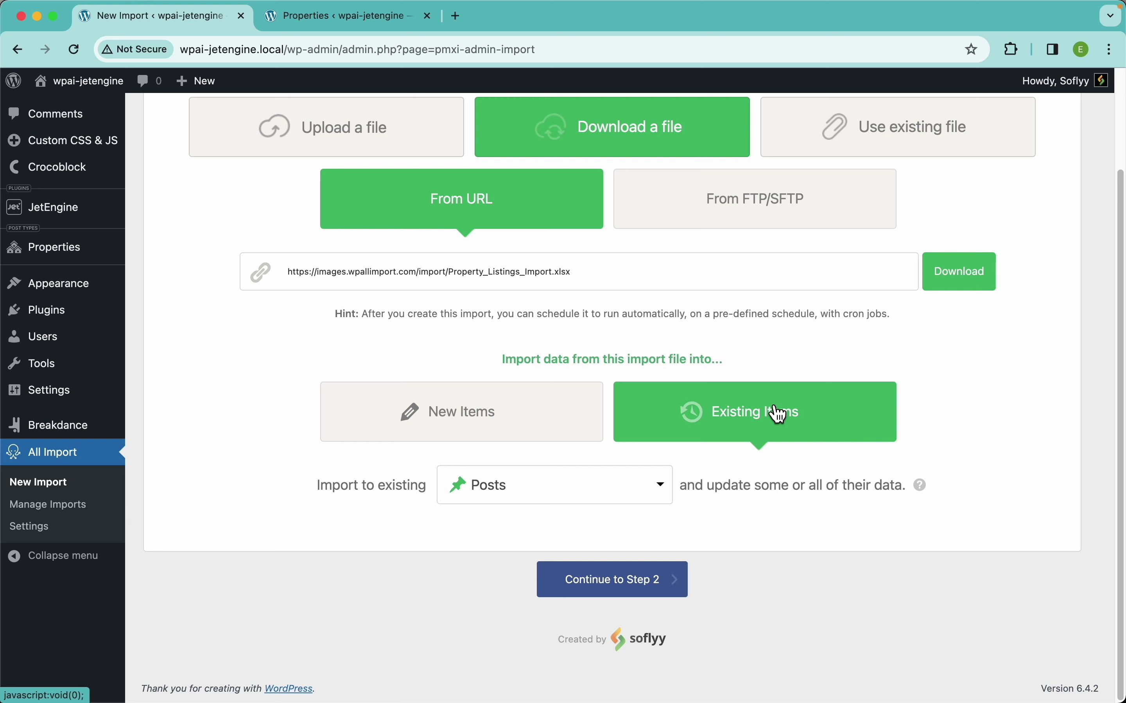
click(514, 417)
click(717, 435)
click(484, 439)
click(755, 429)
click(516, 425)
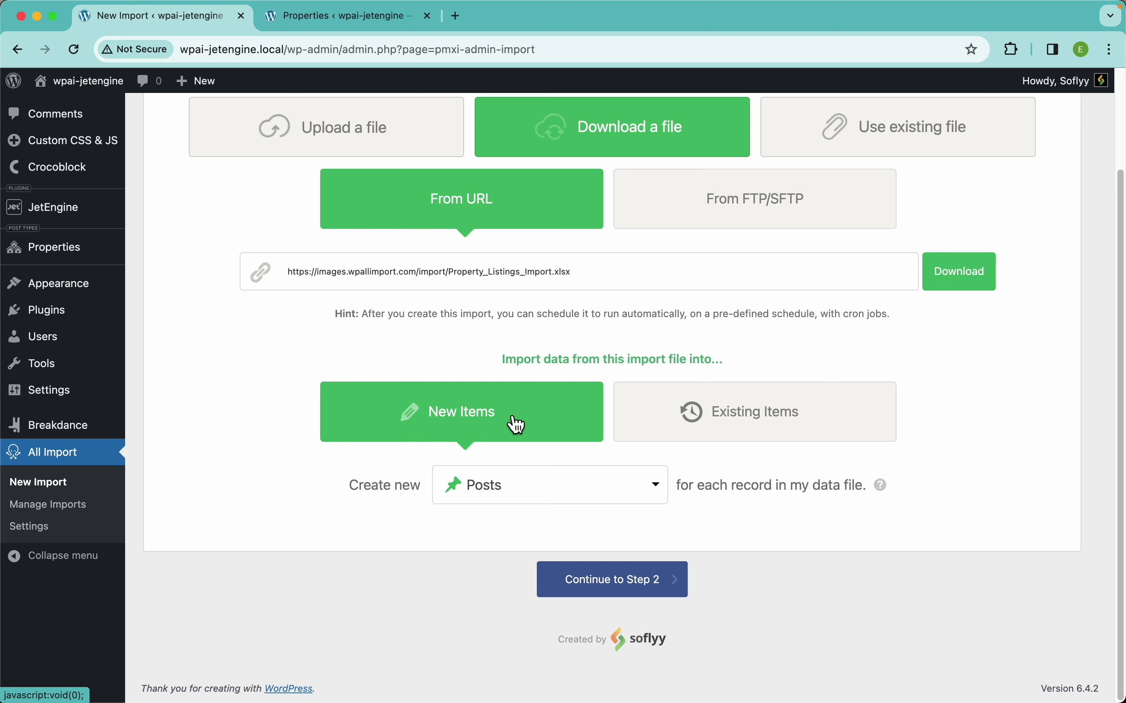
click(746, 422)
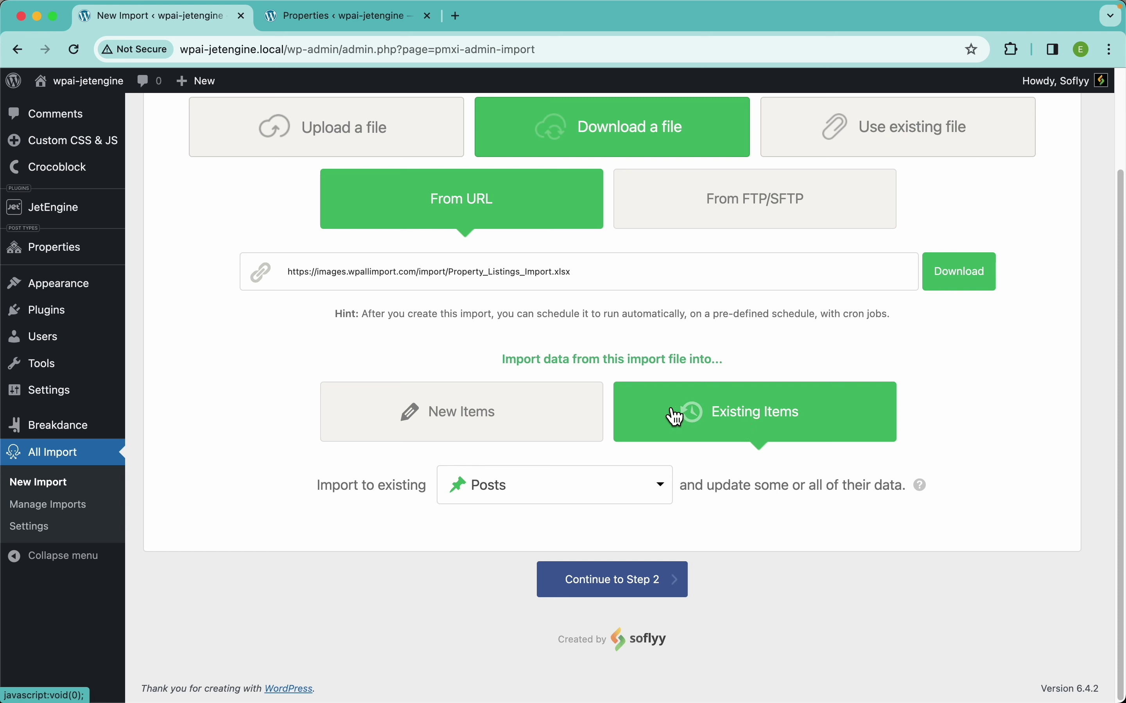
click(452, 416)
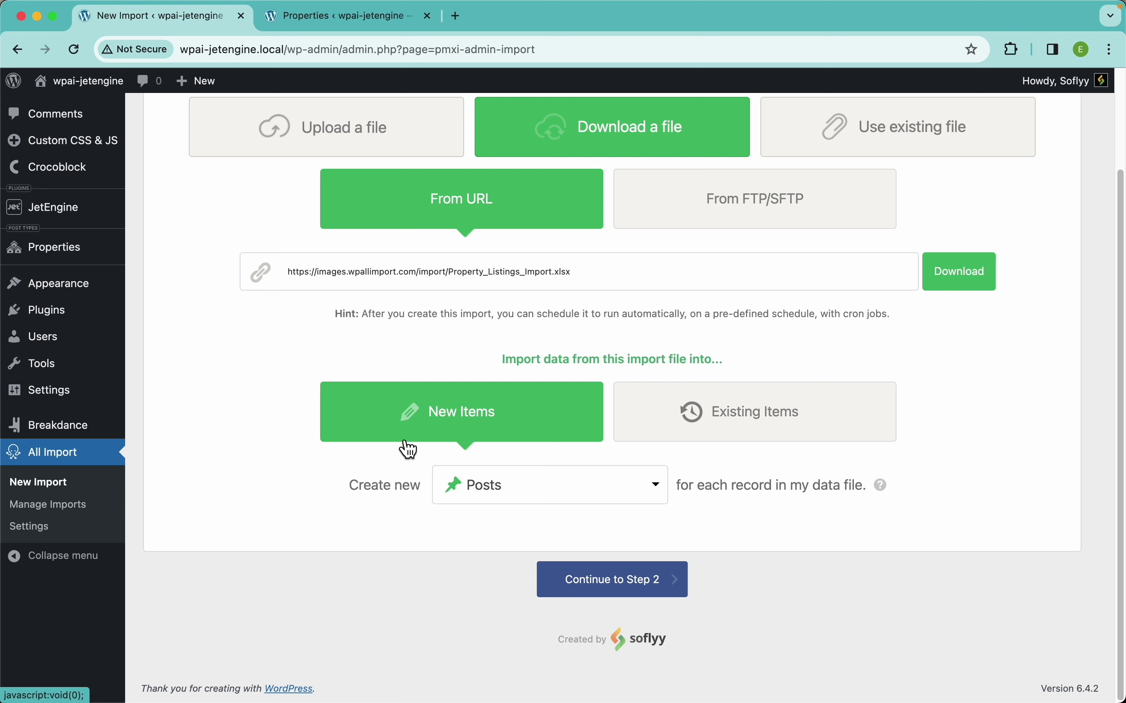
Check the file name in the import URL and the Properties post list for existing entries.
drag(582, 273, 447, 273)
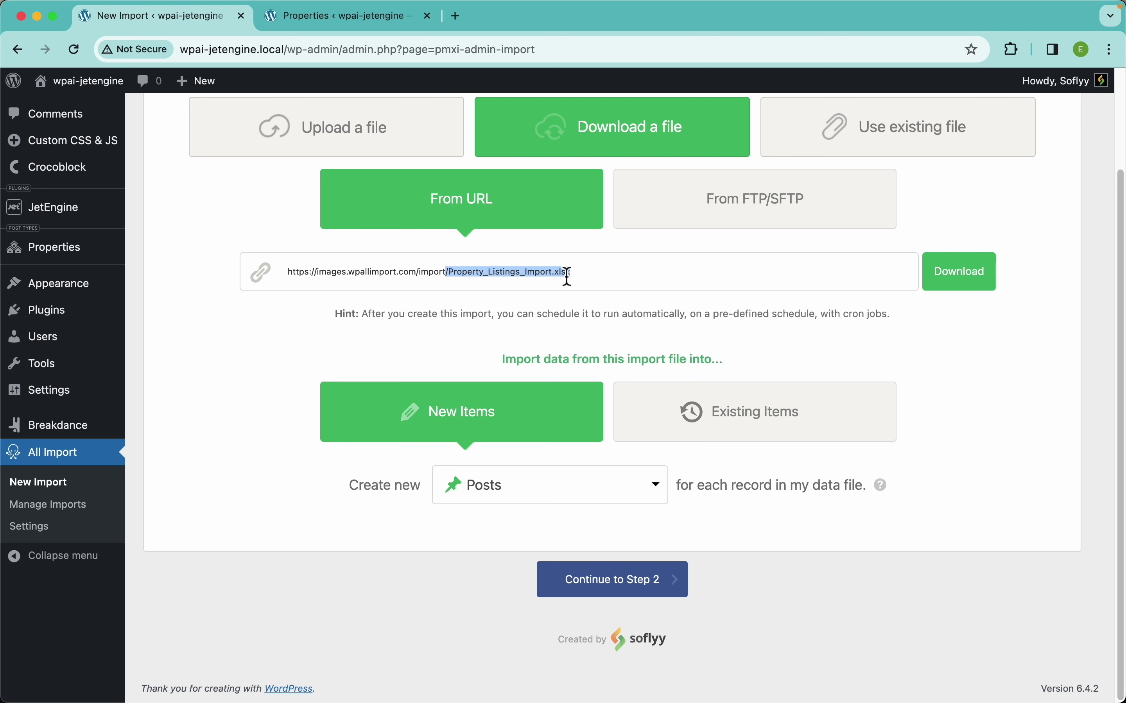
click(585, 276)
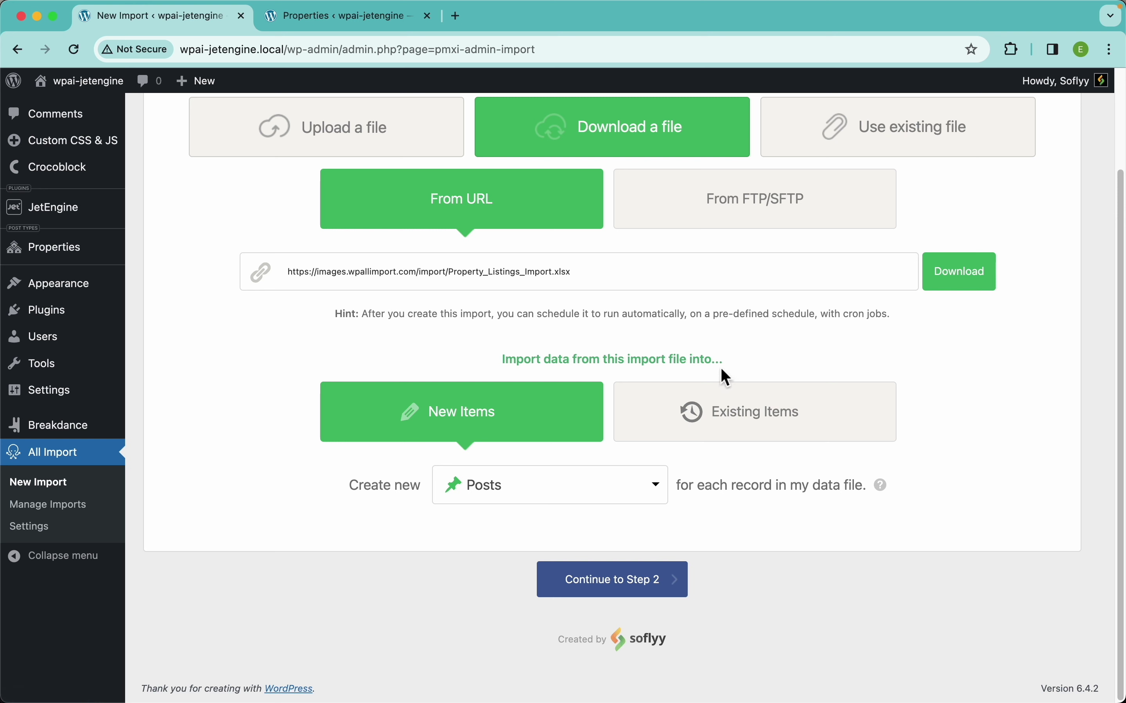
click(320, 19)
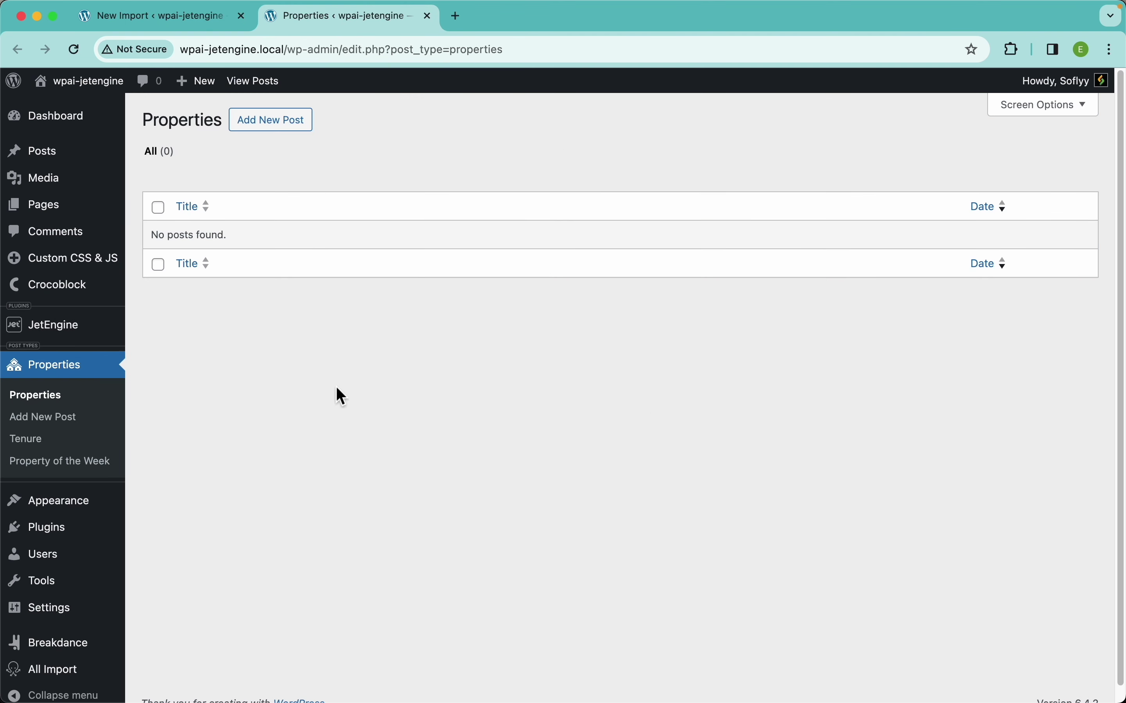
click(195, 29)
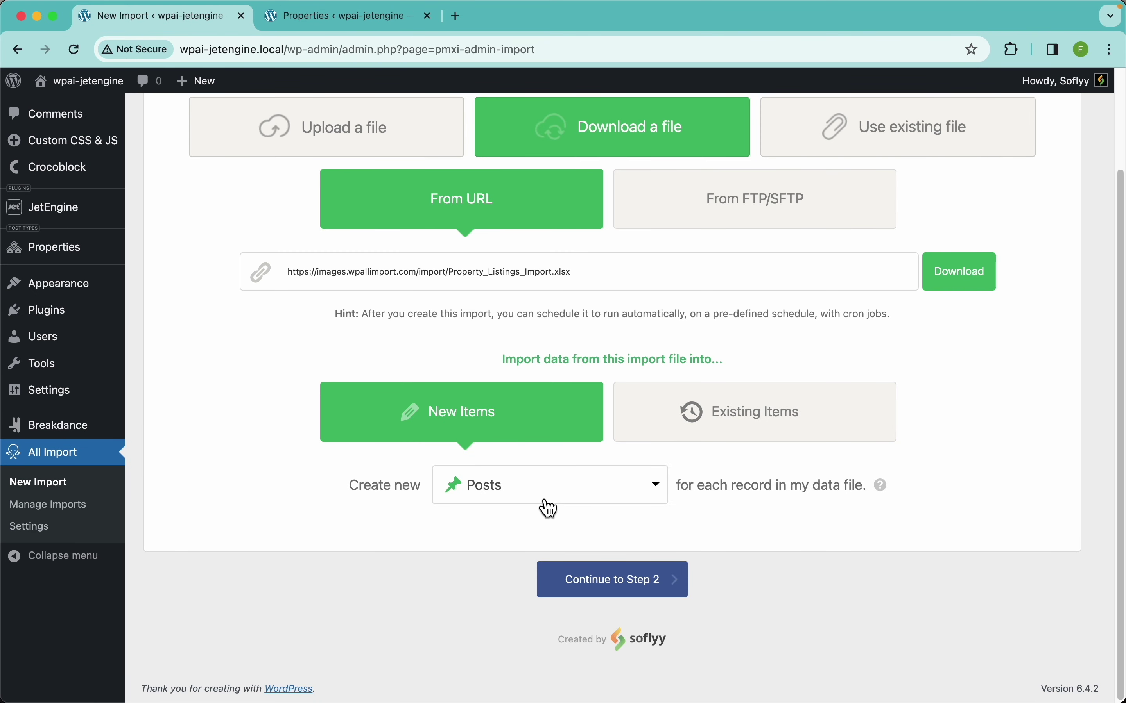
Set the import to create new Properties for each record and continue to step 2.
click(564, 501)
scroll(568, 508, down, 8)
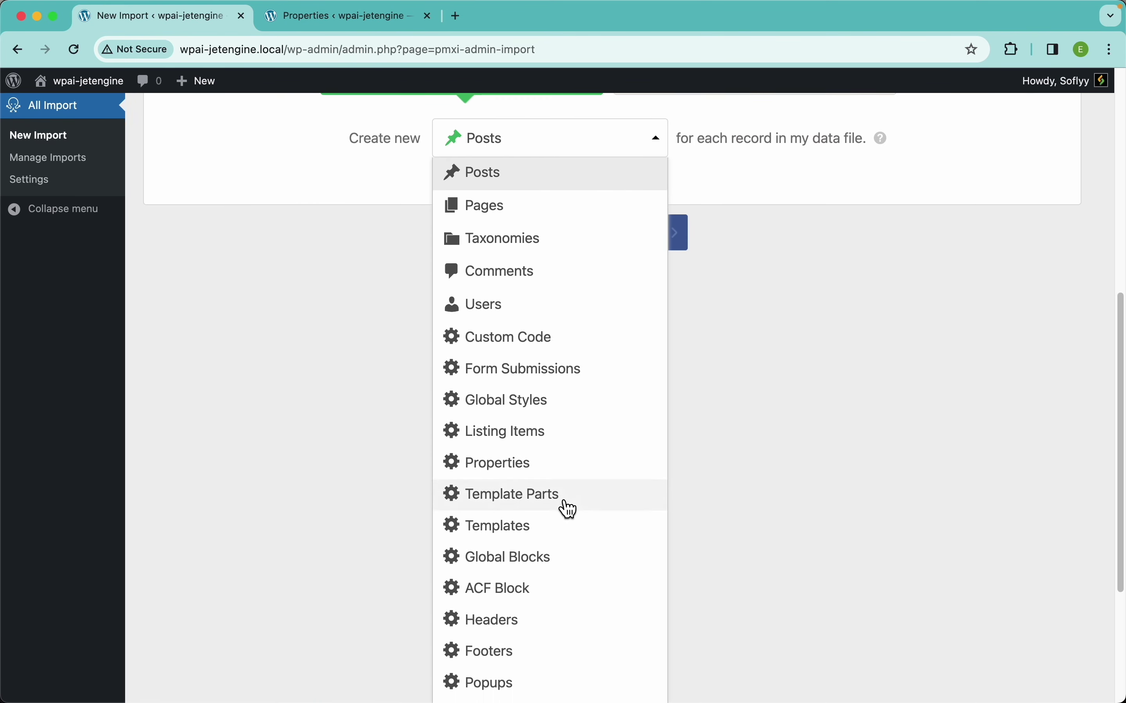
click(496, 457)
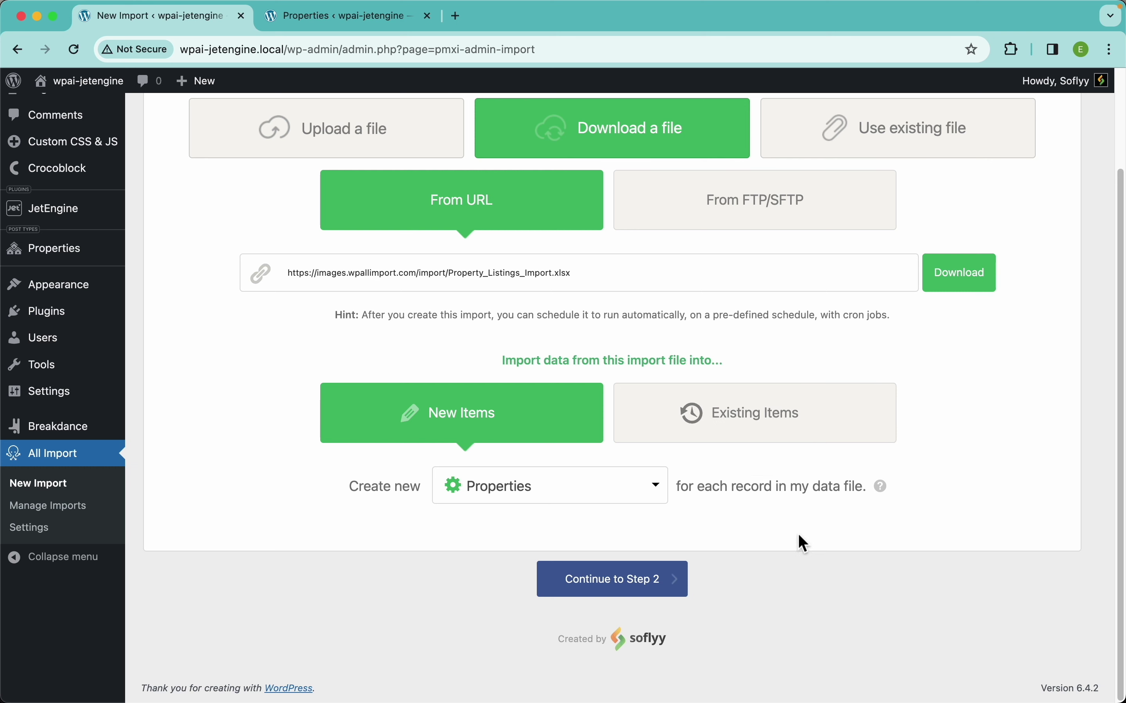
scroll(777, 520, up, 5)
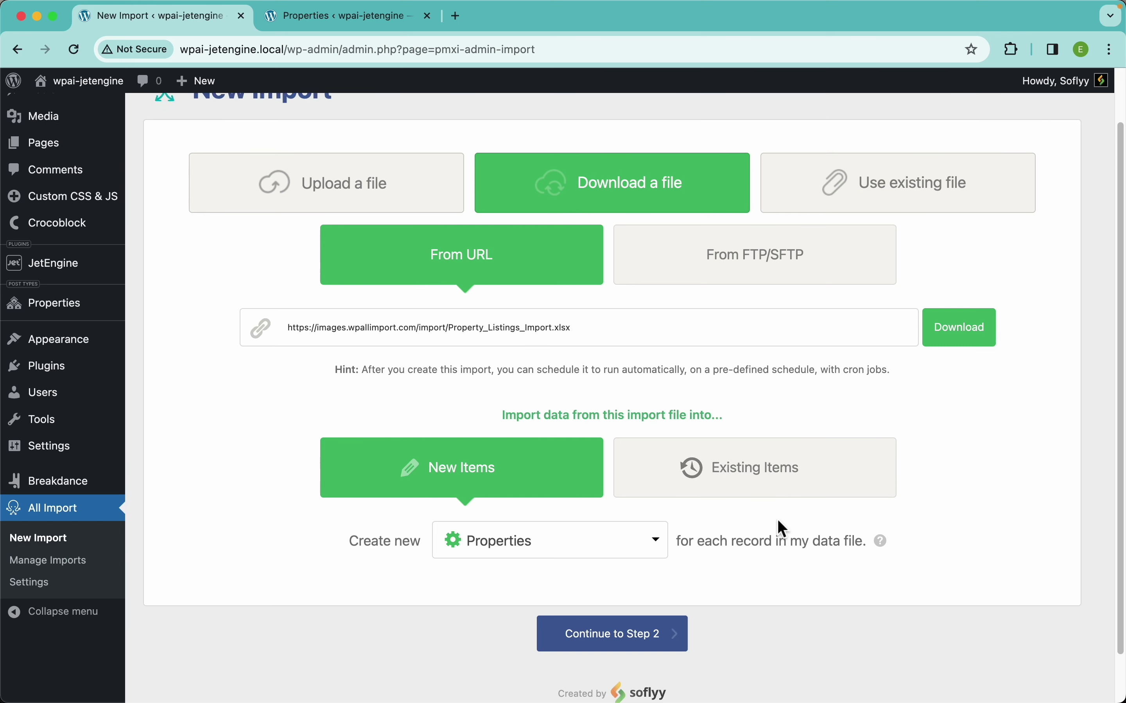
scroll(566, 368, down, 4)
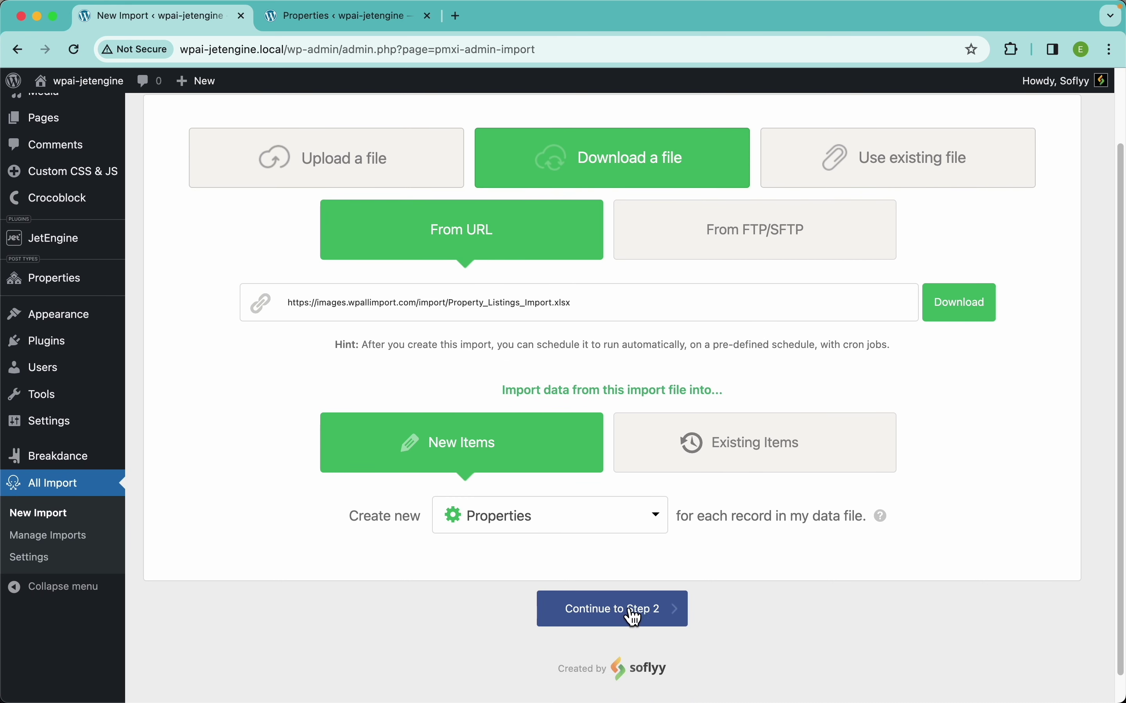
click(665, 617)
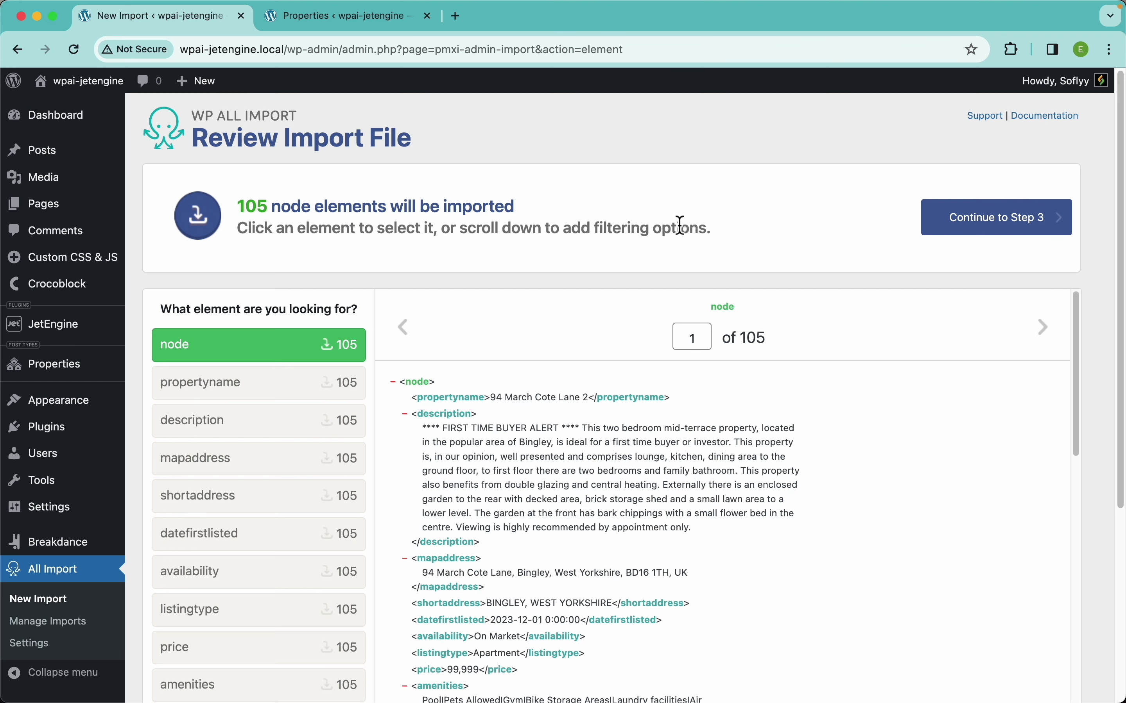
Review the first record's elements in the import file, from the property name through to propertyoftheweek.
scroll(693, 307, down, 4)
scroll(692, 474, down, 15)
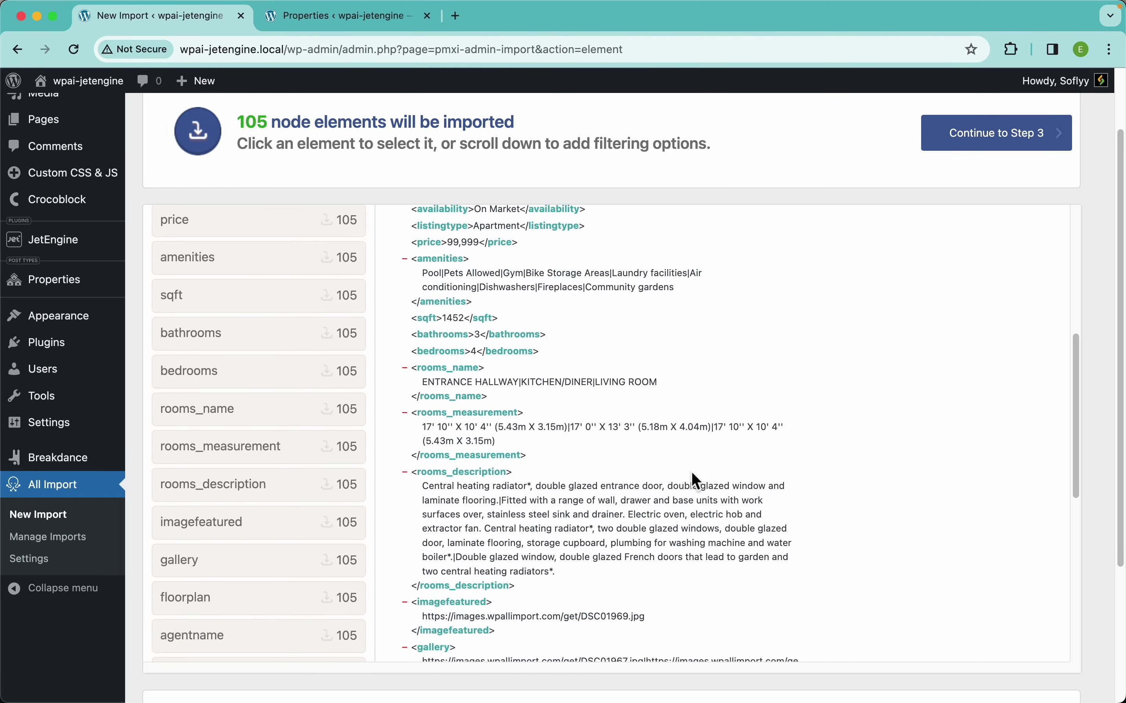
scroll(691, 472, up, 15)
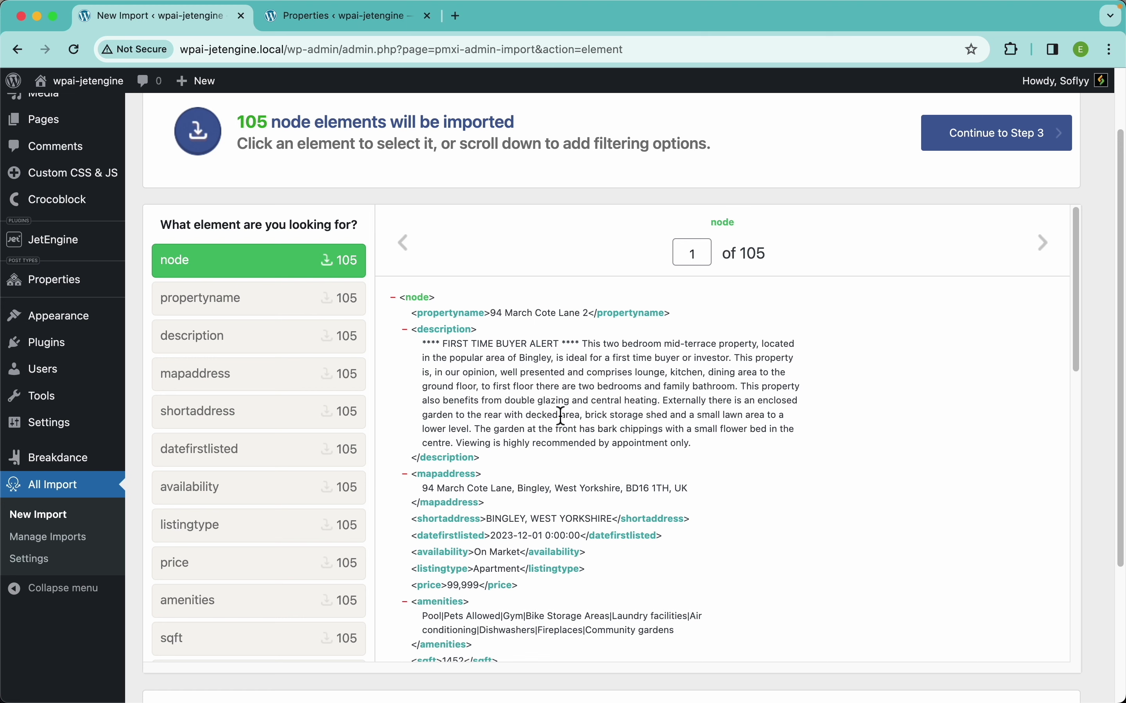
scroll(507, 466, down, 7)
scroll(506, 467, down, 5)
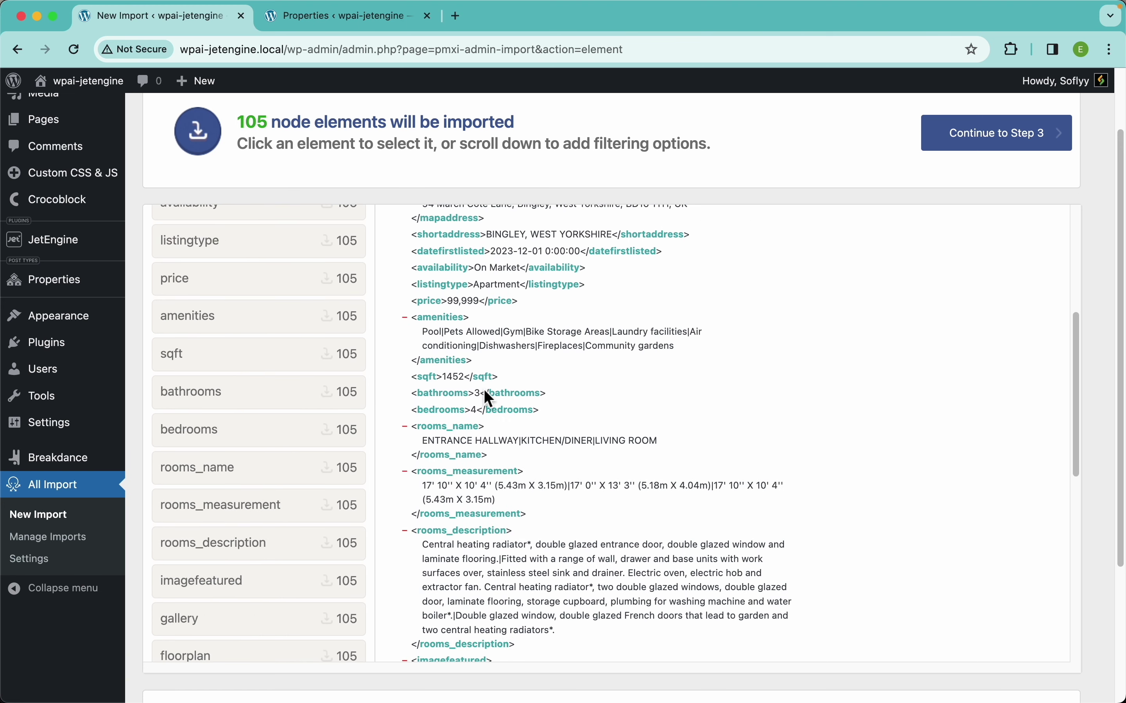
scroll(458, 461, down, 12)
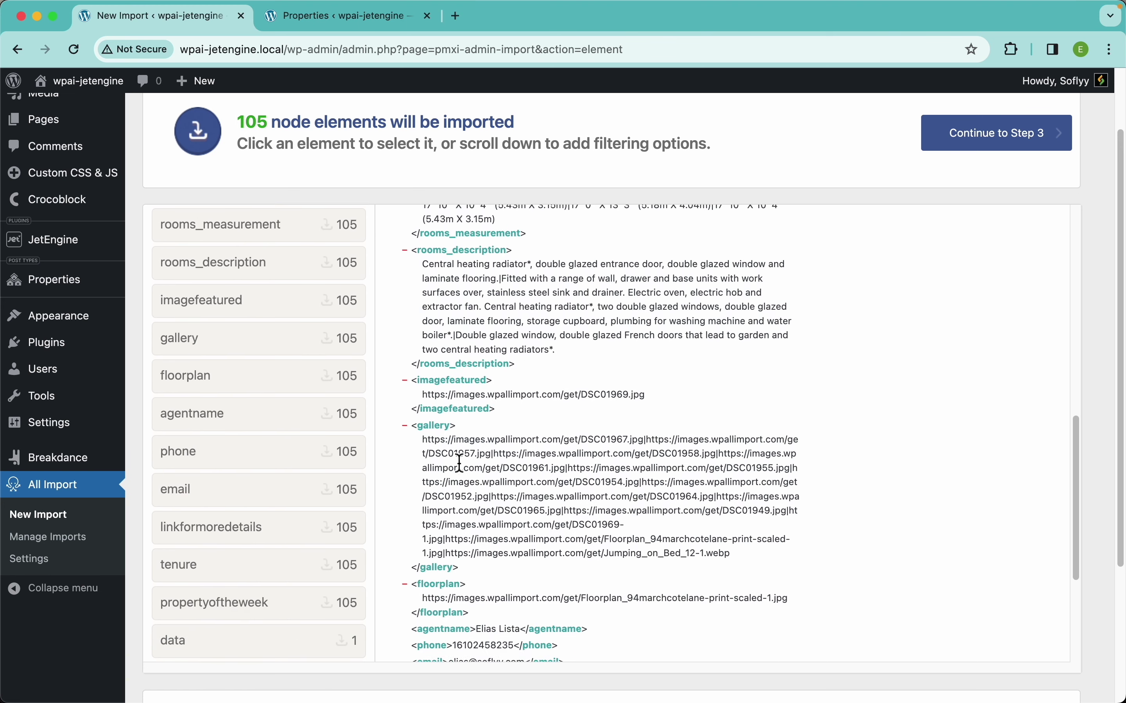
scroll(448, 527, down, 5)
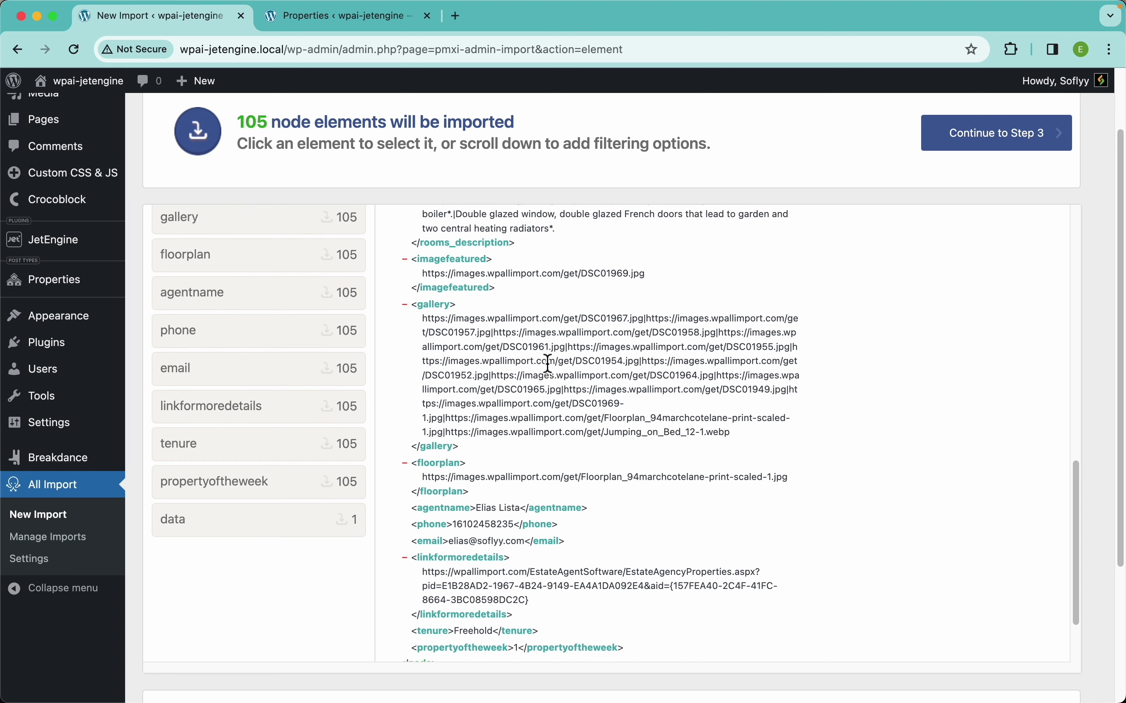
scroll(623, 359, up, 17)
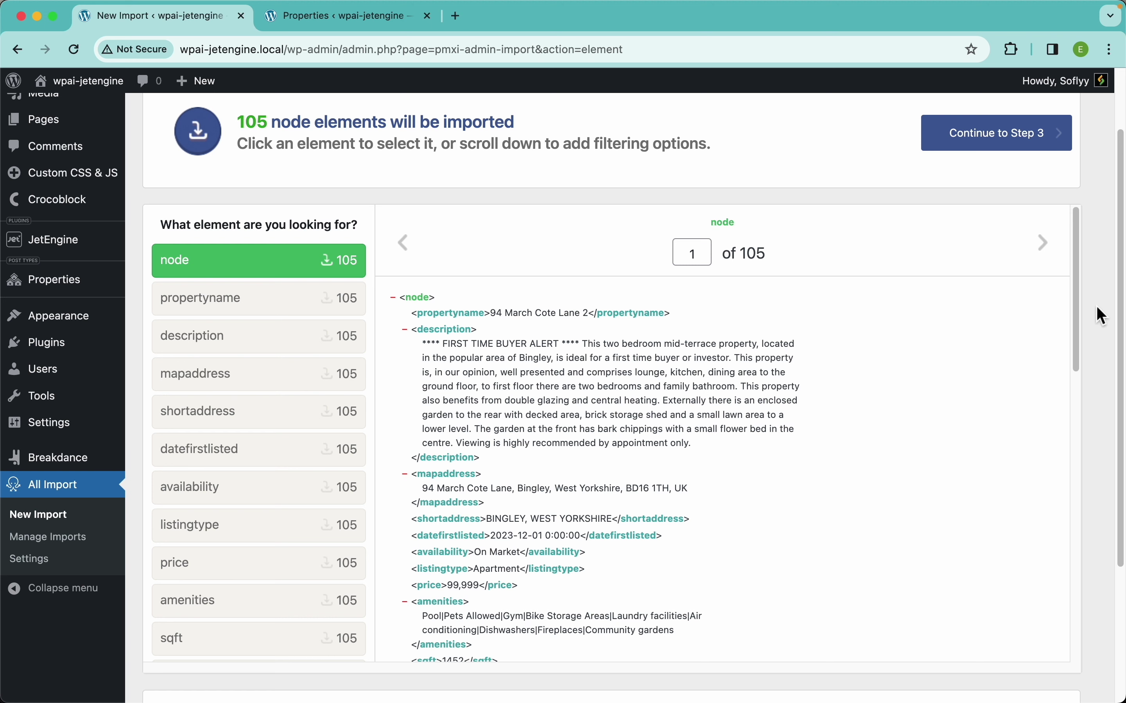
Expand the filtering options for the import file and view the element, rule, value and XPath fields.
scroll(1096, 306, down, 4)
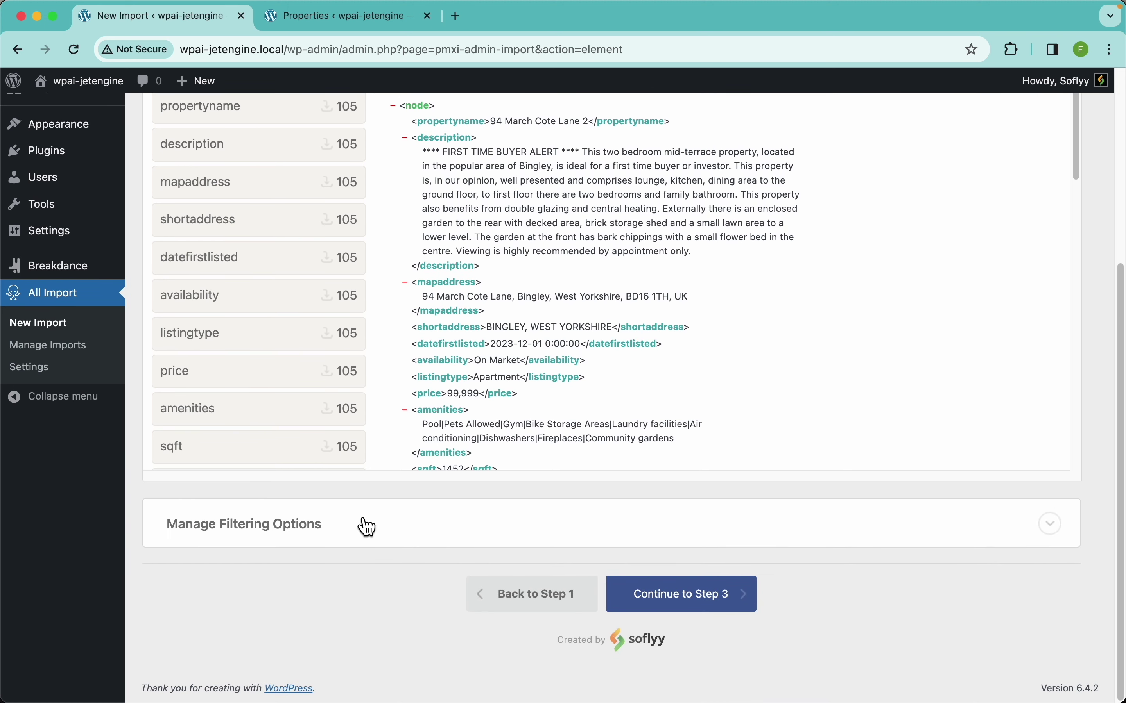
click(328, 534)
scroll(465, 528, down, 3)
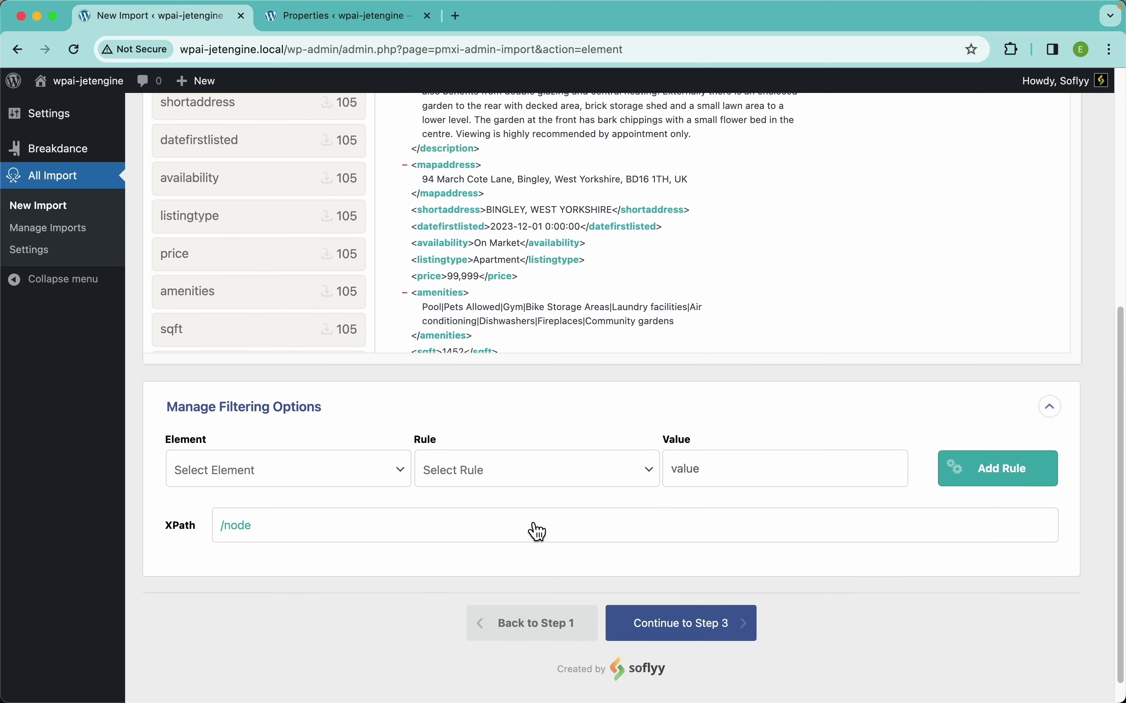
Check how many node elements the file will import and examine the availability element of the first record.
scroll(548, 405, up, 1)
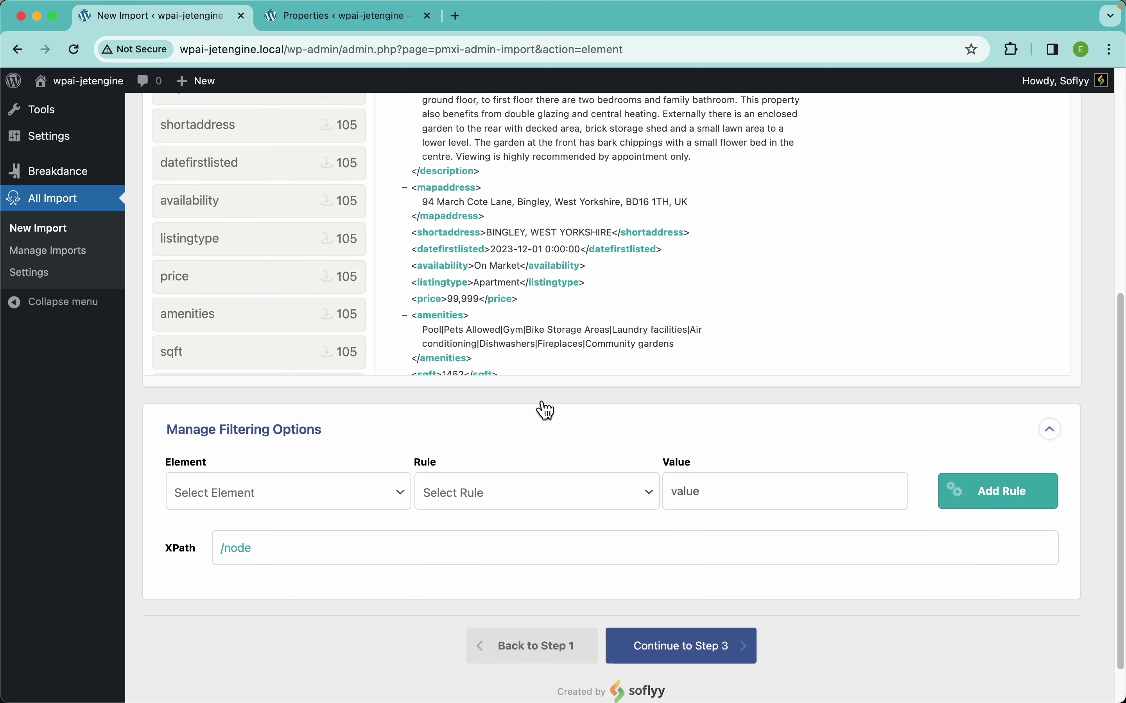
scroll(546, 409, up, 10)
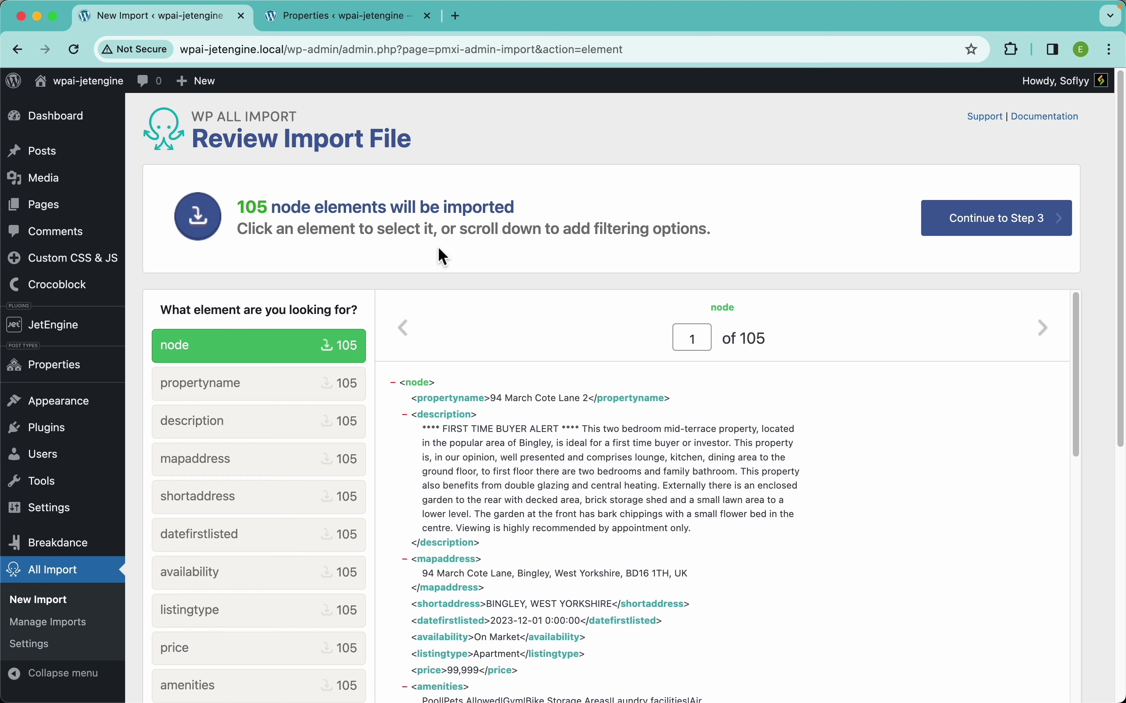
scroll(439, 249, down, 10)
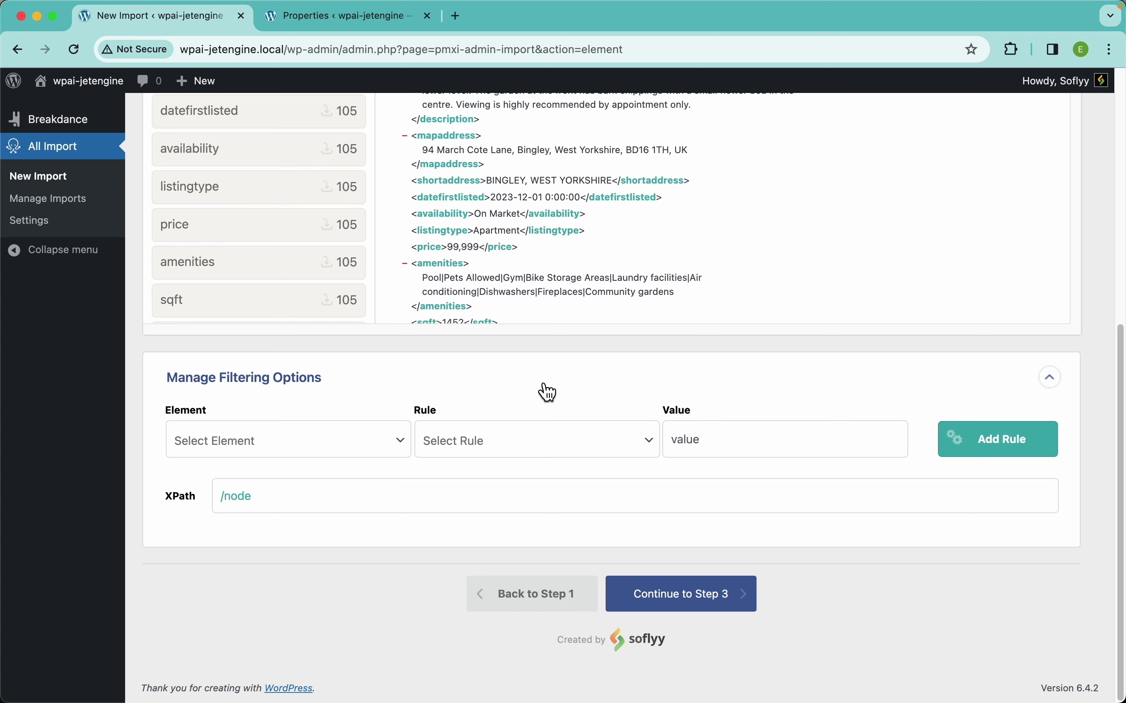
scroll(544, 390, up, 2)
scroll(547, 391, up, 3)
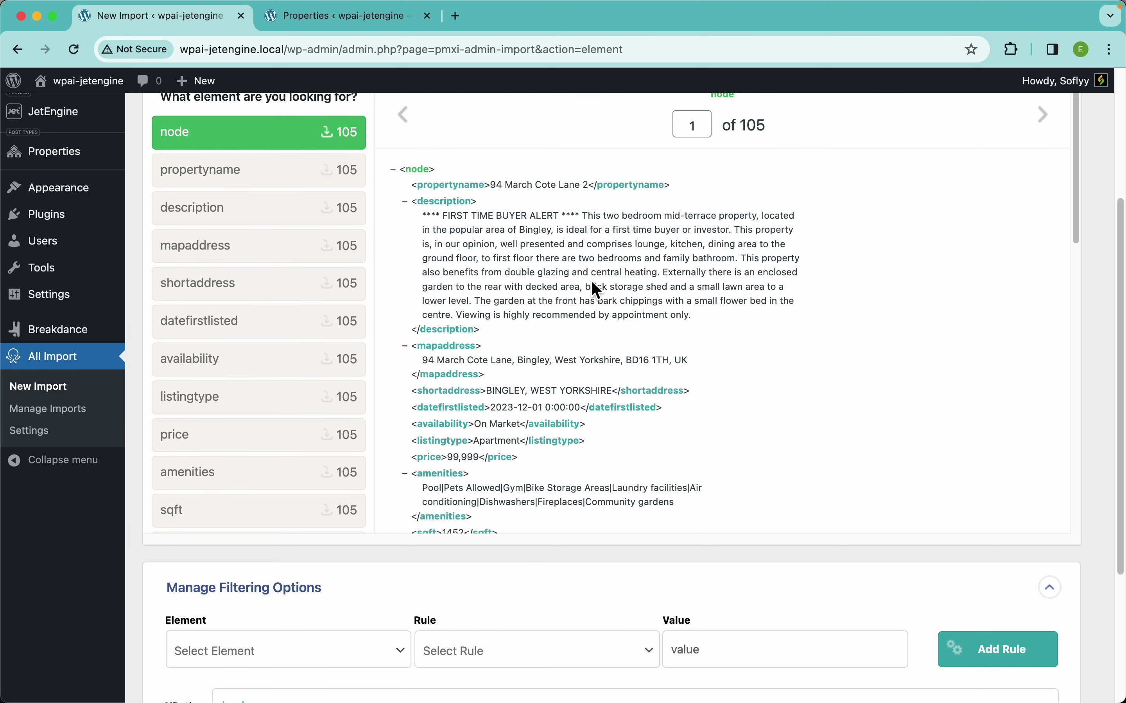
scroll(577, 384, down, 4)
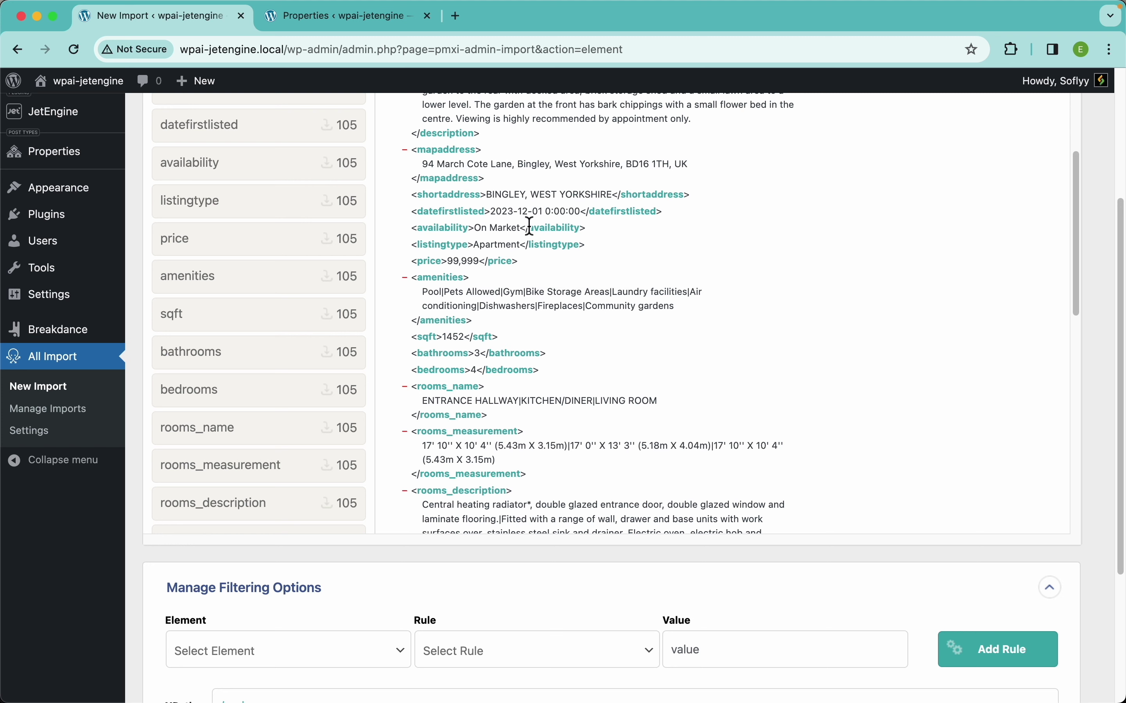
drag(519, 228, 485, 235)
scroll(416, 562, down, 5)
scroll(309, 515, down, 1)
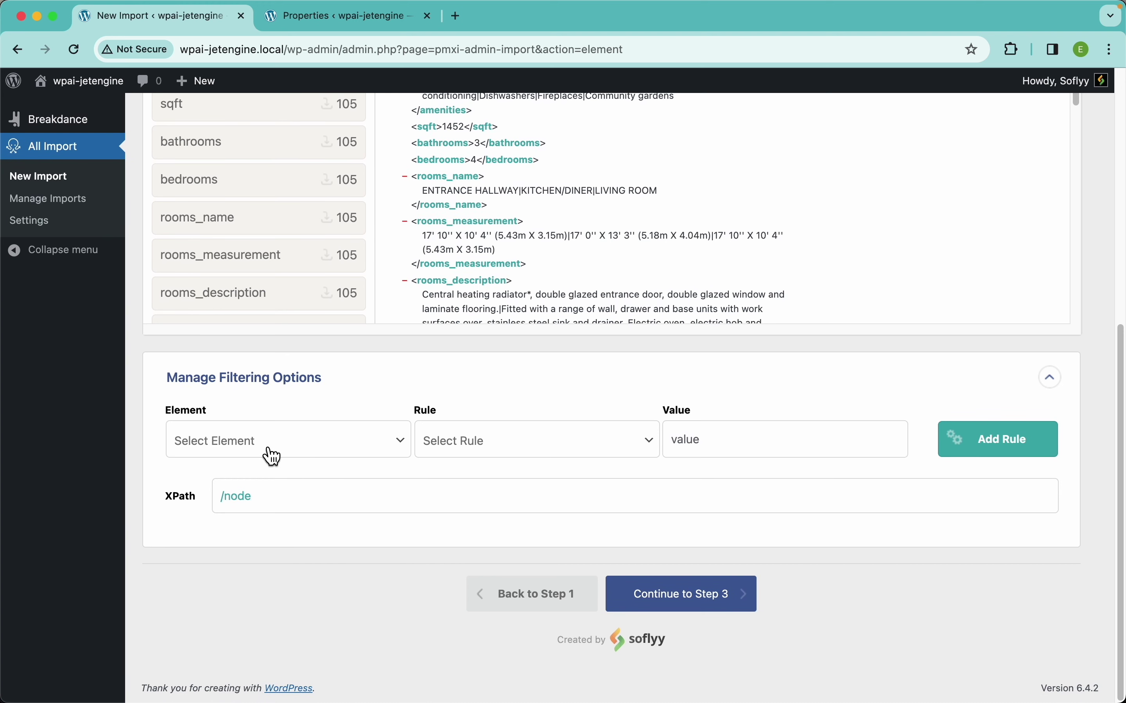
Add a filter rule requiring the availability[1] element to equal "On Market".
click(309, 455)
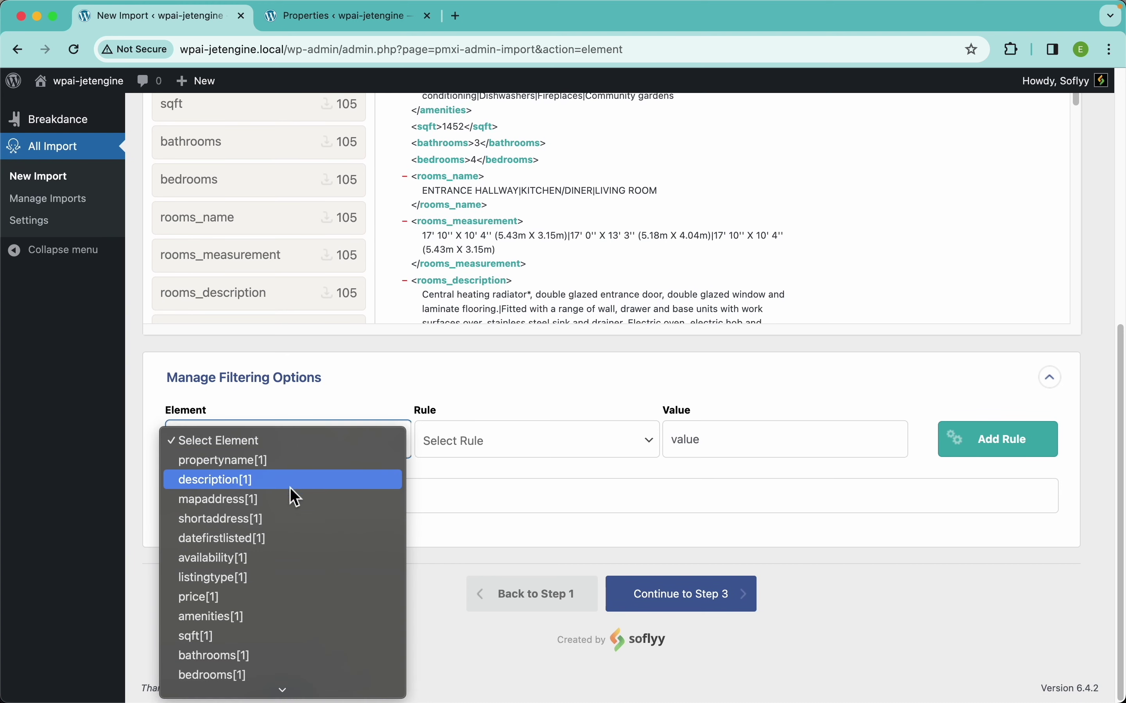
click(279, 559)
scroll(553, 432, up, 5)
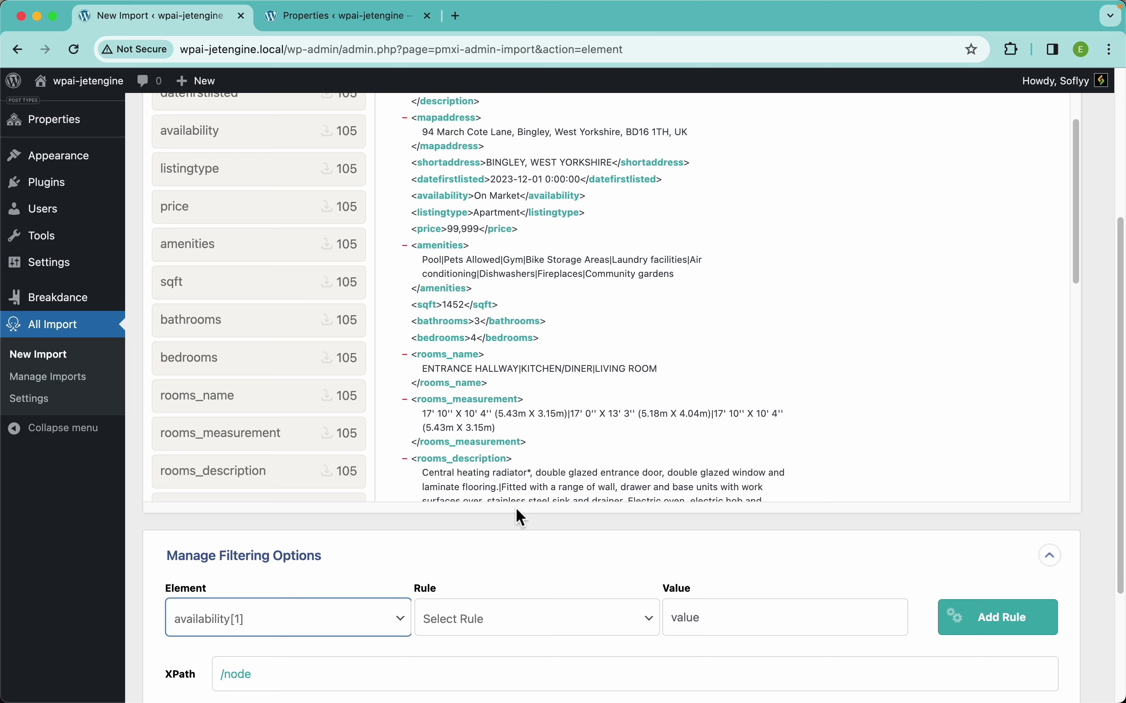
scroll(517, 498, down, 4)
scroll(515, 577, down, 4)
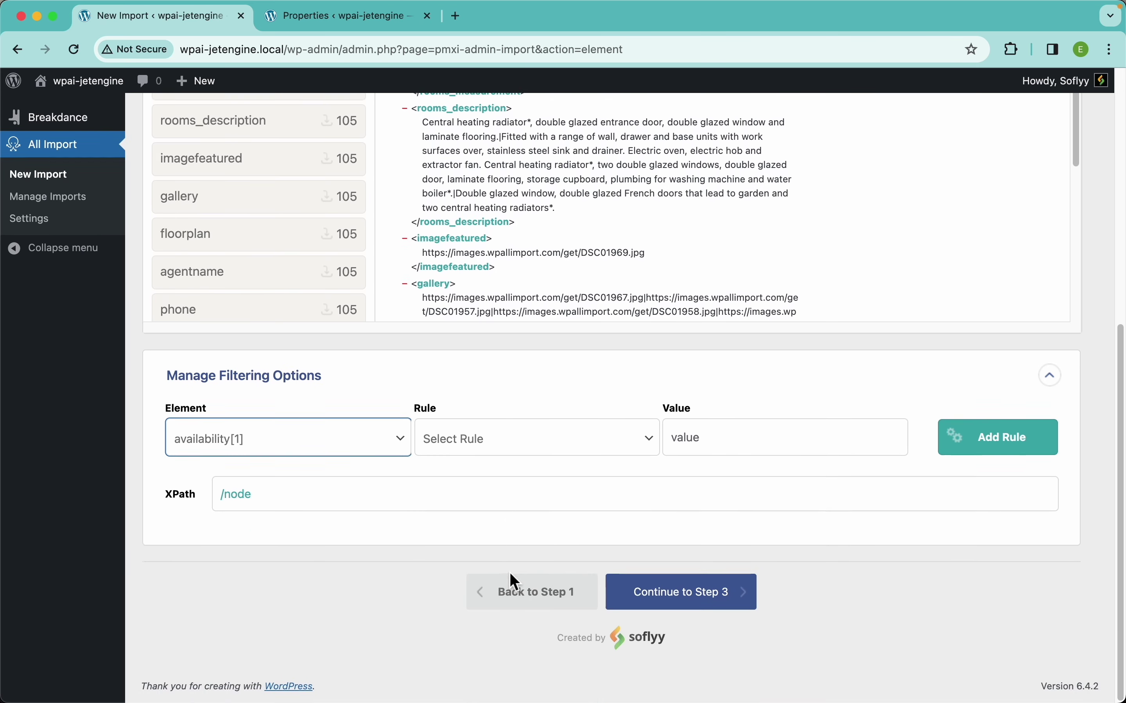
click(542, 449)
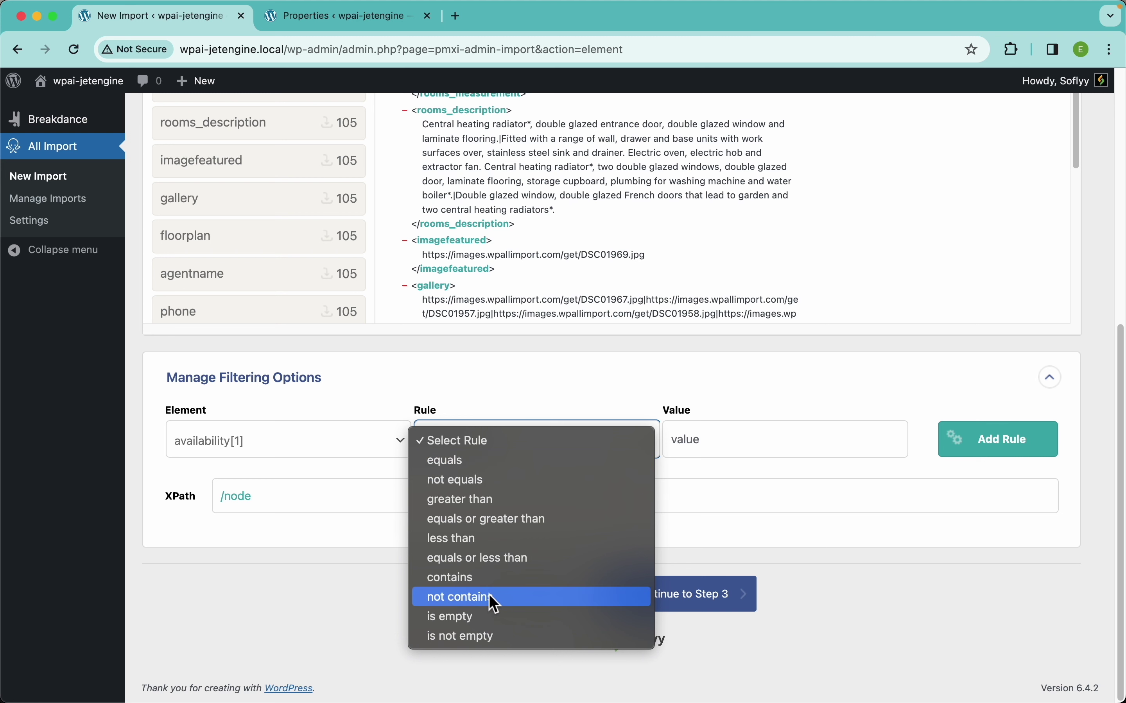
click(483, 462)
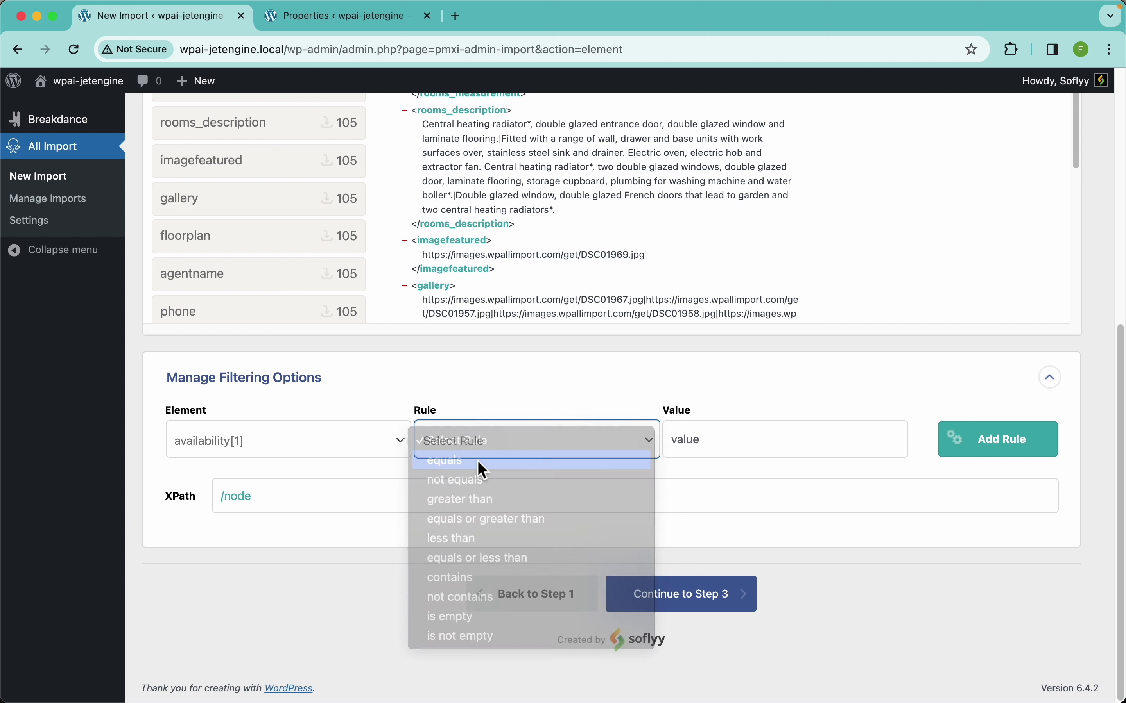
click(705, 450)
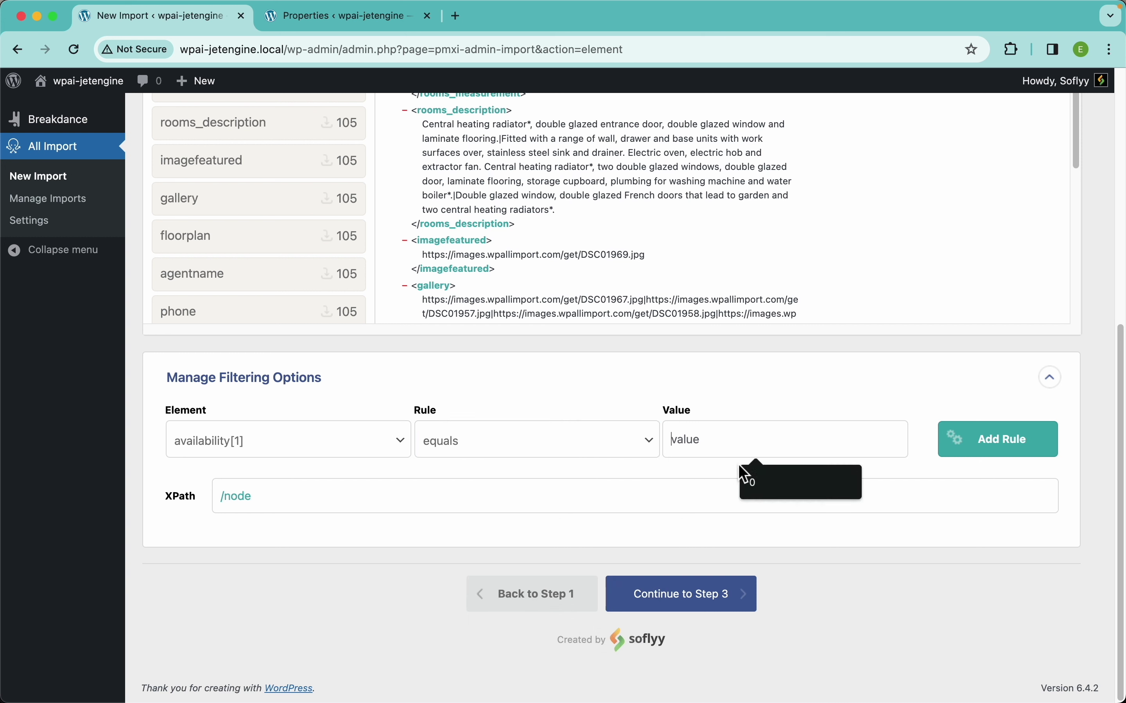
text(On Market)
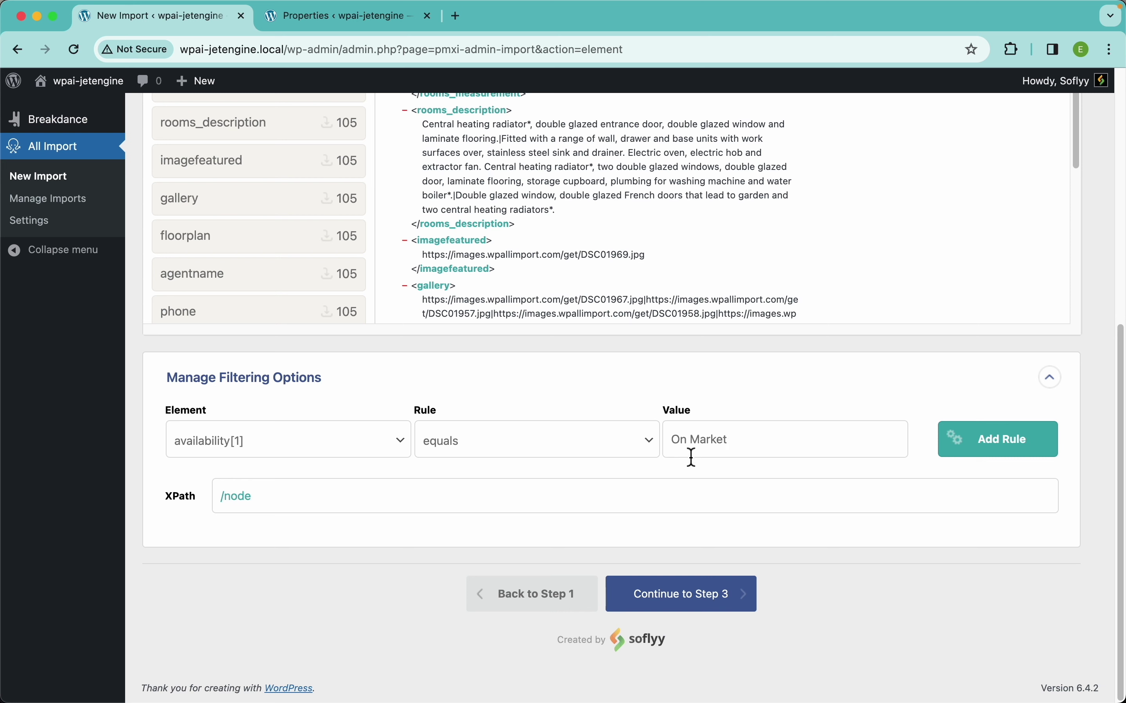
click(1008, 449)
scroll(907, 530, down, 3)
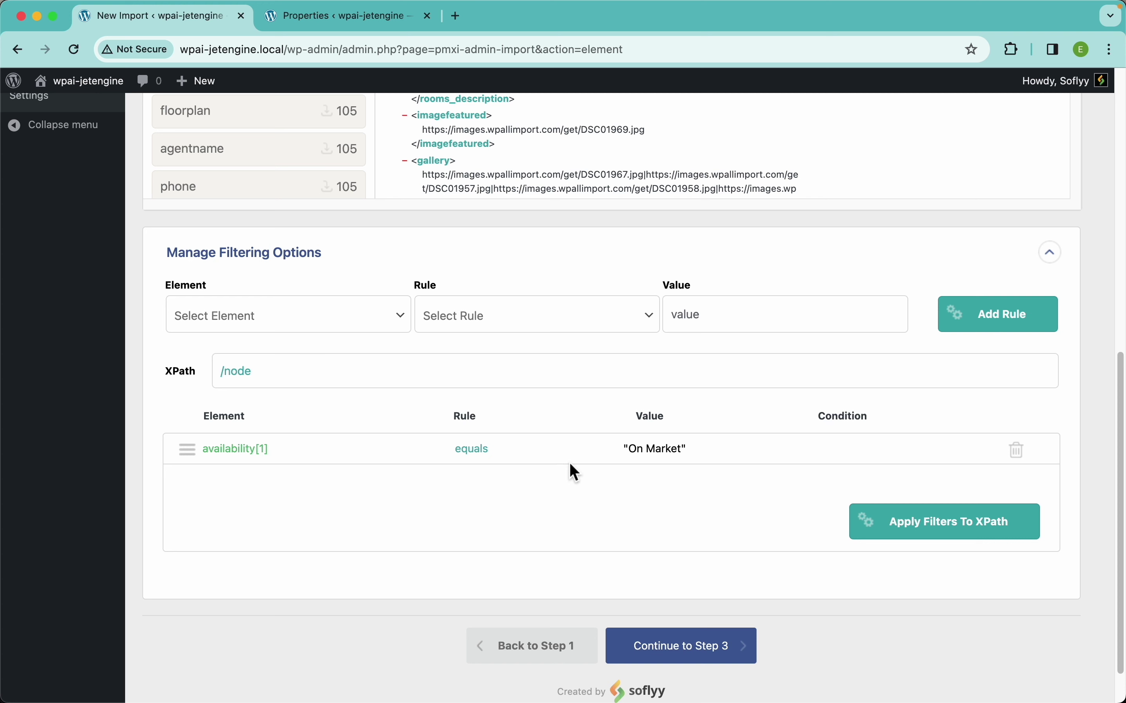
Apply the availability filter to the XPath and check how many node elements will be imported.
click(992, 534)
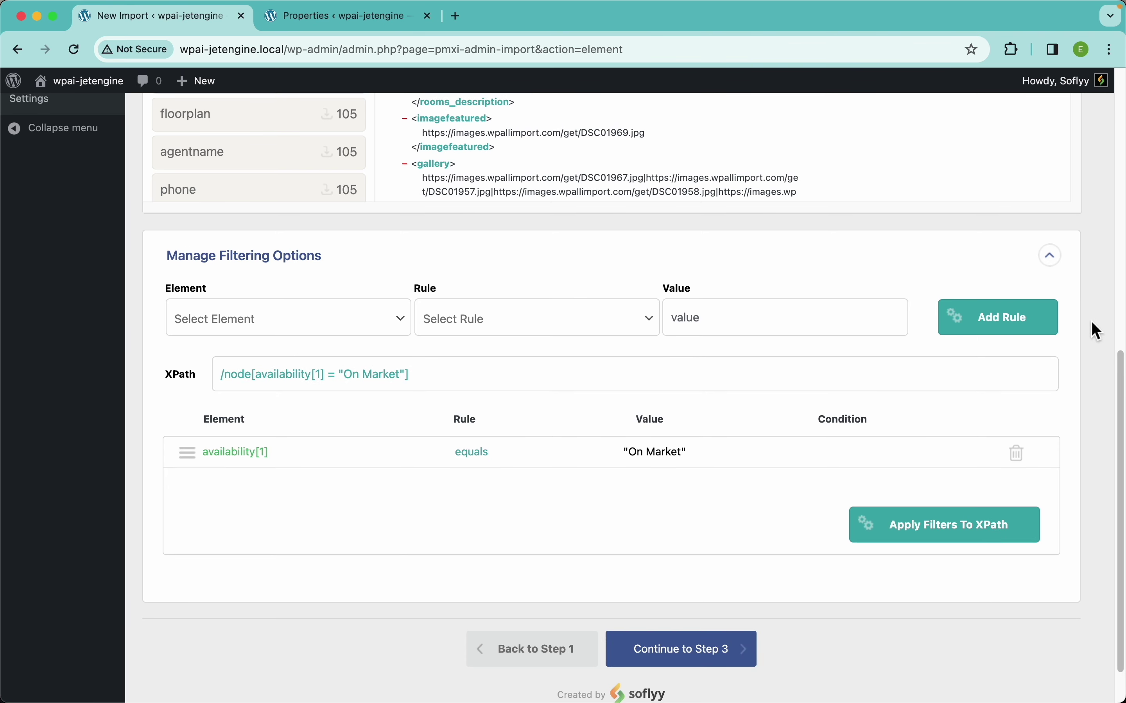
scroll(1091, 321, up, 10)
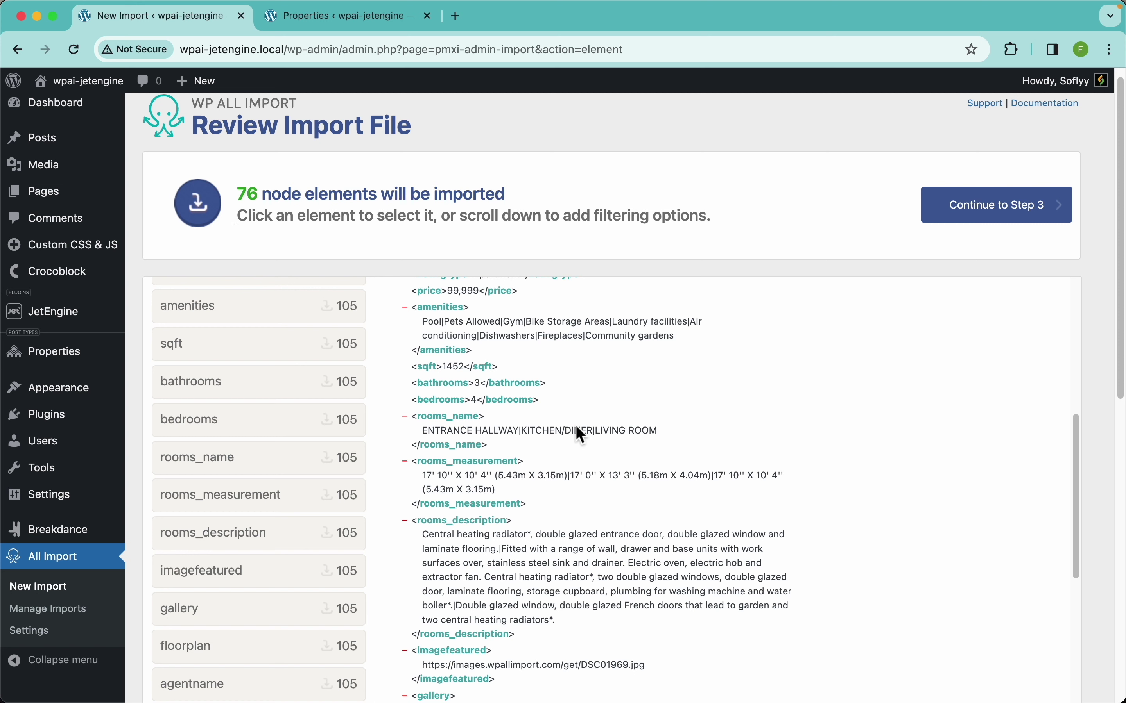
scroll(582, 435, up, 10)
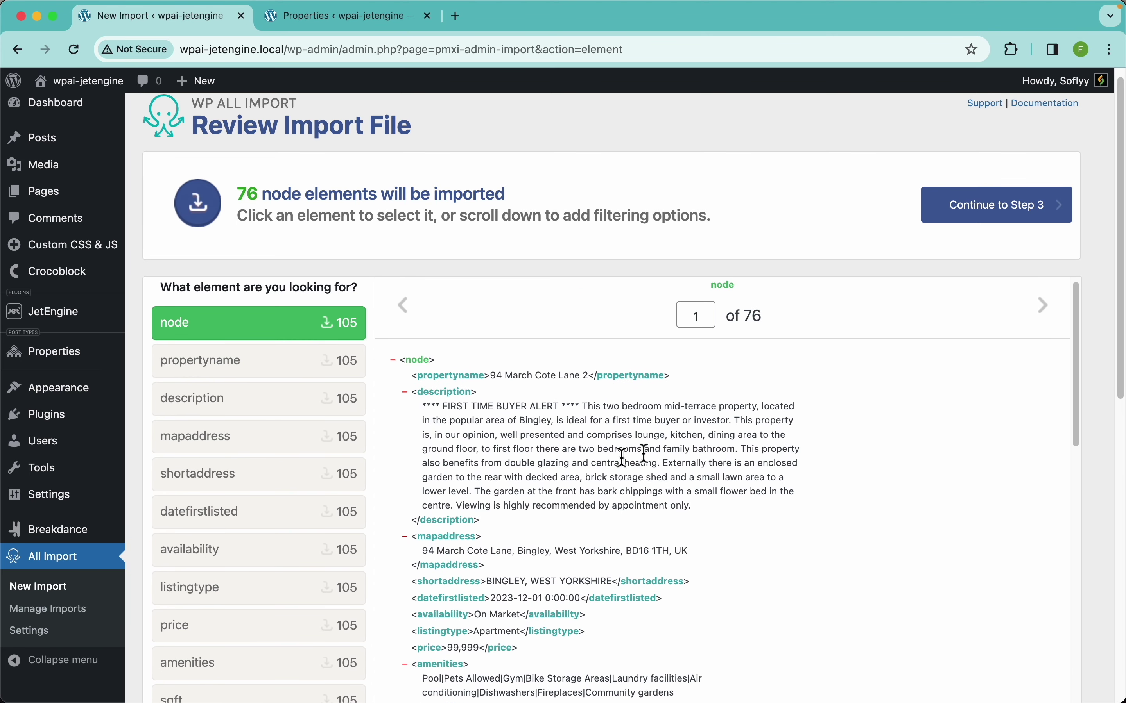
scroll(729, 462, down, 3)
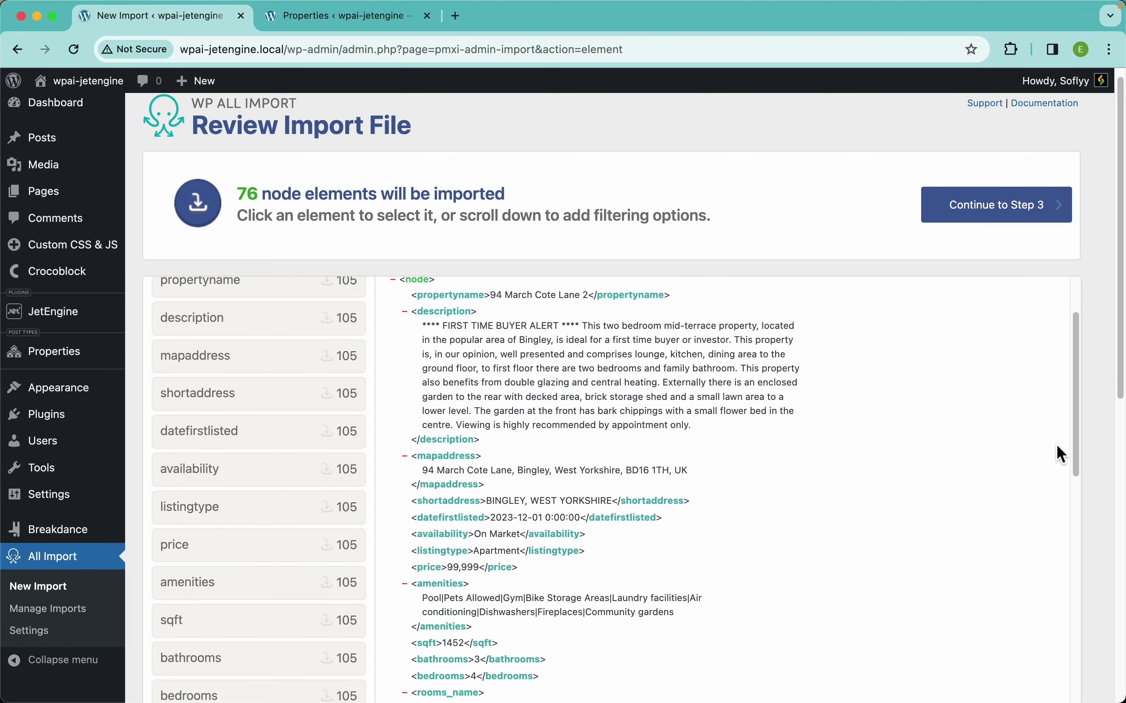
scroll(1099, 461, down, 10)
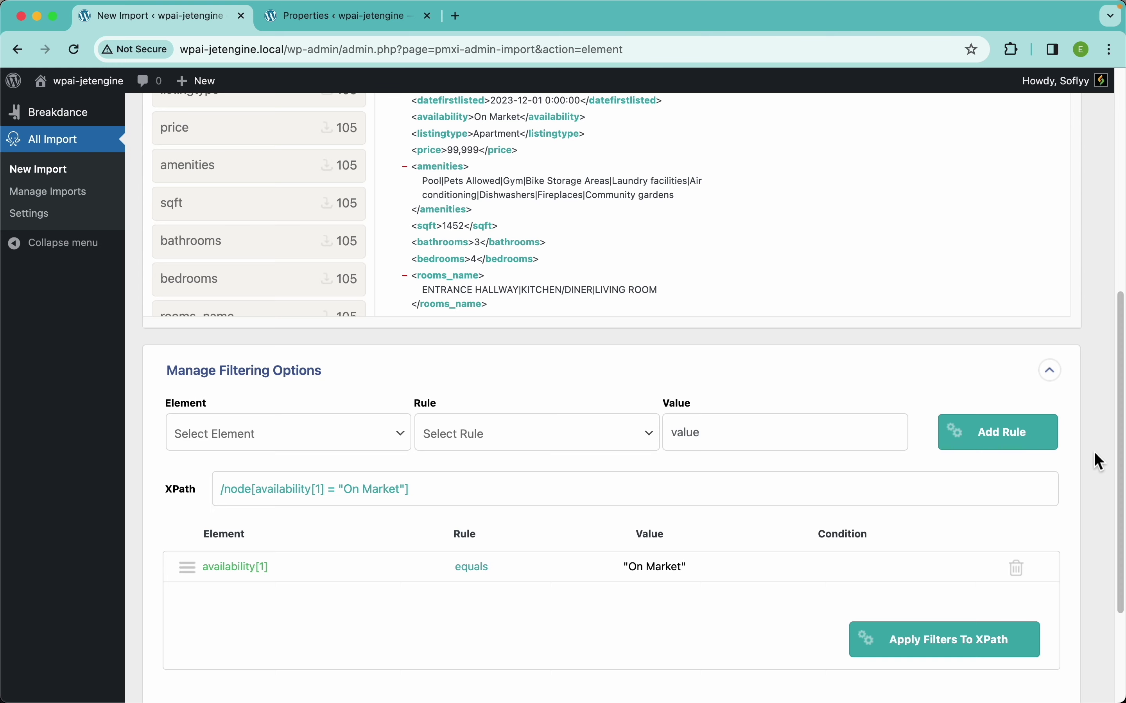
scroll(810, 390, up, 7)
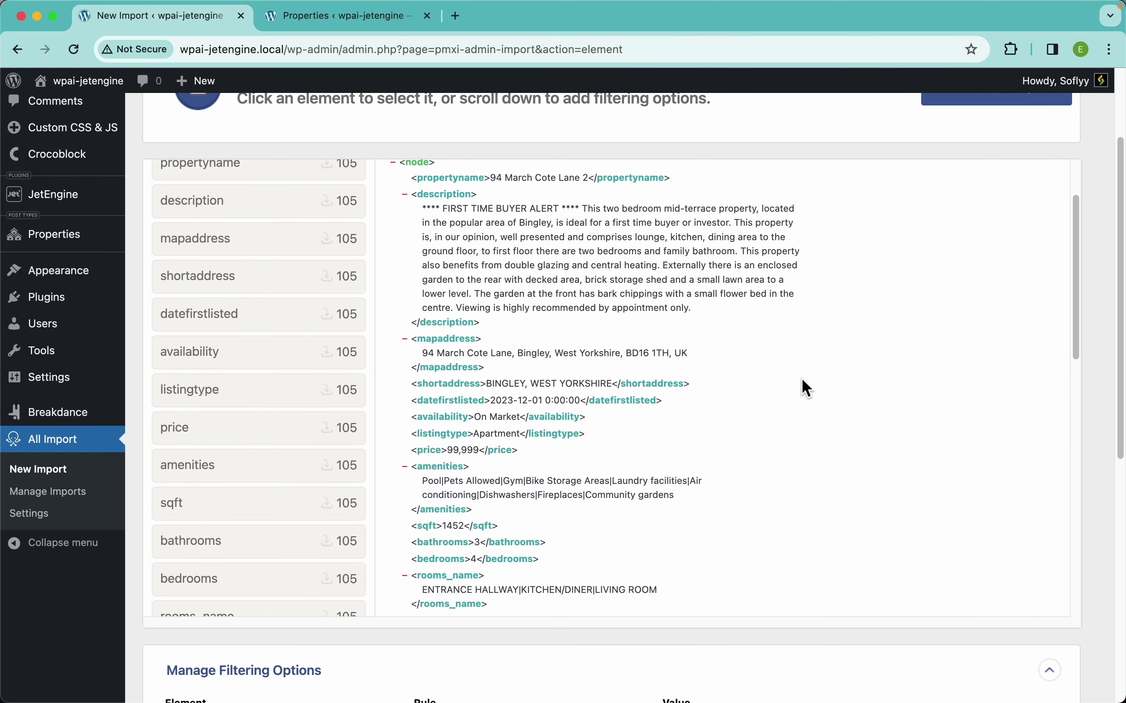
scroll(564, 377, up, 2)
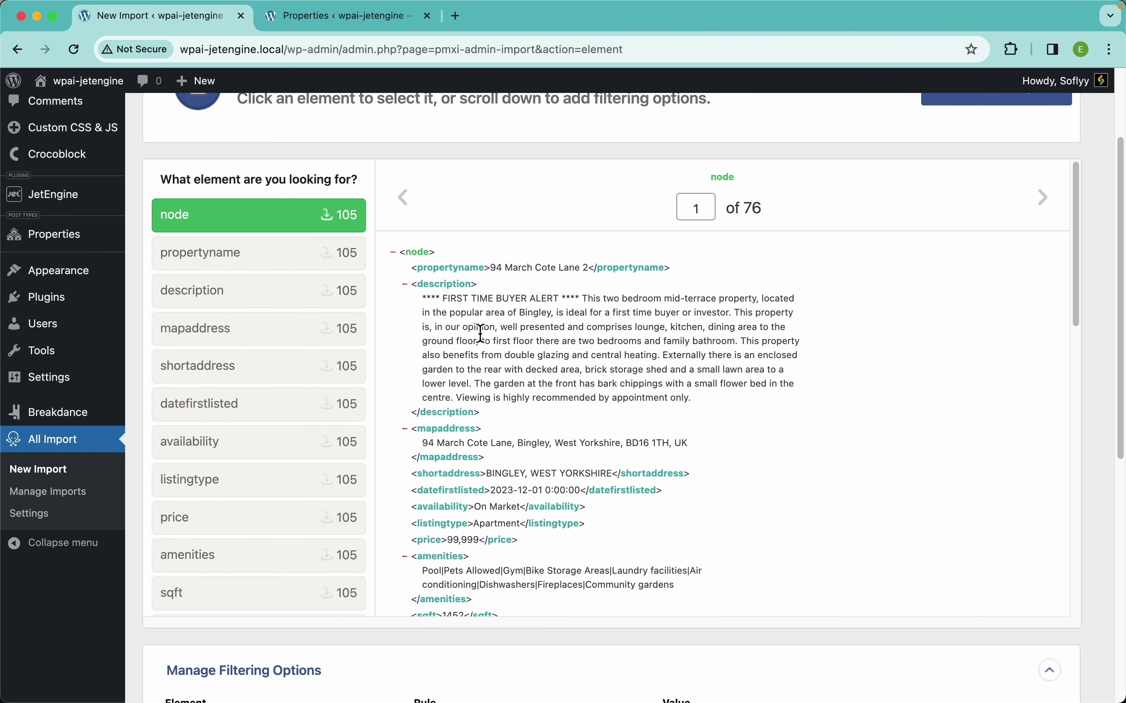
Fill in a second filter rule with element bathrooms[1], rule greater than and value 2.
scroll(406, 644, down, 8)
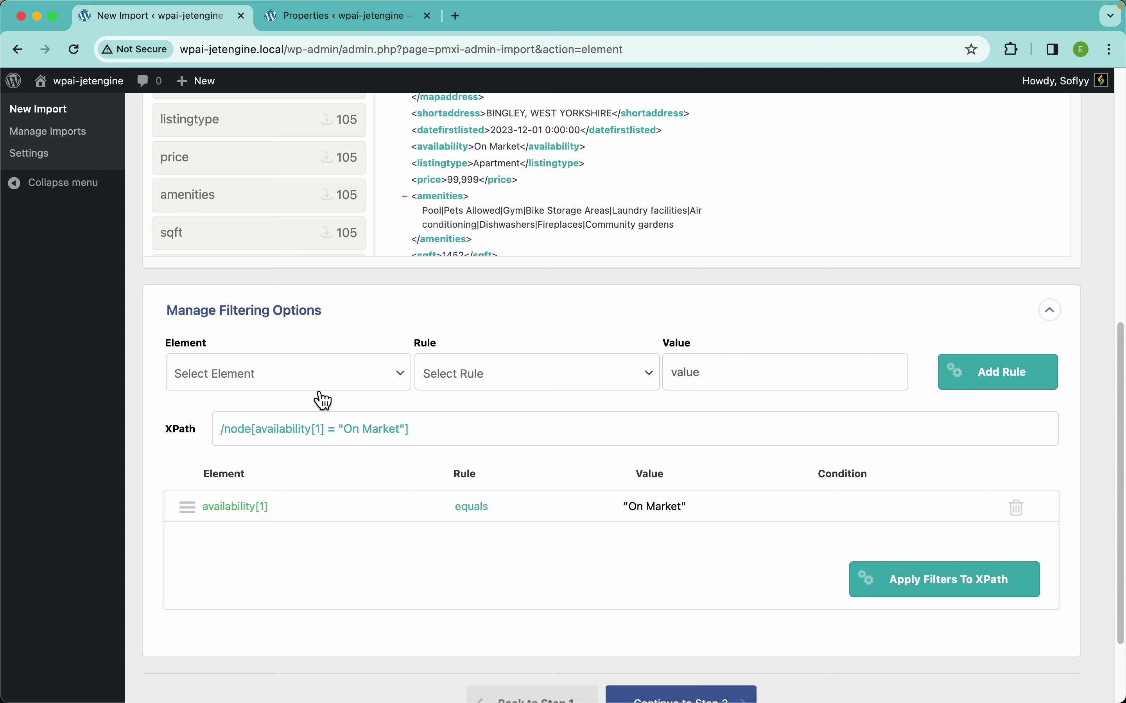
click(323, 379)
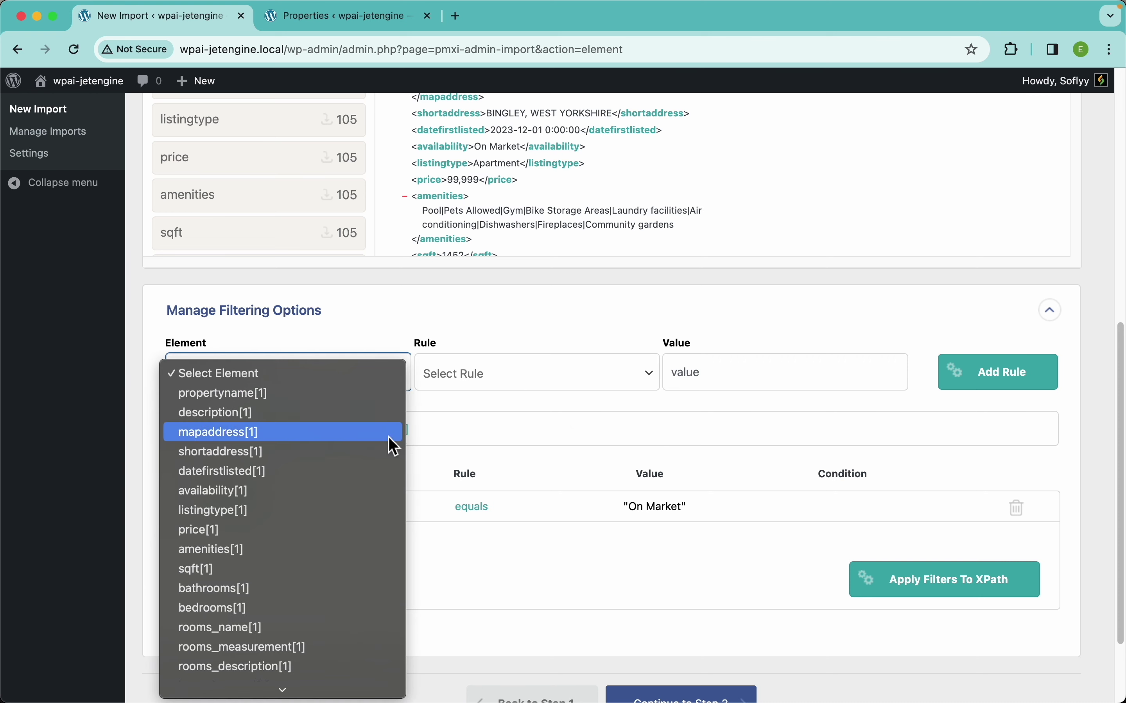
click(285, 592)
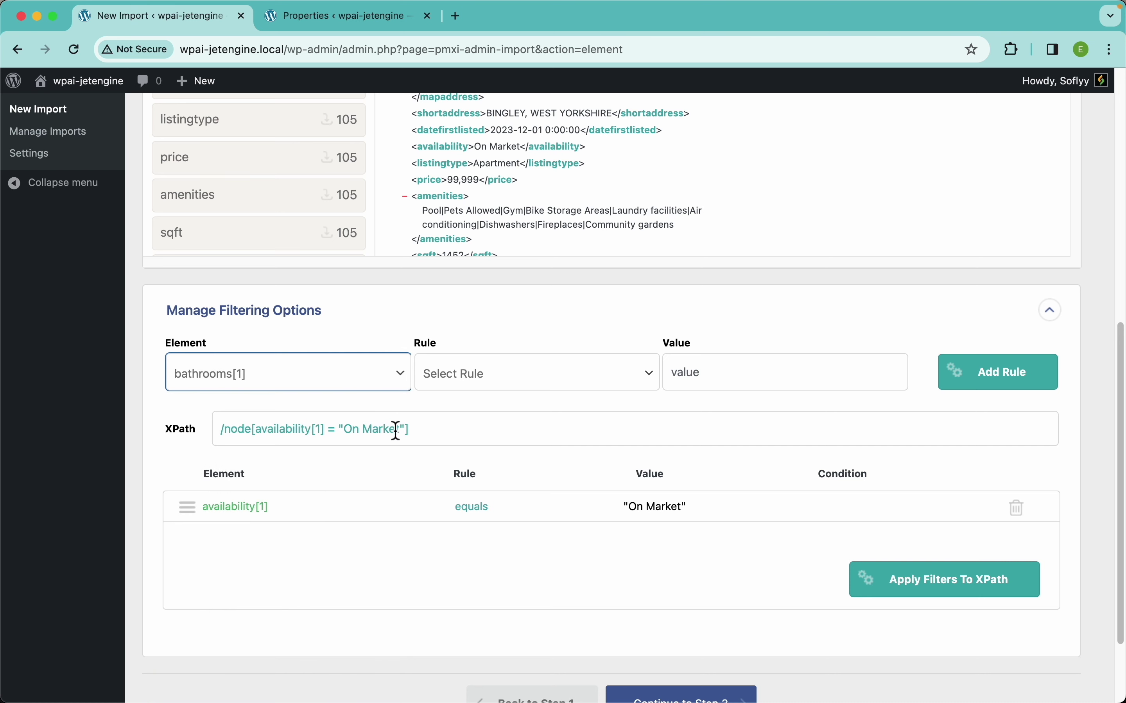
click(475, 376)
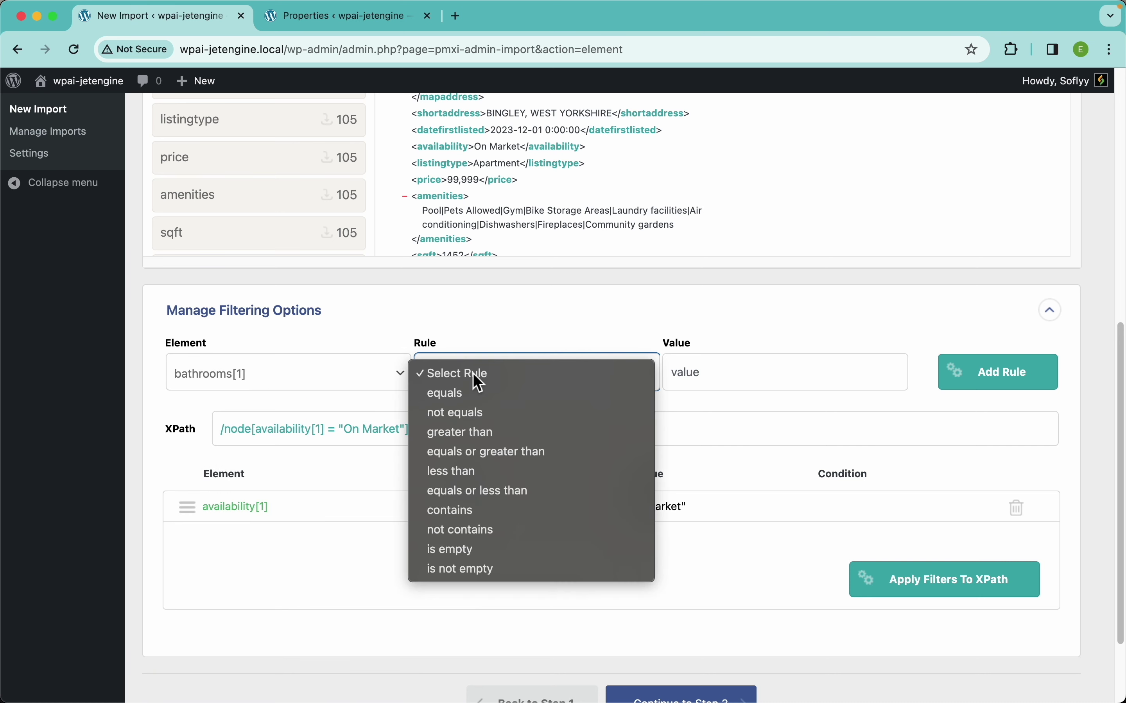
click(473, 432)
click(725, 372)
text(2)
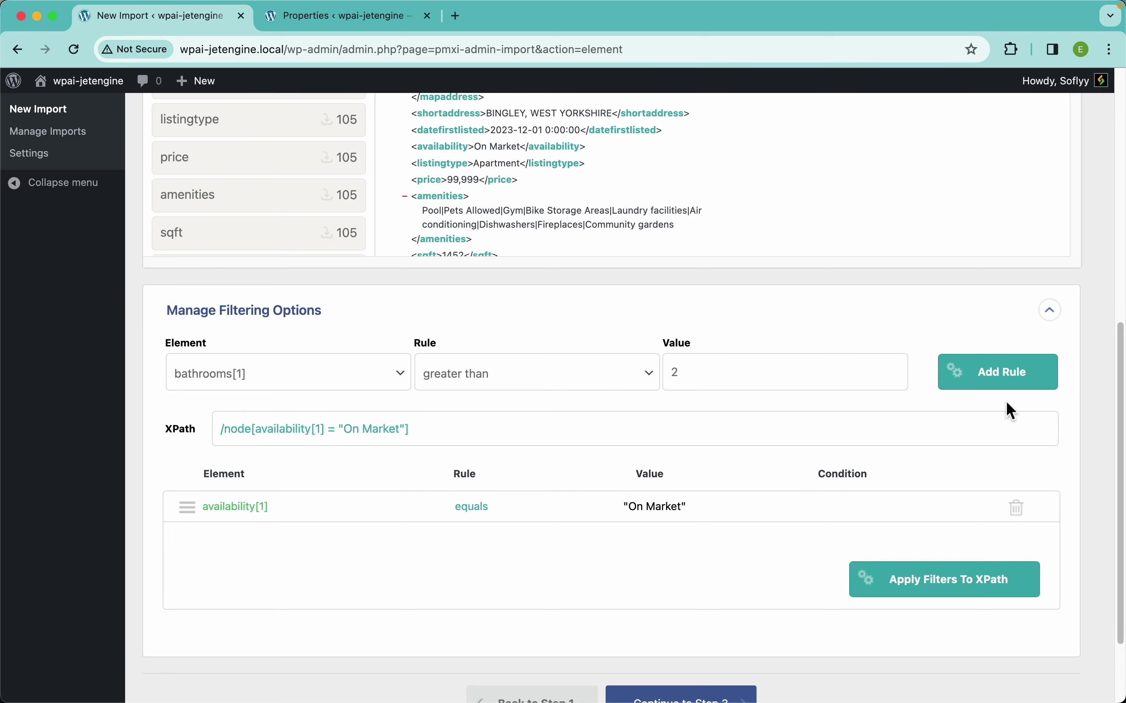
Recheck the number of elements selected for import and continue to step 3.
scroll(1034, 408, up, 1)
scroll(1027, 398, up, 10)
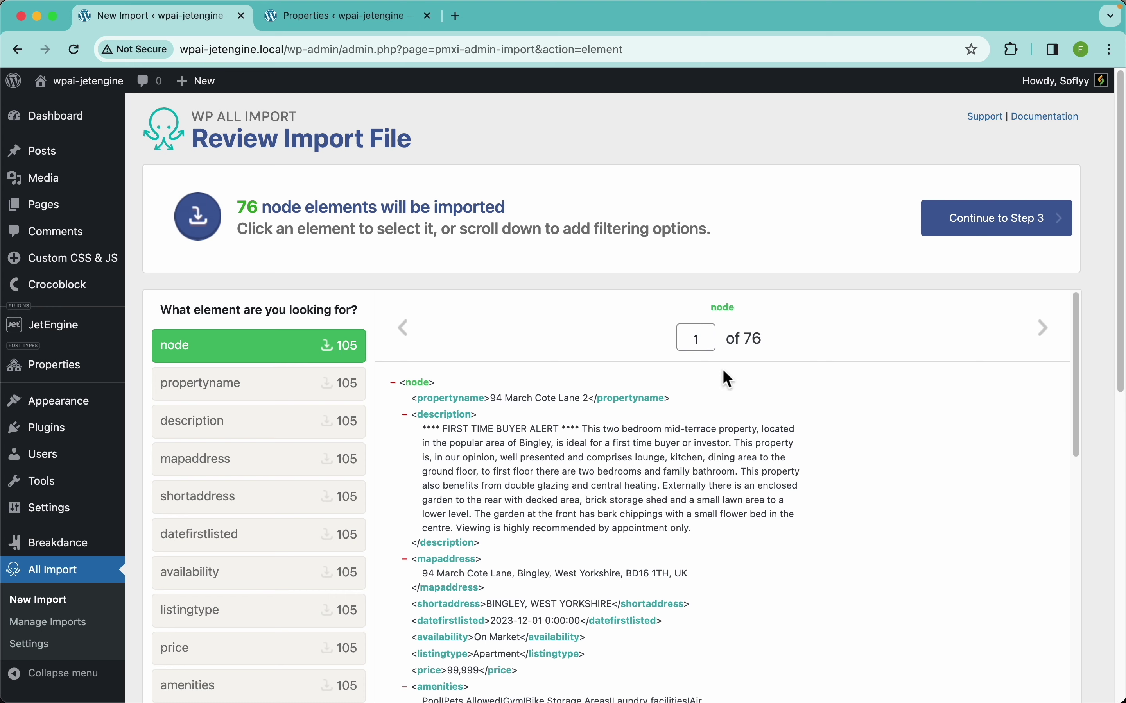
scroll(569, 247, down, 15)
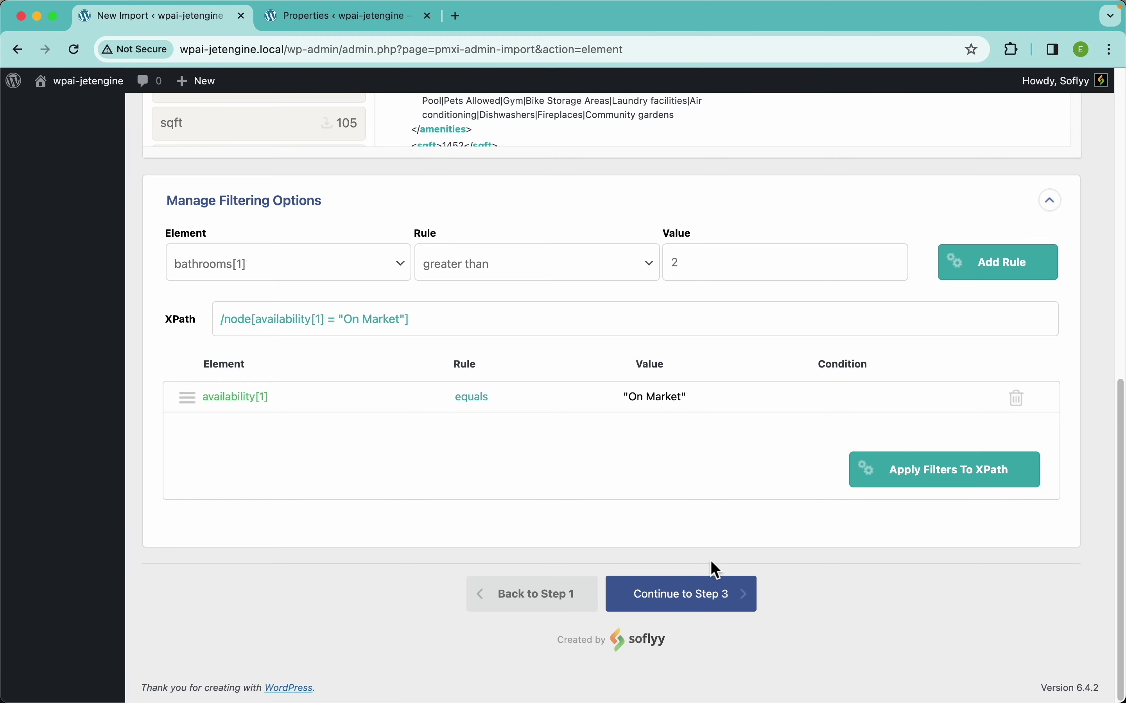
click(737, 604)
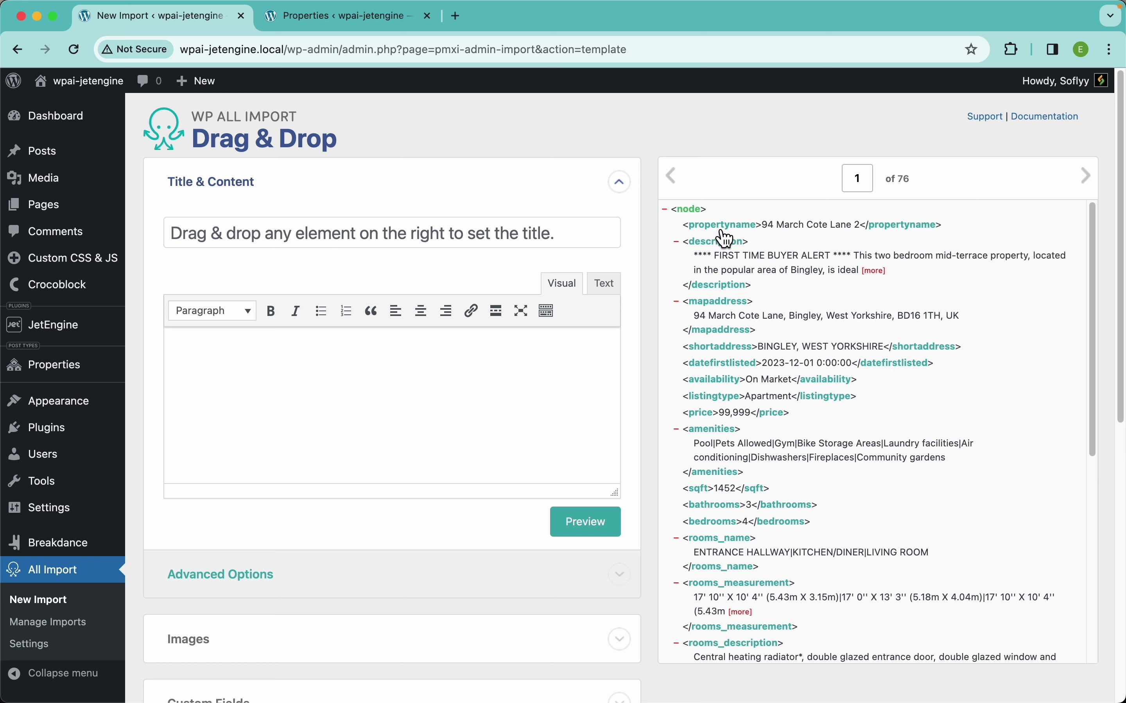
Map the property title to {propertyname[1]} and check propertyname in records 2 and 3, returning to record 1.
drag(726, 239, 334, 230)
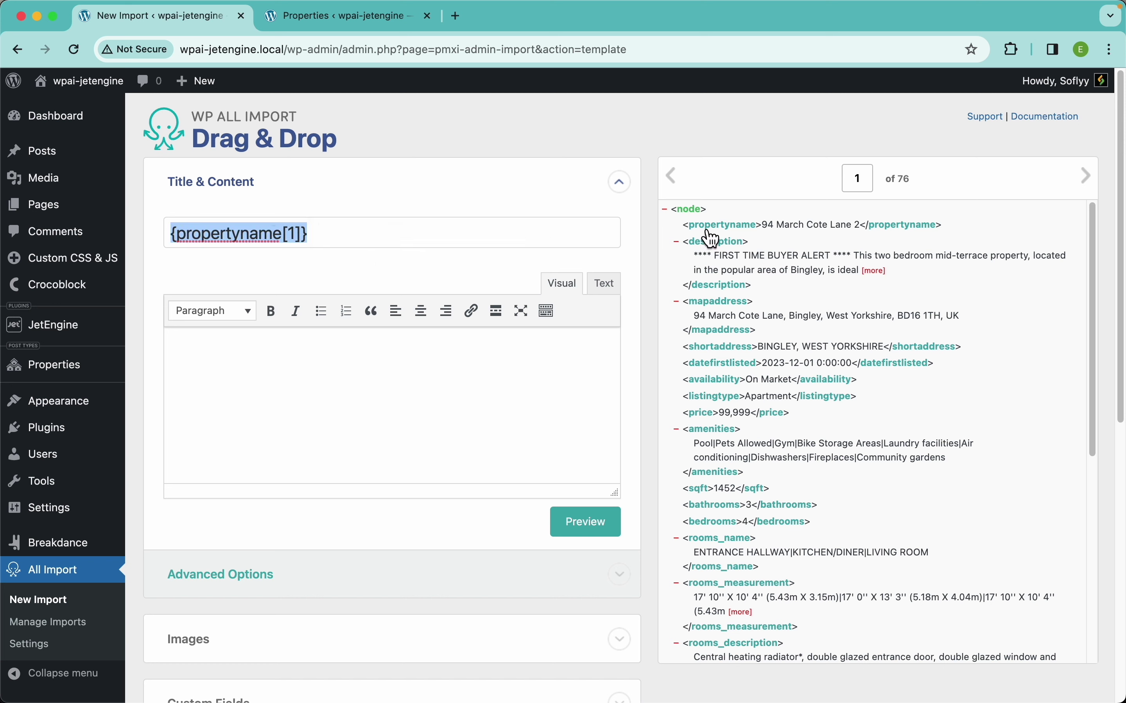
click(252, 269)
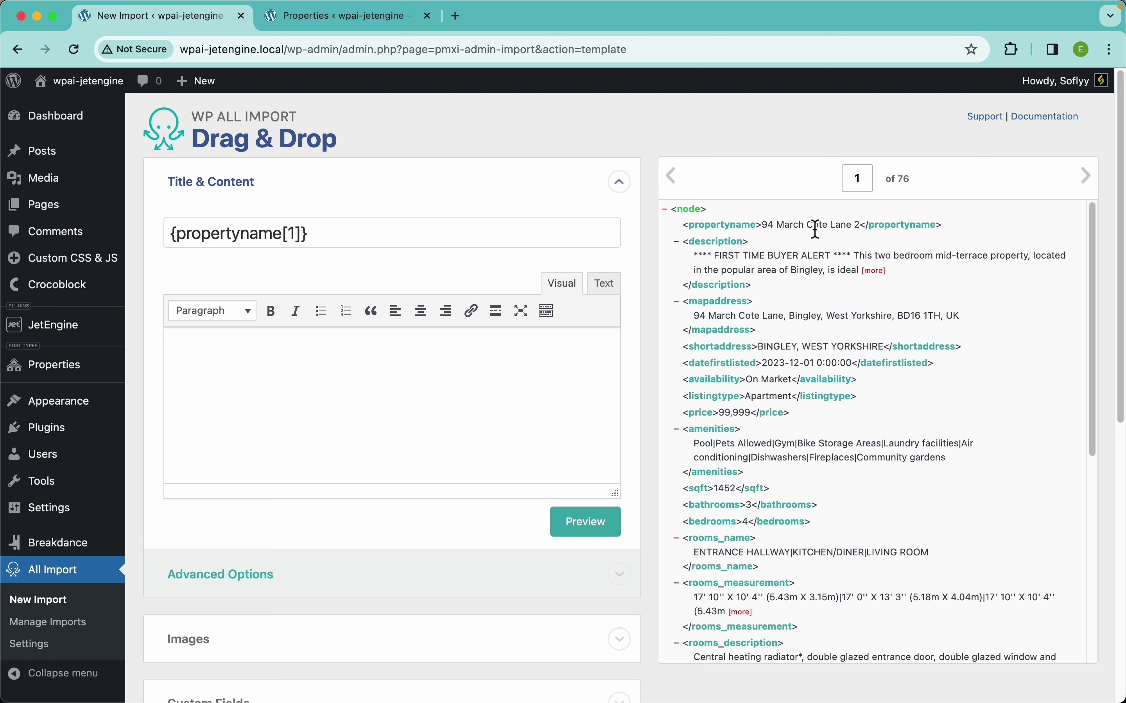
click(1089, 187)
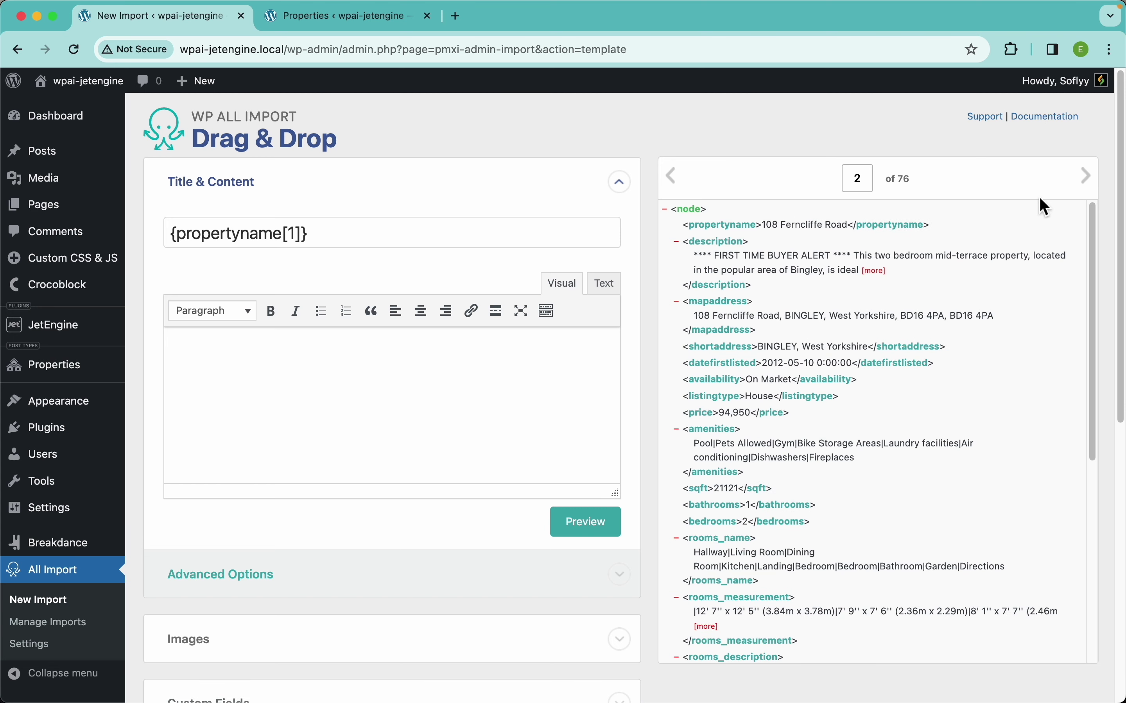
click(1088, 186)
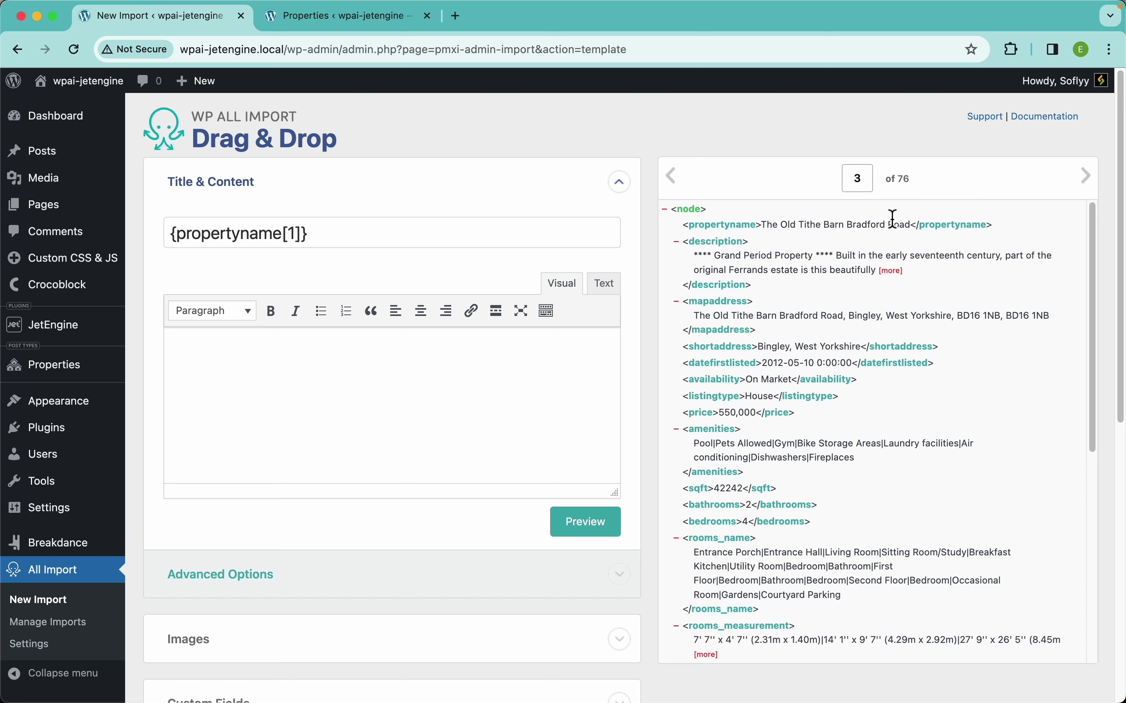
click(677, 195)
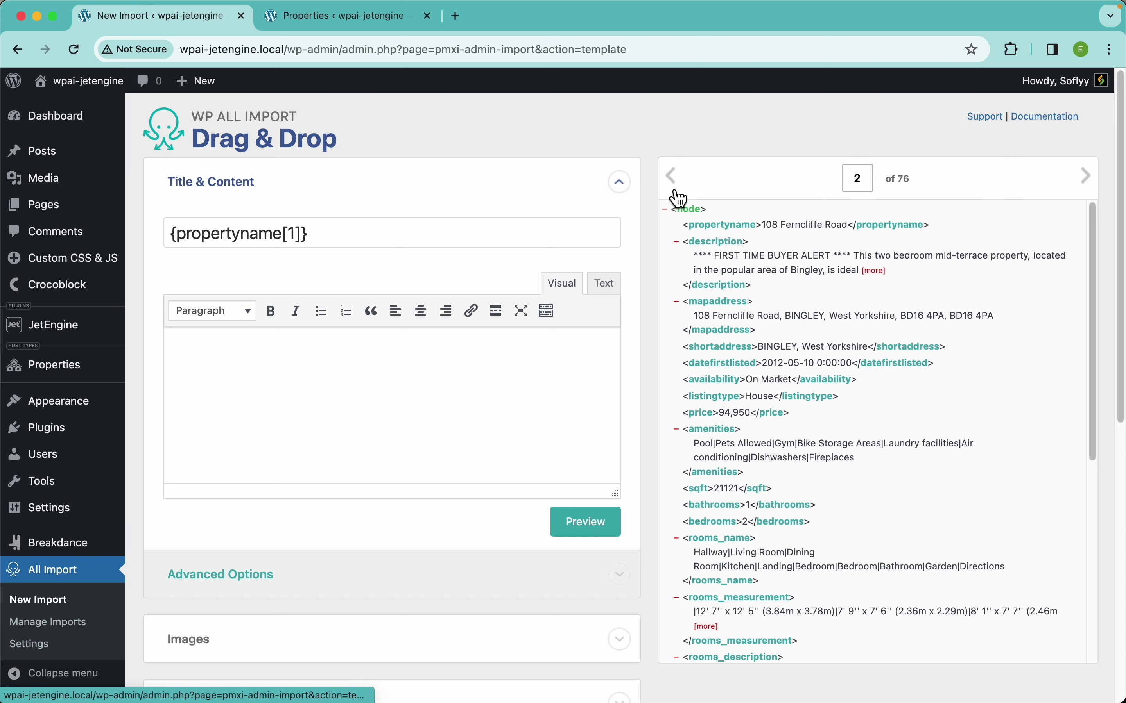
click(676, 192)
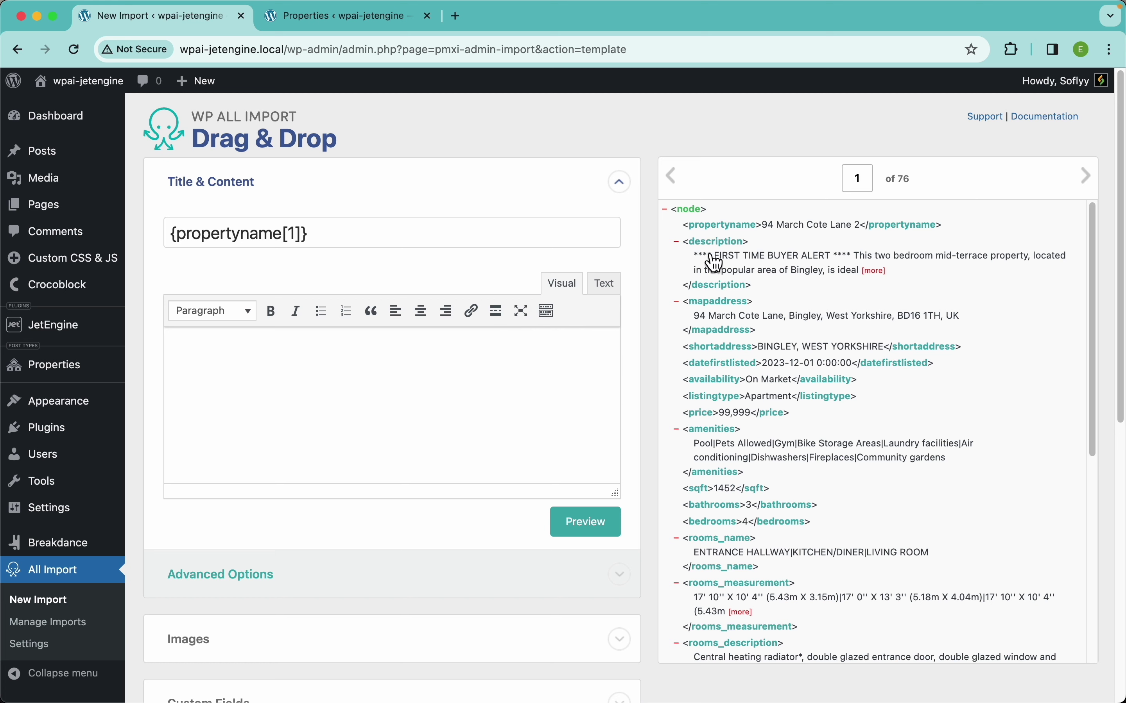
Map the property content to {description[1]} and preview the title and description of records 1 to 4, closing the preview on record 1.
drag(719, 245, 443, 377)
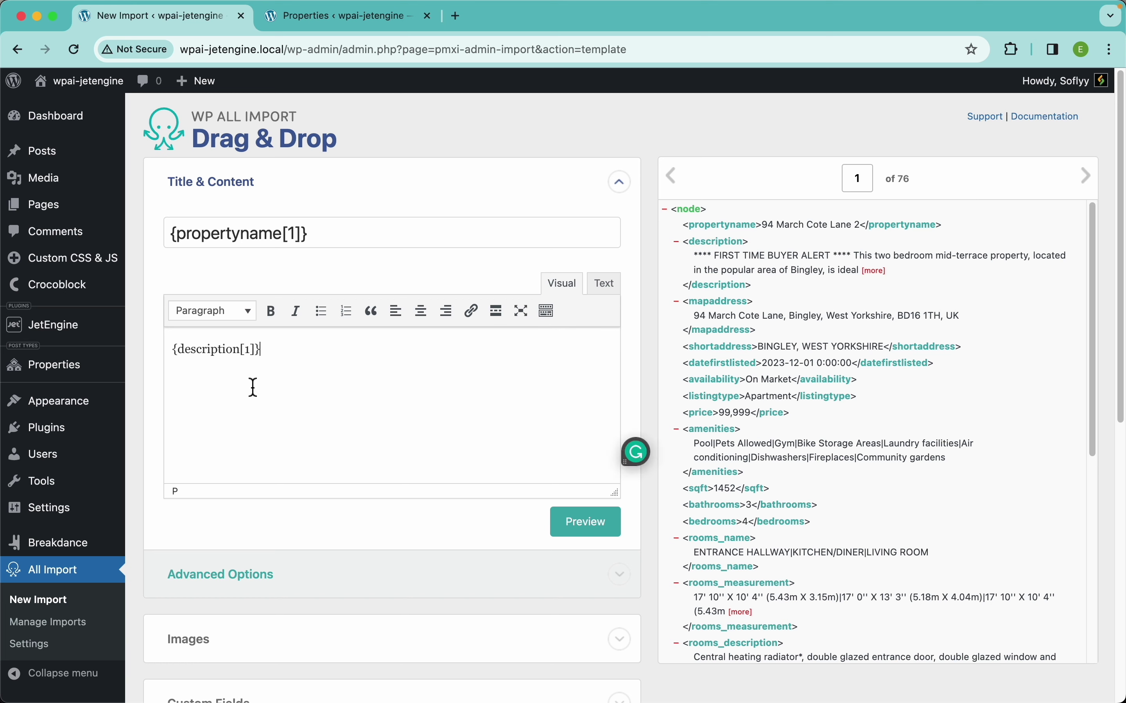
click(582, 520)
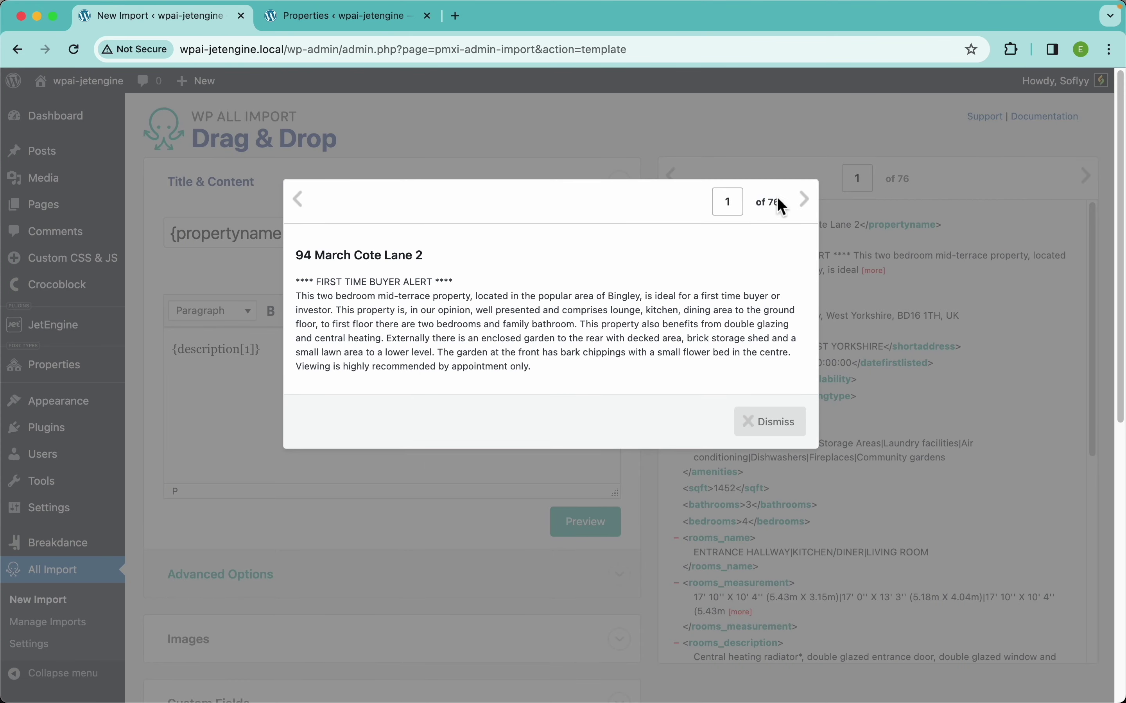
click(807, 205)
click(805, 209)
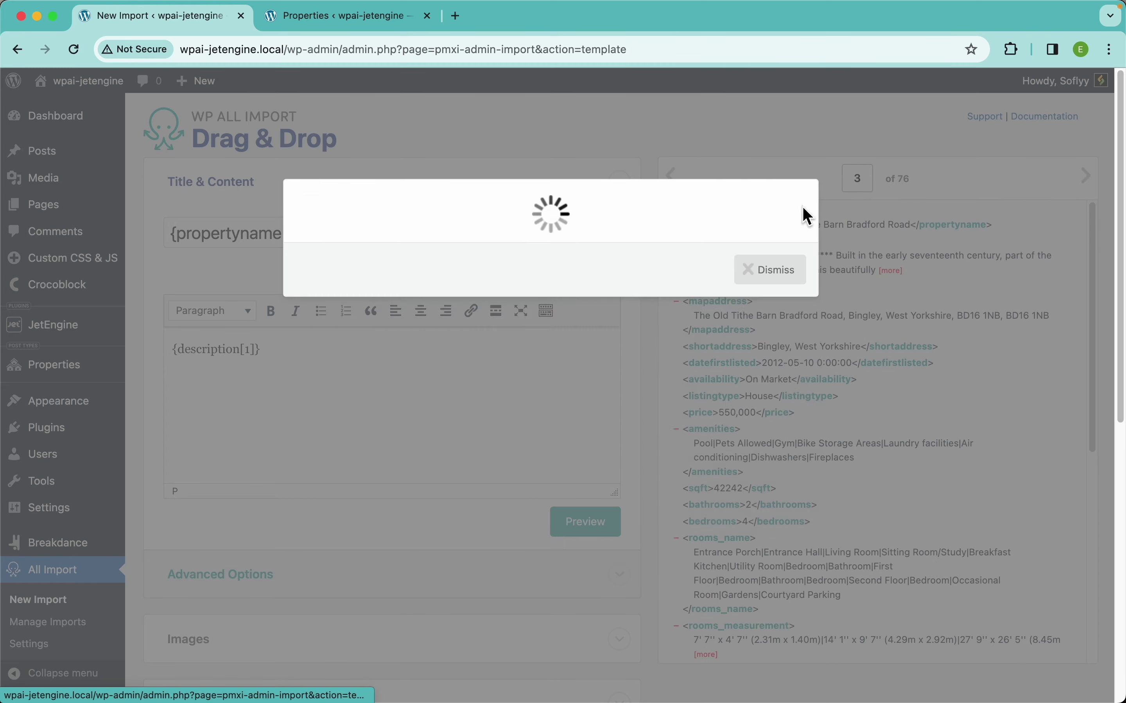
click(805, 207)
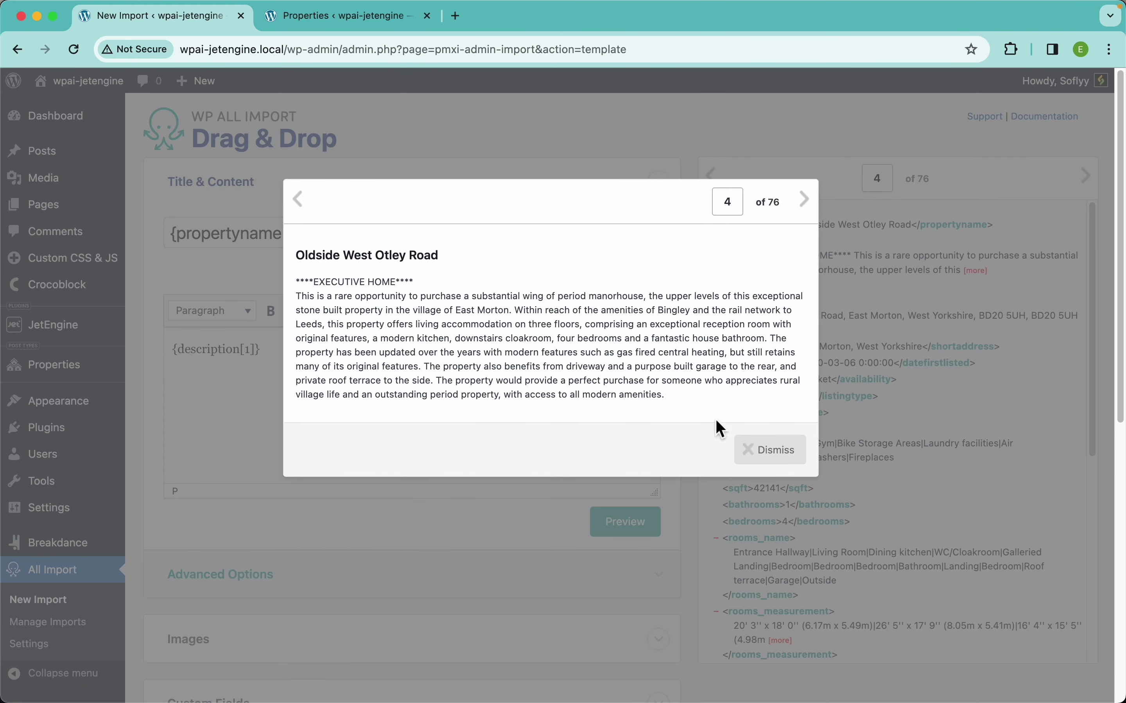
click(300, 201)
click(300, 201)
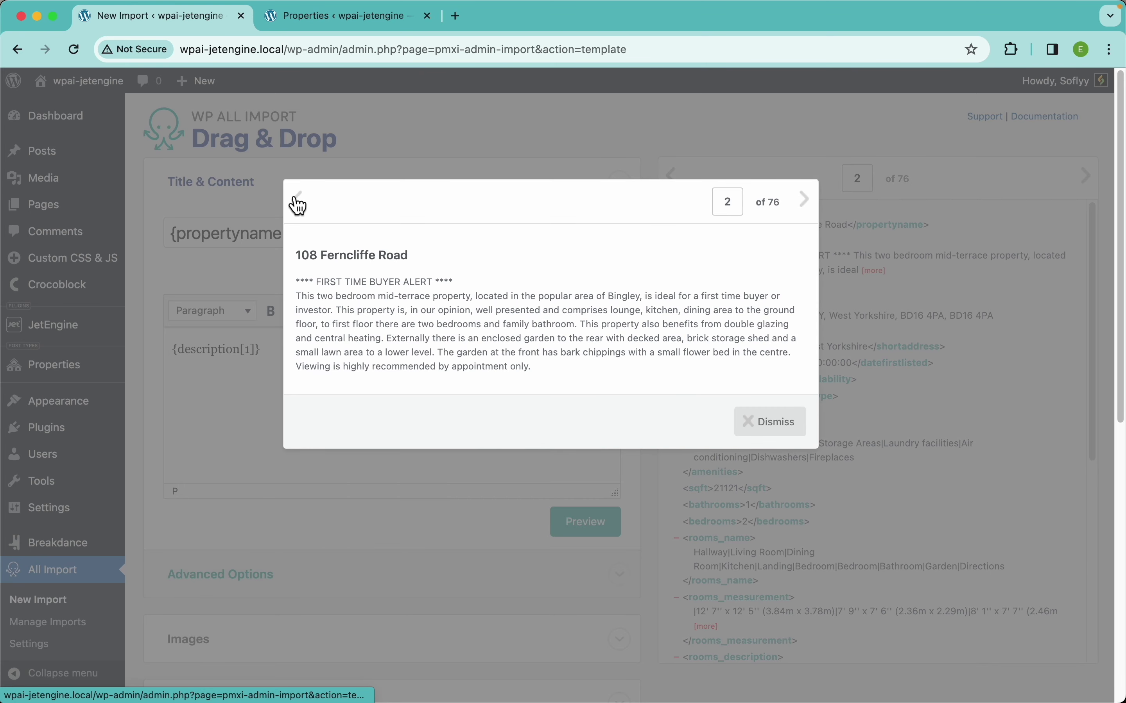
click(300, 201)
click(772, 426)
Set the Images section to download images hosted elsewhere from {imagefeatured[1]}.
scroll(260, 386, down, 6)
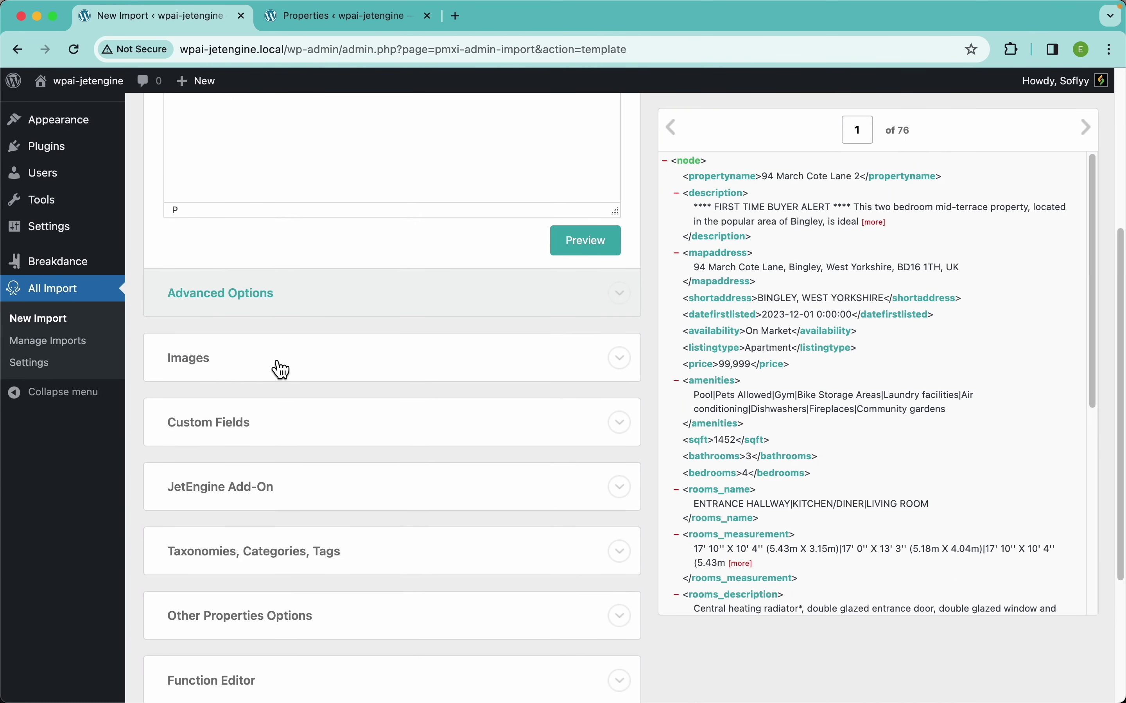
click(353, 367)
scroll(449, 404, down, 3)
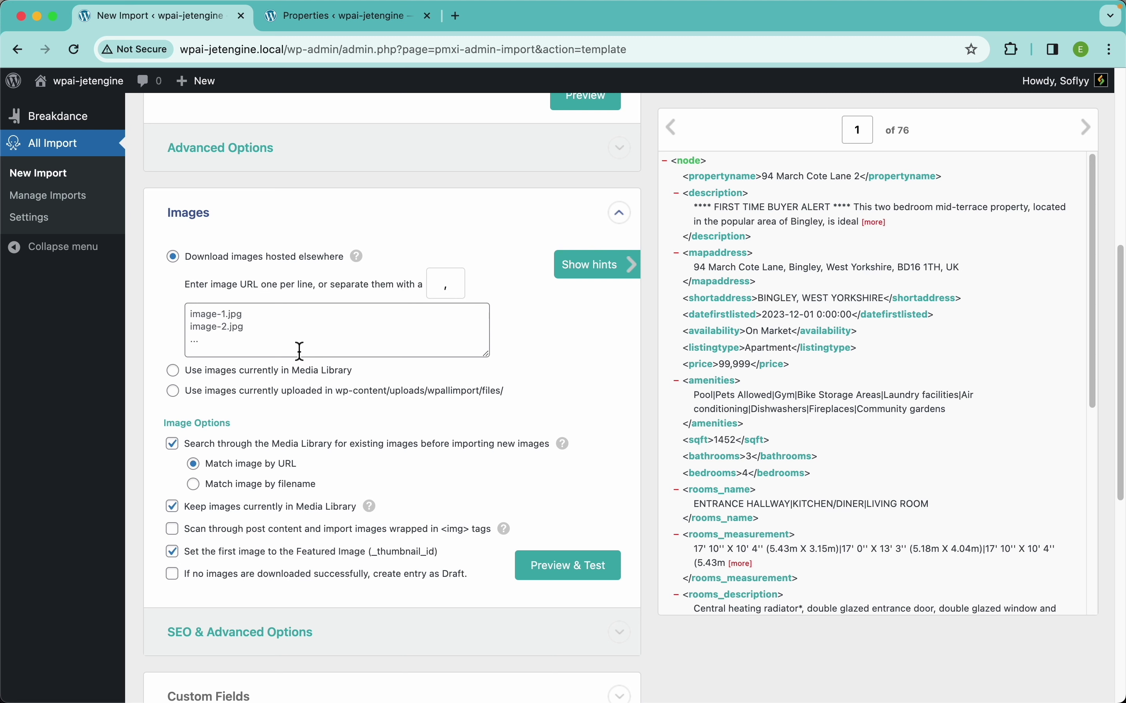
click(299, 320)
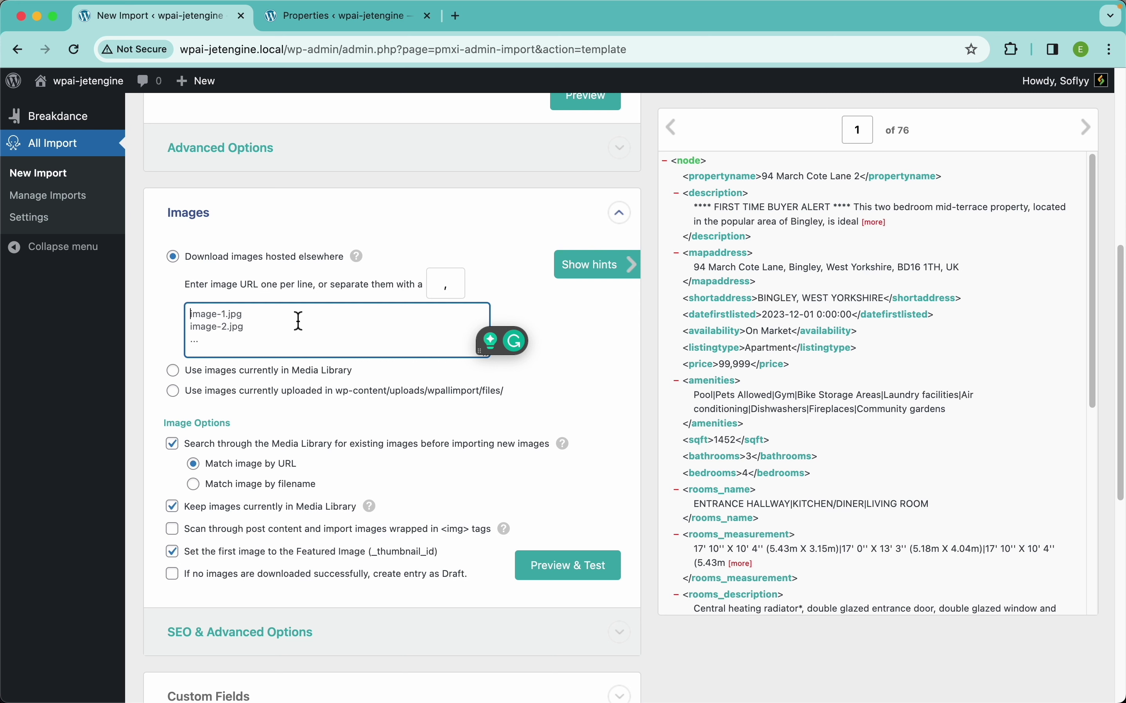
scroll(803, 467, down, 5)
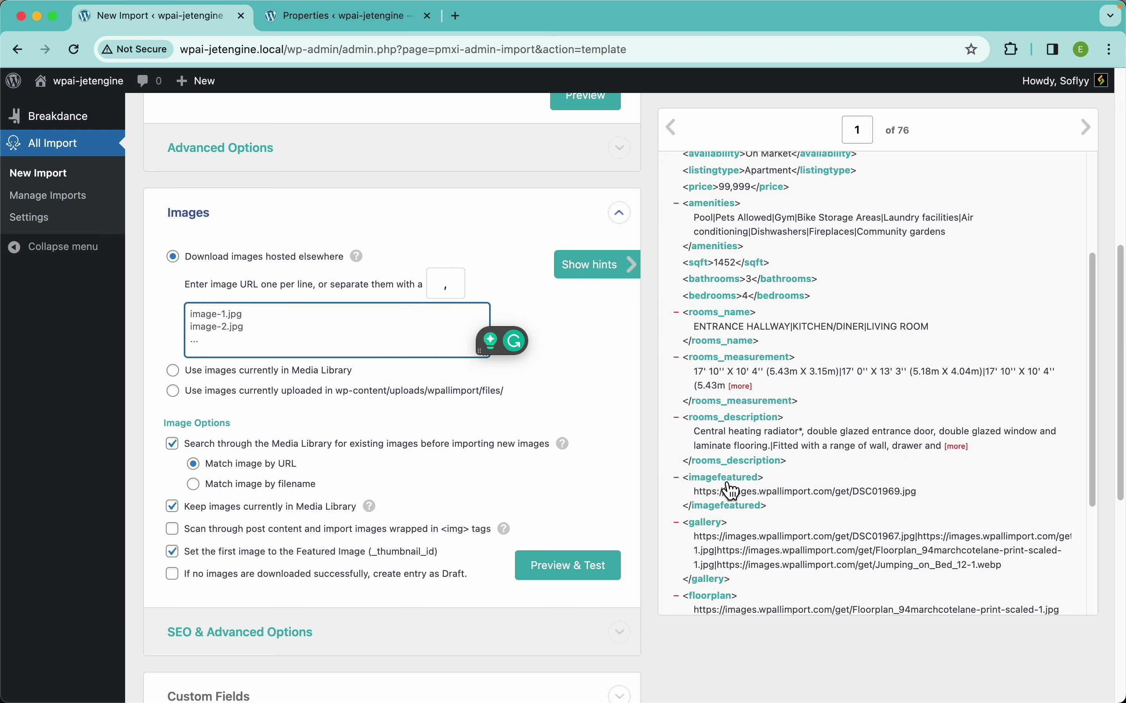
drag(744, 493, 396, 324)
scroll(825, 494, up, 5)
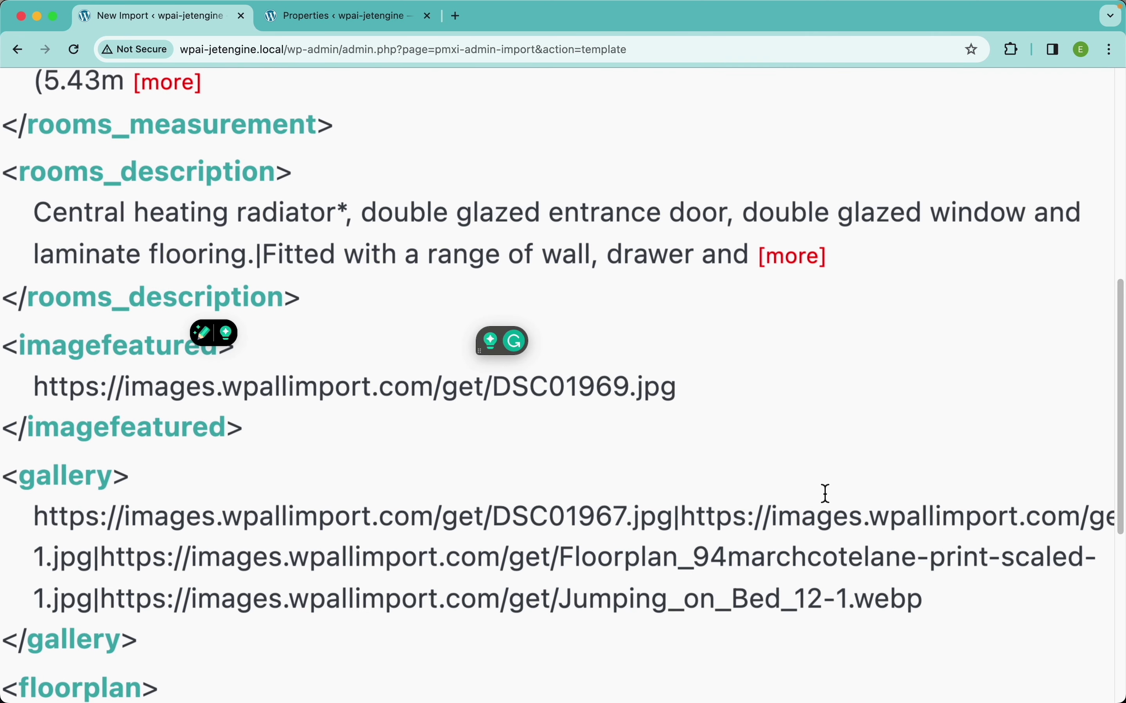
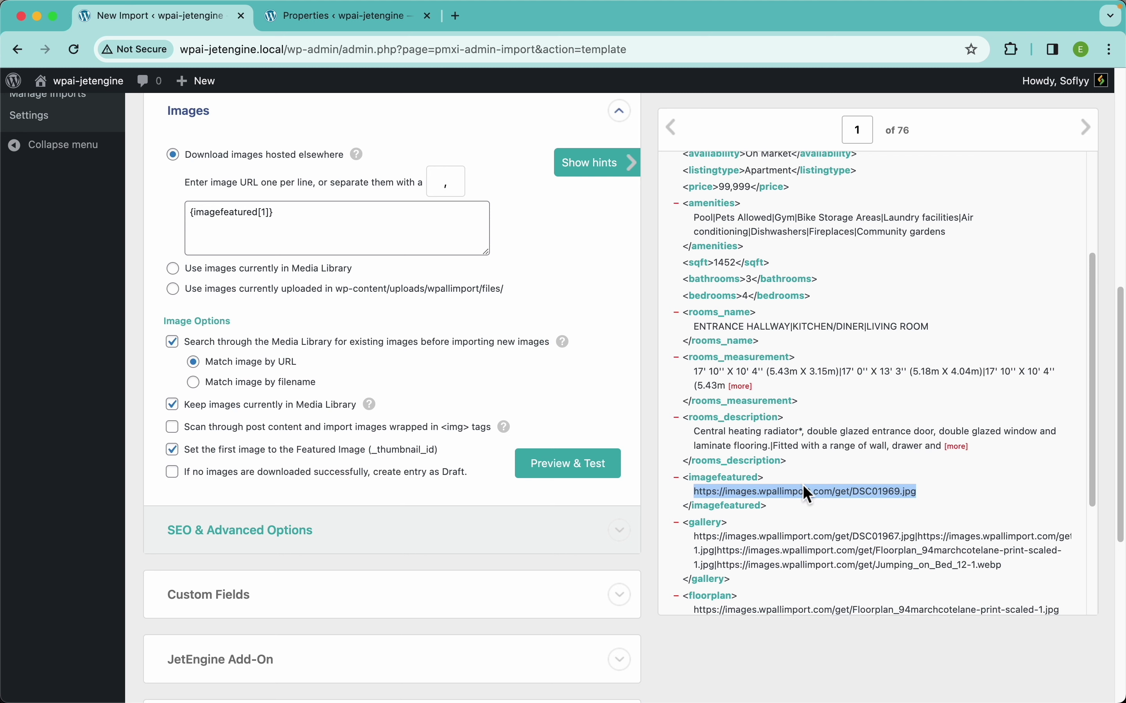
click(803, 486)
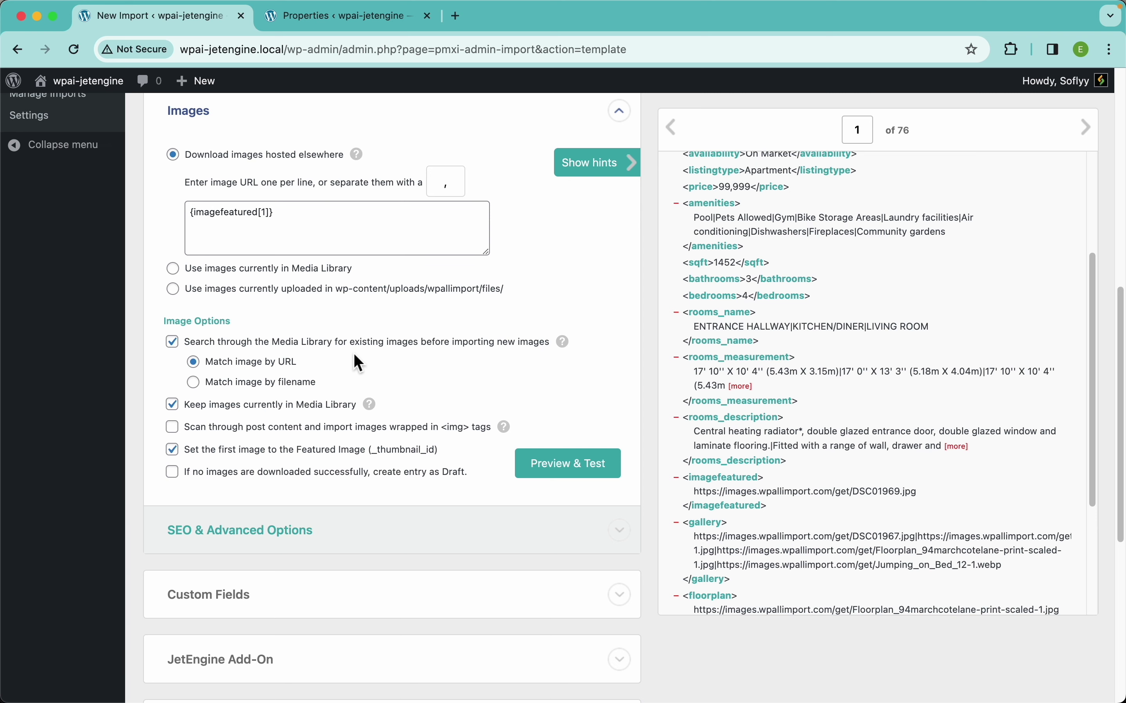
View the settings for images in the Media Library and in wp-content/uploads/wpallimport/files/, returning to images hosted elsewhere.
click(282, 269)
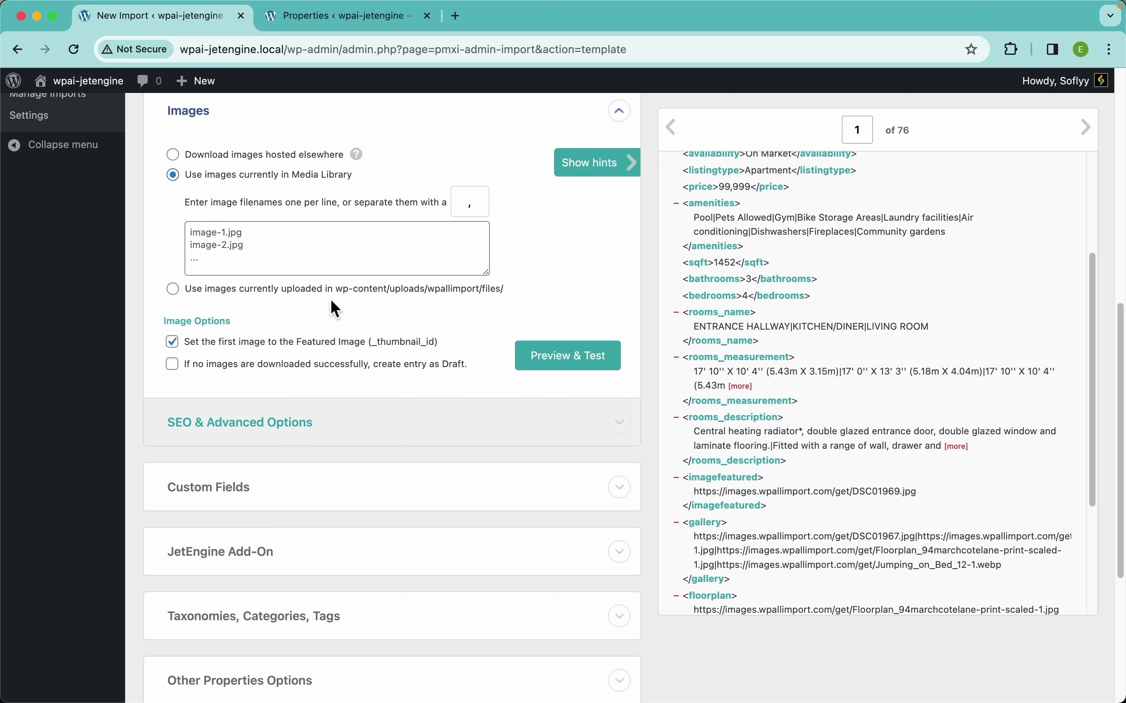
click(320, 296)
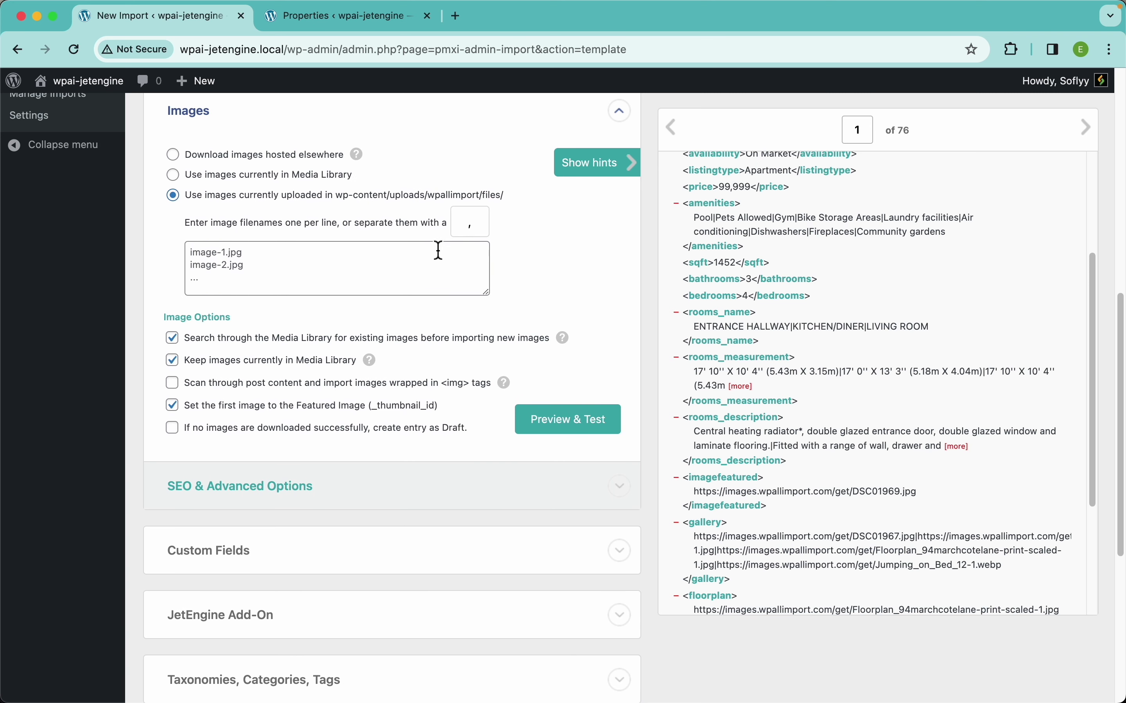
drag(510, 196, 335, 205)
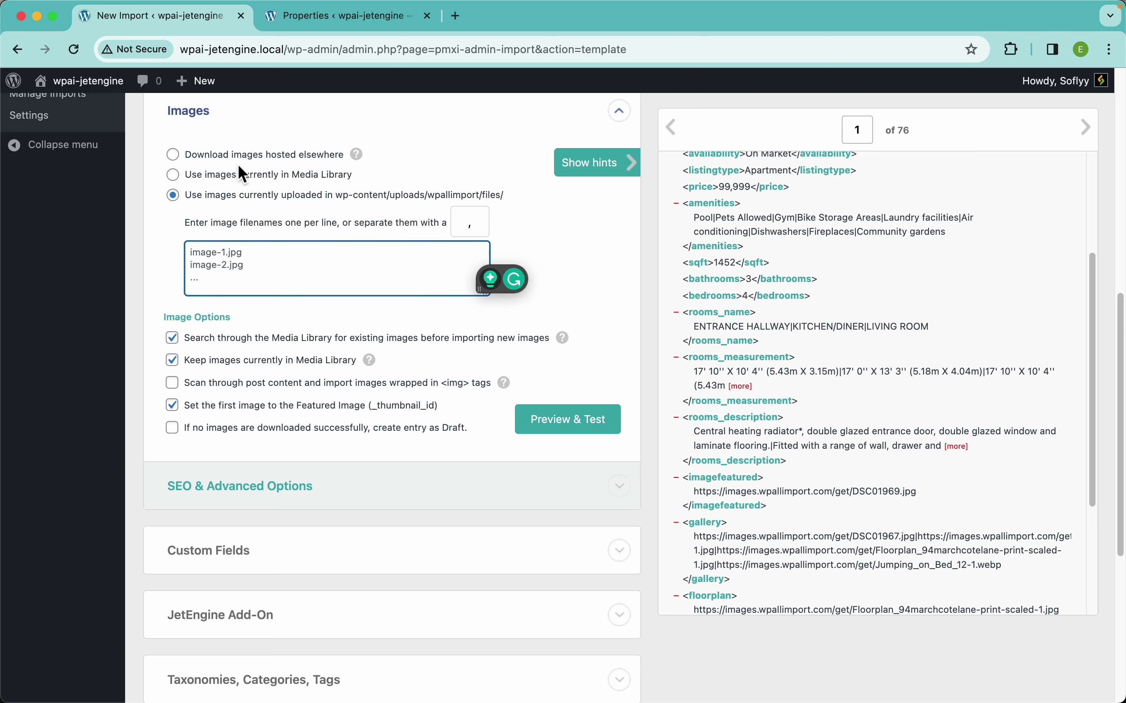
click(256, 159)
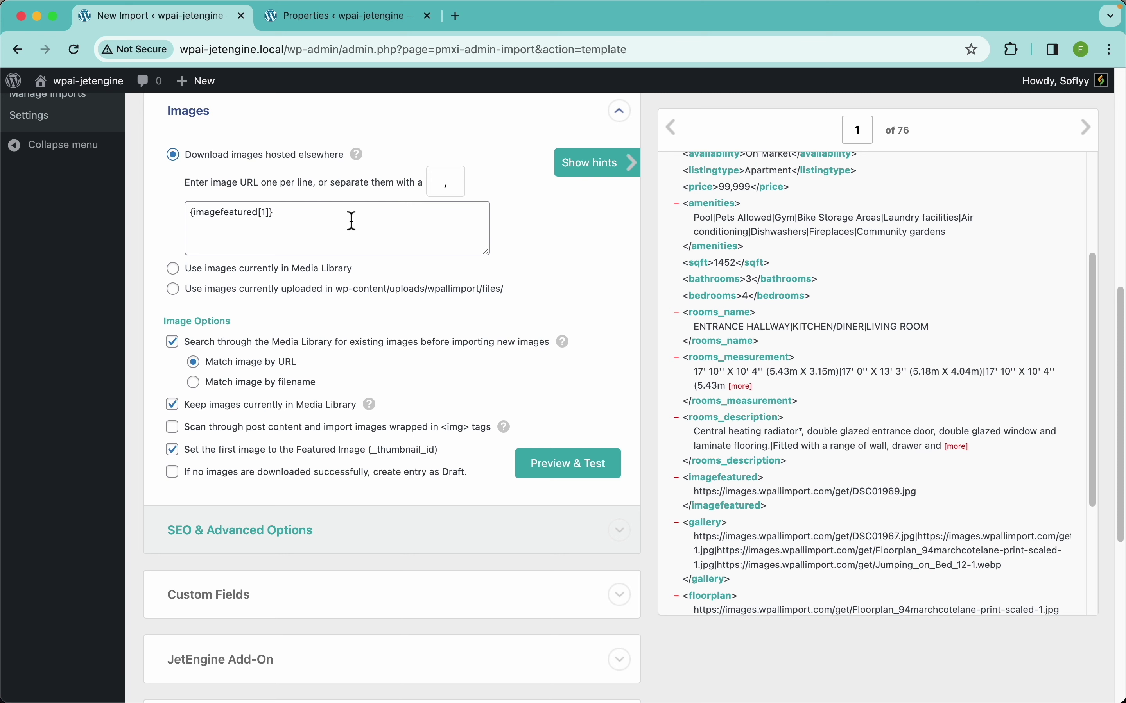
View record 1's floorplan image by opening its URL in a separate browser tab, and close that tab.
scroll(778, 520, down, 2)
scroll(779, 521, down, 1)
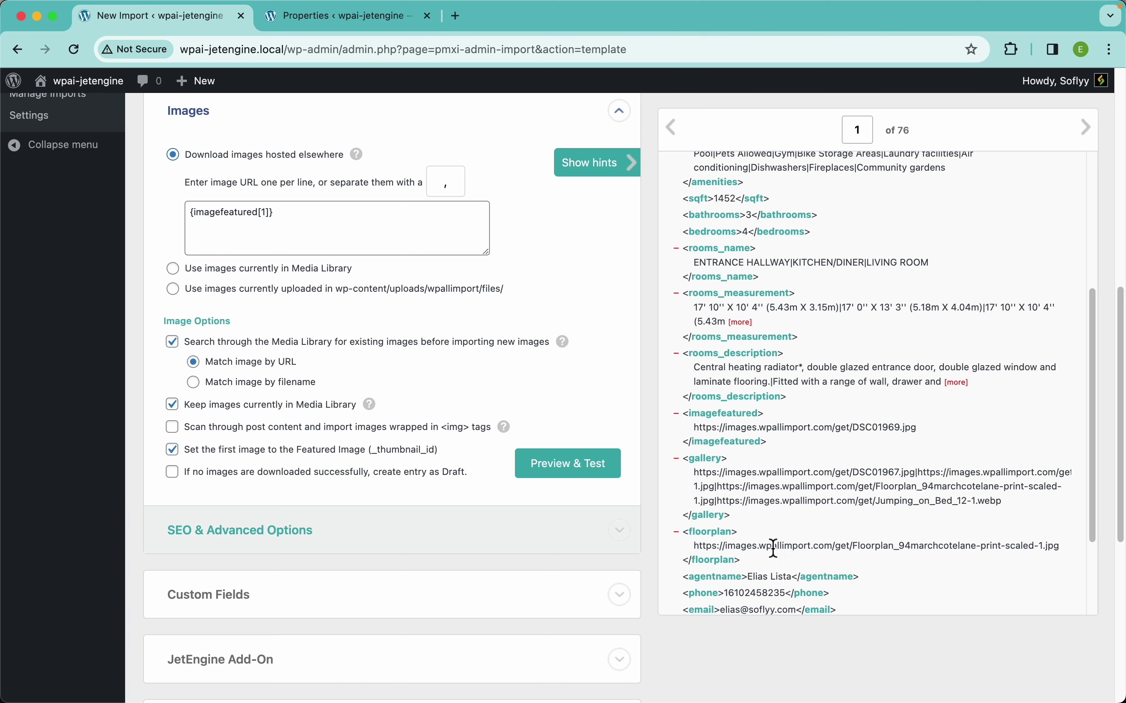
triple_click(761, 547)
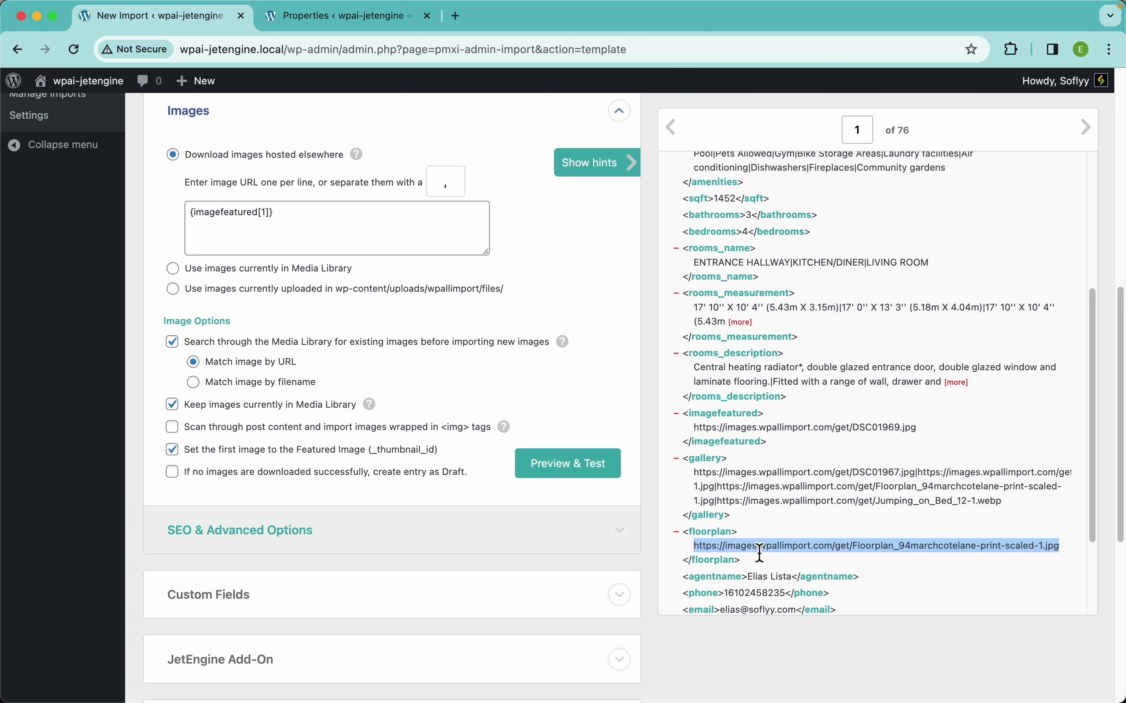
key(ctrl+c)
key(ctrl+t)
key(ctrl+v)
key(Return)
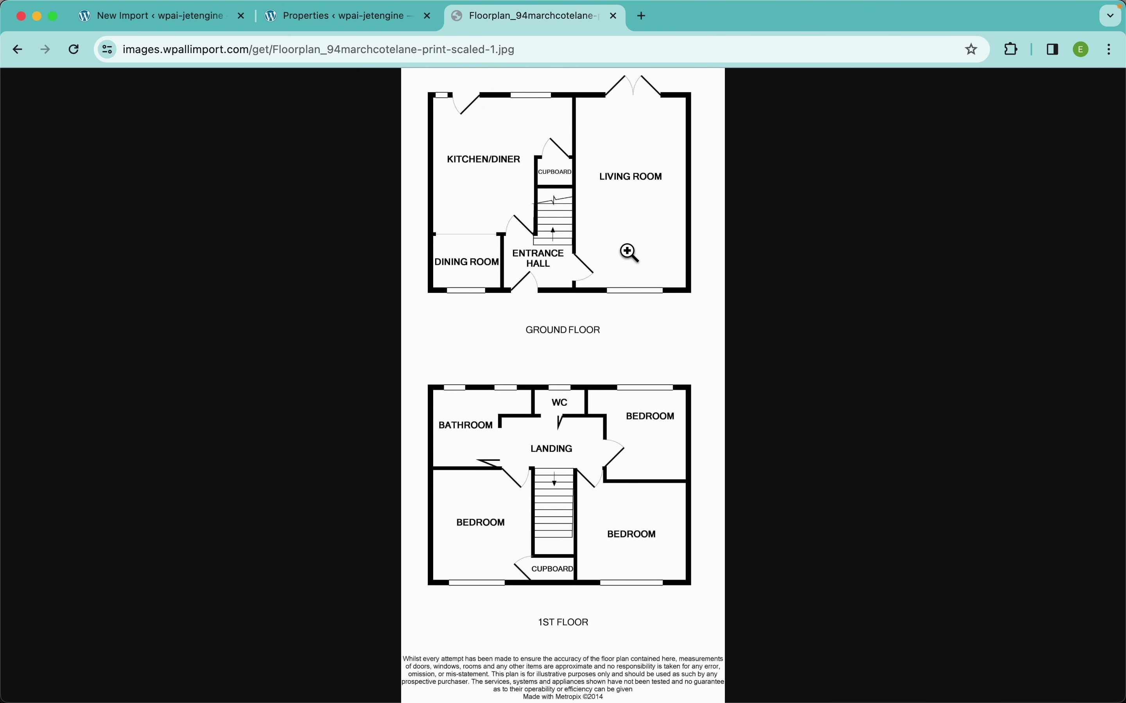
click(614, 17)
click(815, 504)
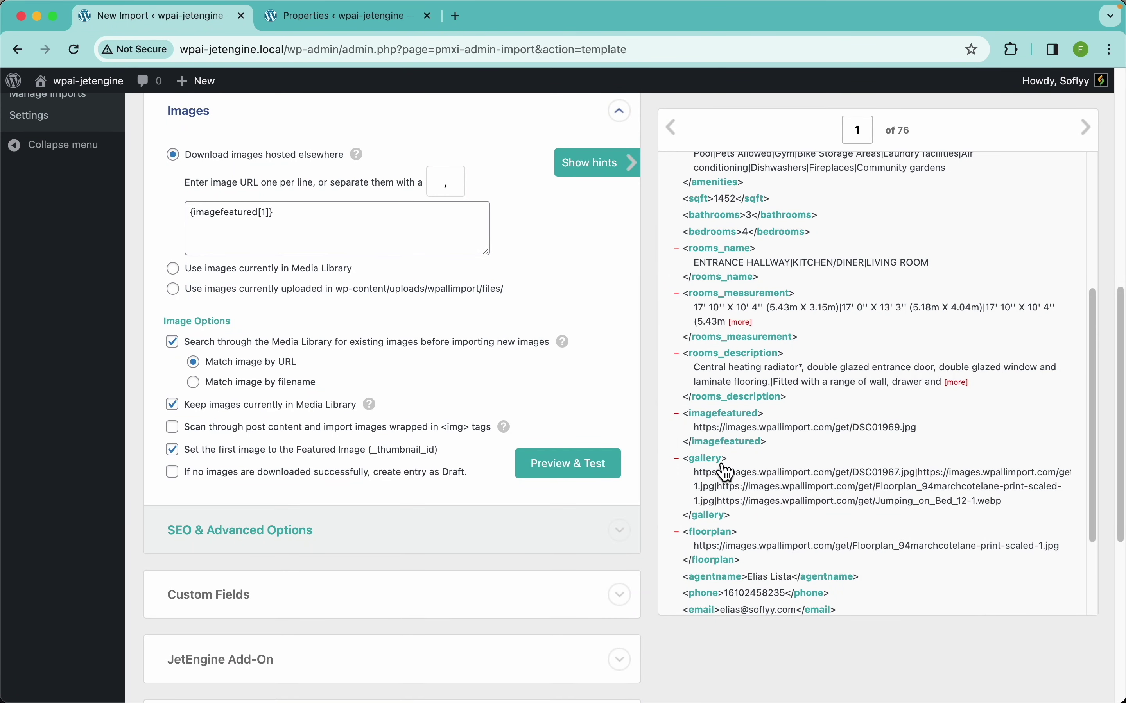
Start a new property in the other browser tab to view its Media fields, and return to the import template.
scroll(394, 371, up, 2)
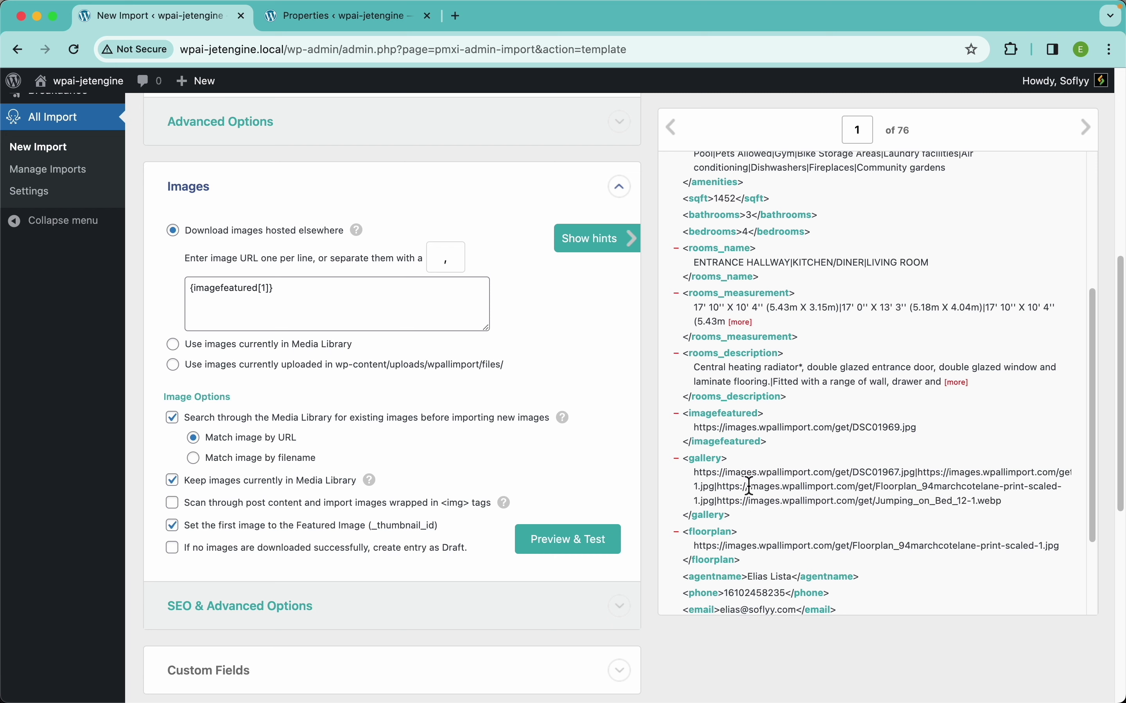
click(355, 24)
click(291, 126)
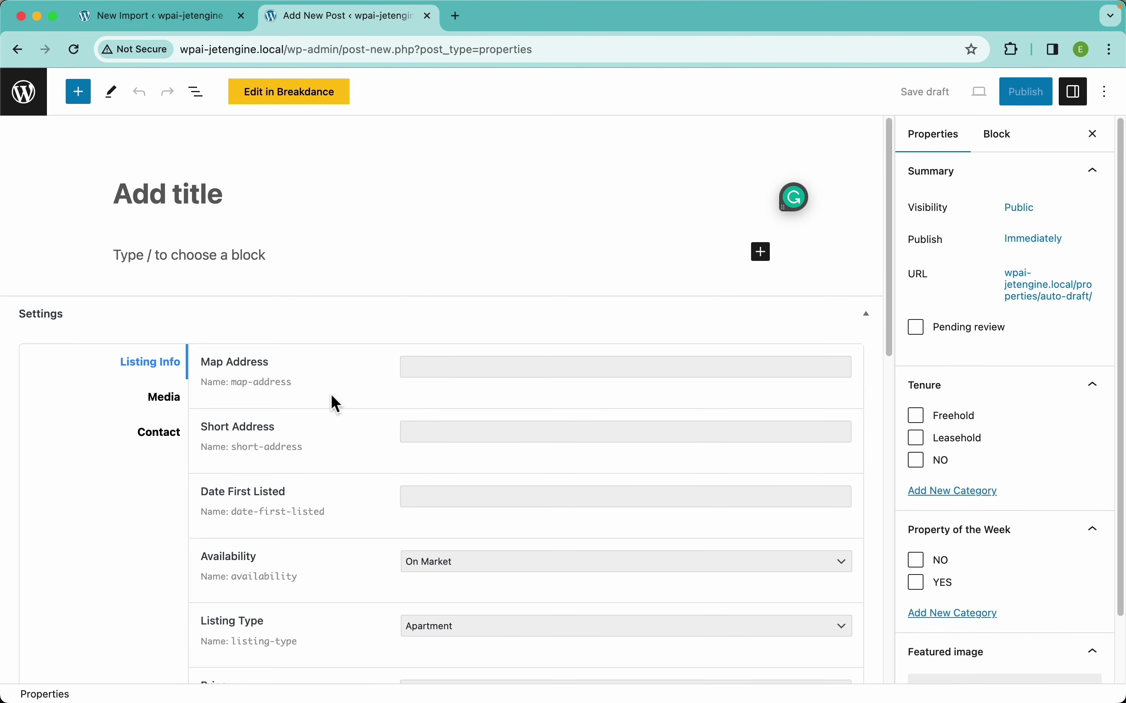
click(163, 413)
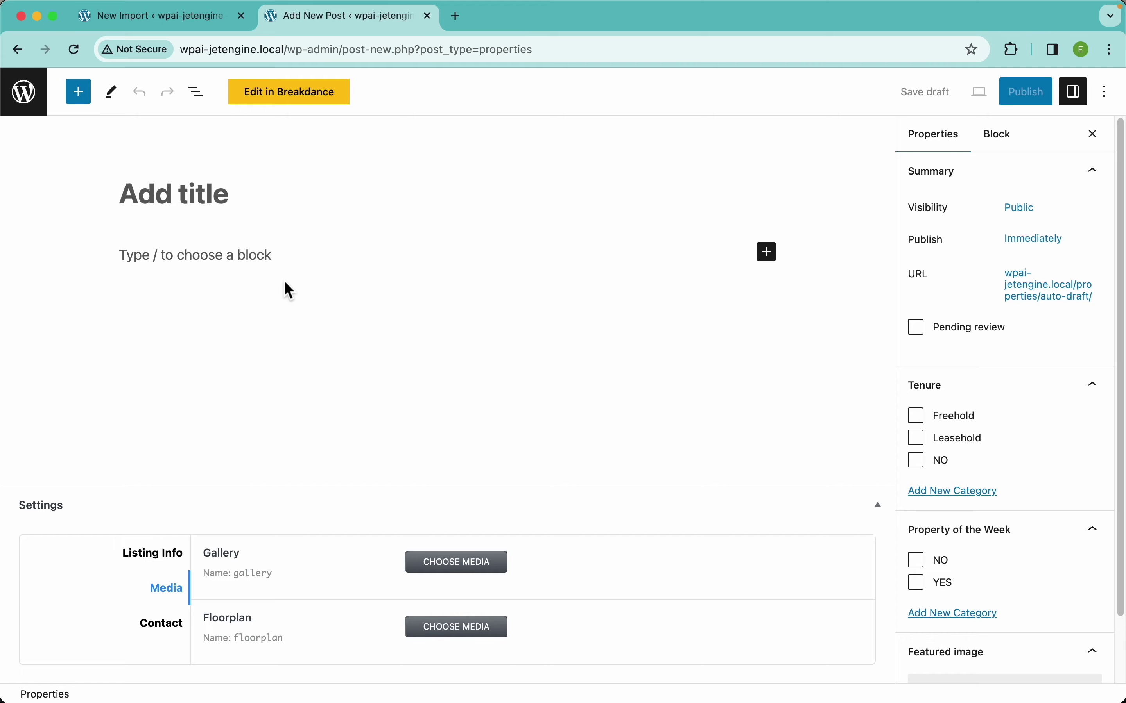
click(192, 18)
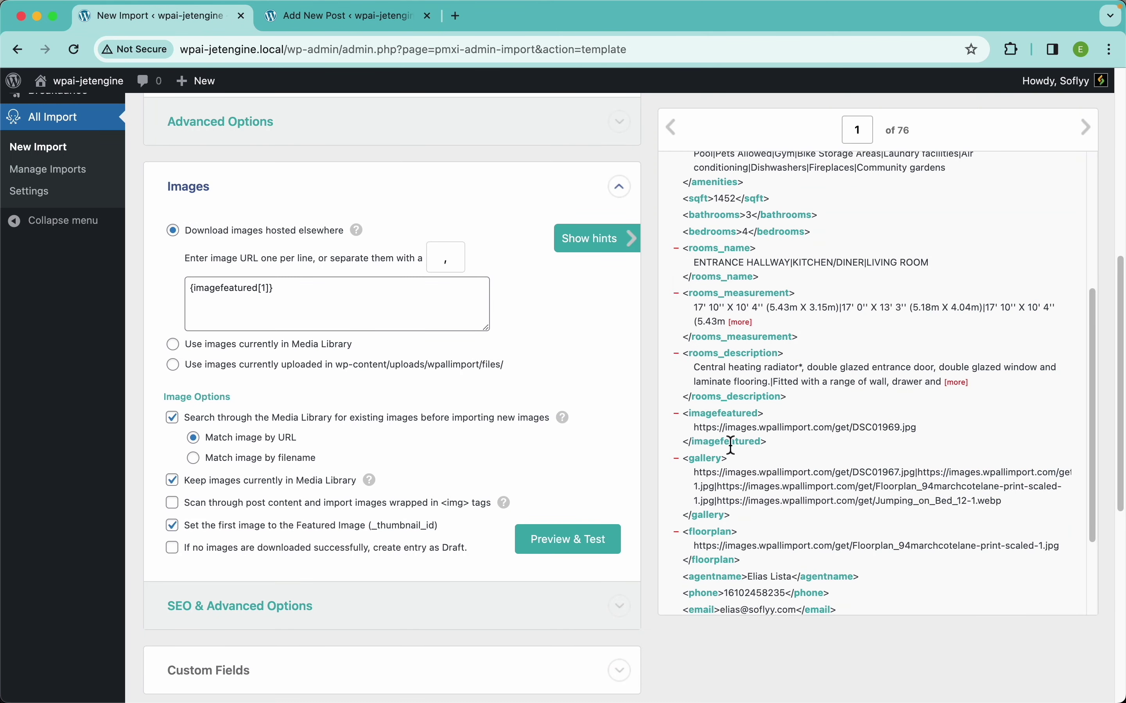
Review the image options, including setting the first image as Featured Image and searching the Media Library for existing images.
scroll(407, 563, down, 5)
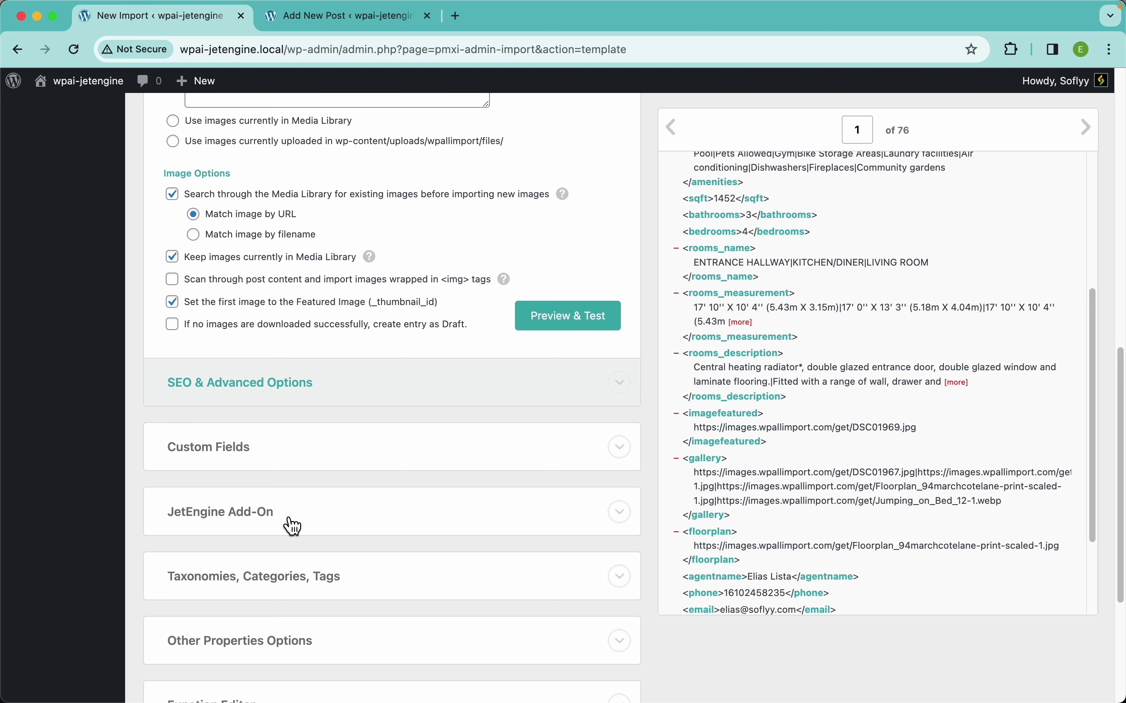
scroll(441, 308, up, 4)
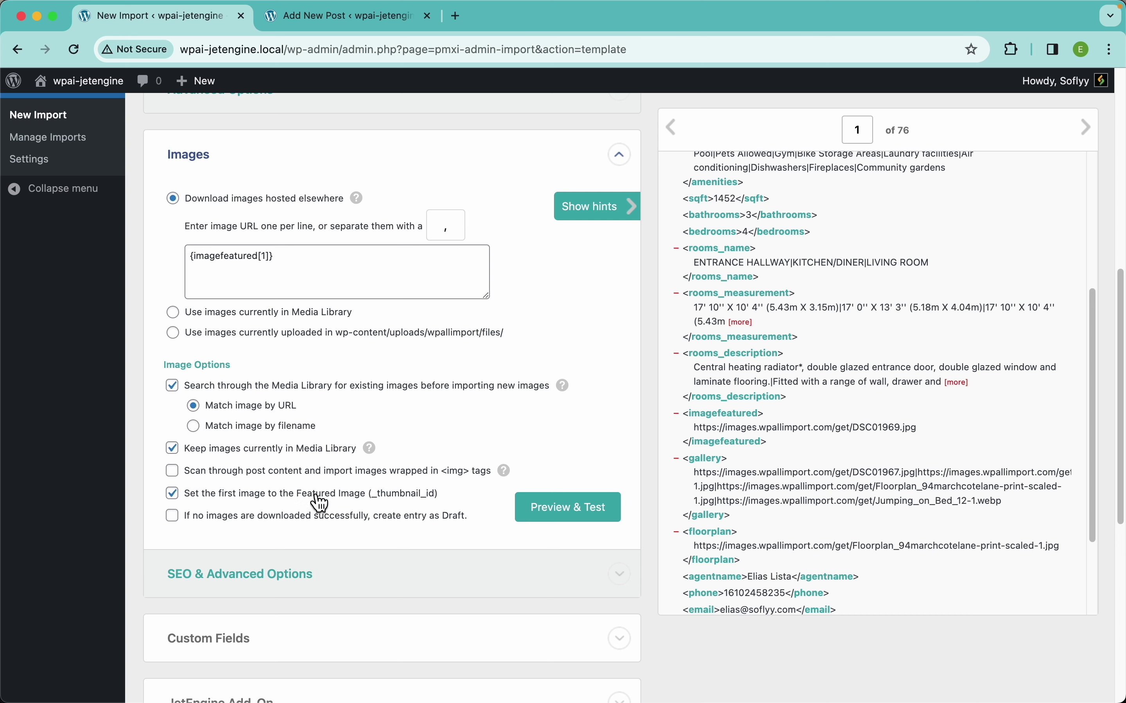
scroll(305, 505, up, 5)
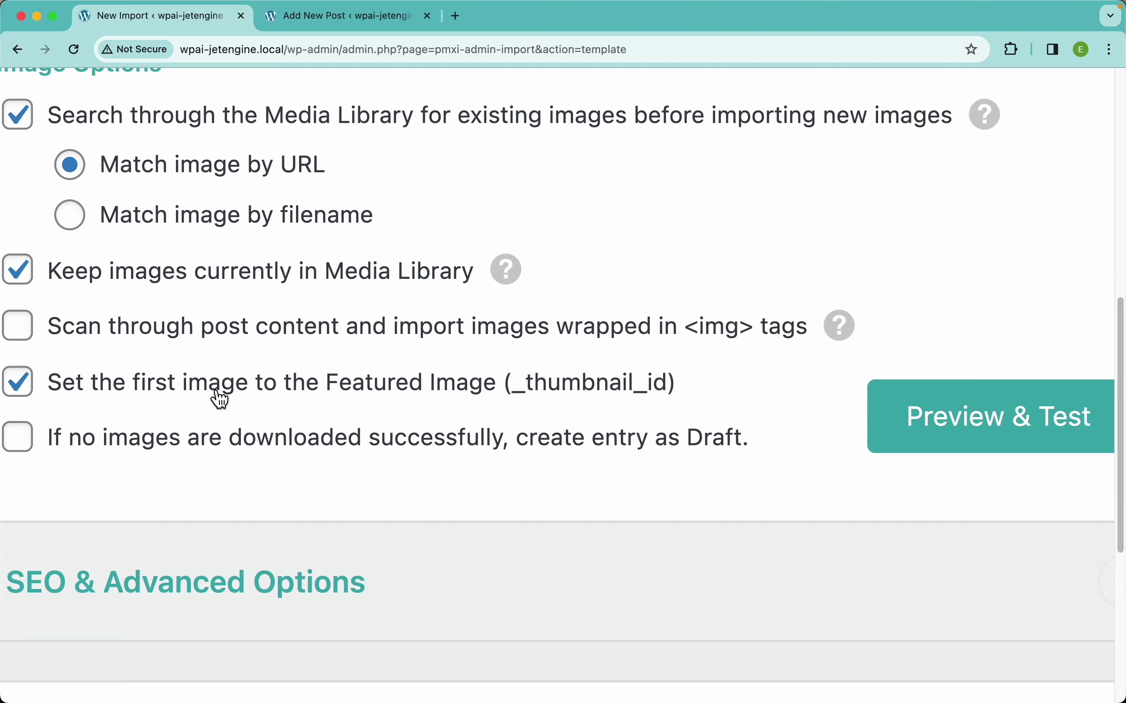
scroll(219, 395, down, 5)
scroll(409, 377, up, 2)
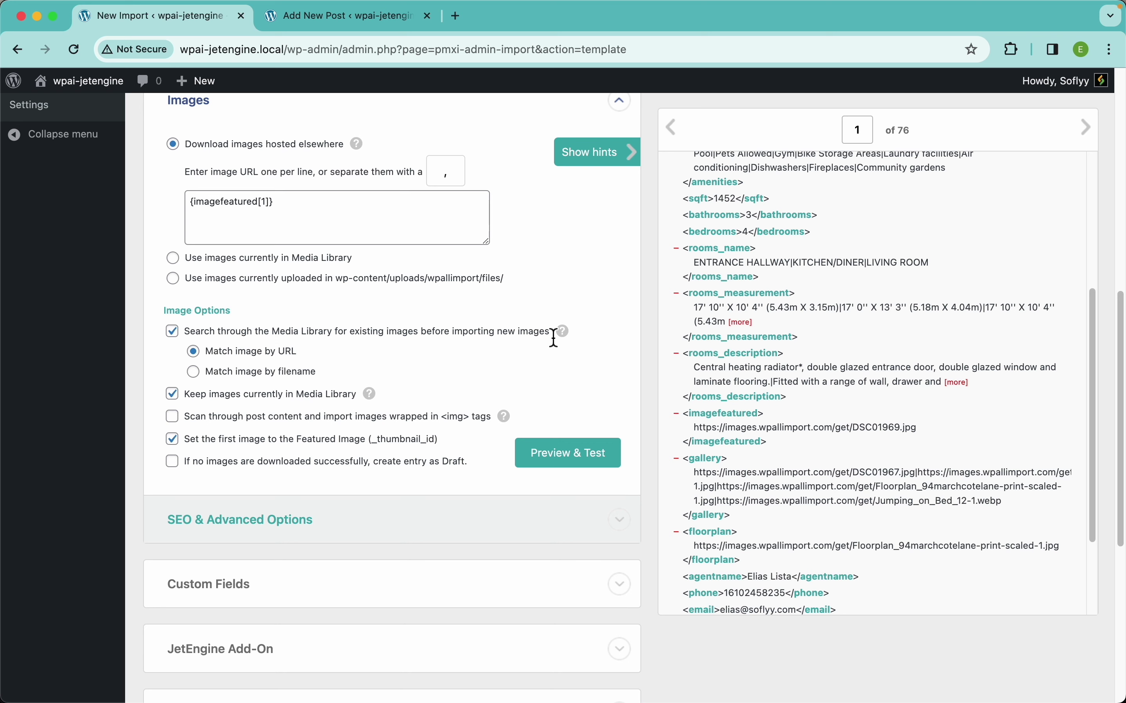
mouse_move(573, 337)
scroll(371, 423, down, 5)
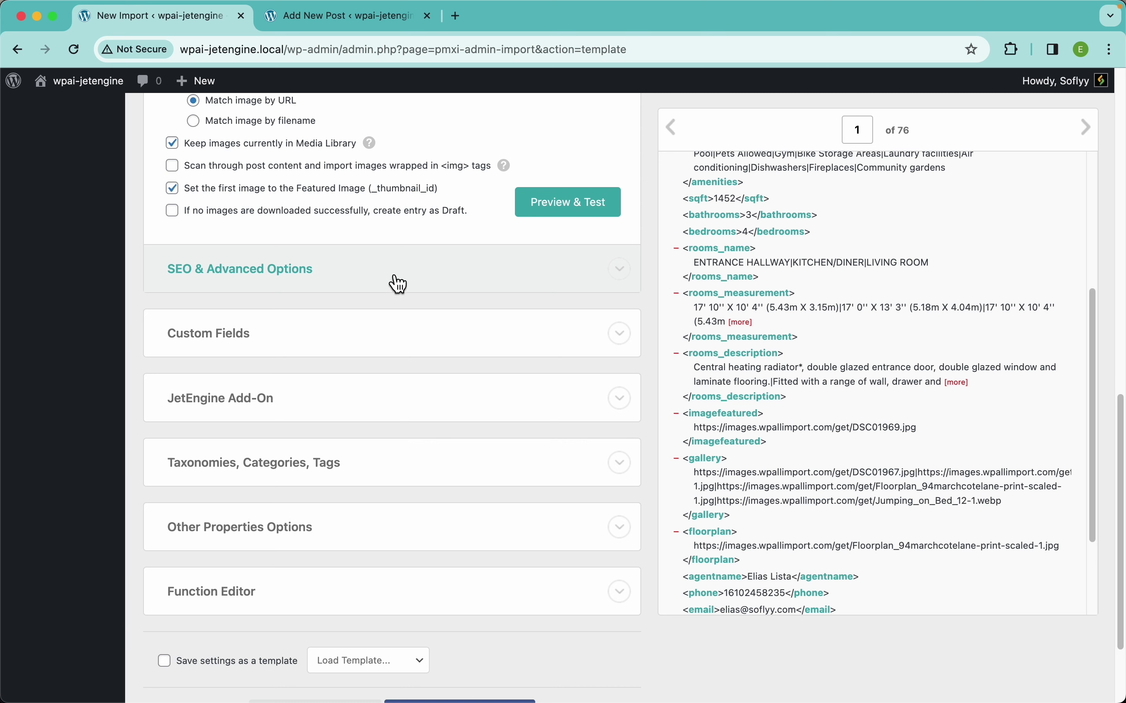
Expand the Custom Fields section to inspect it, and collapse it again.
scroll(376, 293, down, 3)
click(254, 219)
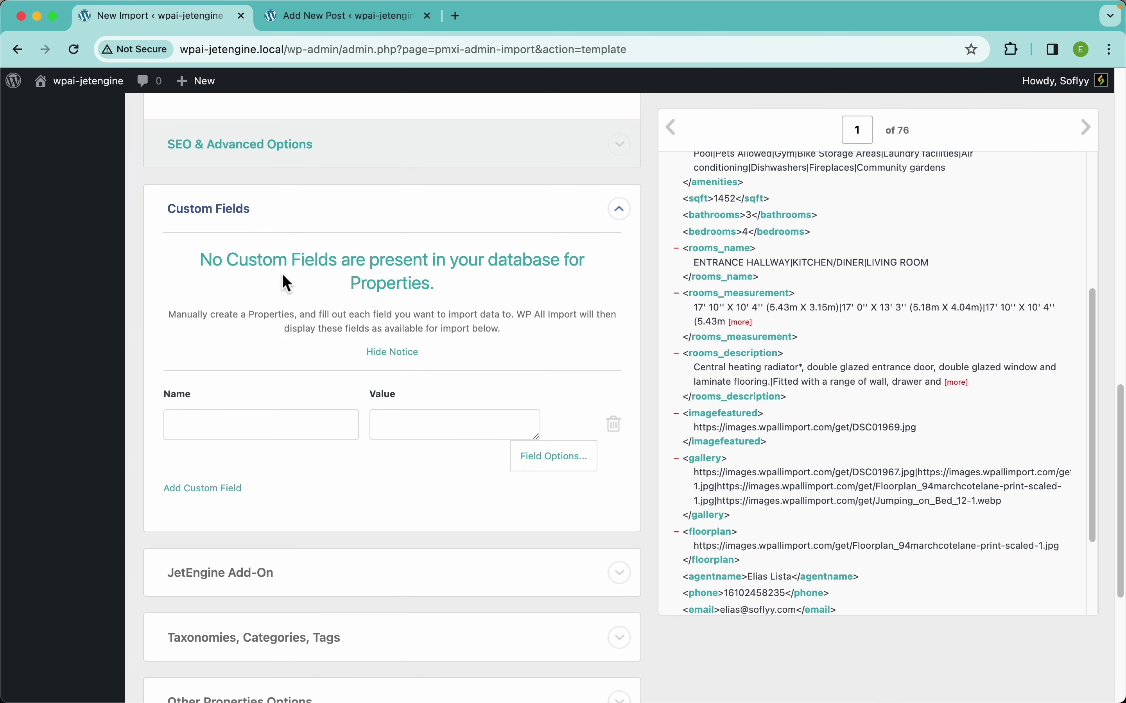
click(231, 226)
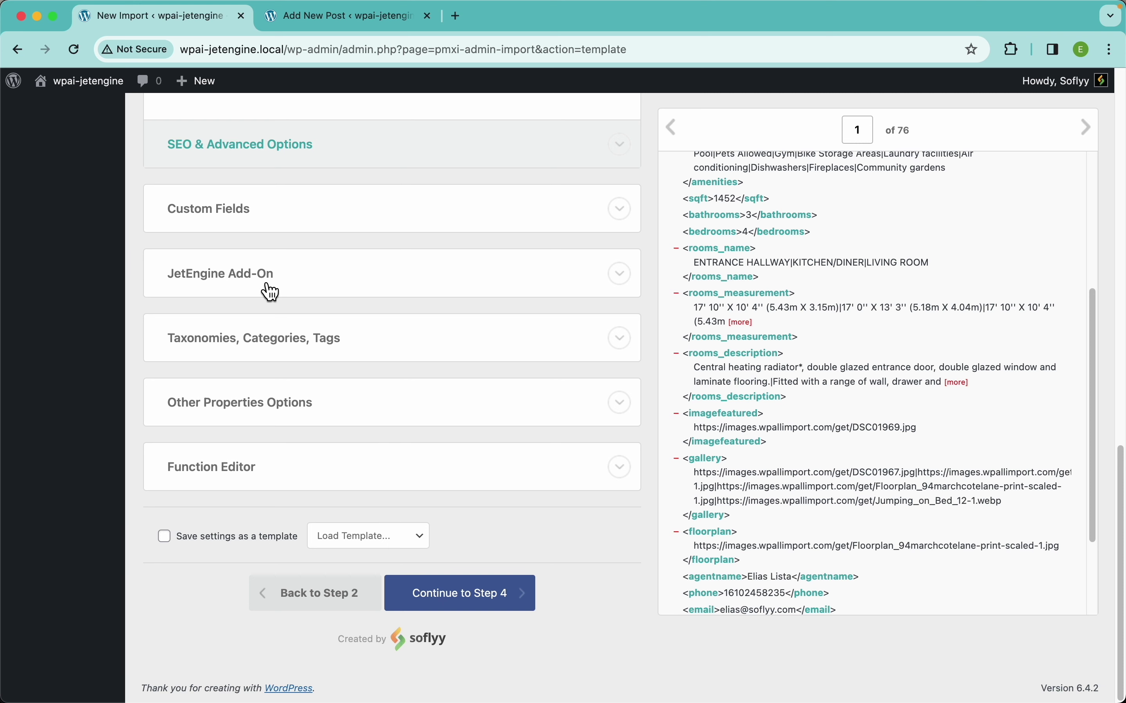
Enable the Properties (Post Type) group in the JetEngine Add-On section and look through its Listing Info fields down to Amenities.
click(359, 290)
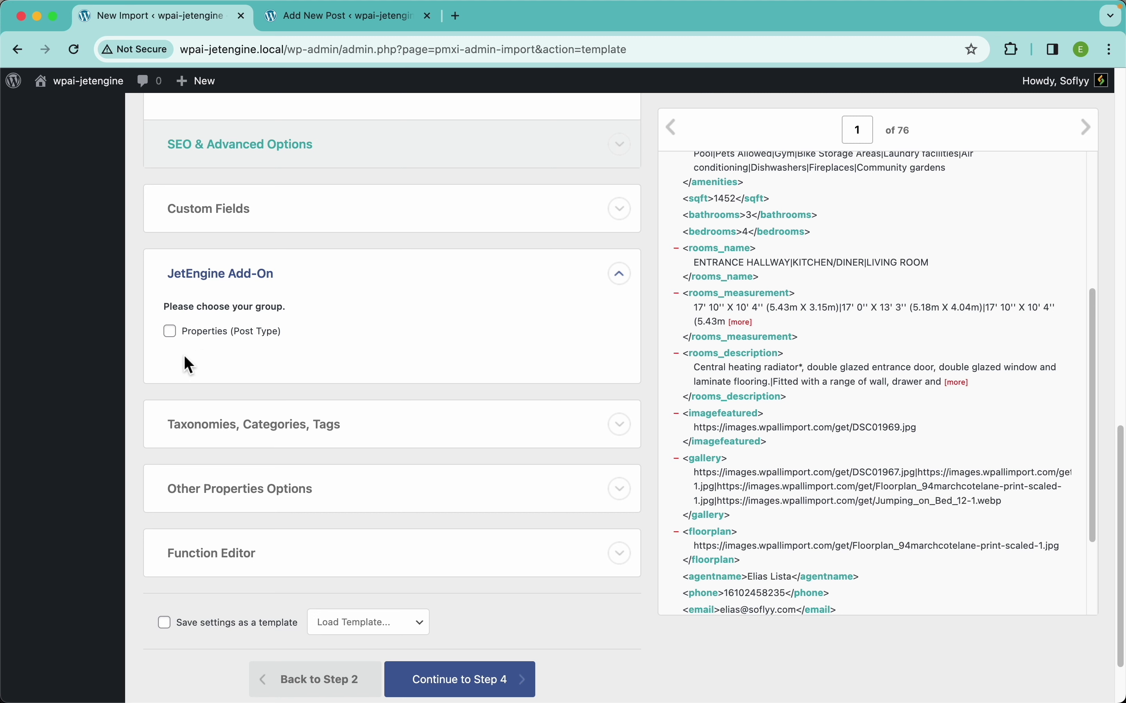
click(171, 332)
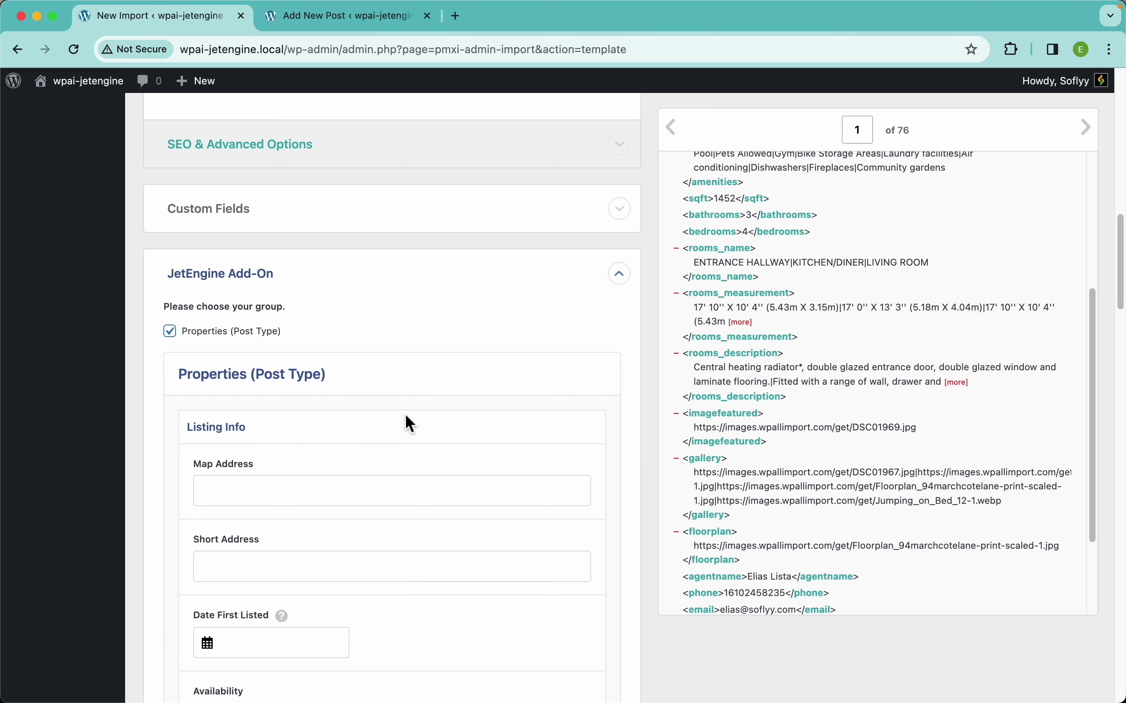
scroll(465, 420, down, 5)
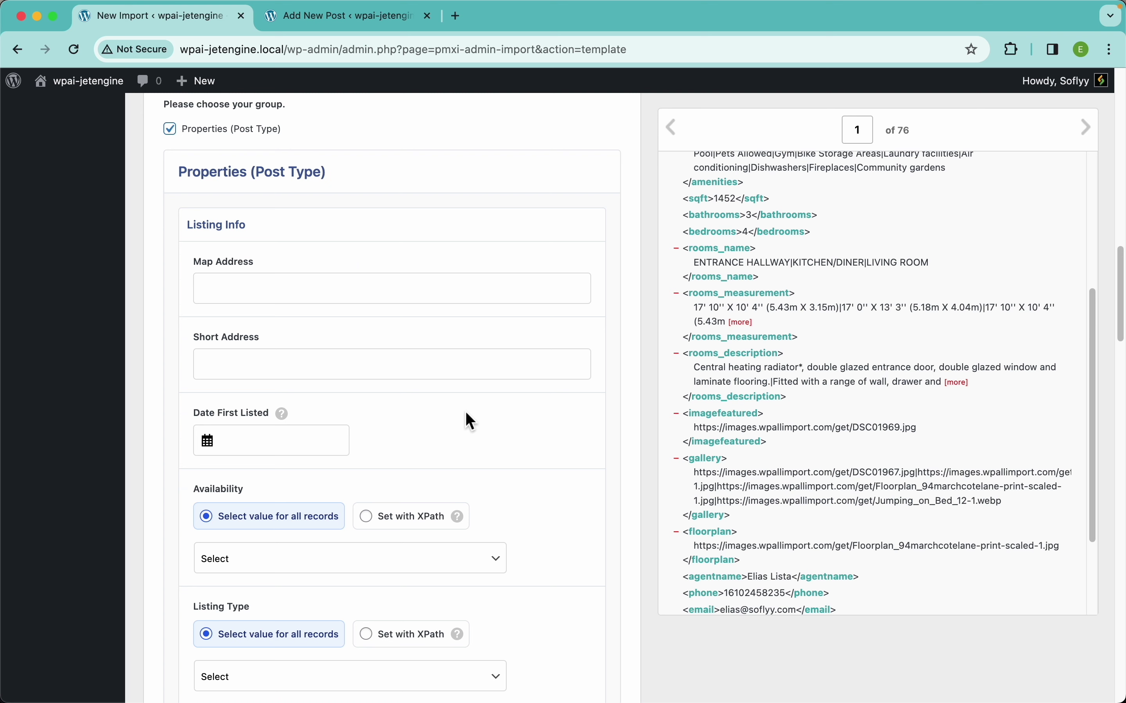
scroll(333, 385, down, 12)
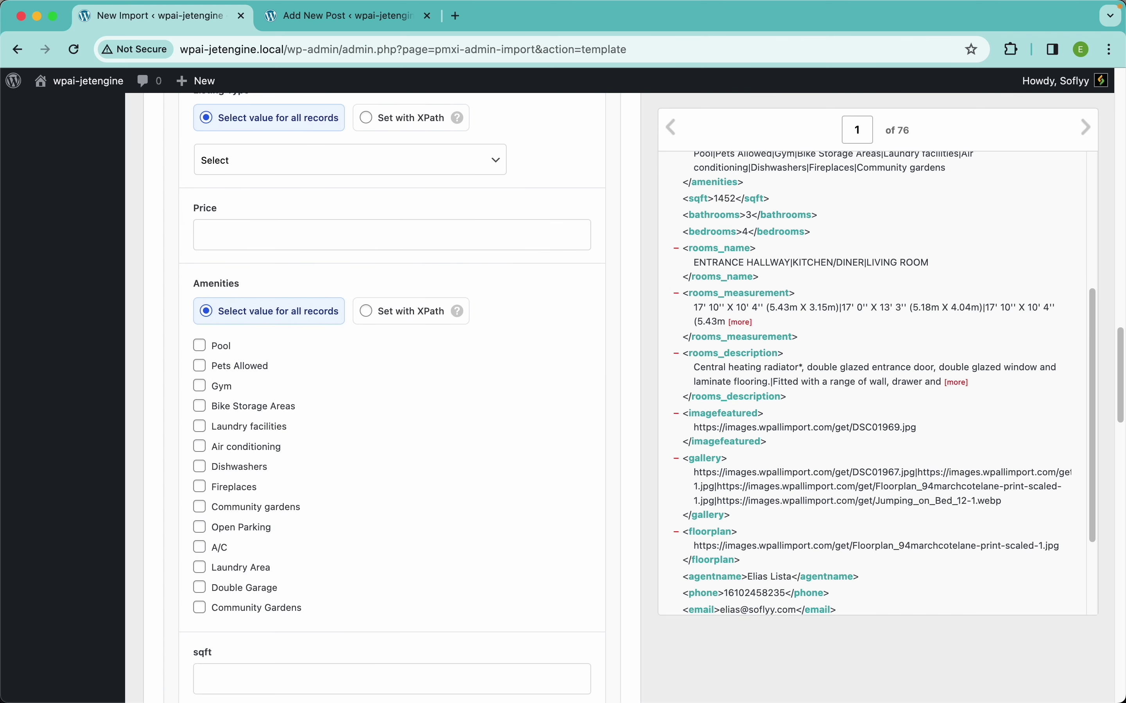
Look through the remaining JetEngine fields from sqft, Bathrooms, Bedrooms and Rooms to Media and Contact, and return to the start of Listing Info.
scroll(416, 299, down, 9)
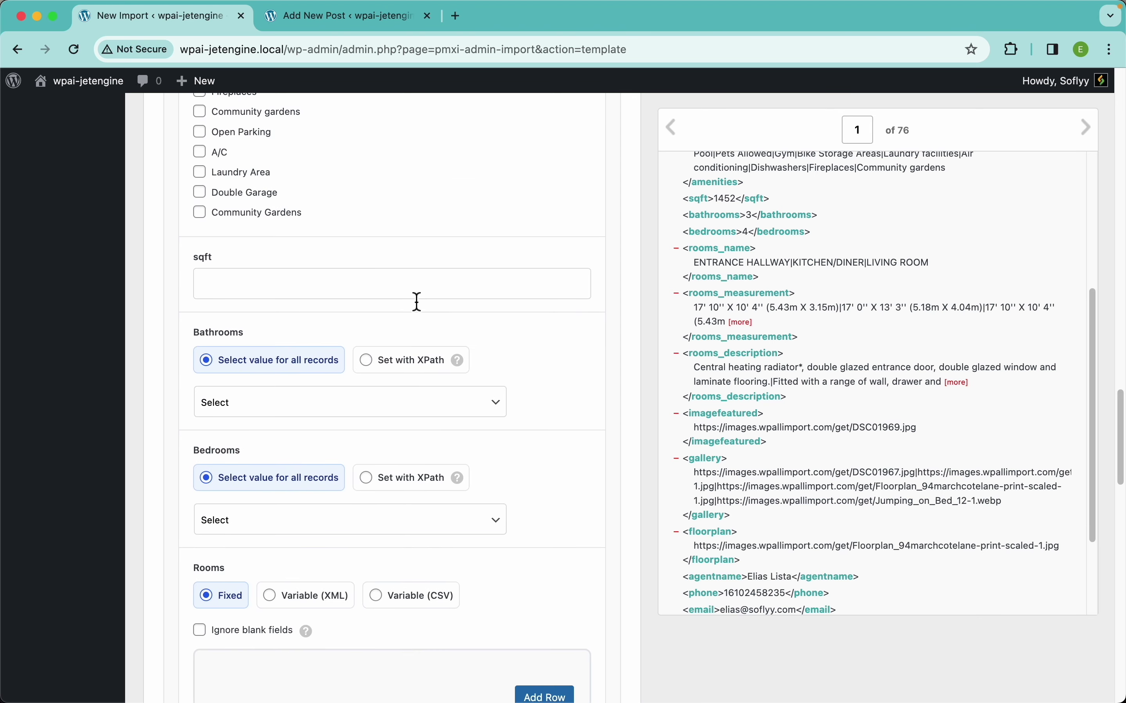
click(389, 410)
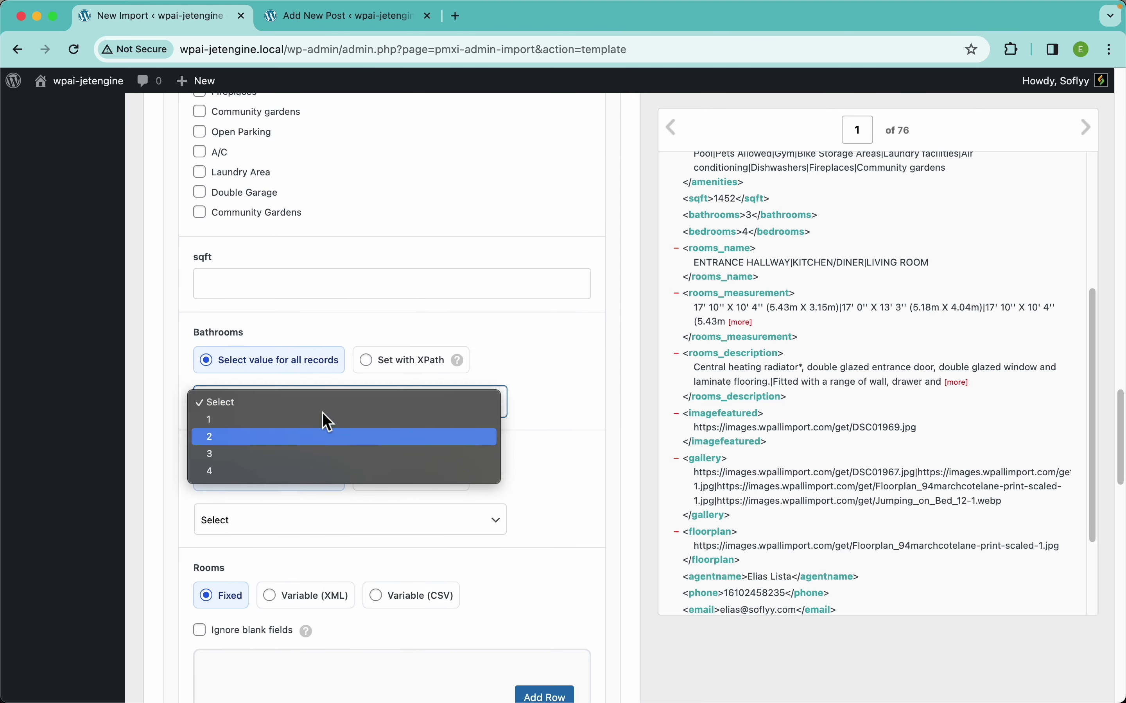
click(532, 403)
scroll(408, 425, down, 6)
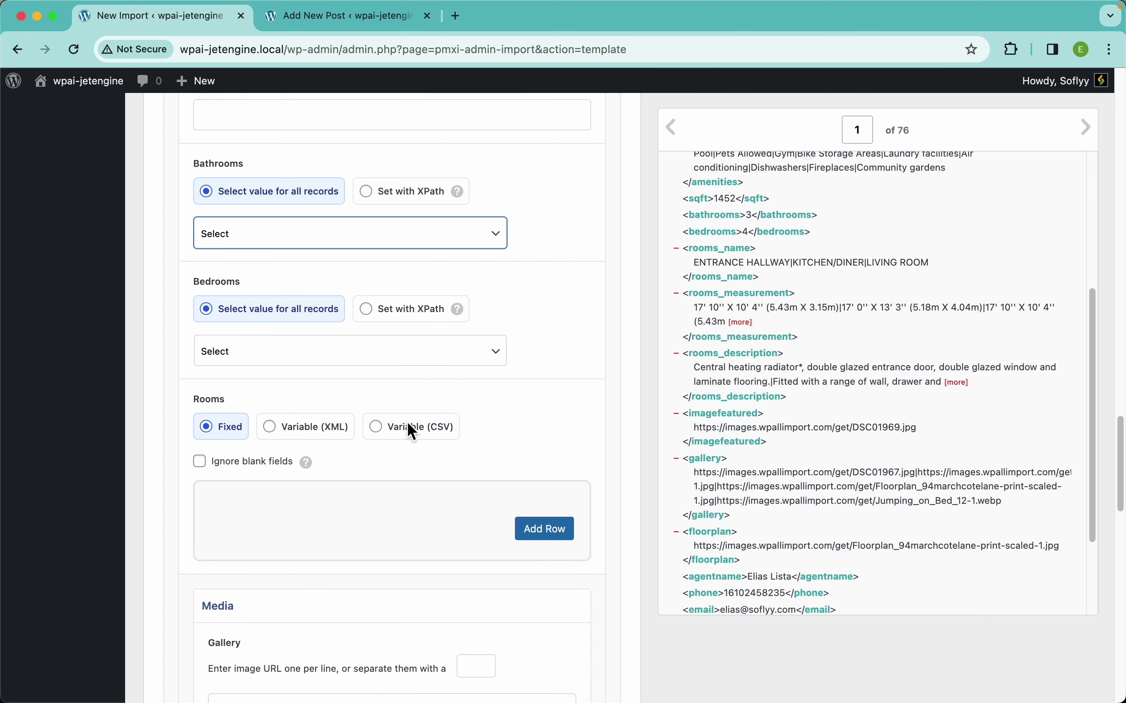
scroll(407, 423, down, 6)
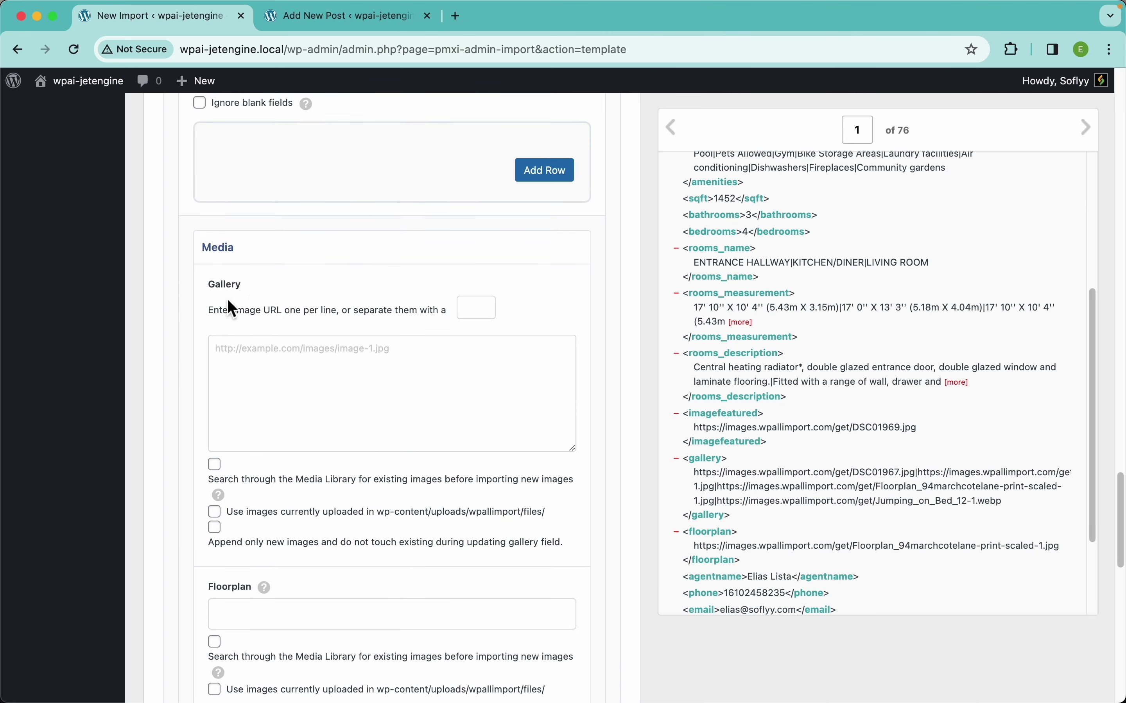
scroll(308, 418, down, 7)
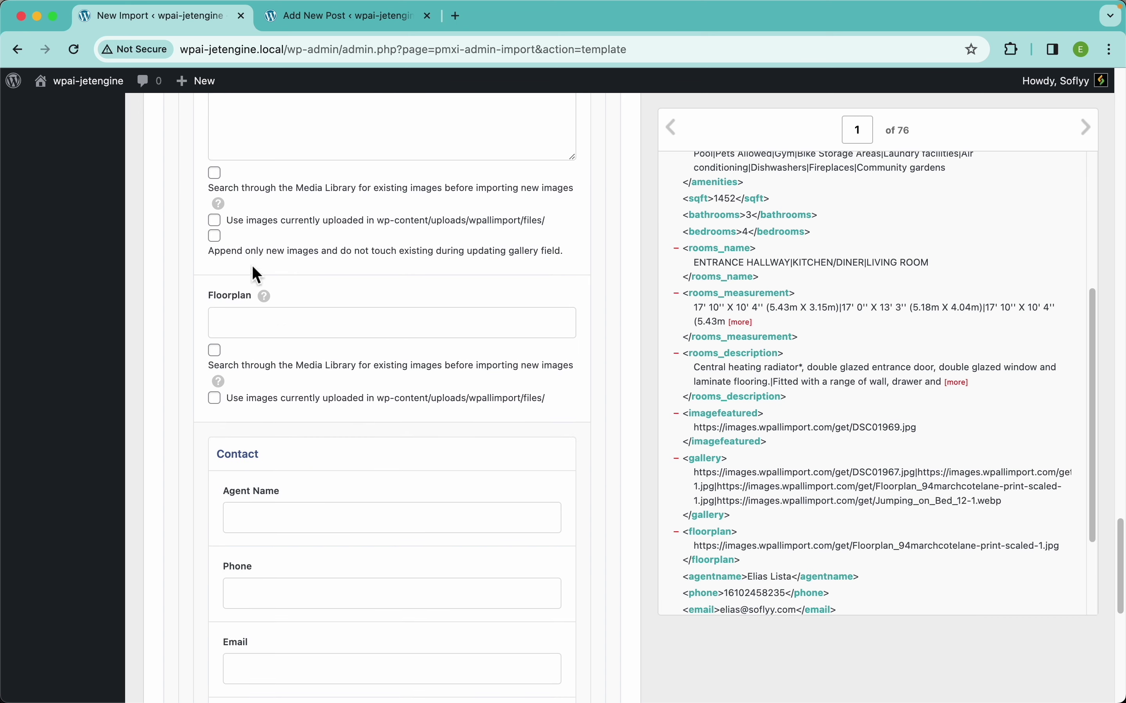
scroll(462, 356, up, 10)
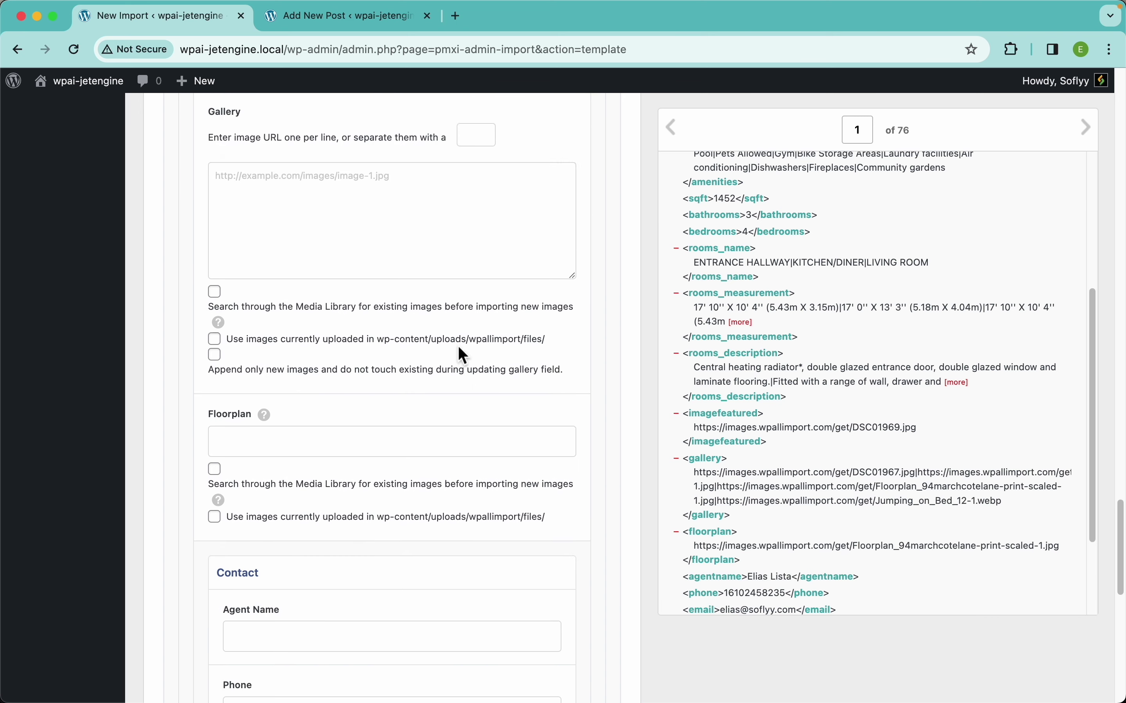
scroll(462, 357, up, 20)
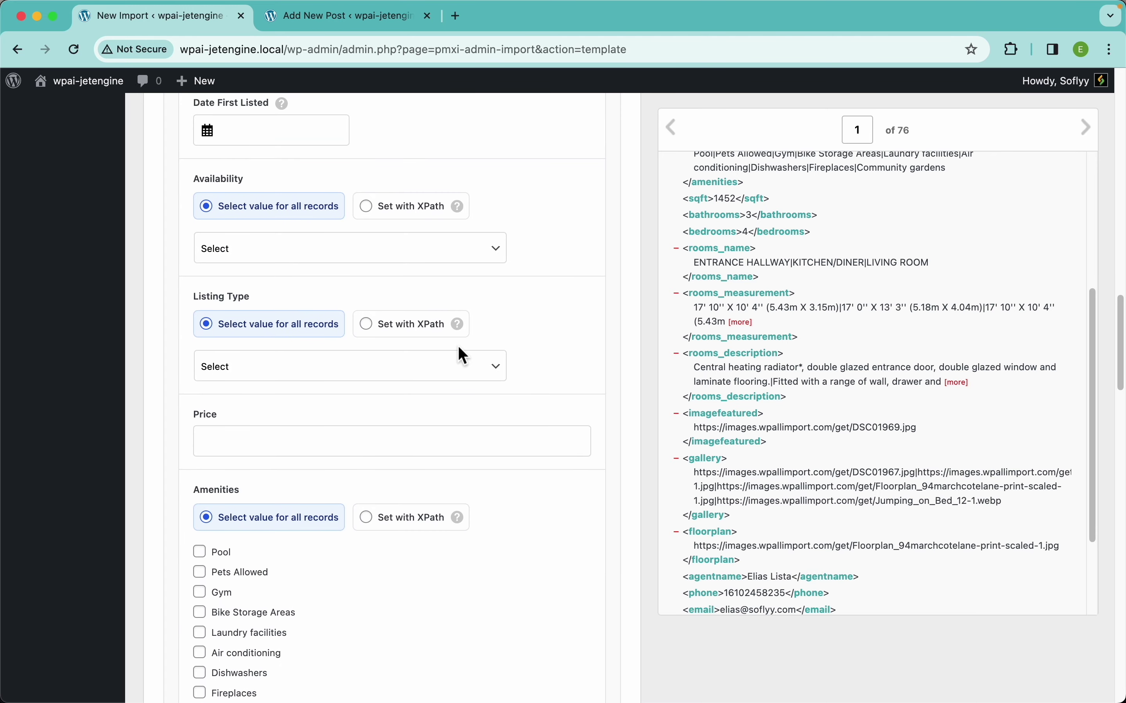
scroll(463, 357, up, 5)
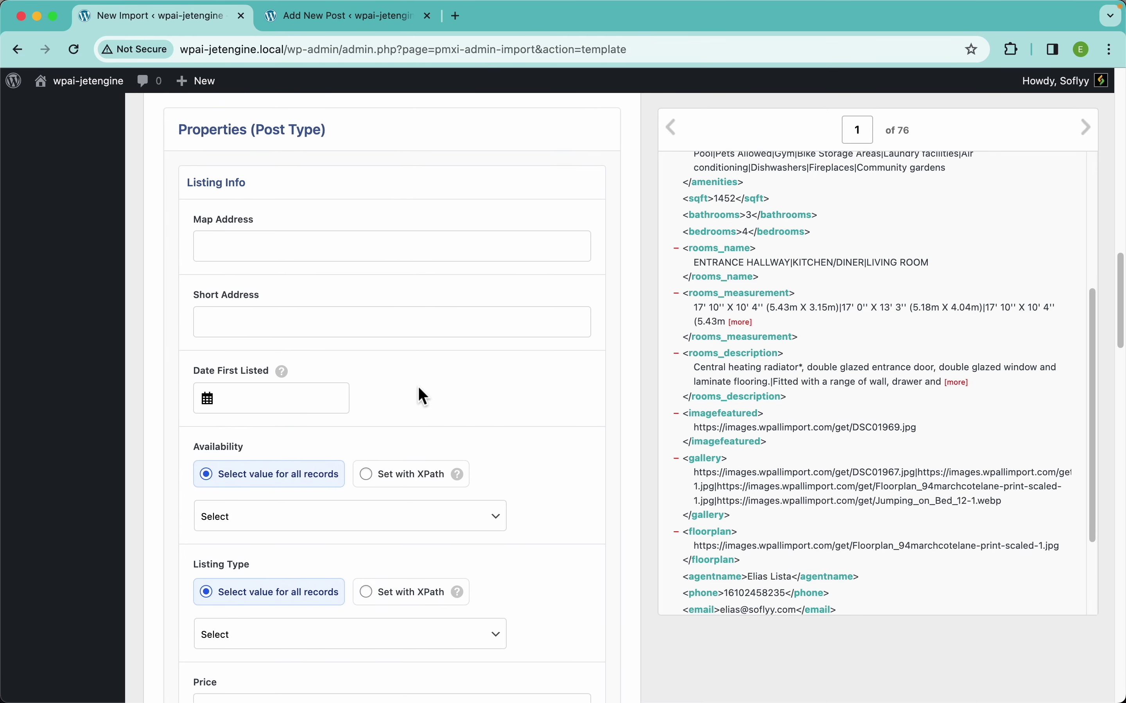
Map the Map Address field to the mapaddress element as {mapaddress[1]}.
scroll(797, 368, up, 5)
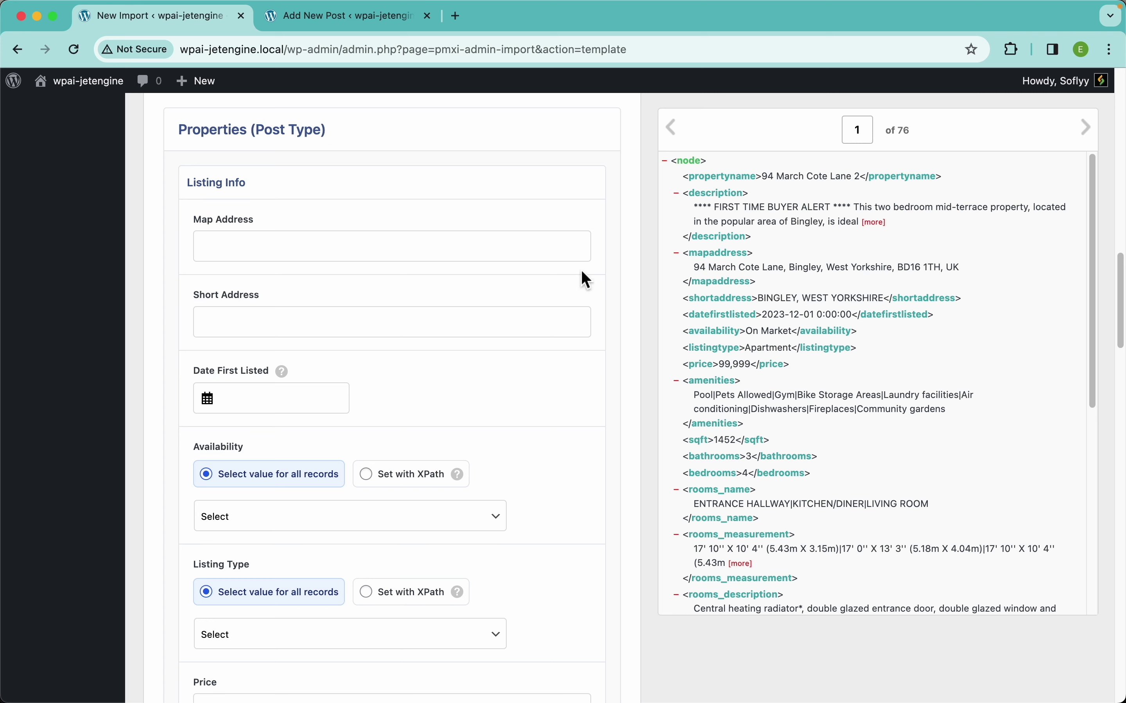
drag(726, 261, 442, 245)
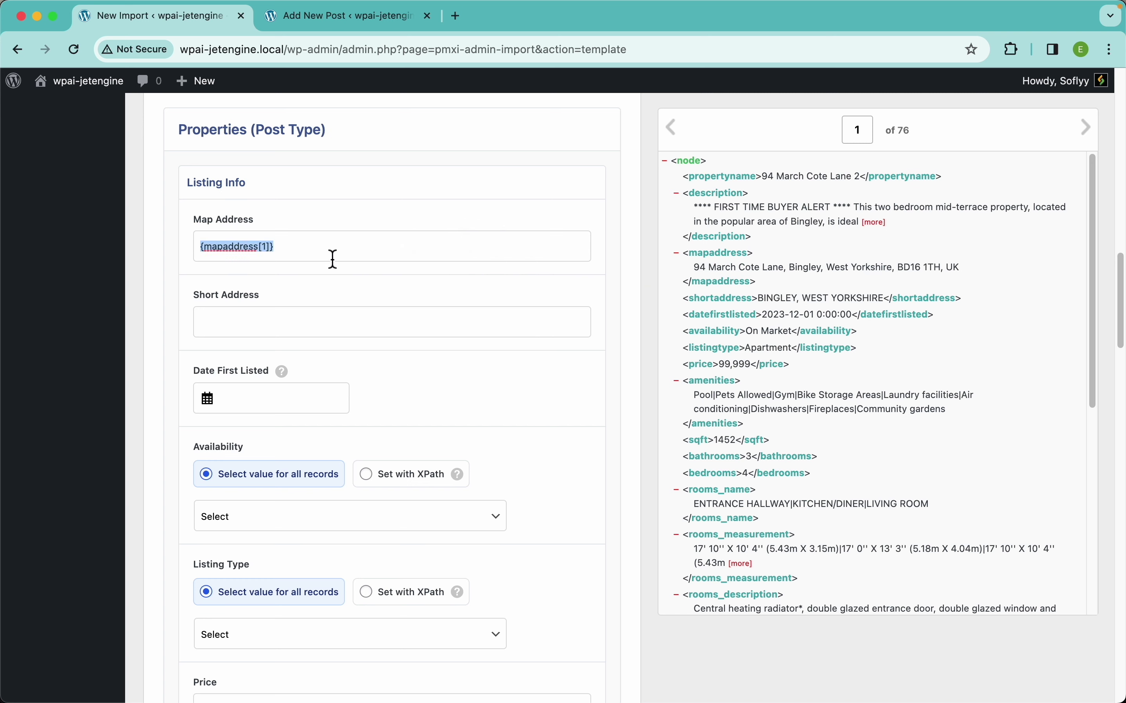
click(255, 328)
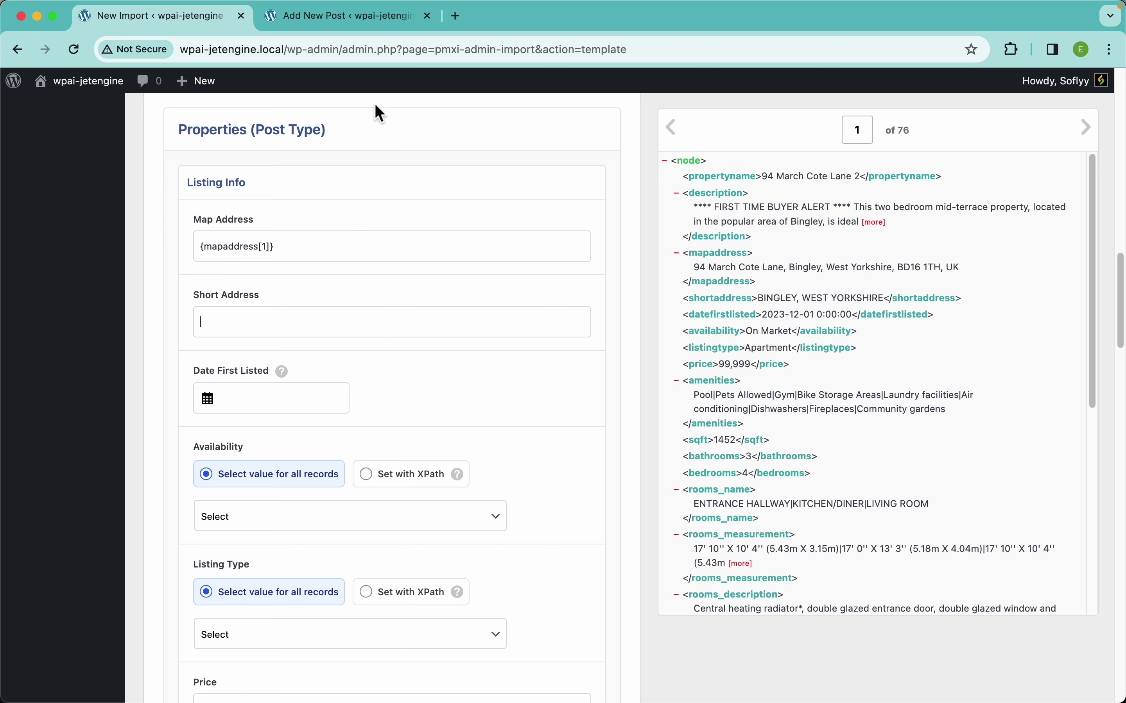
View the new property's Listing Info fields in the other browser tab, including the Date First Listed calendar.
click(358, 24)
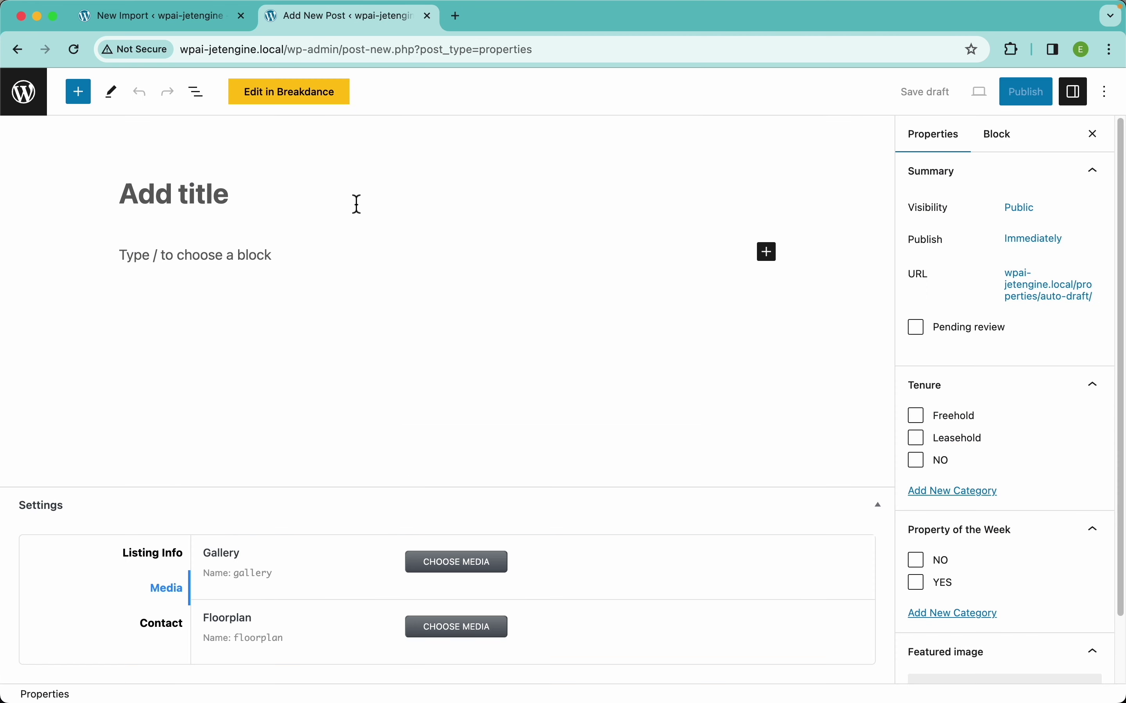
click(179, 567)
scroll(402, 345, down, 1)
click(432, 354)
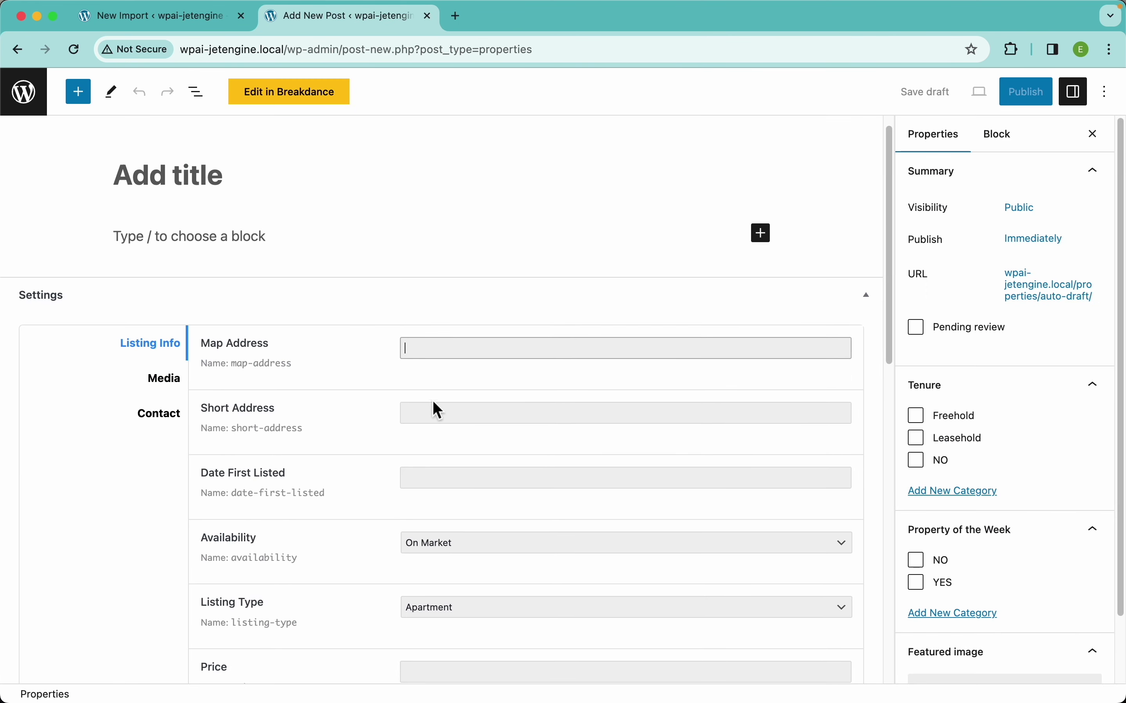
click(435, 410)
scroll(372, 426, down, 3)
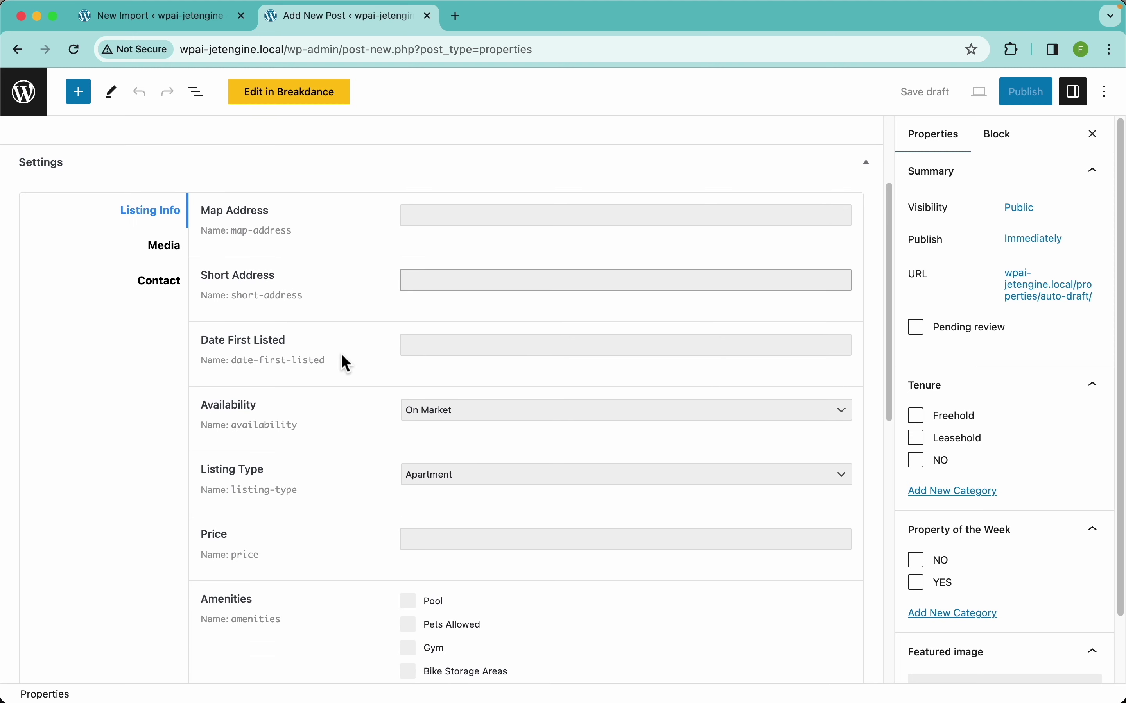
click(458, 349)
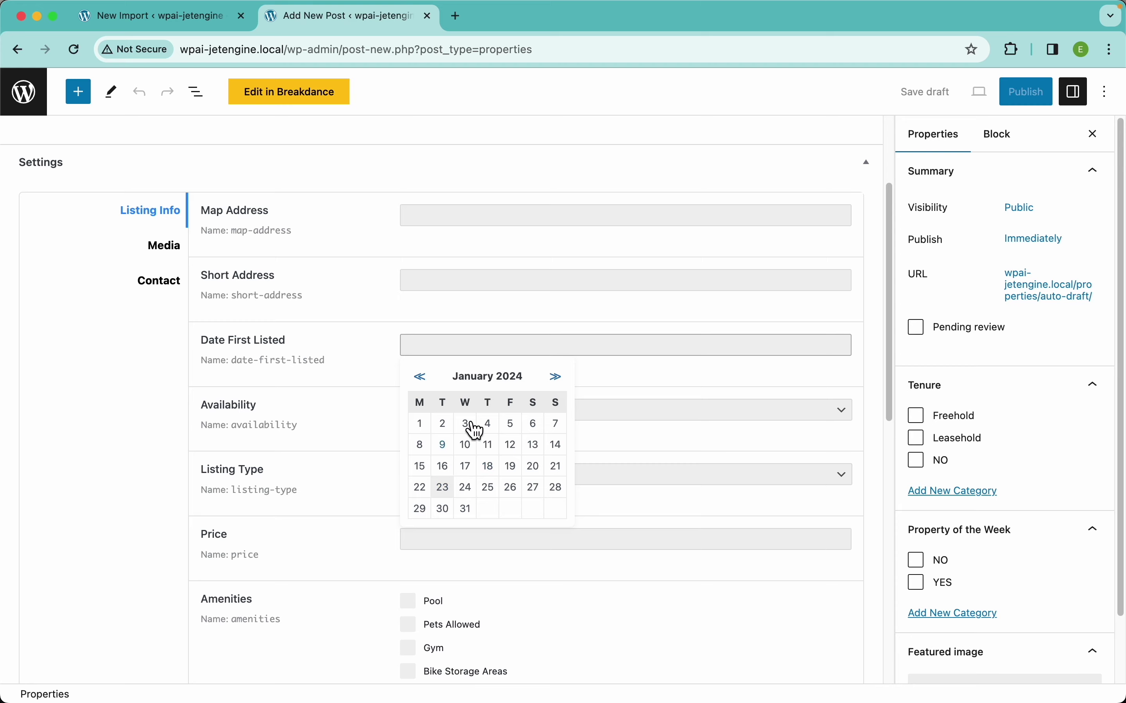
Return to the import template and map the Short Address field to {shortaddress[1]}.
click(196, 17)
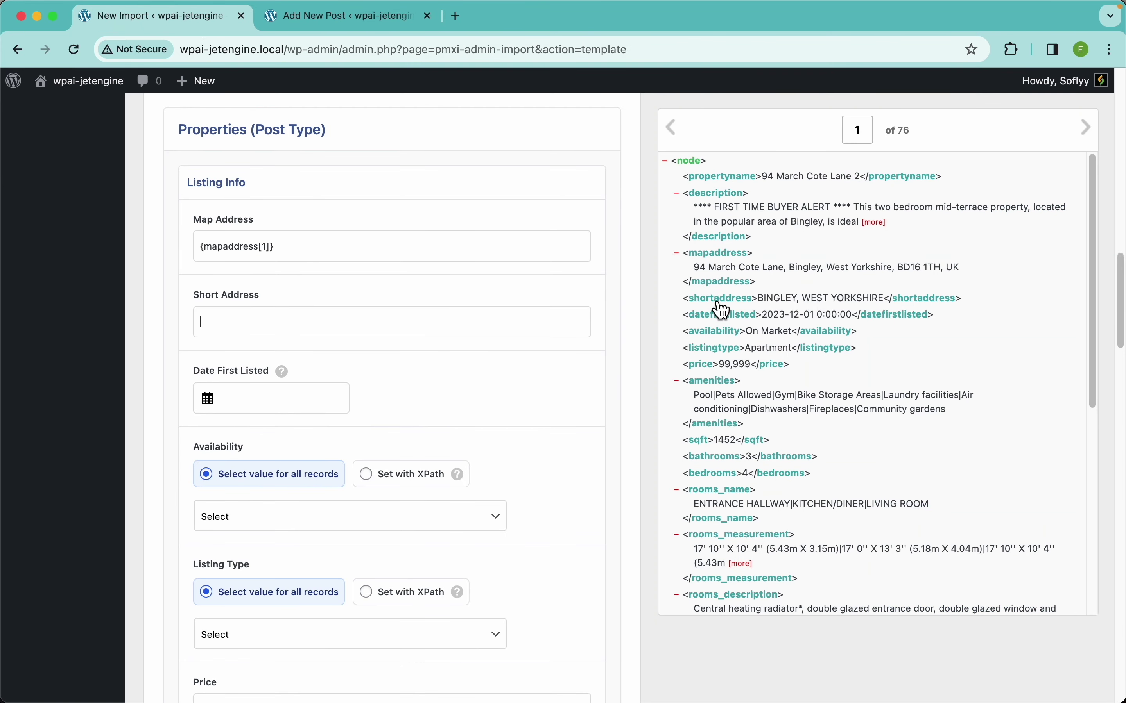
drag(722, 310, 479, 323)
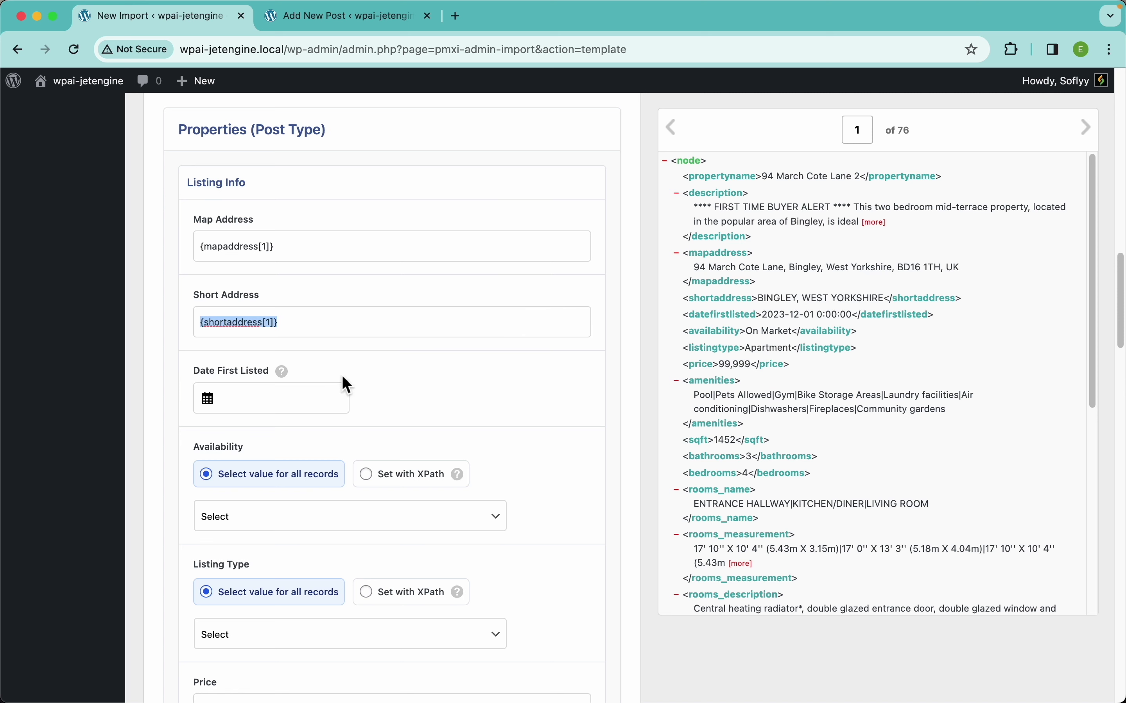
Try the fixed date 01/11/2024 for Date First Listed, and clear the field again.
scroll(409, 379, down, 3)
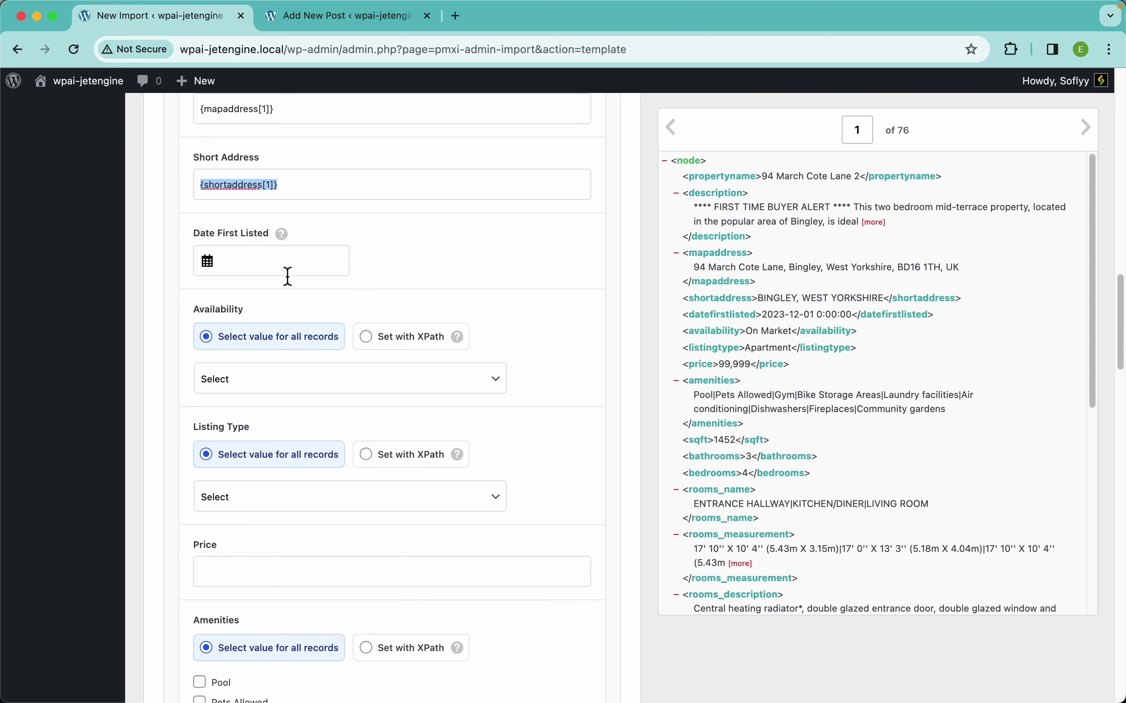
click(291, 265)
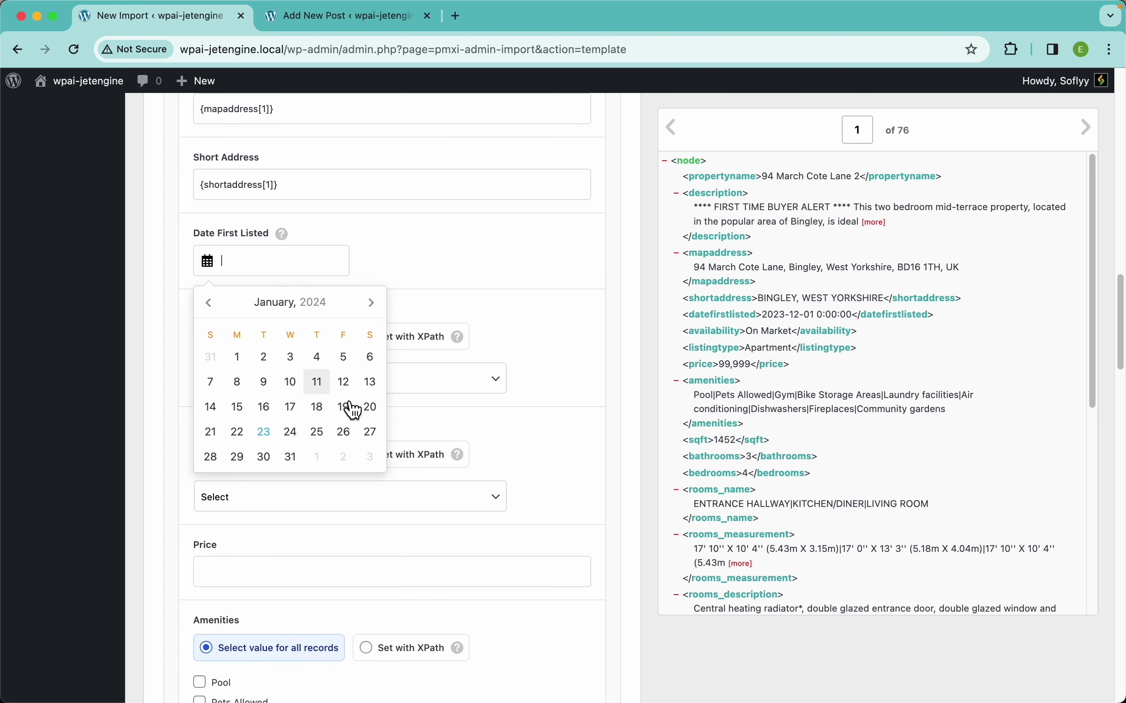
click(317, 384)
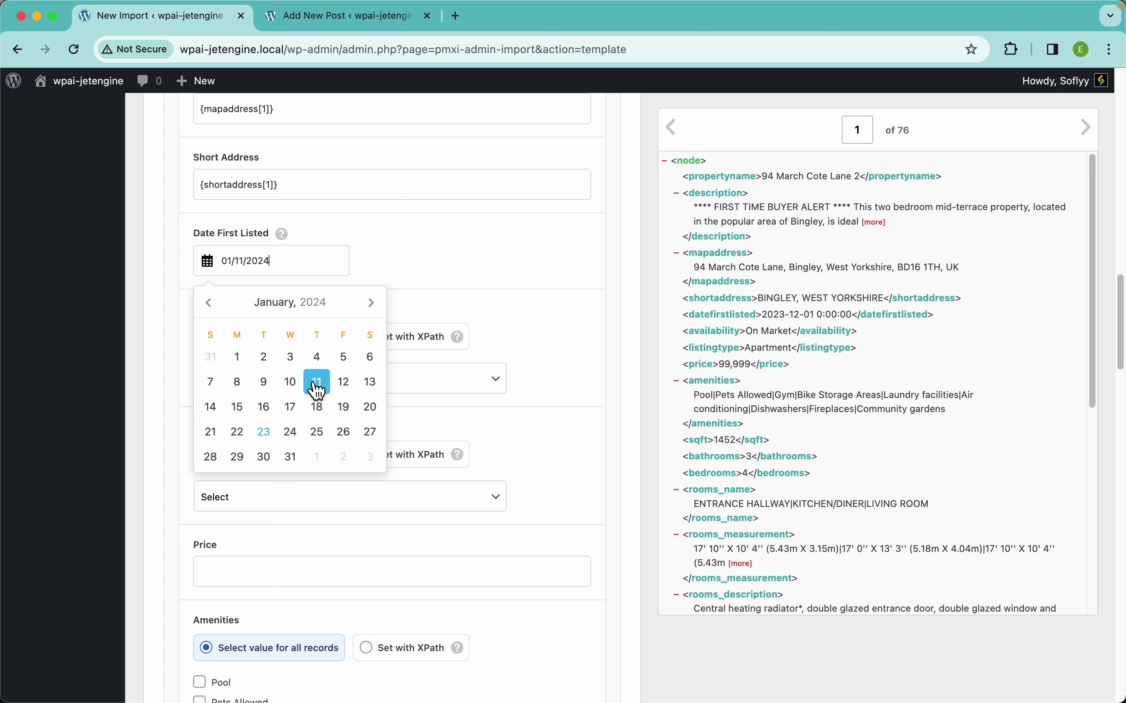
click(394, 259)
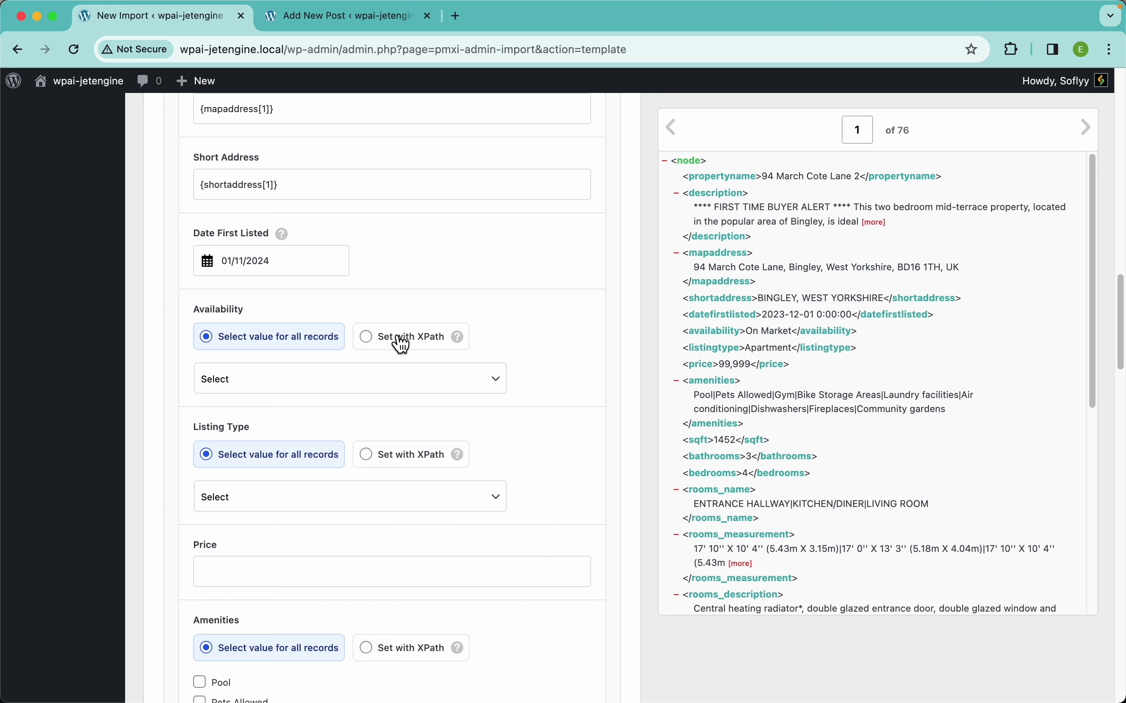
triple_click(293, 267)
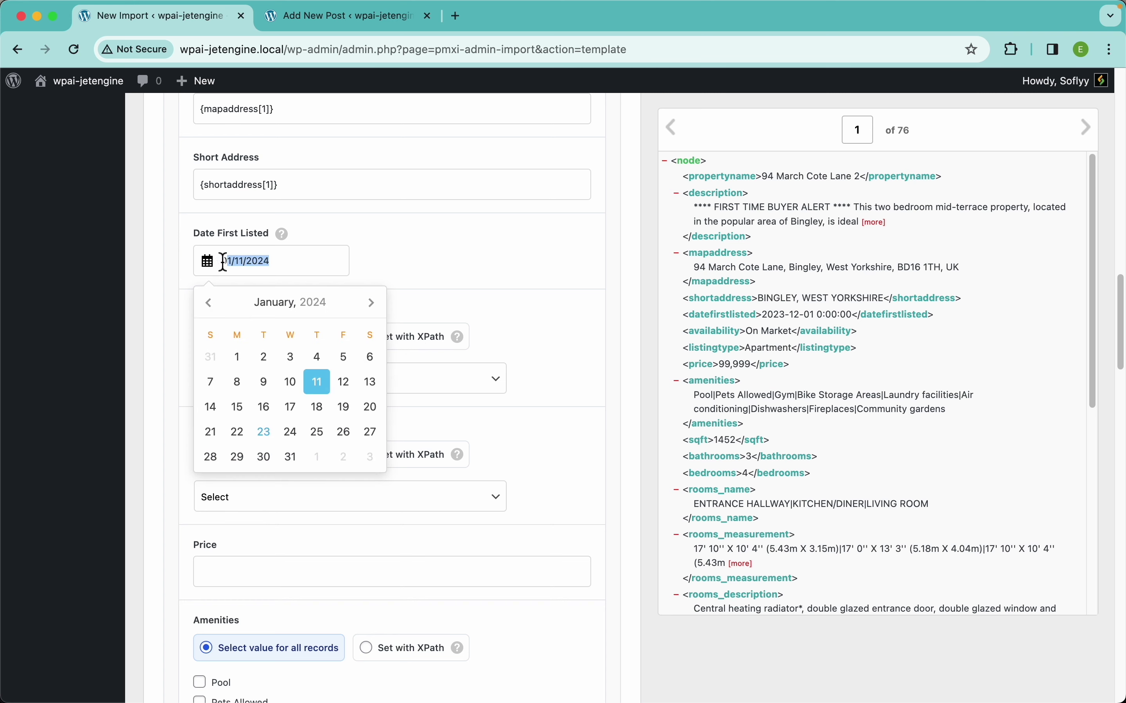
key(BackSpace)
click(787, 303)
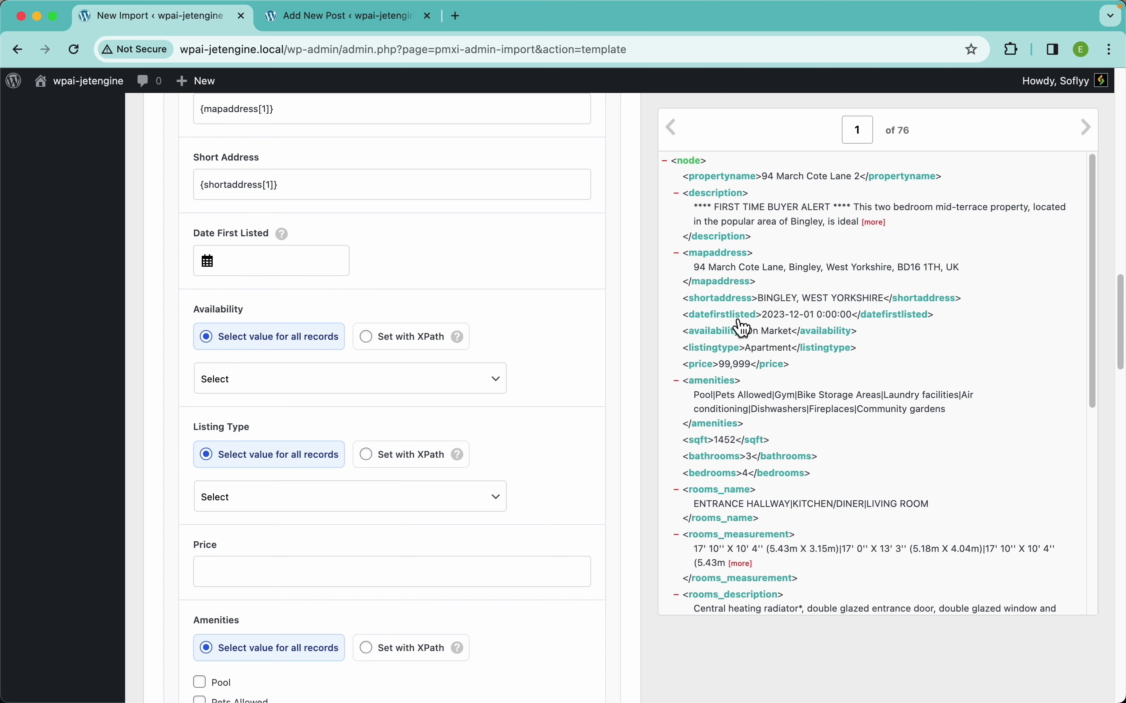
Map the Date First Listed field to the datefirstlisted element as {datefirstlisted[1]}.
drag(733, 316, 318, 269)
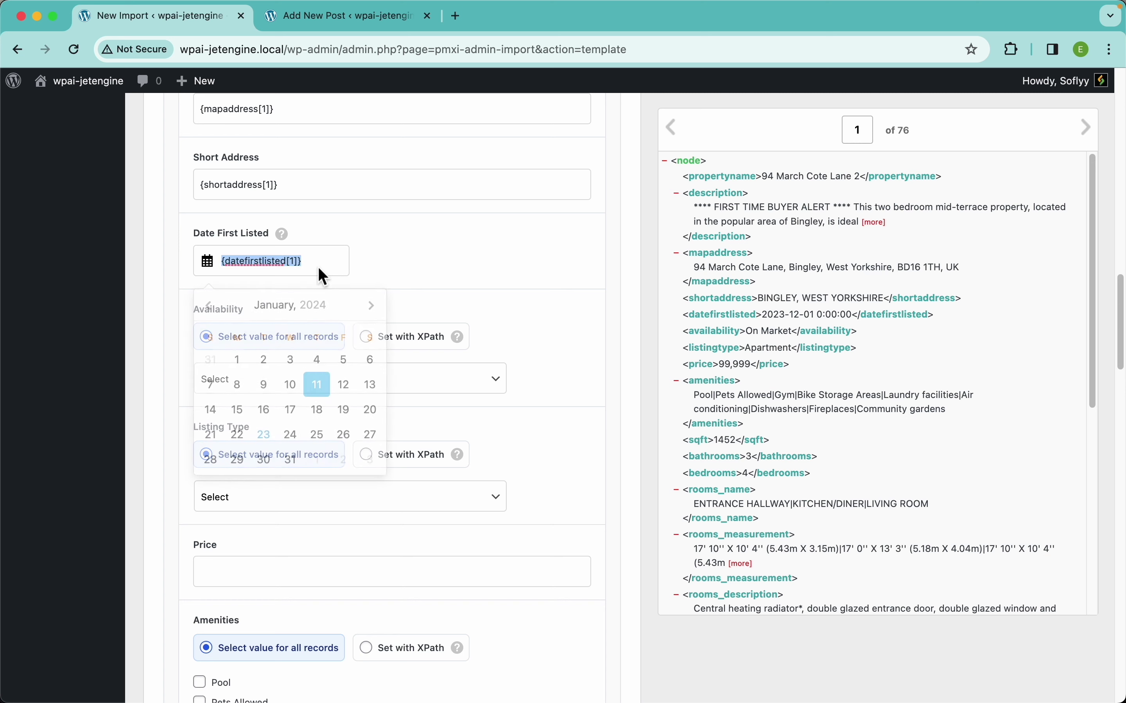
click(334, 236)
mouse_move(290, 240)
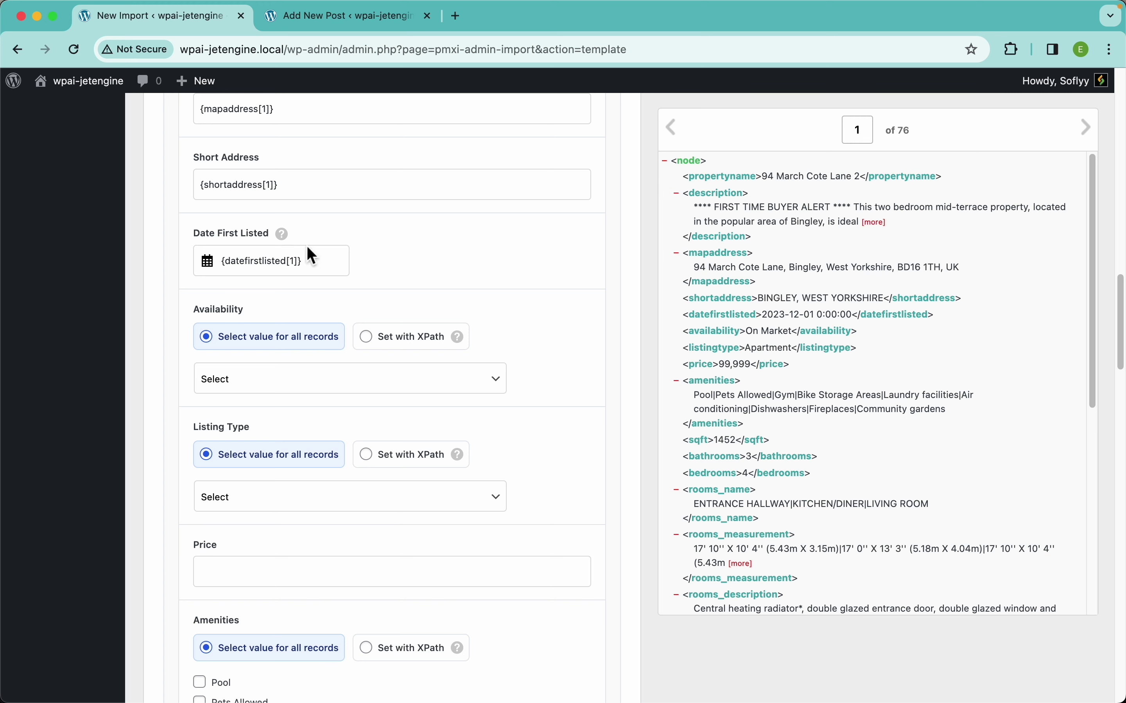
Try Available to Let and On Market as the Availability value for all records, and look at the Listing Type options.
scroll(449, 289, down, 5)
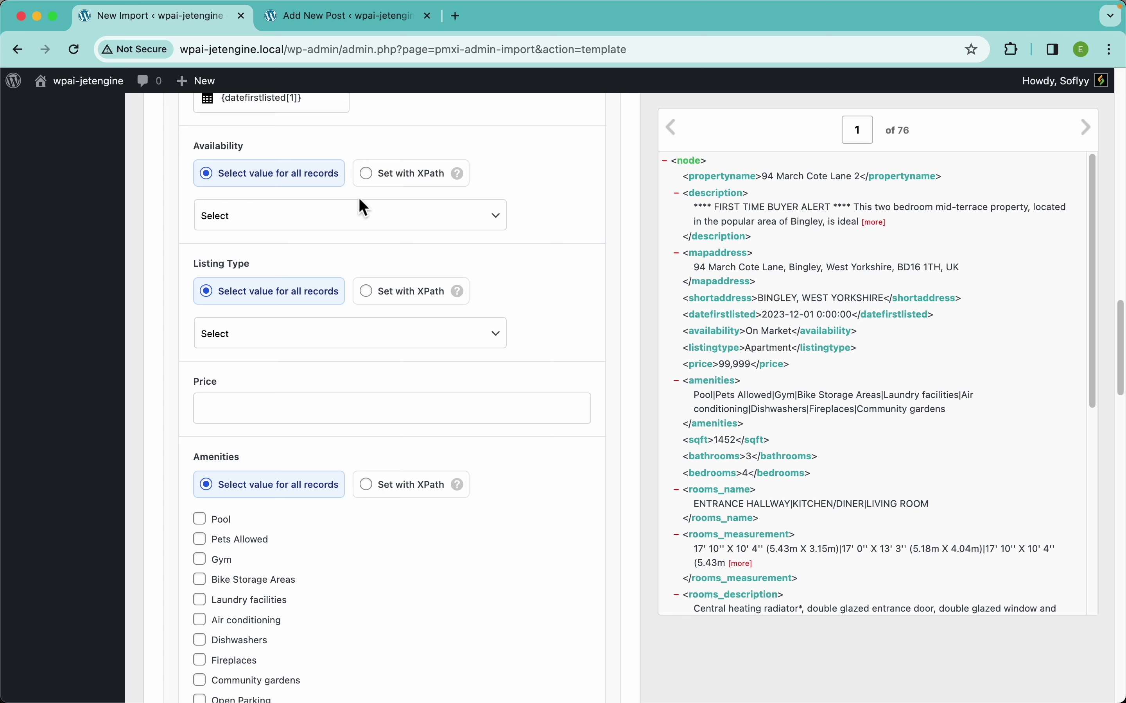
click(479, 219)
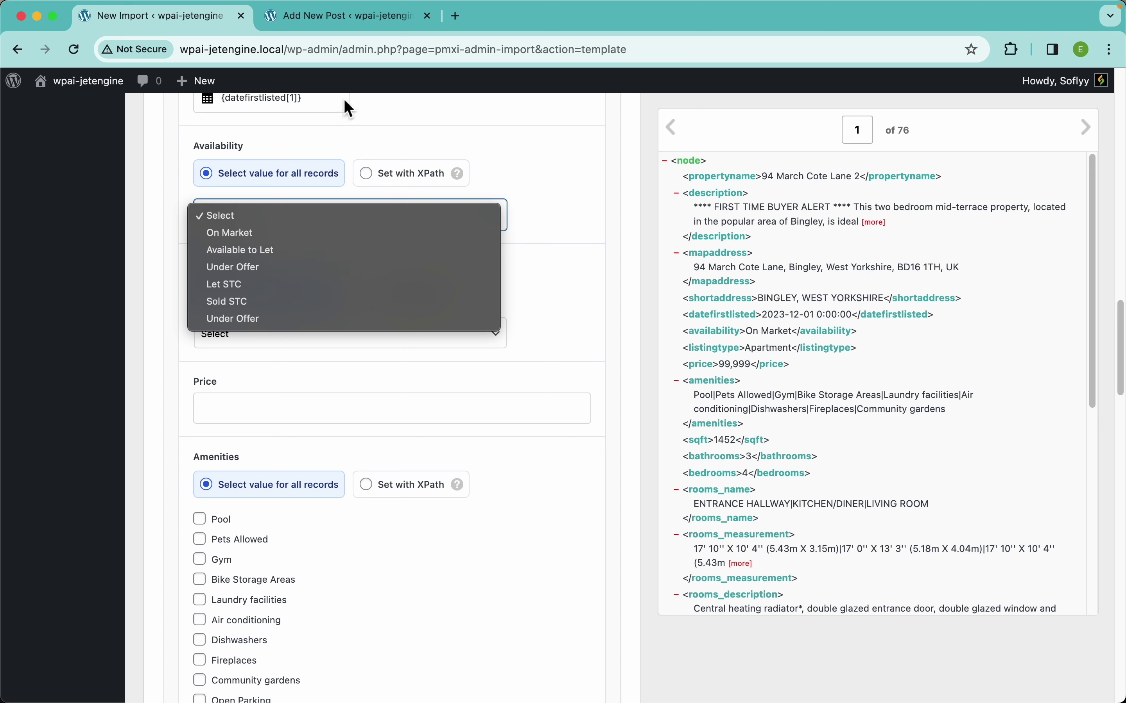
click(274, 251)
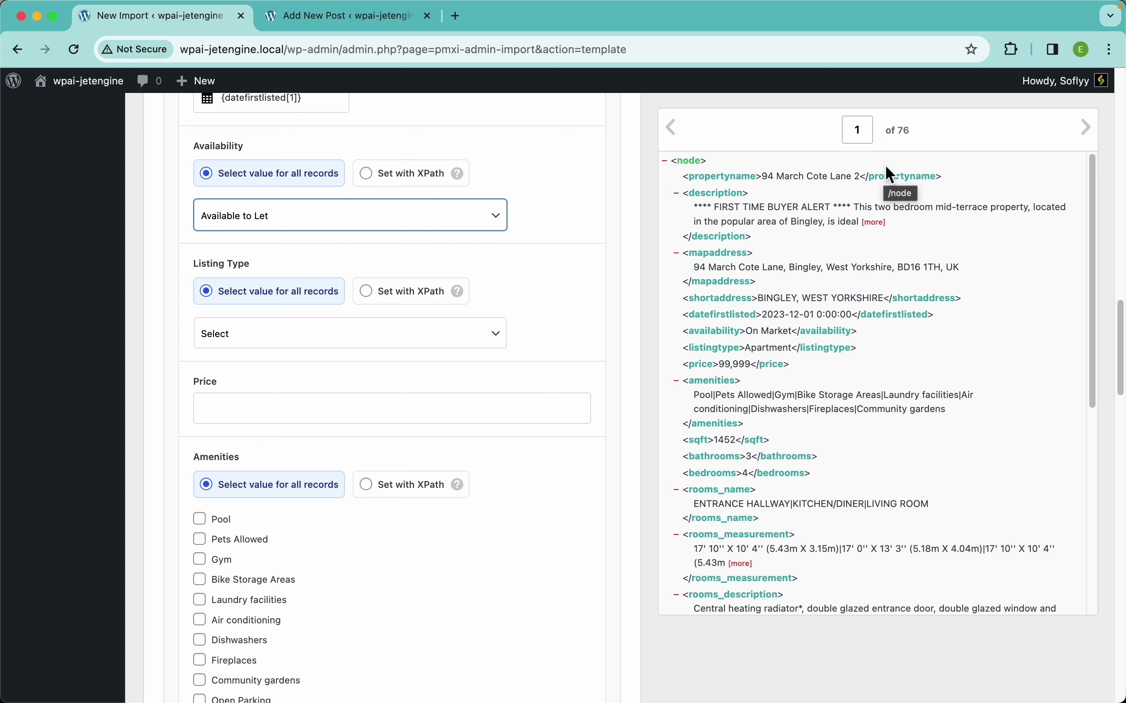
click(421, 232)
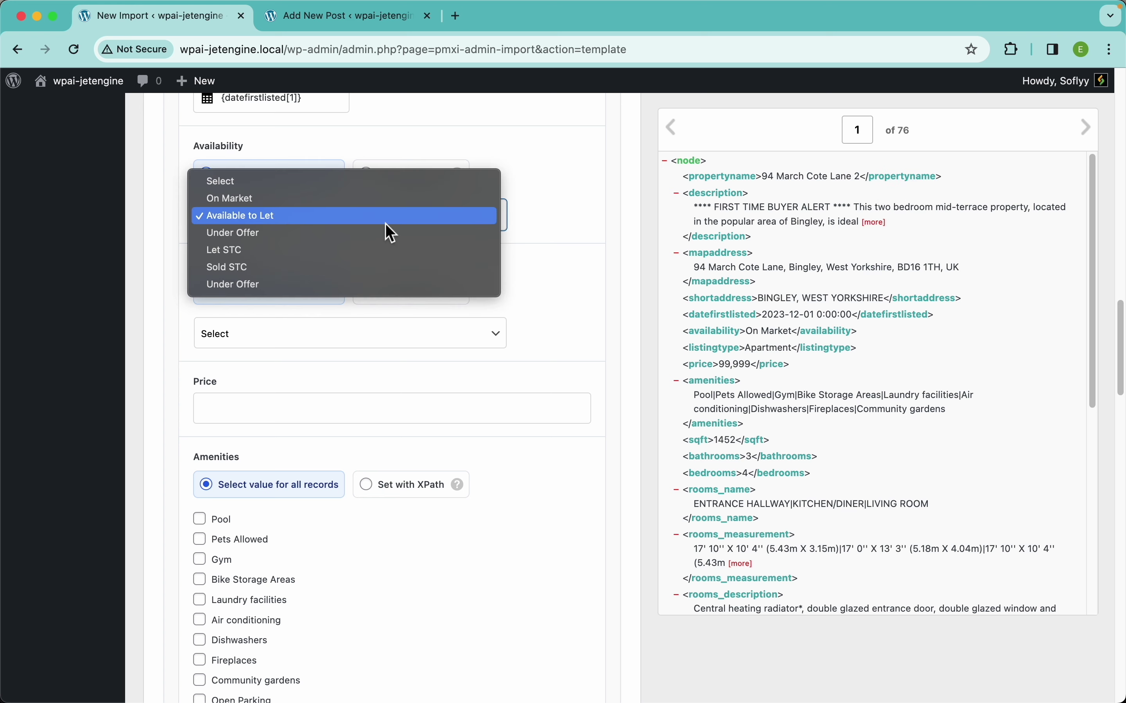
click(253, 203)
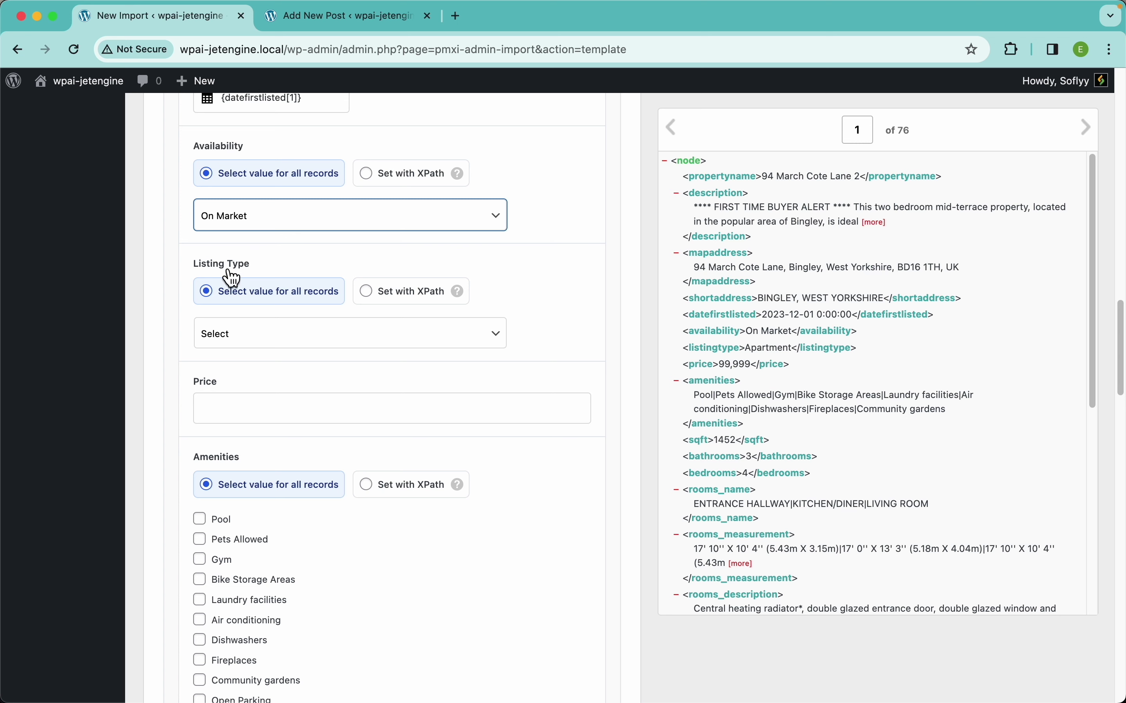
click(296, 333)
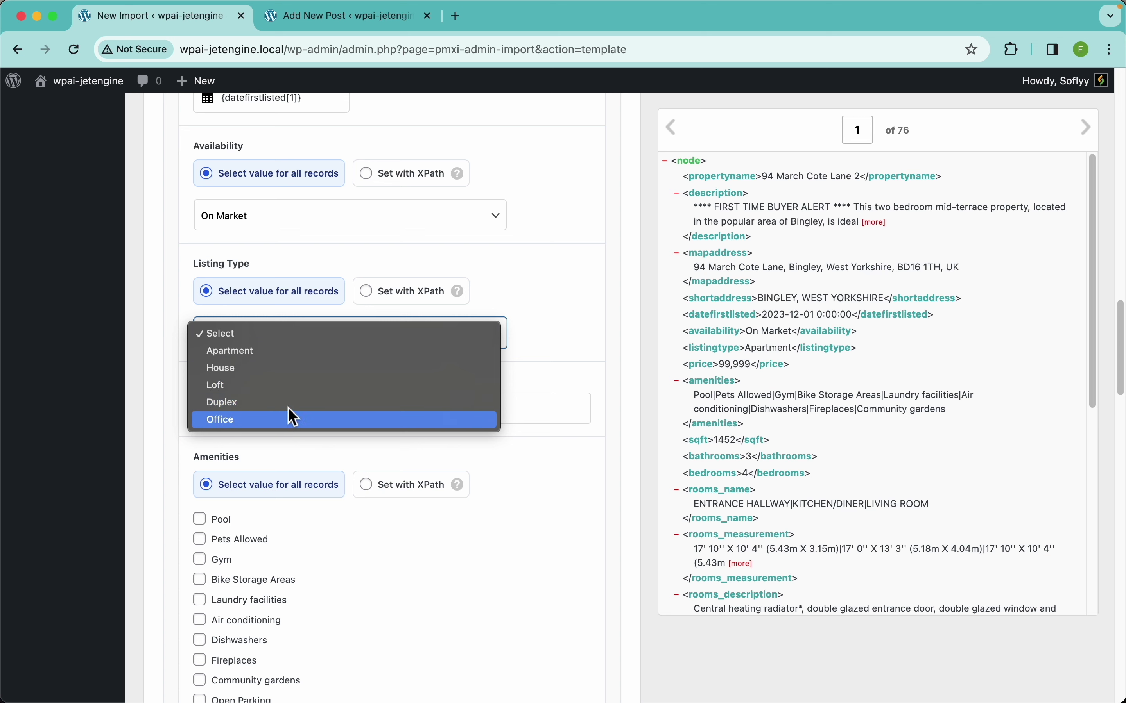
click(489, 271)
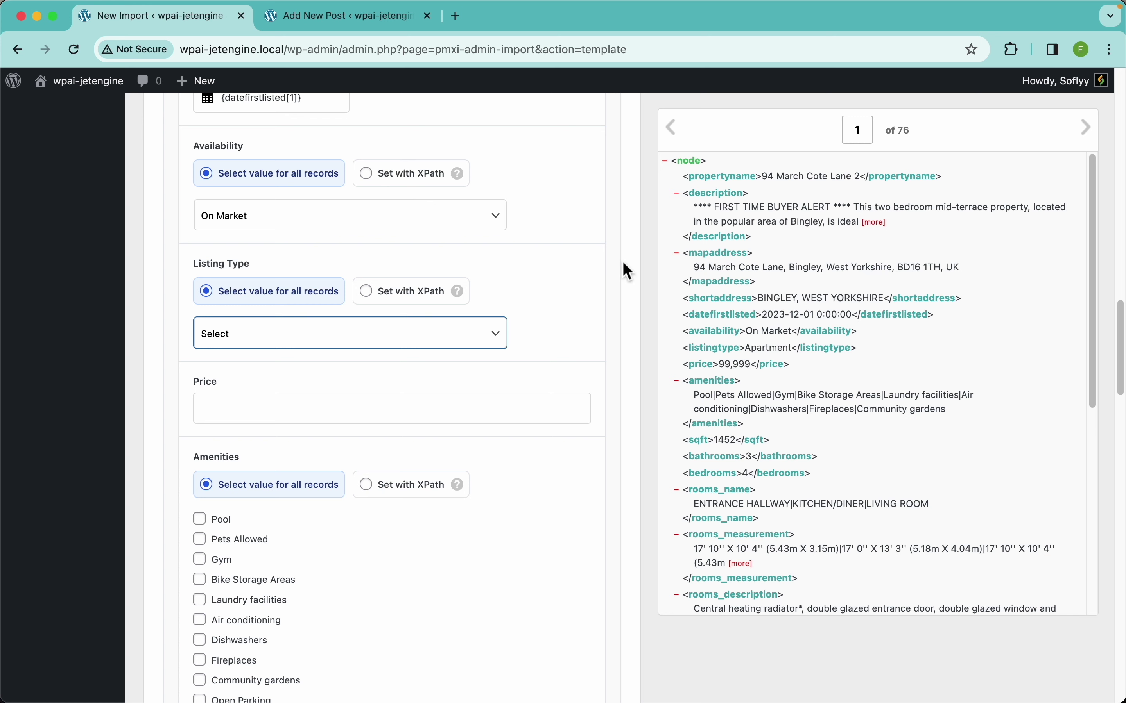
Switch Availability to Set with XPath and map it to {availability[1]}.
click(387, 183)
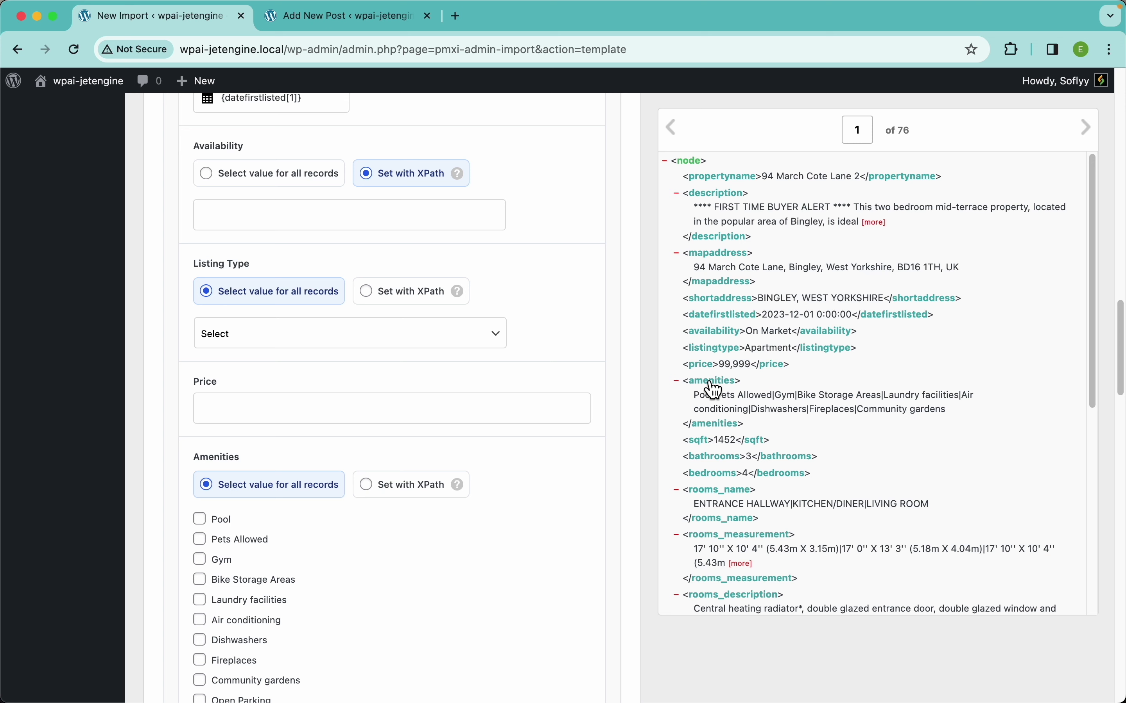
drag(725, 333, 445, 216)
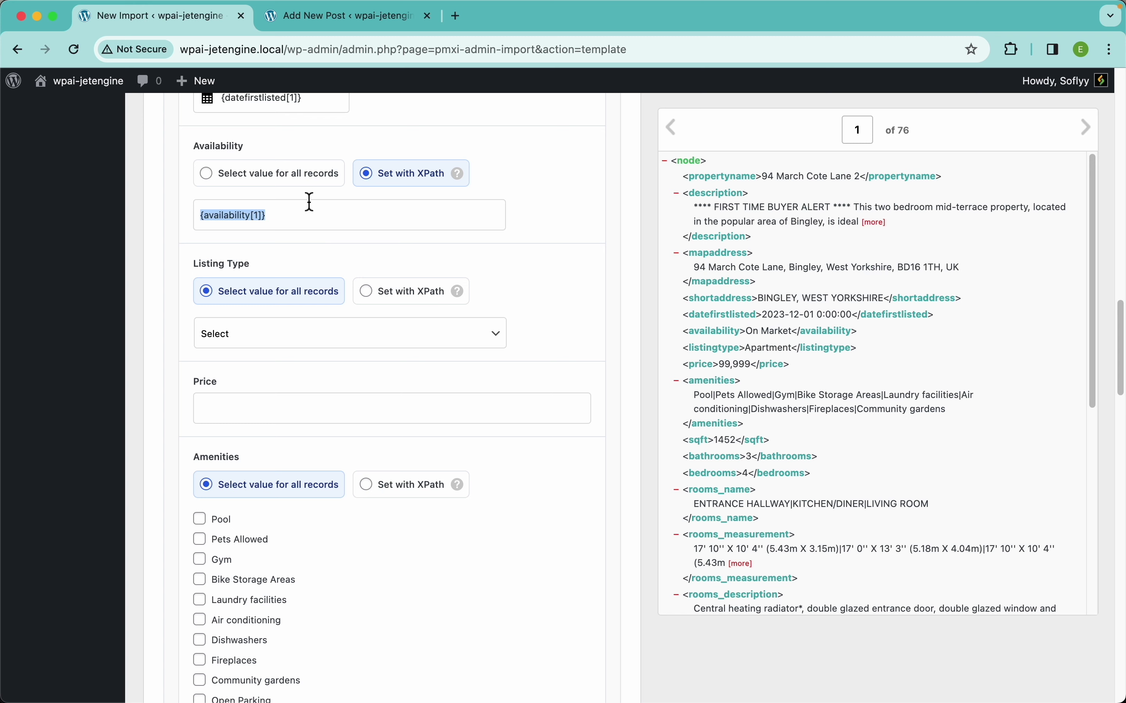
click(203, 203)
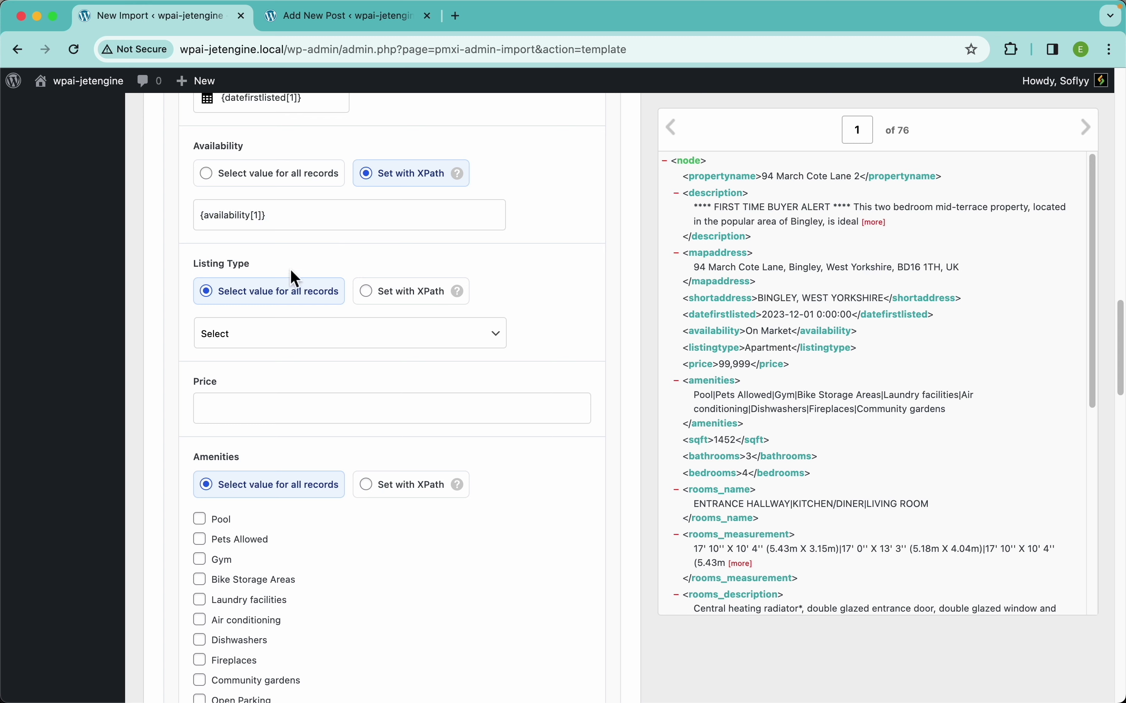
Switch Listing Type to Set with XPath and map it to {listingtype[1]}, and map Price to {price[1]}.
click(422, 305)
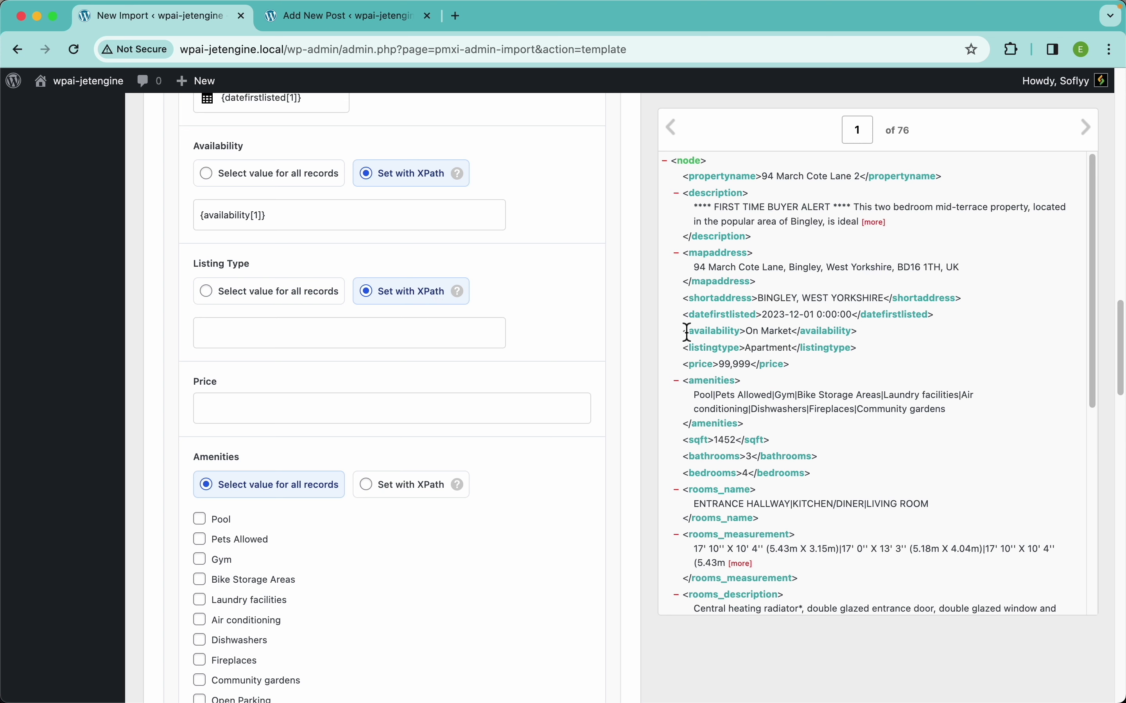
drag(712, 354, 479, 340)
mouse_move(465, 305)
scroll(463, 393, down, 3)
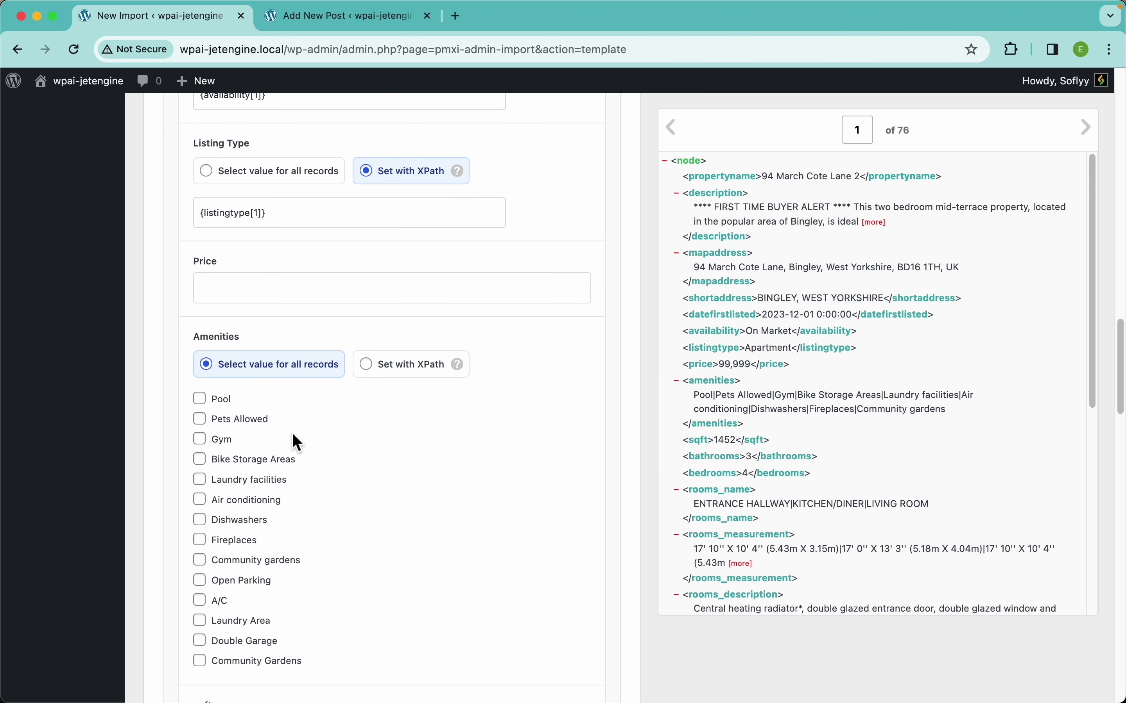
drag(712, 366, 540, 283)
Try Bike Storage Areas, Air conditioning, Fireplaces, Open Parking, Laundry Area and Pool as fixed Amenities for all records.
scroll(497, 325, down, 5)
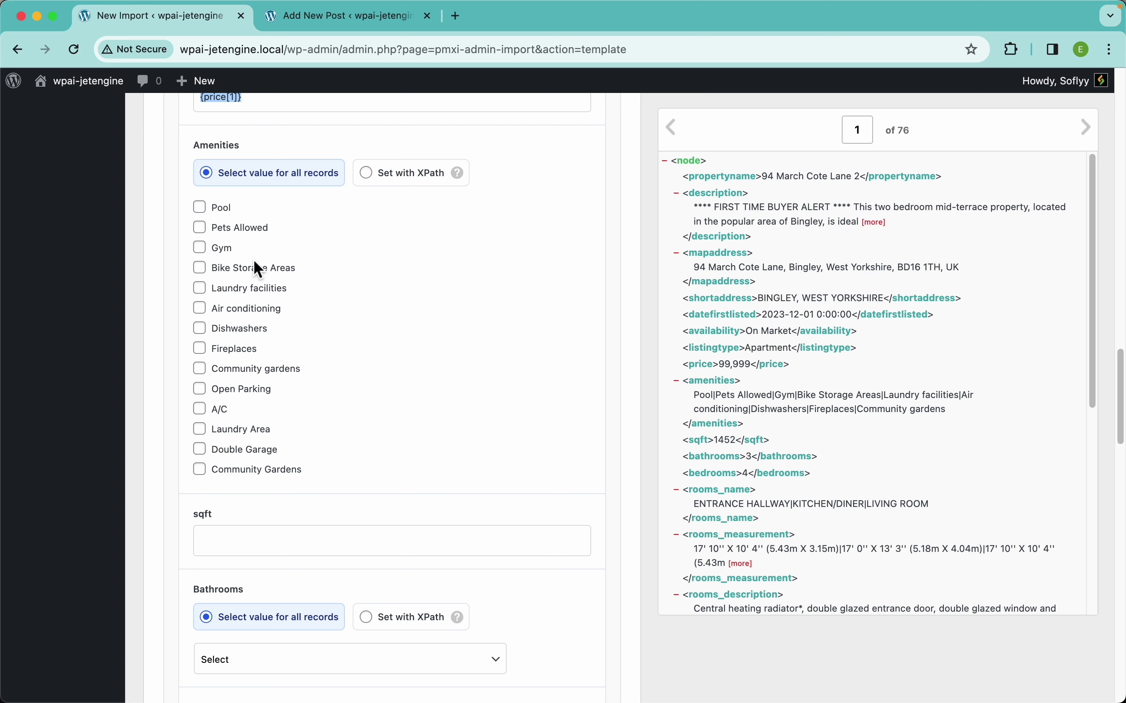
click(247, 271)
click(233, 312)
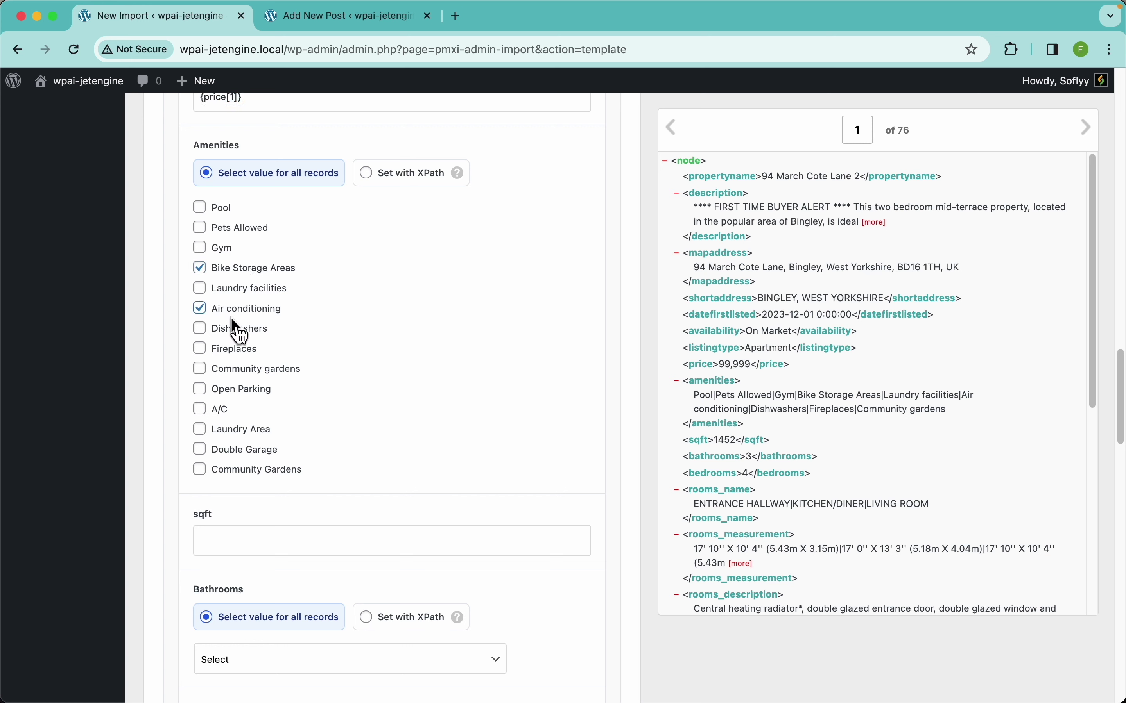
click(236, 354)
click(227, 391)
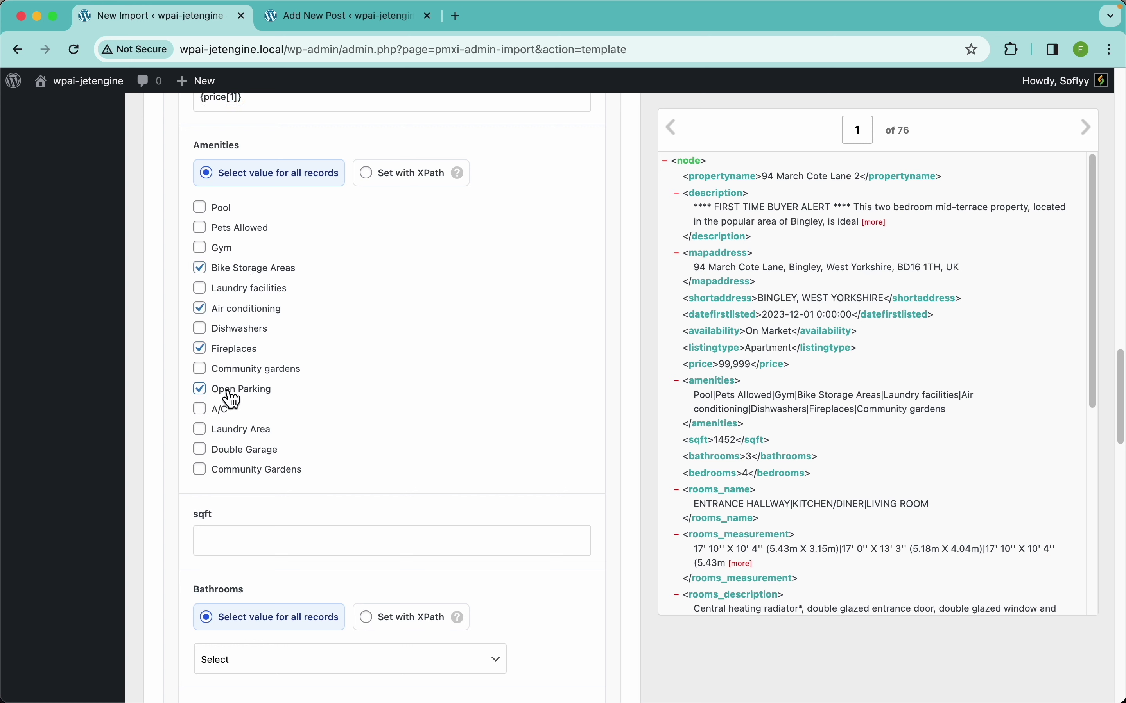
click(236, 430)
click(223, 207)
Switch Amenities to Set with XPath, and check its help on multiple values against the separator in the amenities element.
click(412, 181)
mouse_move(463, 181)
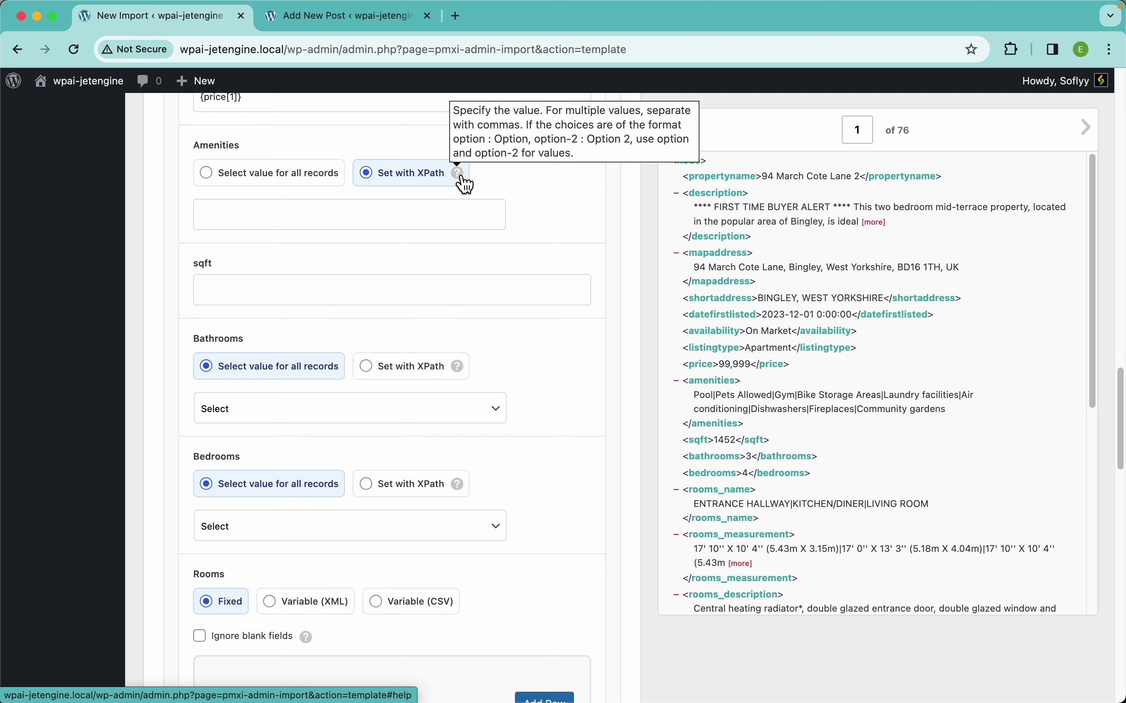
scroll(819, 397, up, 5)
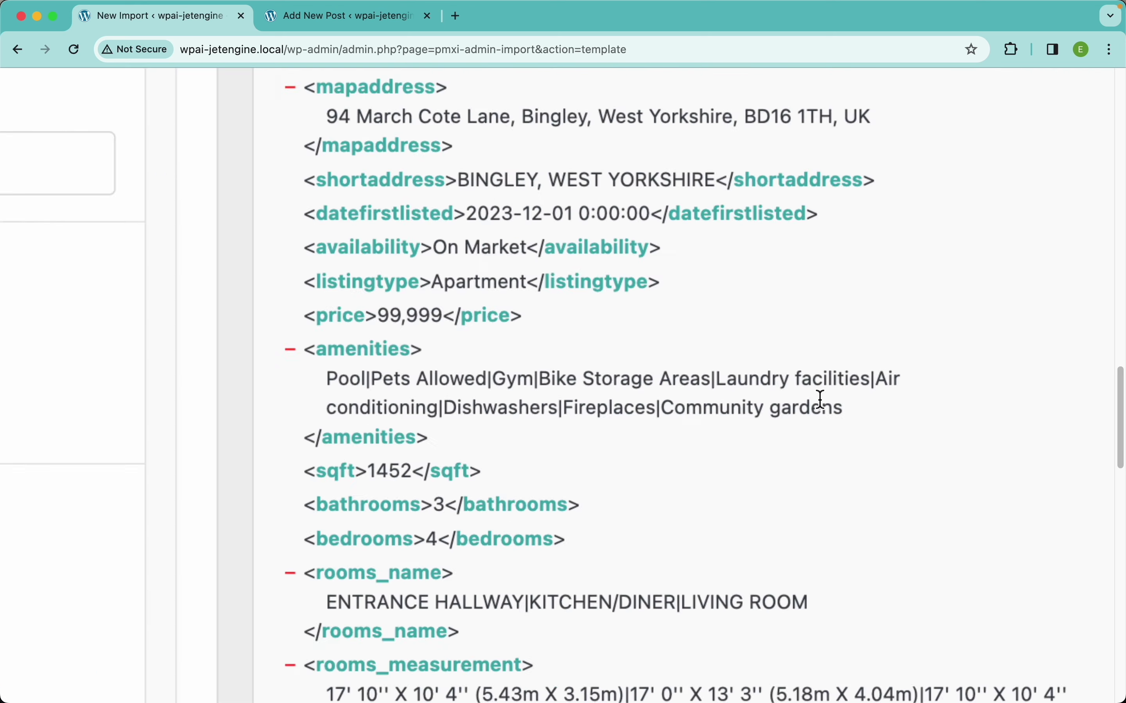
scroll(691, 400, left, 3)
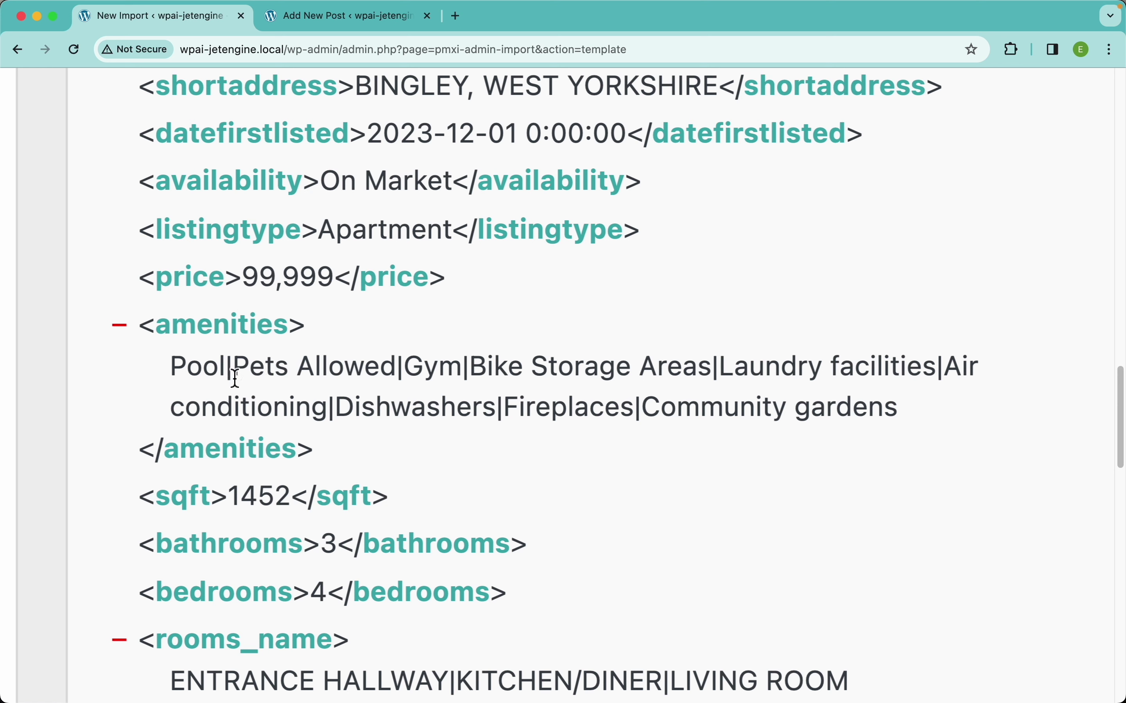
drag(235, 378, 226, 378)
scroll(289, 388, down, 5)
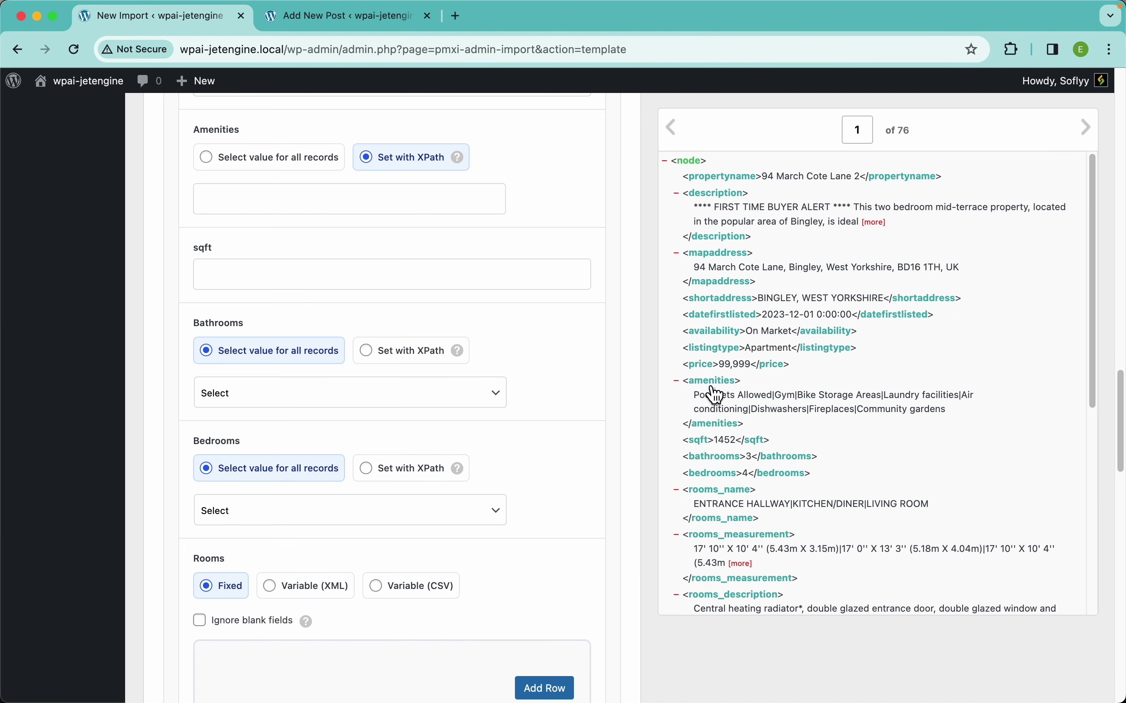
click(488, 208)
Open the Function Editor section and look at its PHP code area.
scroll(465, 439, down, 15)
click(362, 449)
scroll(359, 457, down, 3)
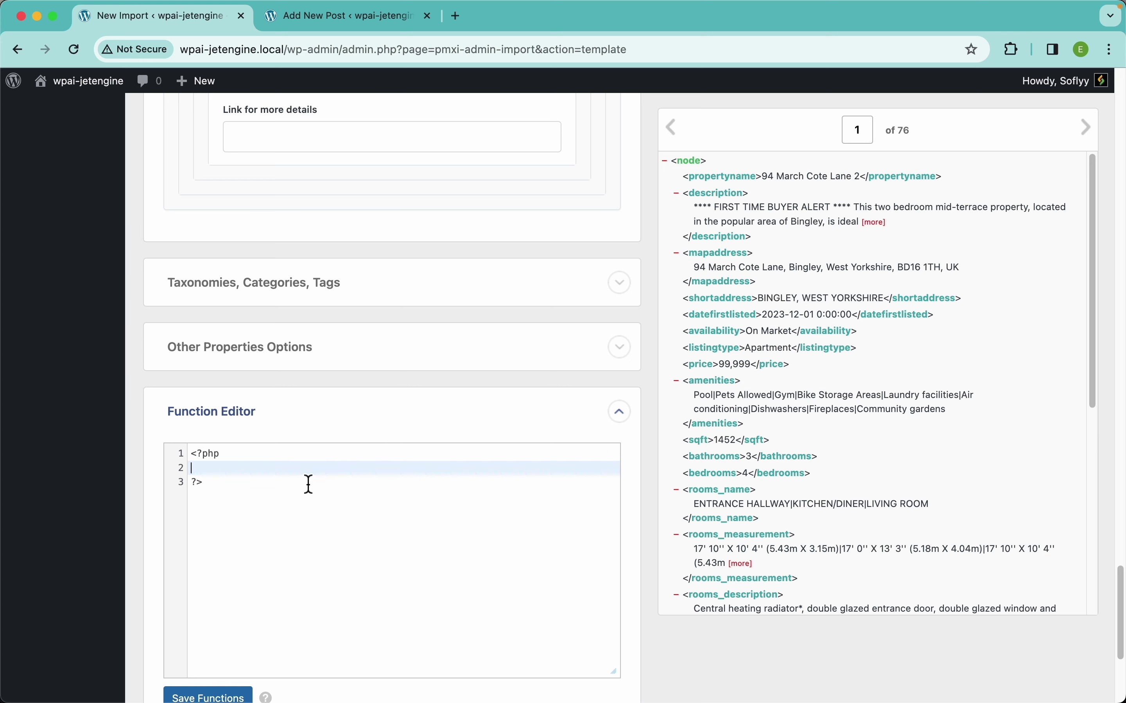
scroll(308, 482, down, 3)
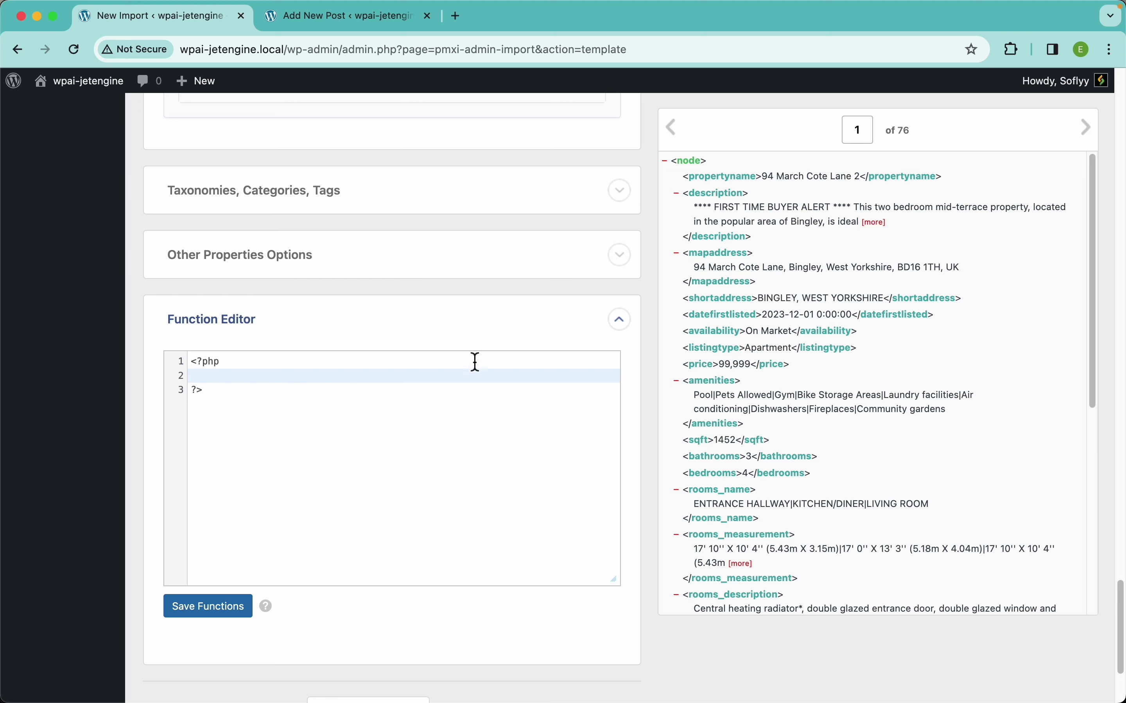
Begin the Amenities expression with [str_replace("|", ",", to replace pipe separators with commas.
scroll(442, 342, up, 10)
scroll(442, 342, up, 15)
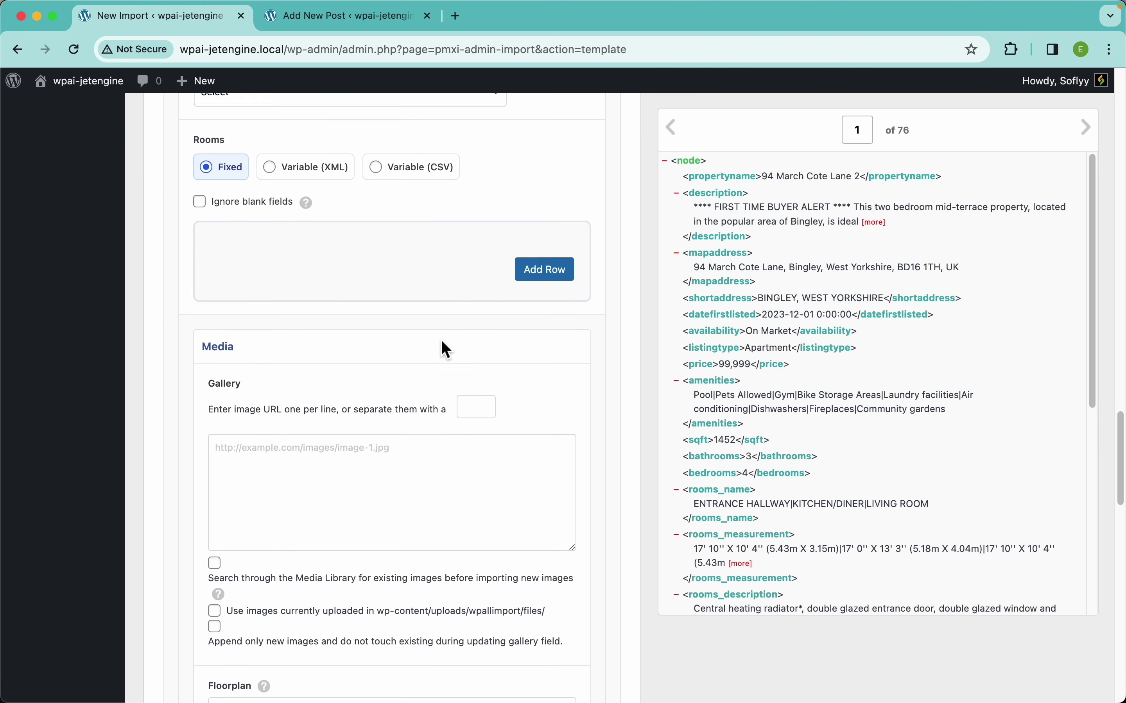
scroll(442, 342, up, 1)
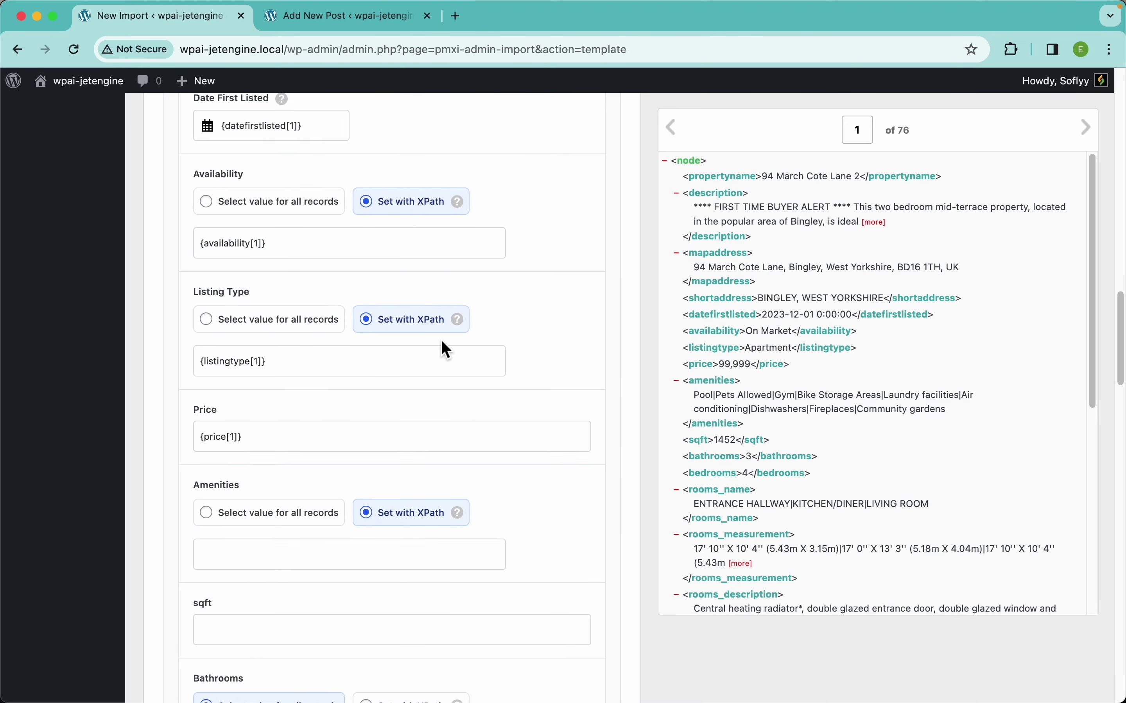
scroll(359, 470, down, 4)
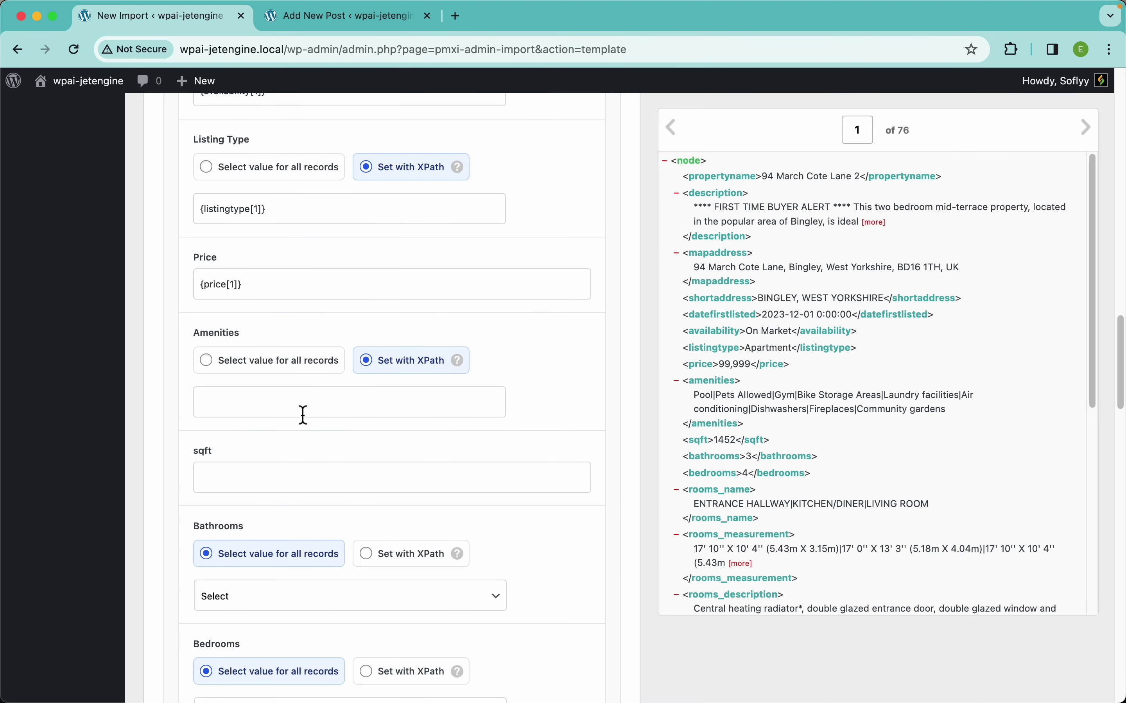
click(409, 398)
text(str_replace("|)
scroll(245, 406, up, 5)
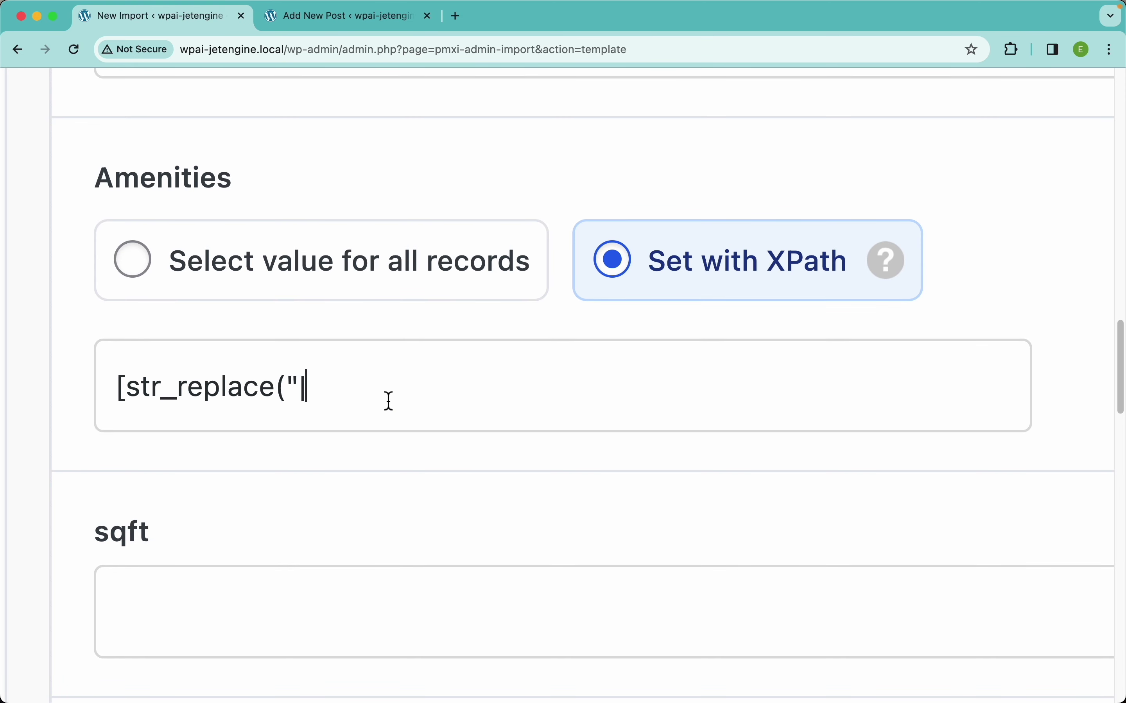
text(",)
text(",",)
drag(362, 386, 333, 386)
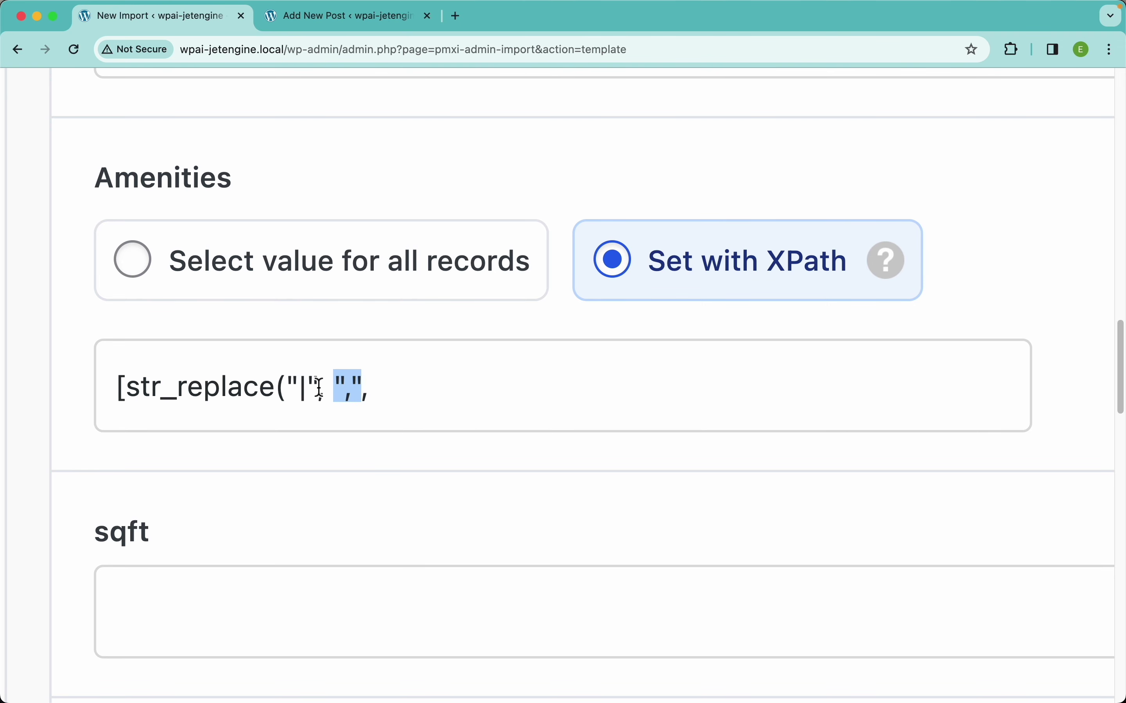
drag(318, 386, 293, 386)
click(409, 390)
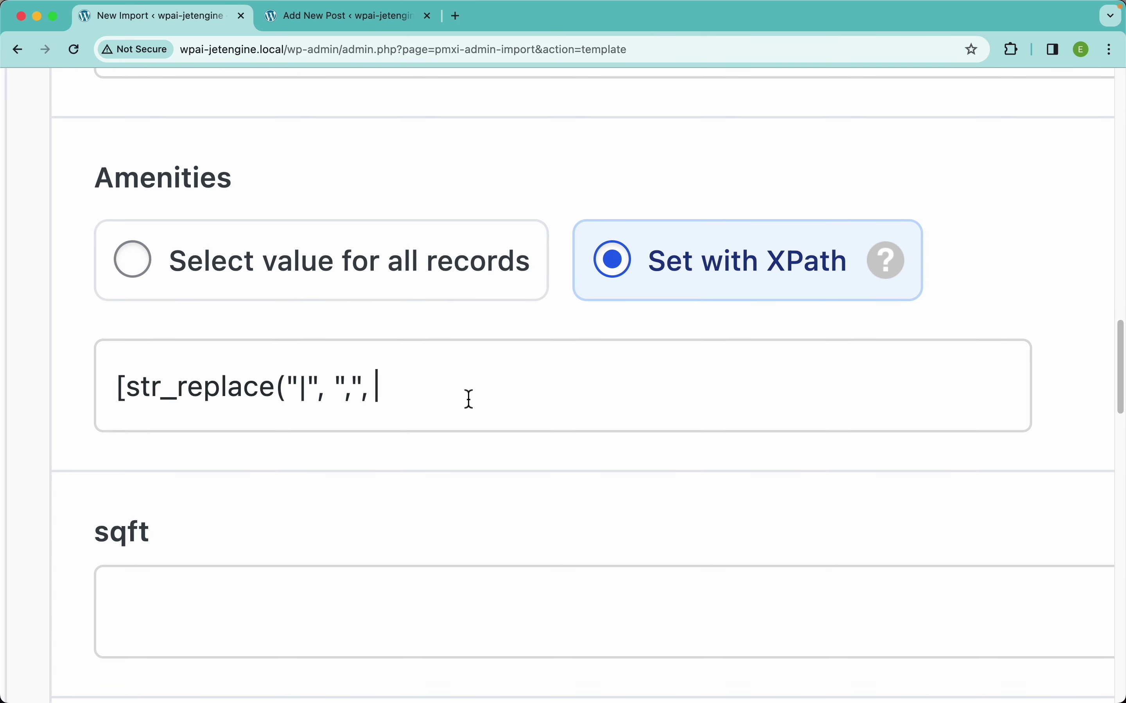
triple_click(207, 395)
double_click(208, 395)
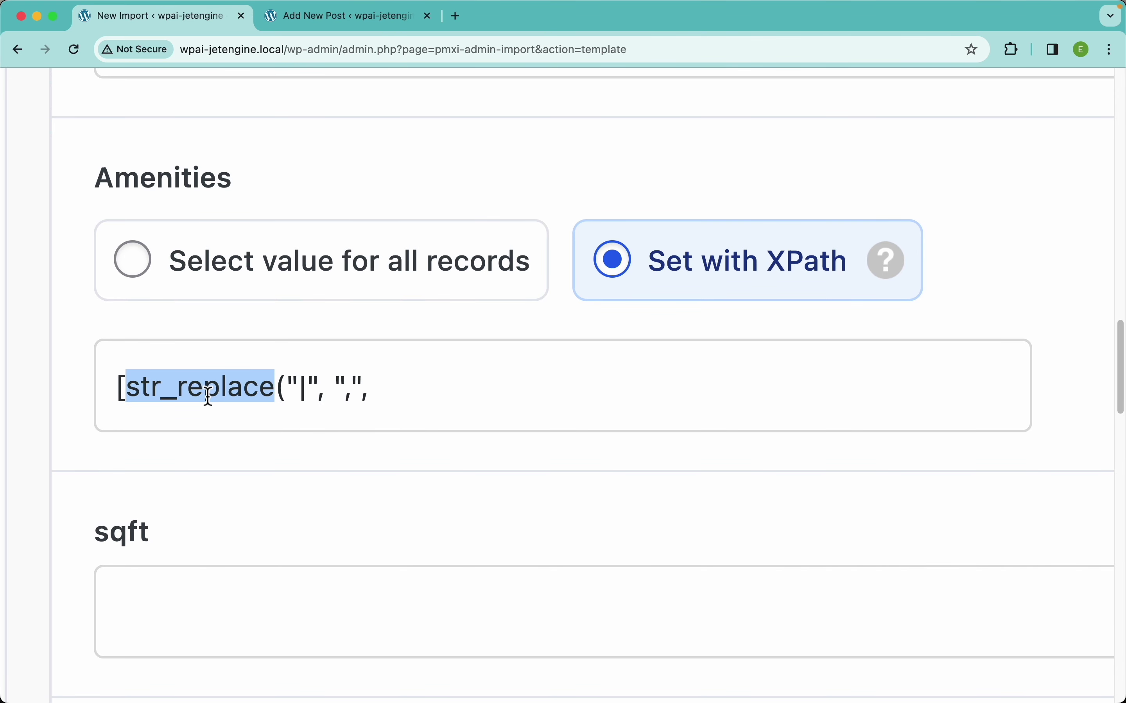
click(308, 392)
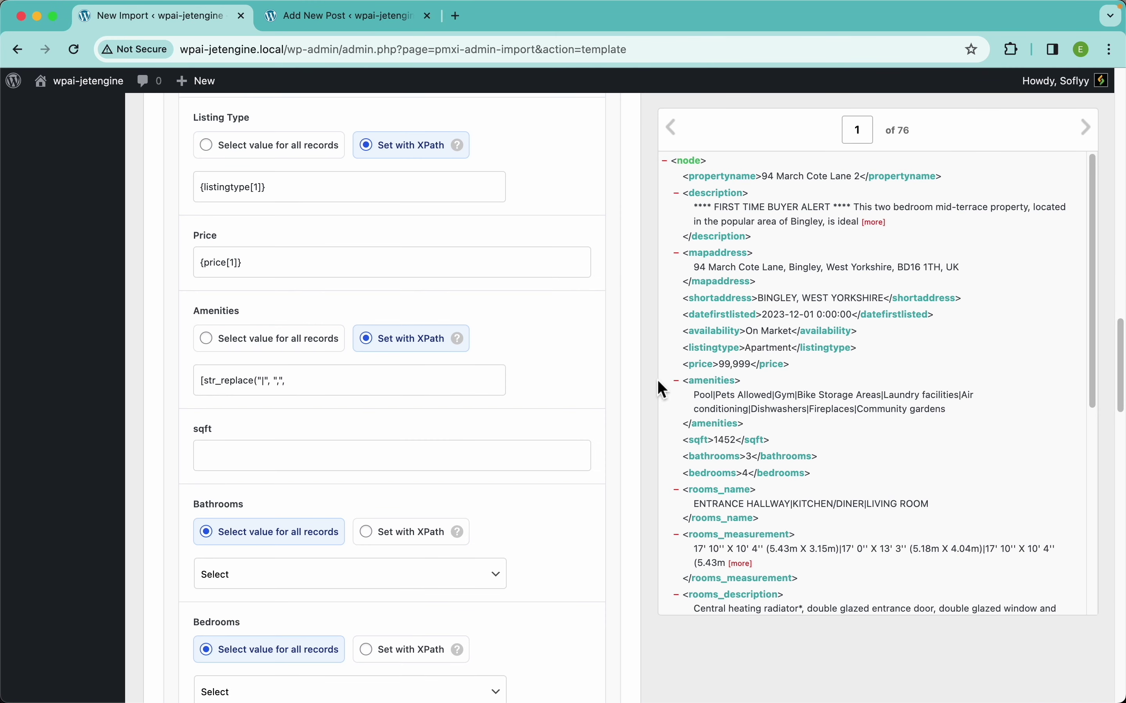
Insert the amenities element into the Amenities expression and close it, giving [str_replace("|", ",", {amenities[1]})].
drag(710, 393, 357, 392)
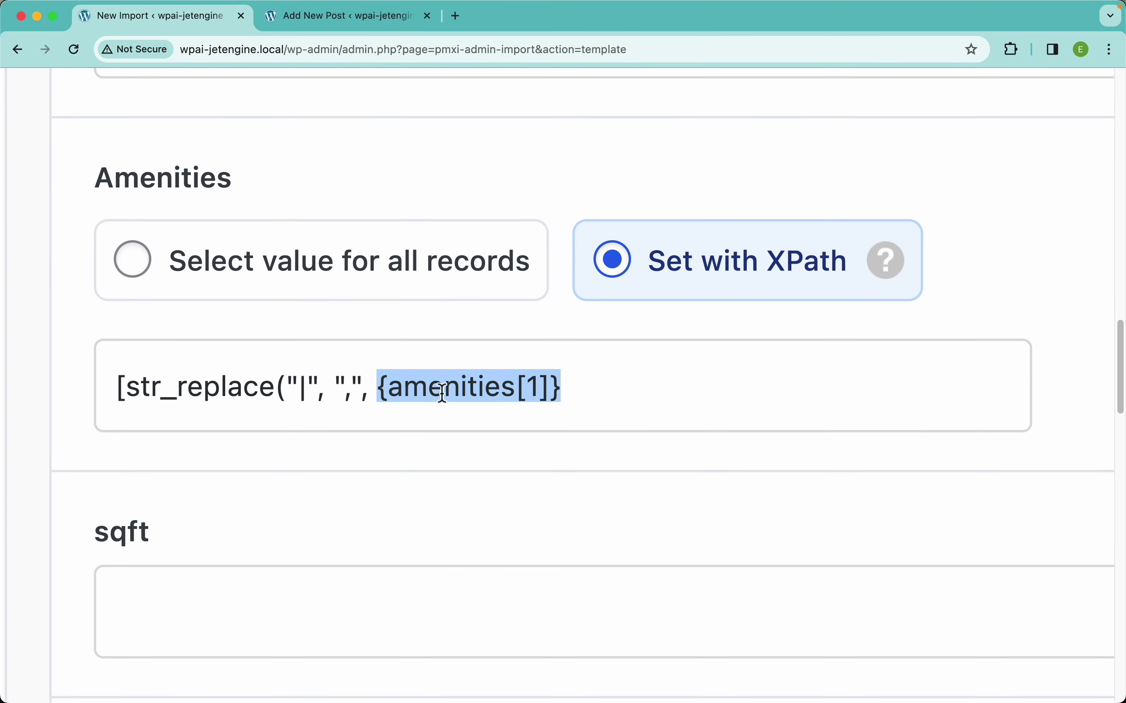
click(599, 393)
text())
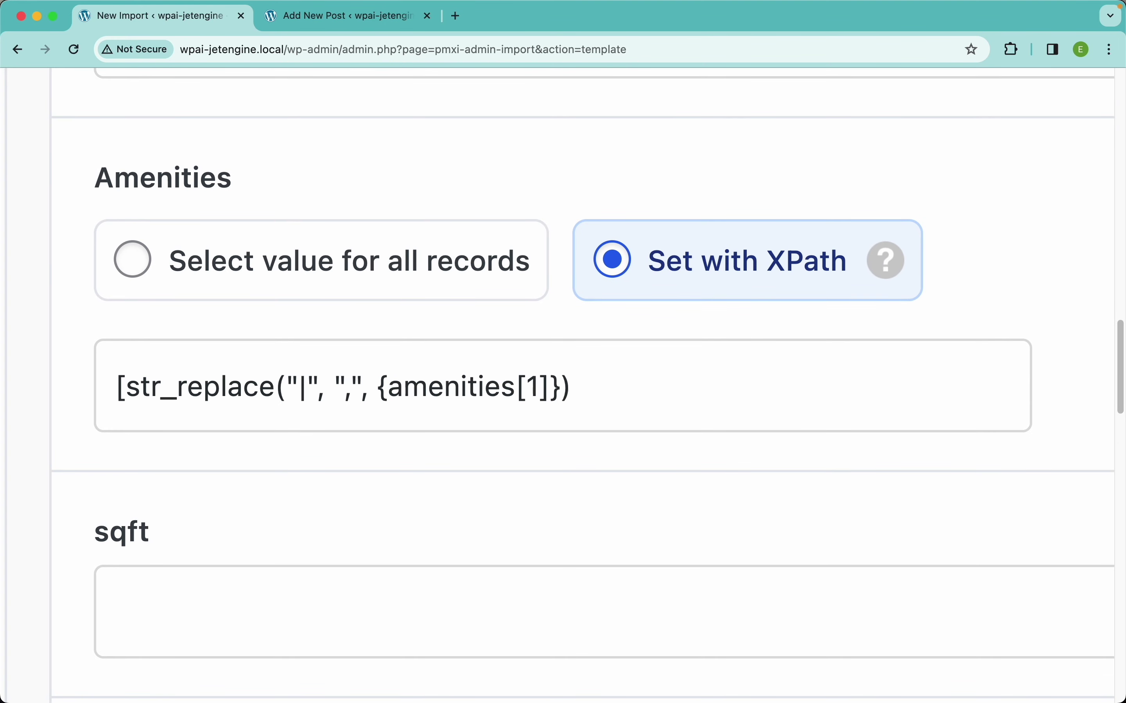
text(])
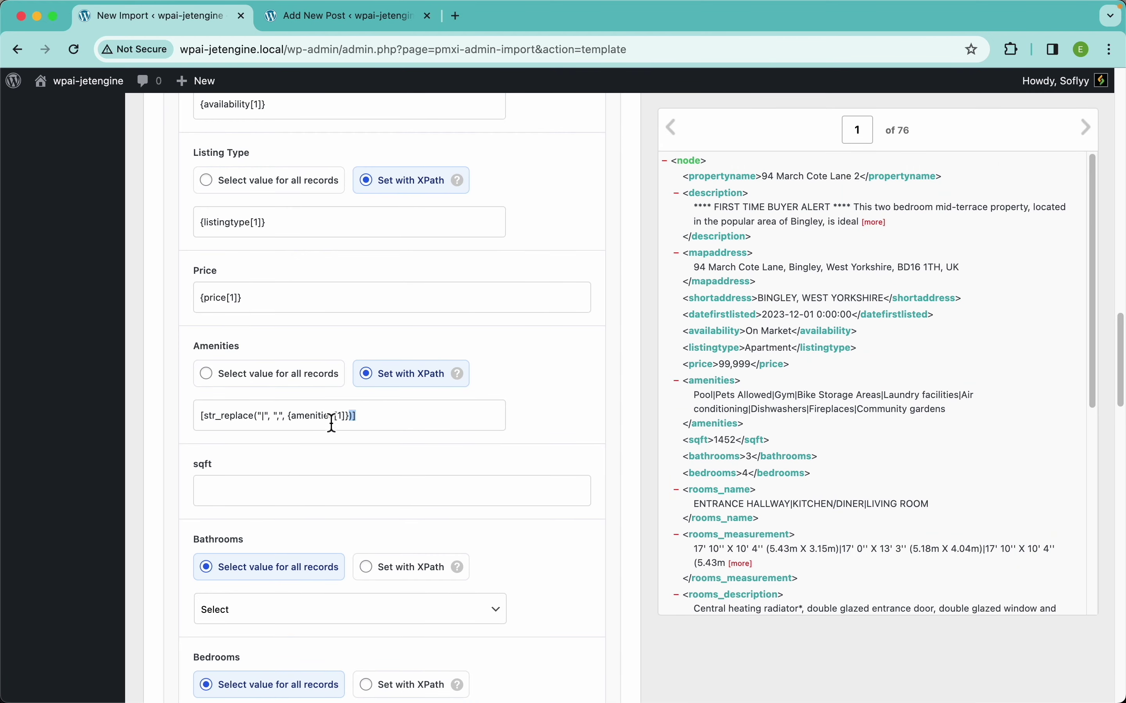
key(super+a)
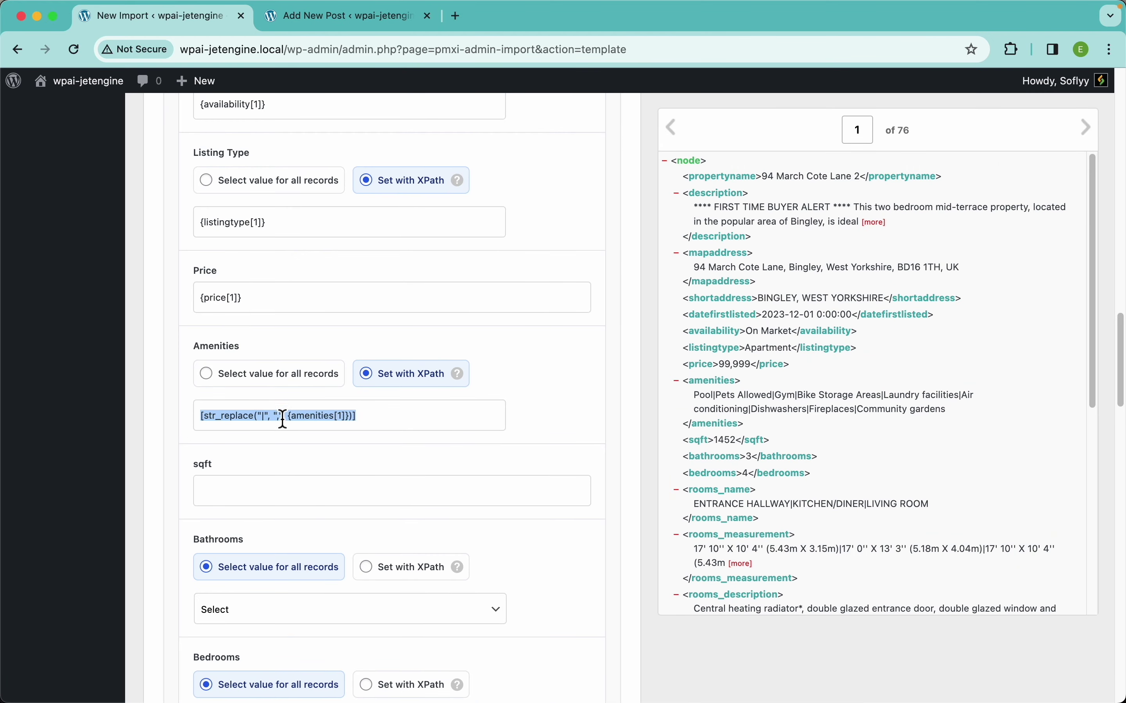
click(384, 408)
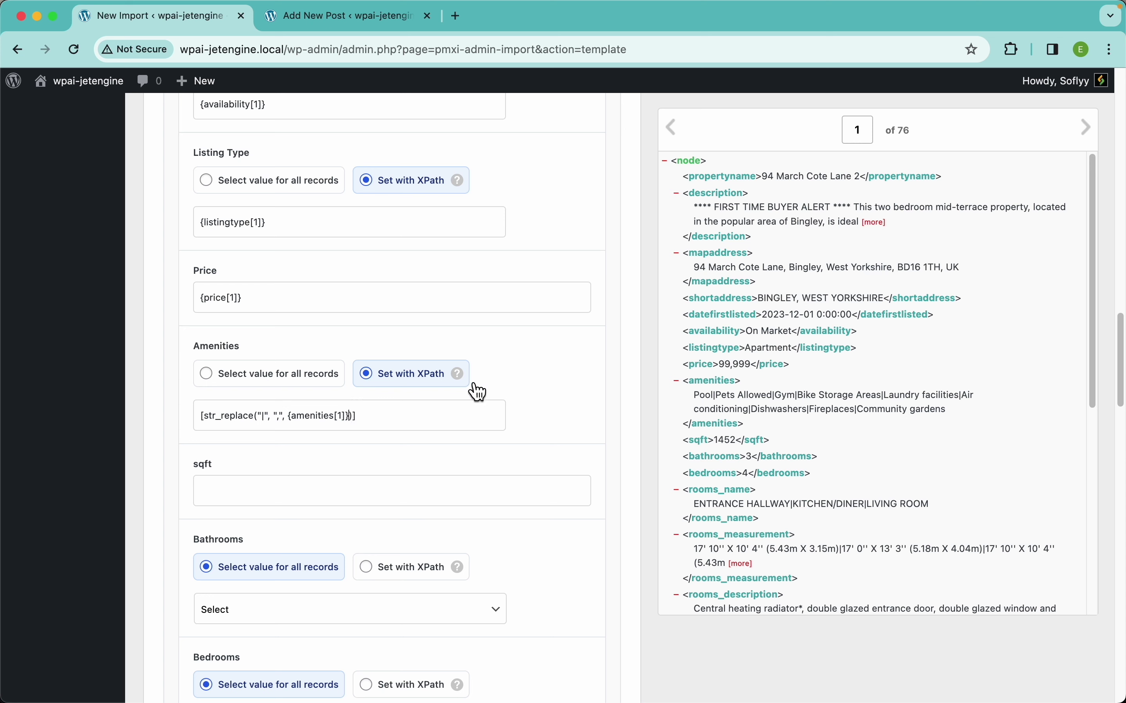
mouse_move(465, 387)
Map the sqft field to the sqft element as {sqft[1]}.
scroll(468, 408, down, 5)
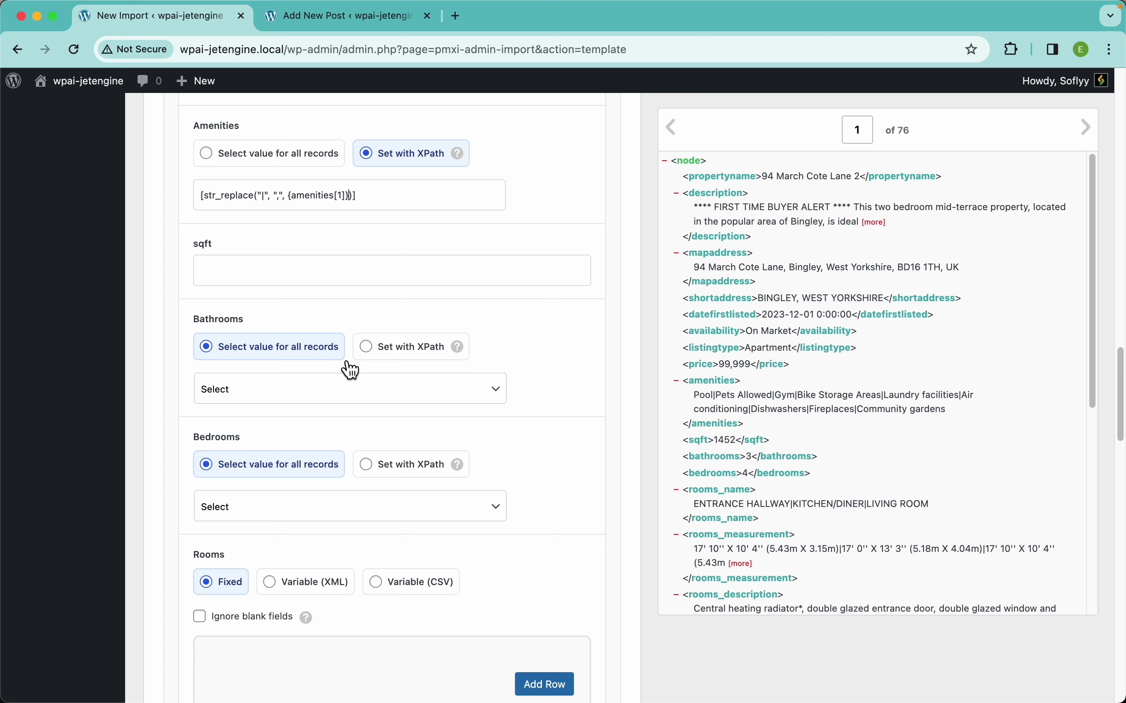
click(365, 275)
drag(714, 445, 376, 259)
Switch Bathrooms and Bedrooms to Set with XPath and map them to {bathrooms[1]} and {bedrooms[1]}.
click(374, 406)
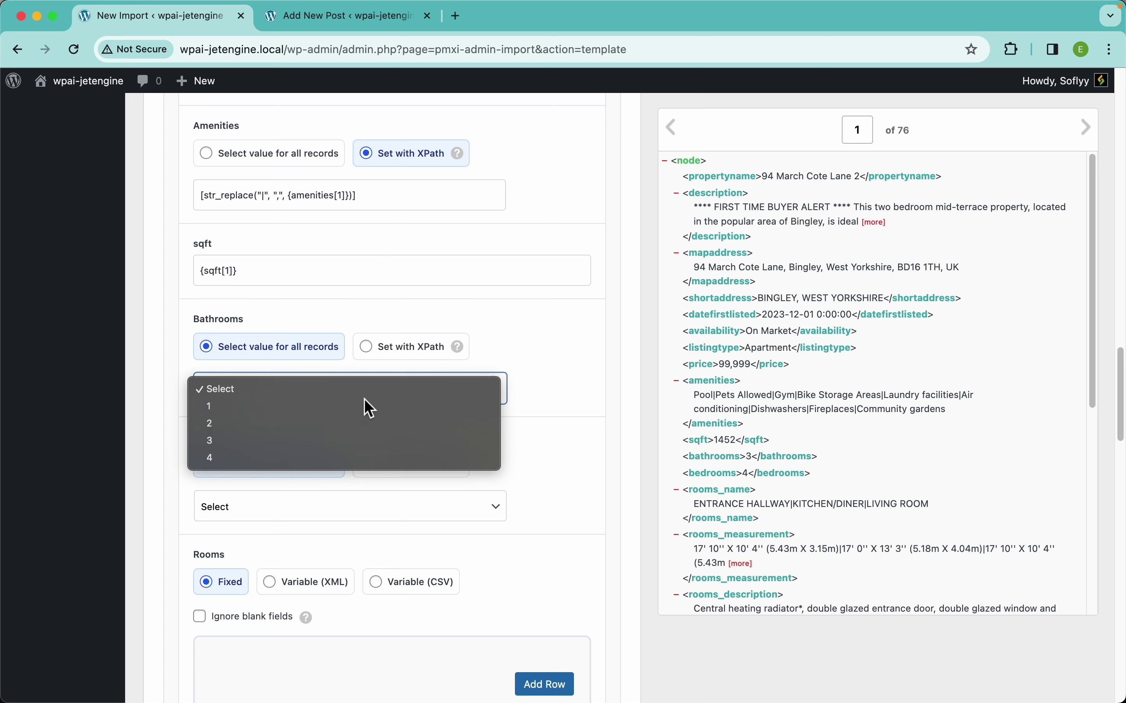
click(531, 334)
click(427, 348)
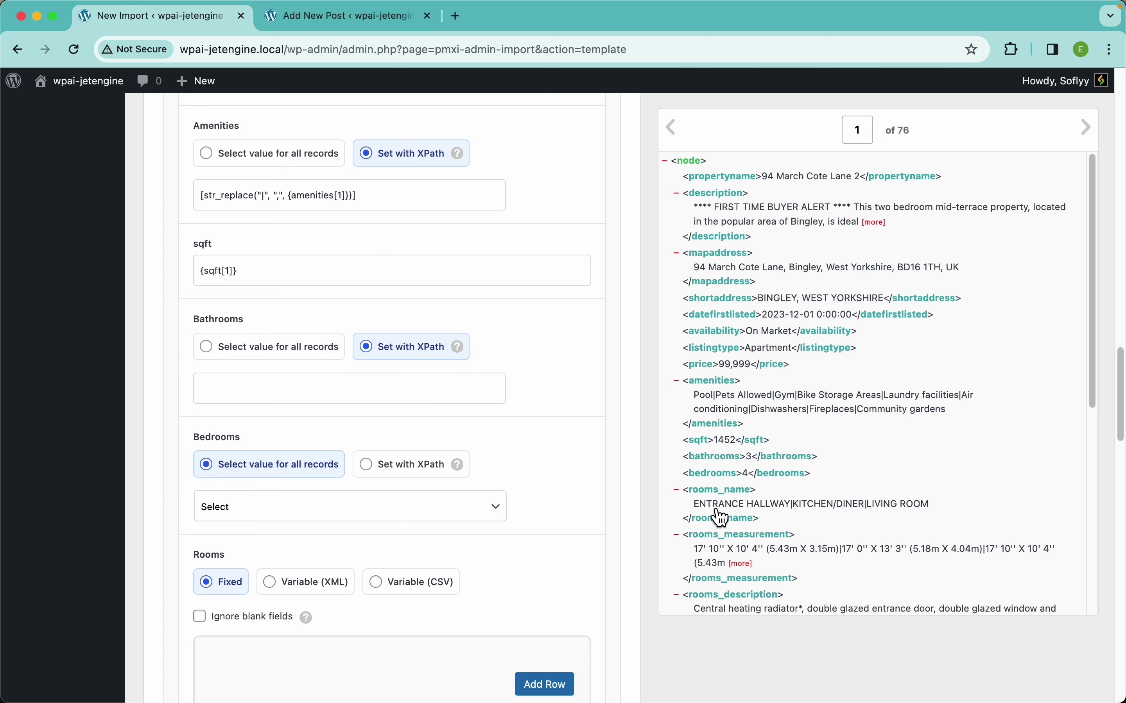
drag(729, 461, 494, 391)
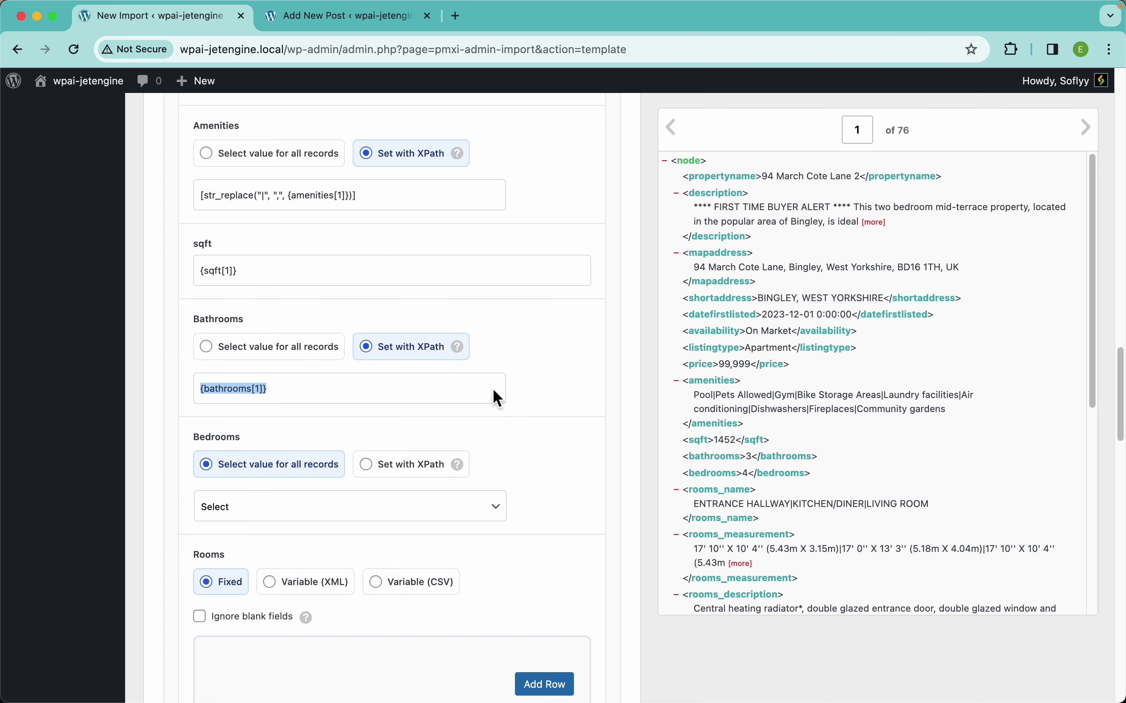
click(409, 477)
drag(729, 474, 486, 506)
scroll(538, 478, down, 5)
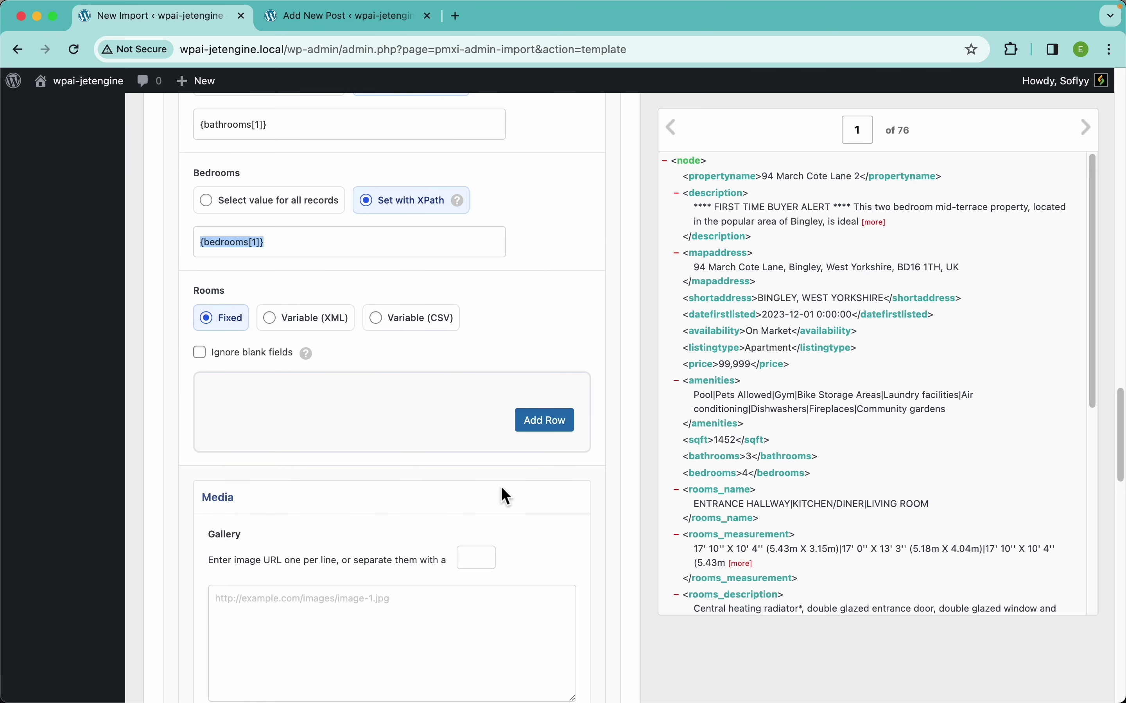
click(486, 352)
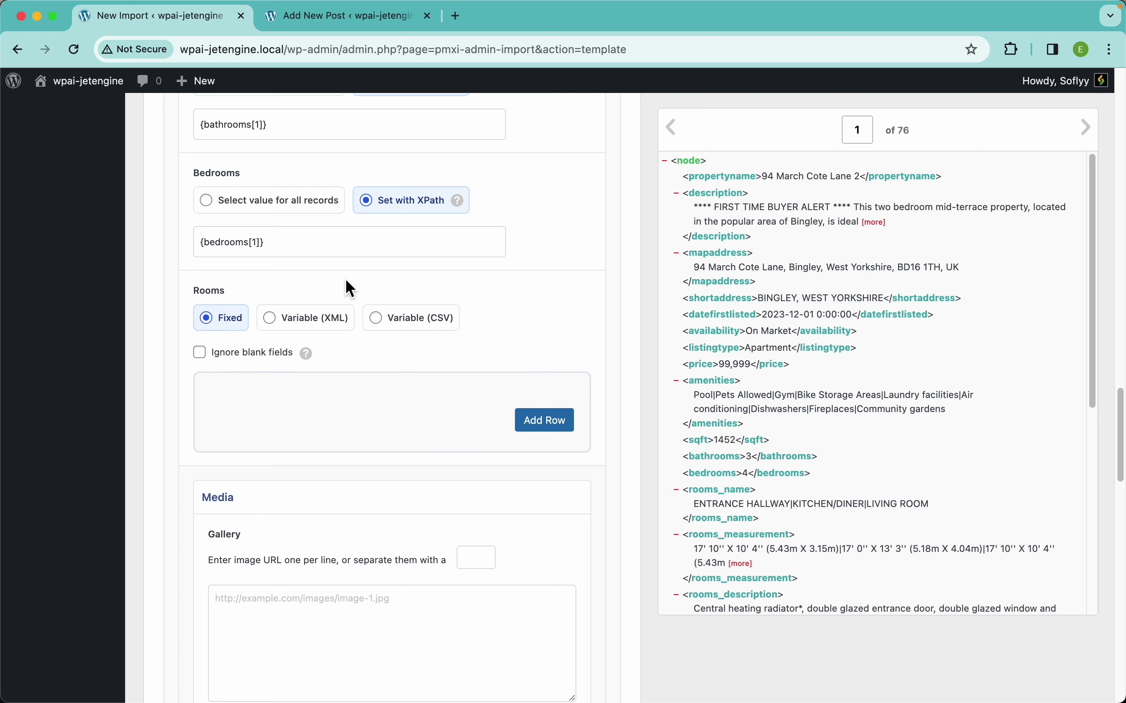
Switch to the new property post in the other browser tab and add two items to its Rooms repeater.
click(347, 18)
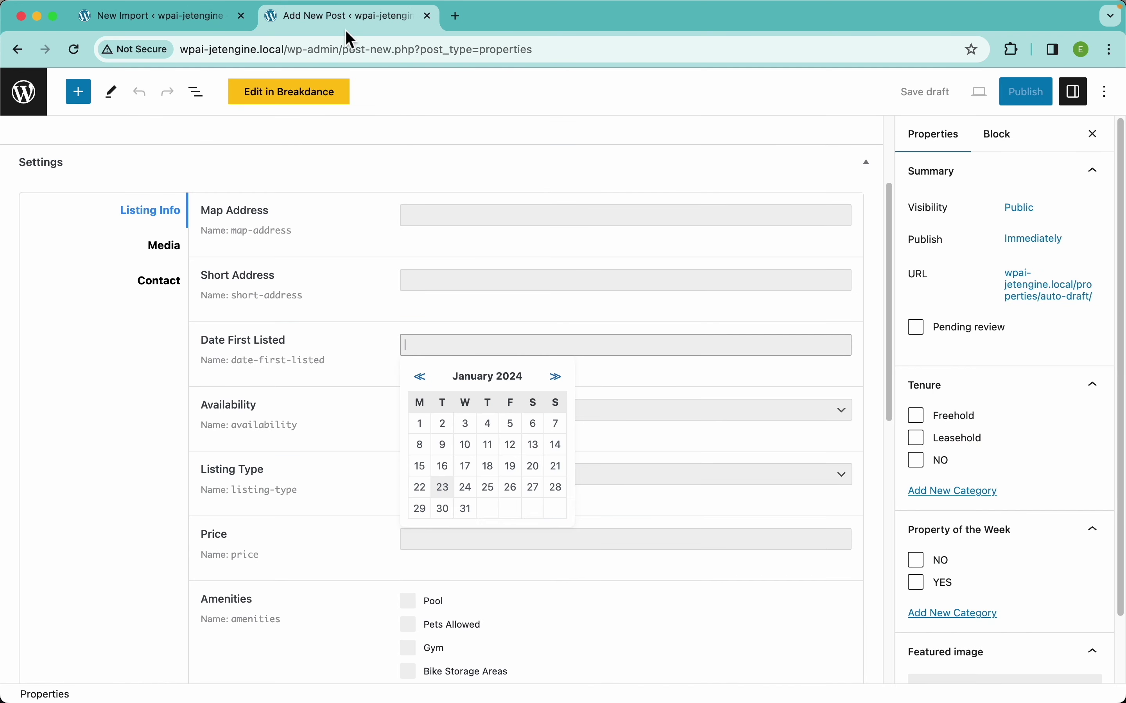
scroll(354, 520, down, 10)
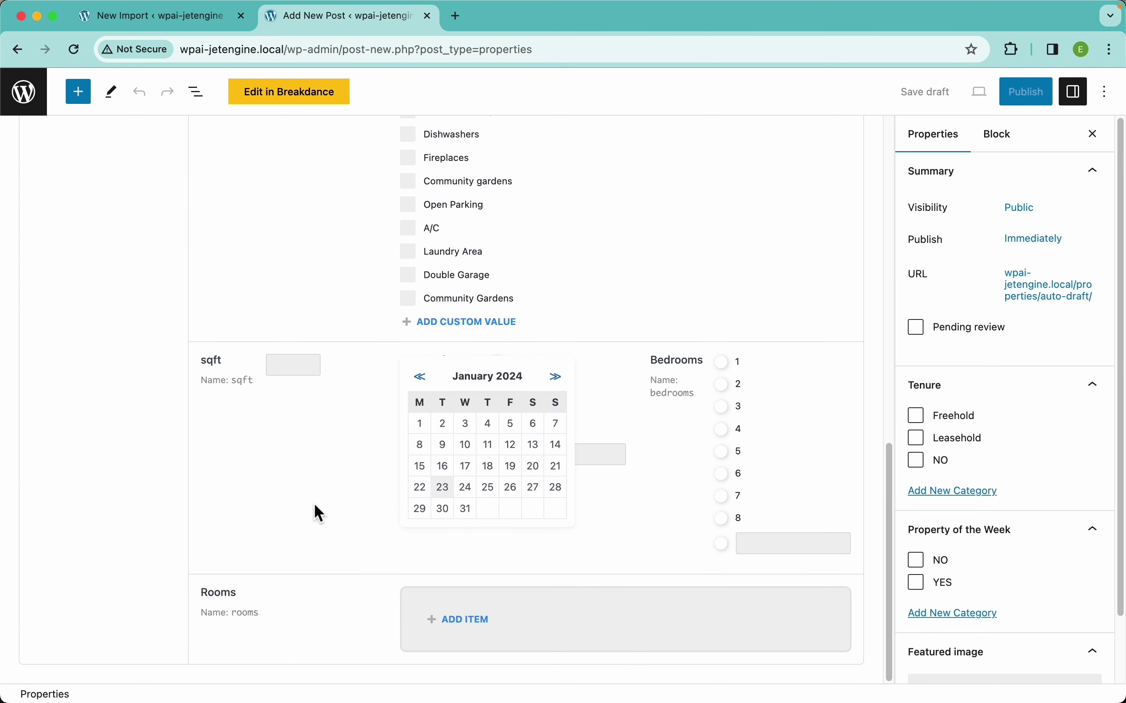
click(297, 484)
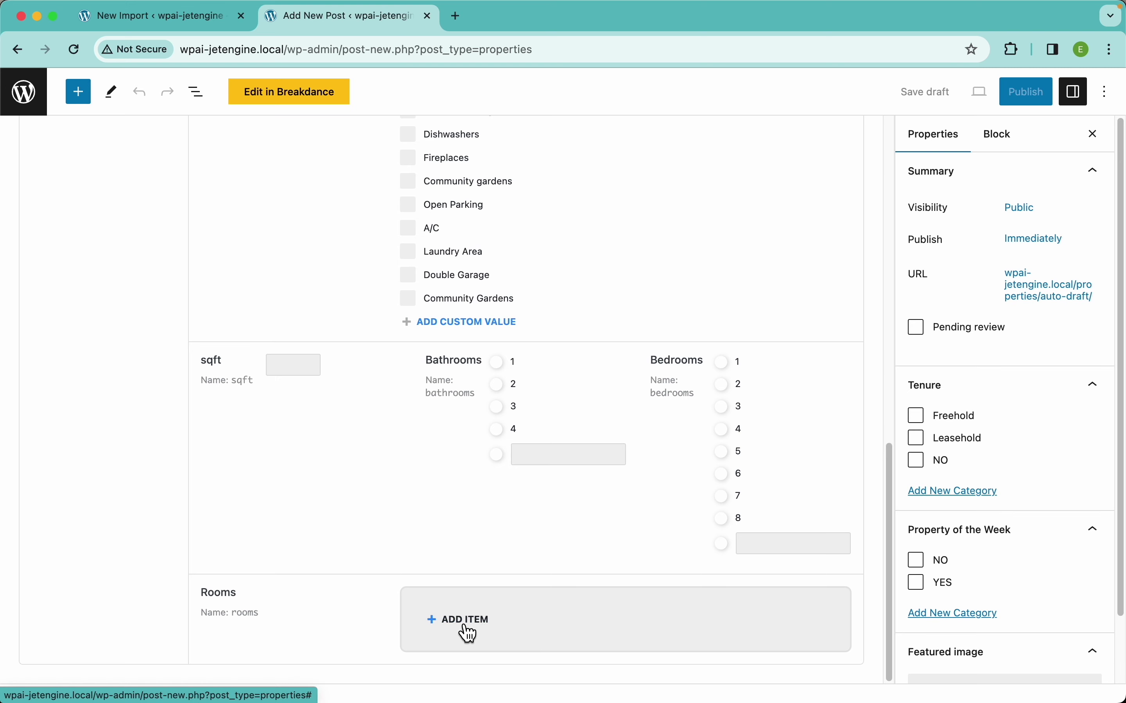
click(481, 632)
scroll(521, 596, down, 1)
scroll(514, 587, down, 5)
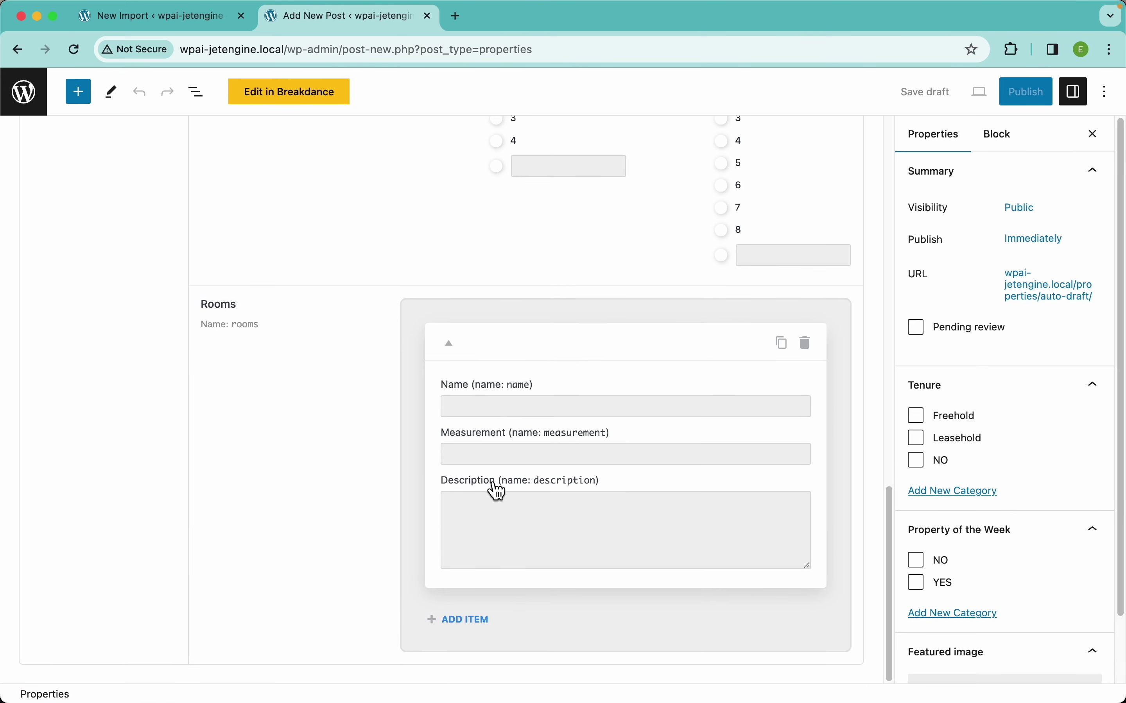
click(470, 620)
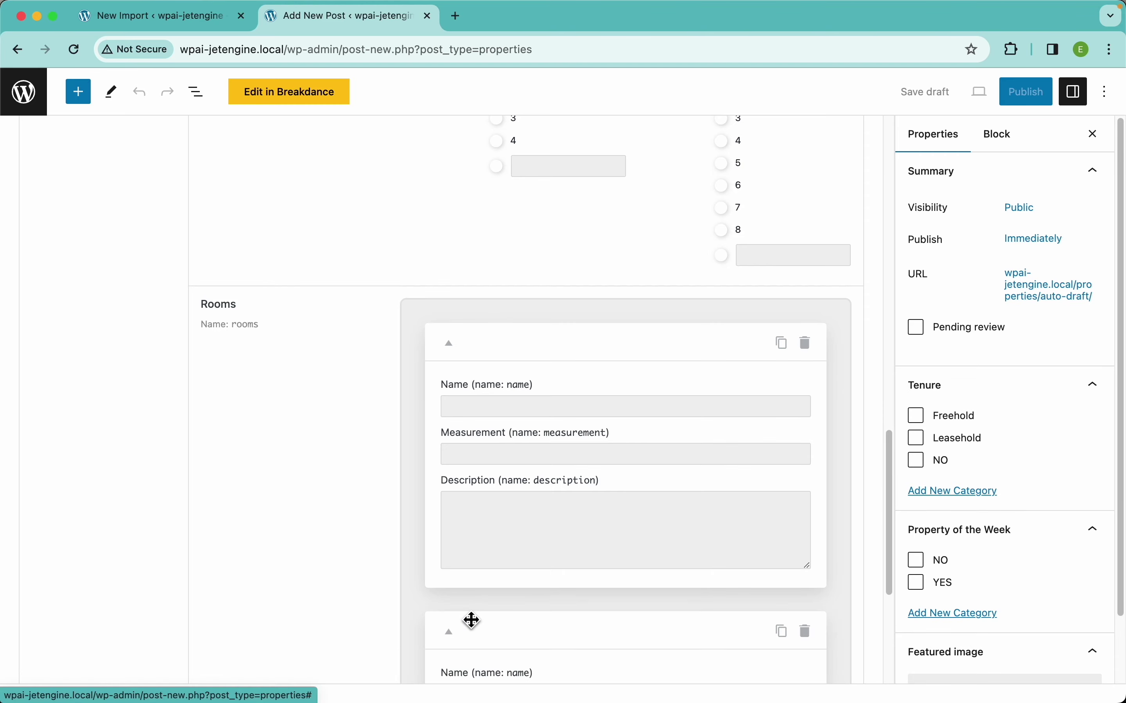
Add two more items to the Rooms repeater of the new property post and review their Name, Measurement and Description subfields.
scroll(470, 614, down, 5)
click(465, 621)
scroll(464, 616, down, 5)
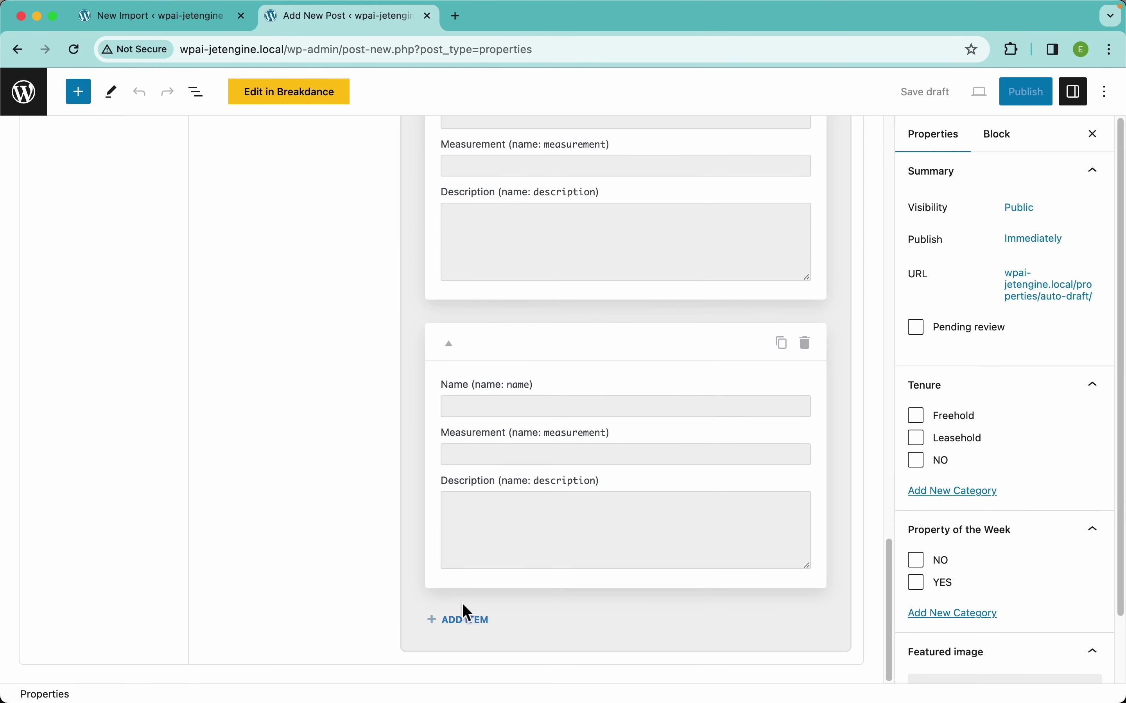
click(460, 624)
scroll(502, 585, down, 1)
scroll(501, 584, down, 5)
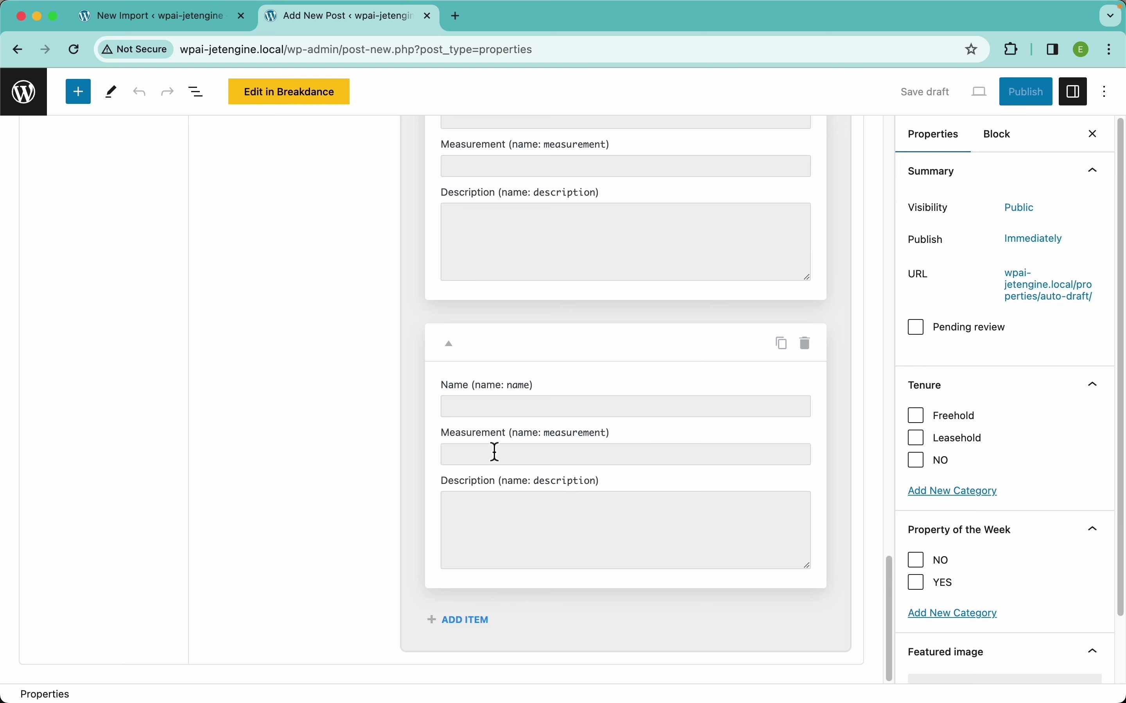
scroll(645, 426, up, 4)
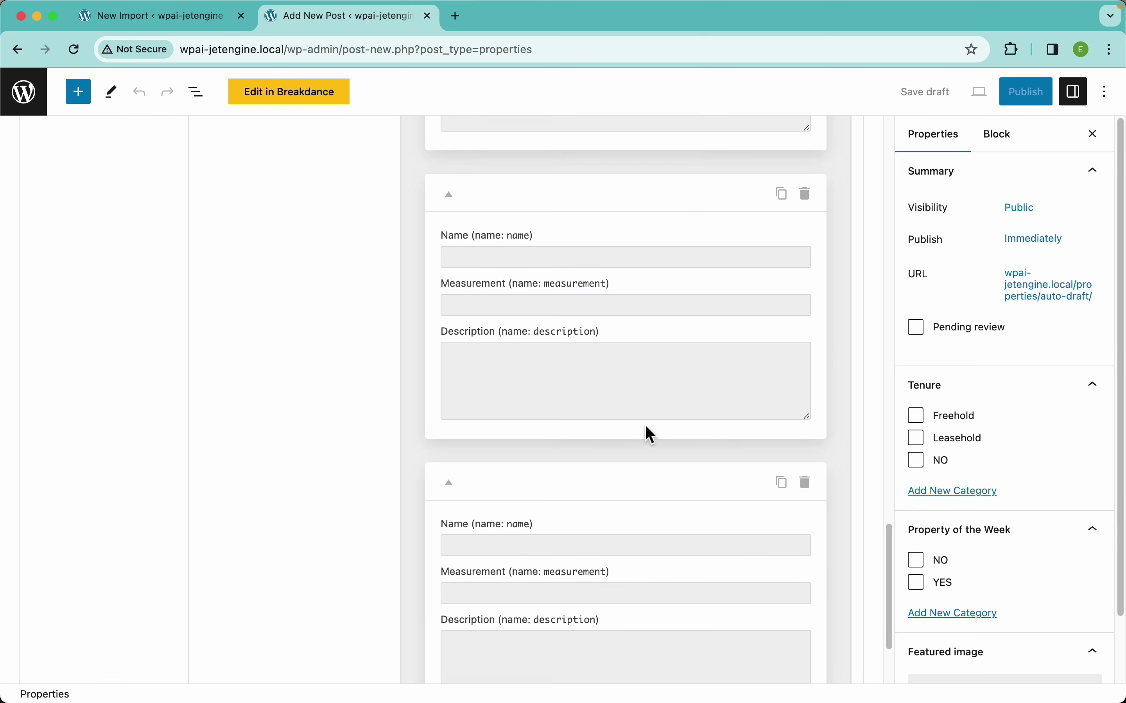
scroll(628, 282, up, 1)
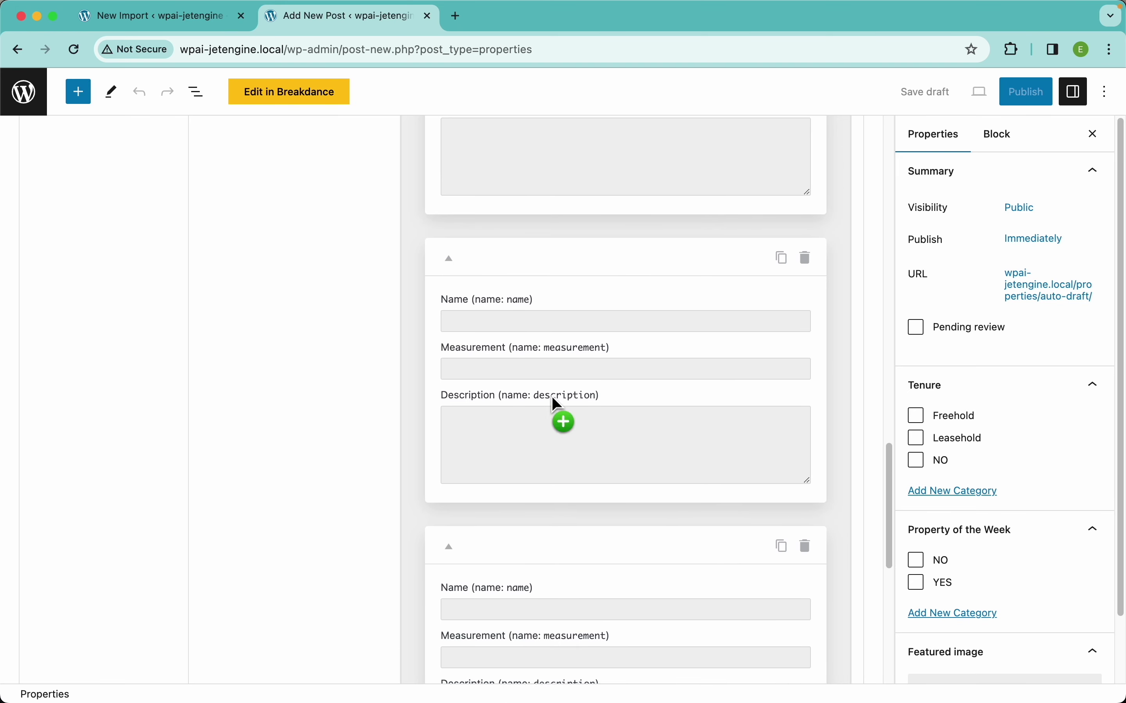
scroll(592, 325, up, 5)
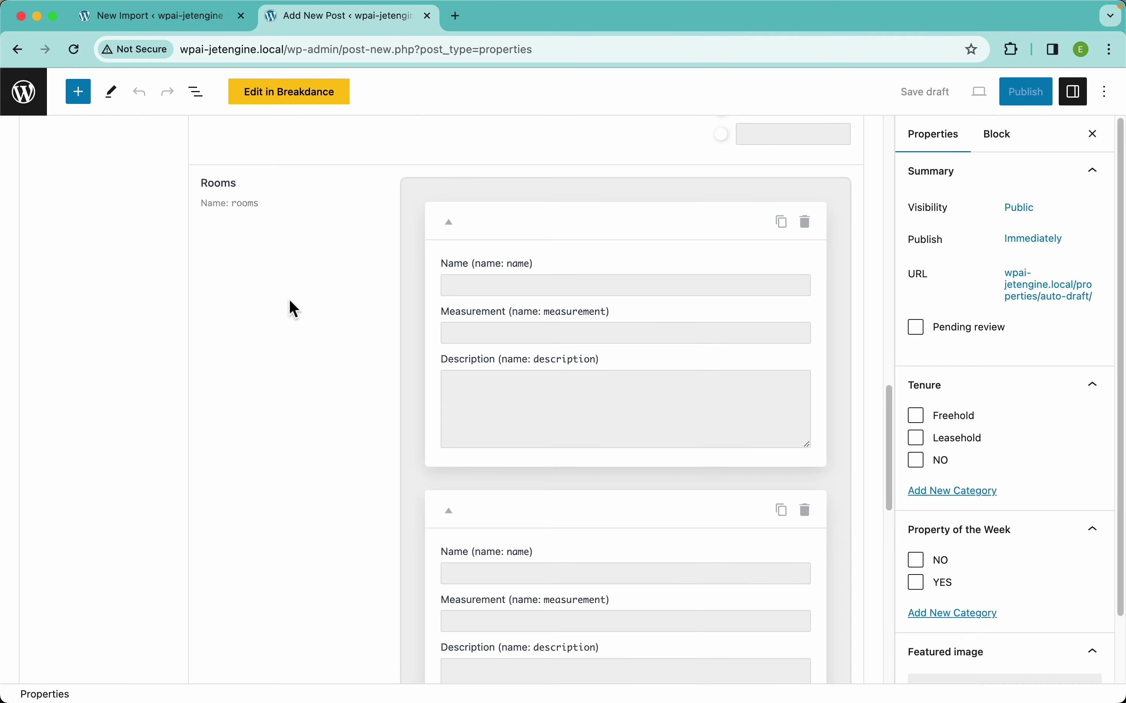
Switch back to the import template and try the Rooms repeater's Variable (XML) and Variable (CSV) modes before returning to Fixed.
click(189, 25)
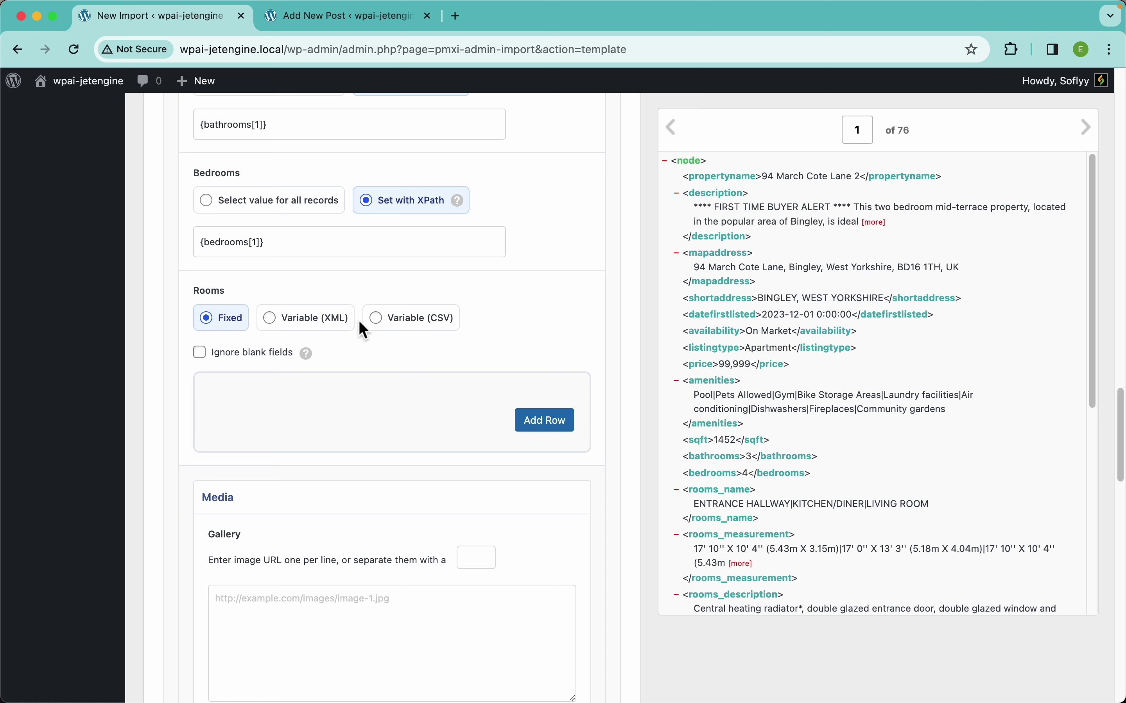
click(320, 322)
click(425, 332)
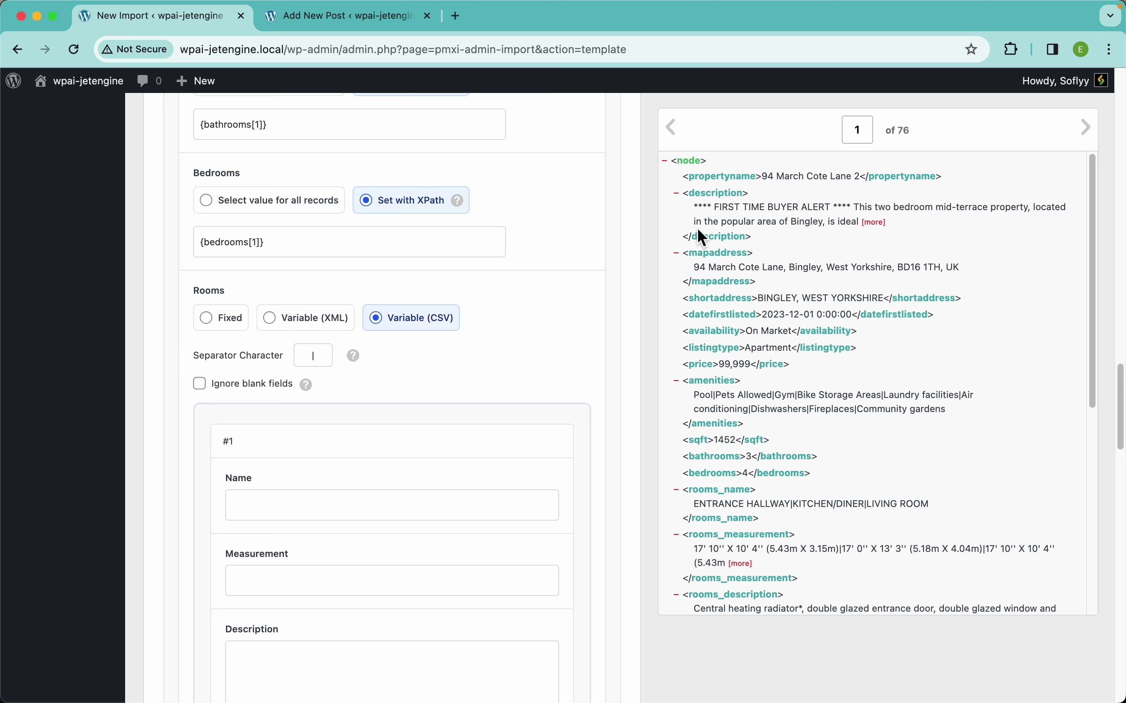
click(231, 334)
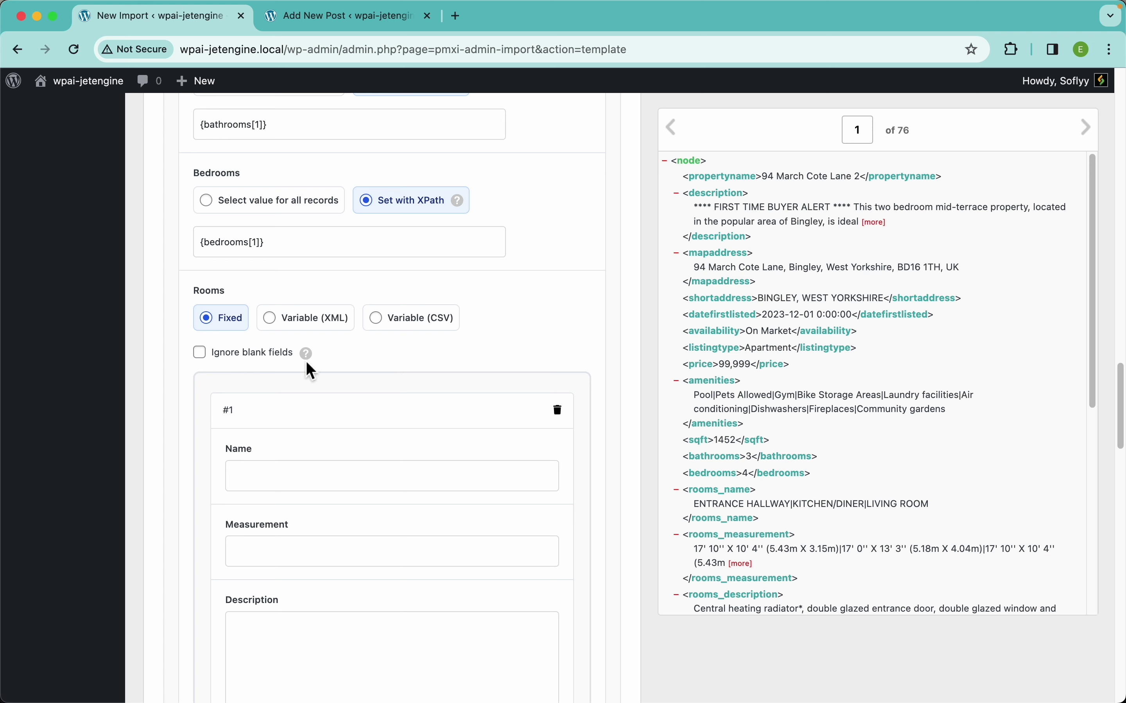
Add three more rows to the Rooms repeater in Fixed mode.
scroll(436, 497, down, 8)
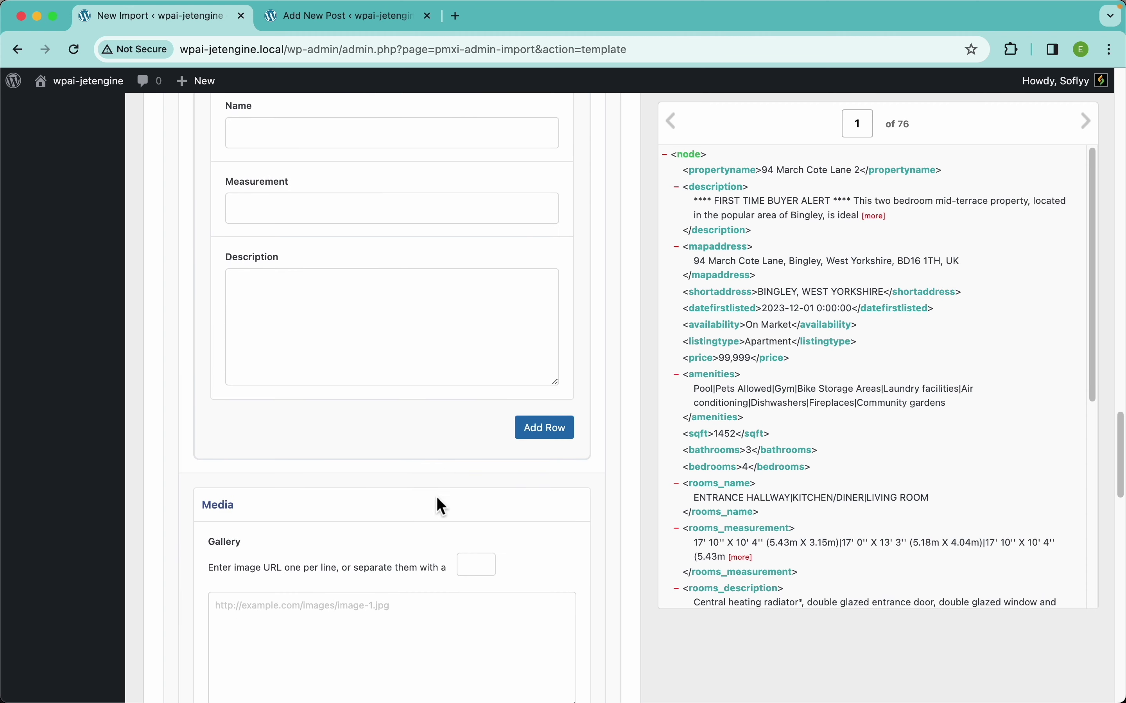
click(543, 414)
scroll(528, 402, down, 9)
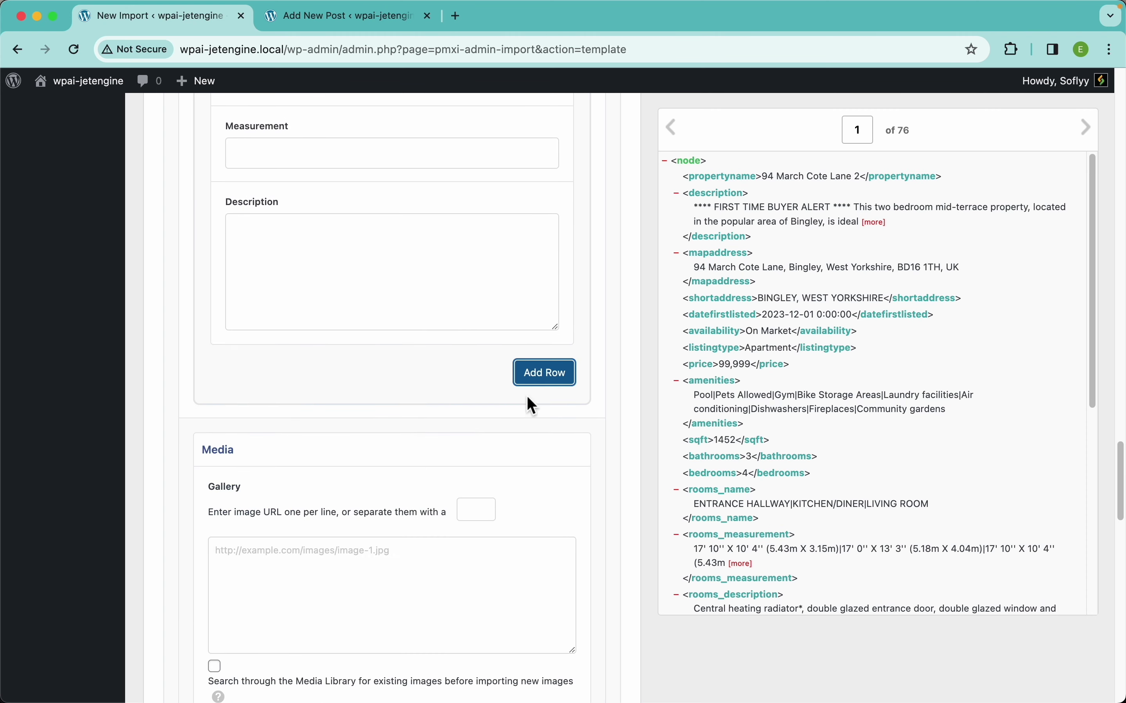
click(545, 376)
scroll(546, 367, down, 7)
click(547, 430)
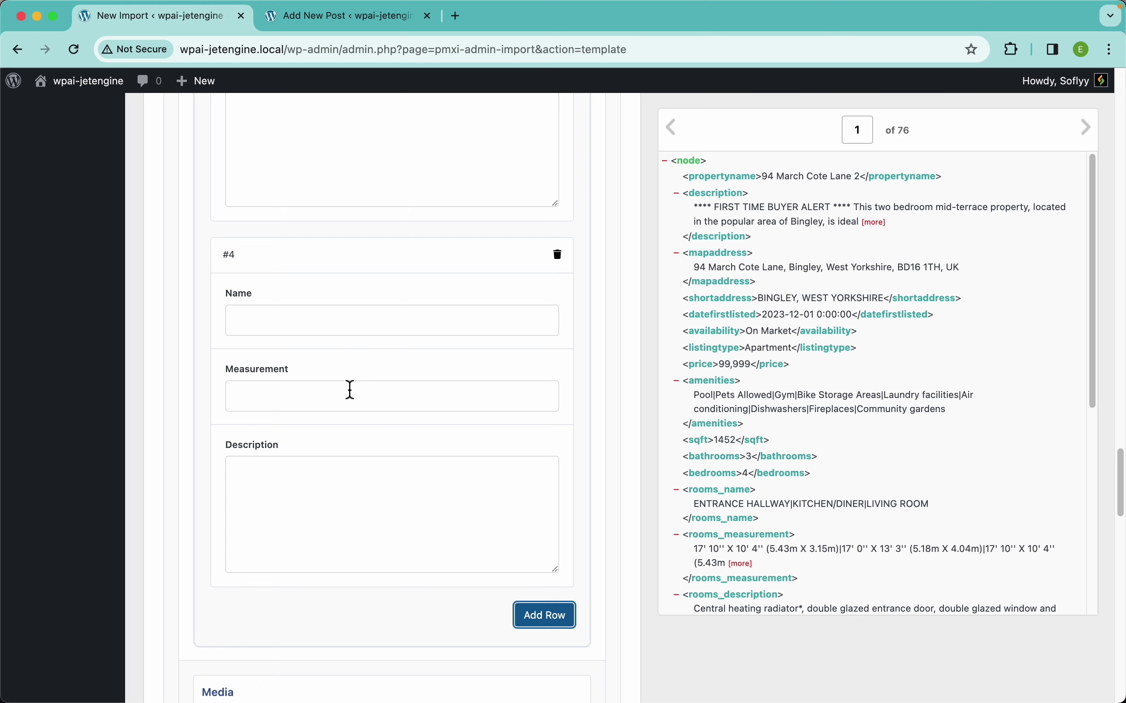
Delete all rows from the fixed Rooms repeater.
scroll(365, 331, up, 18)
scroll(367, 333, up, 7)
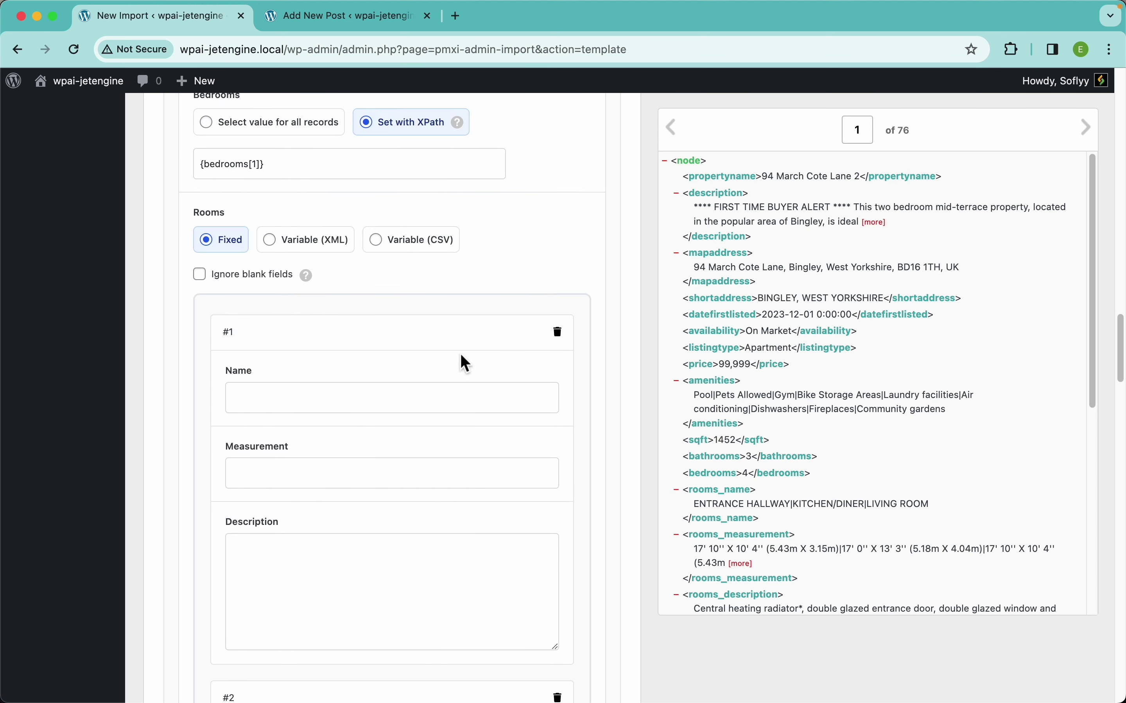
click(560, 340)
click(560, 339)
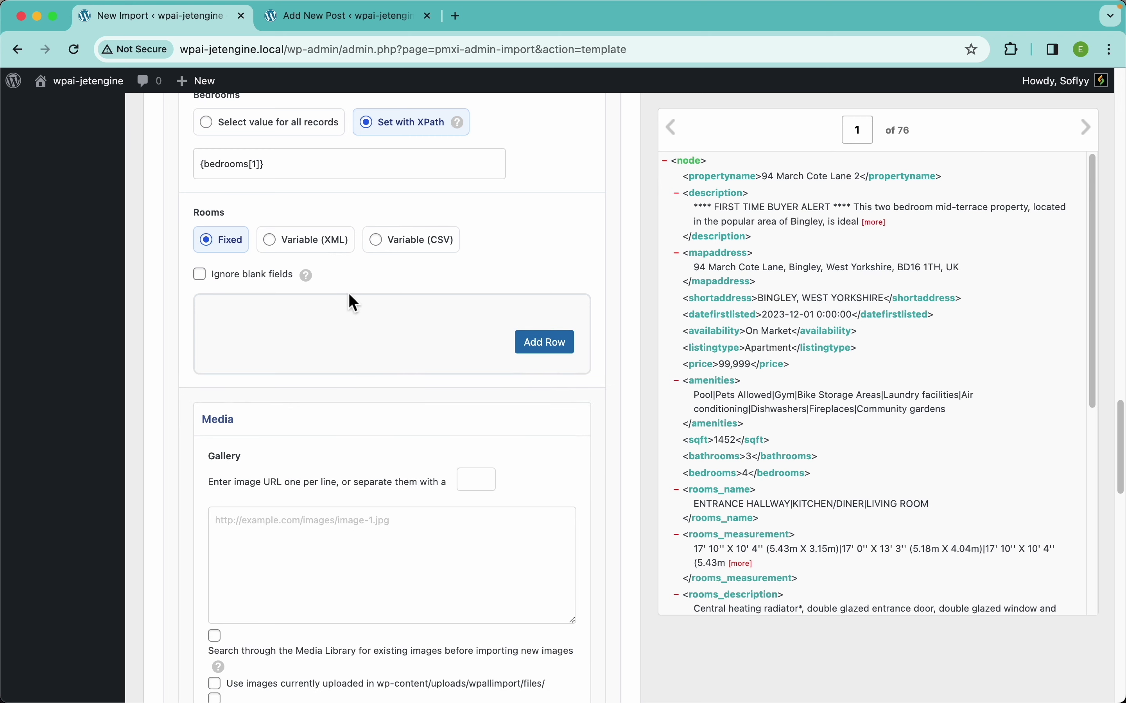
Examine the rooms_name, rooms_measurement and rooms_description elements of record 1 for the character separating the individual rooms.
scroll(821, 461, down, 5)
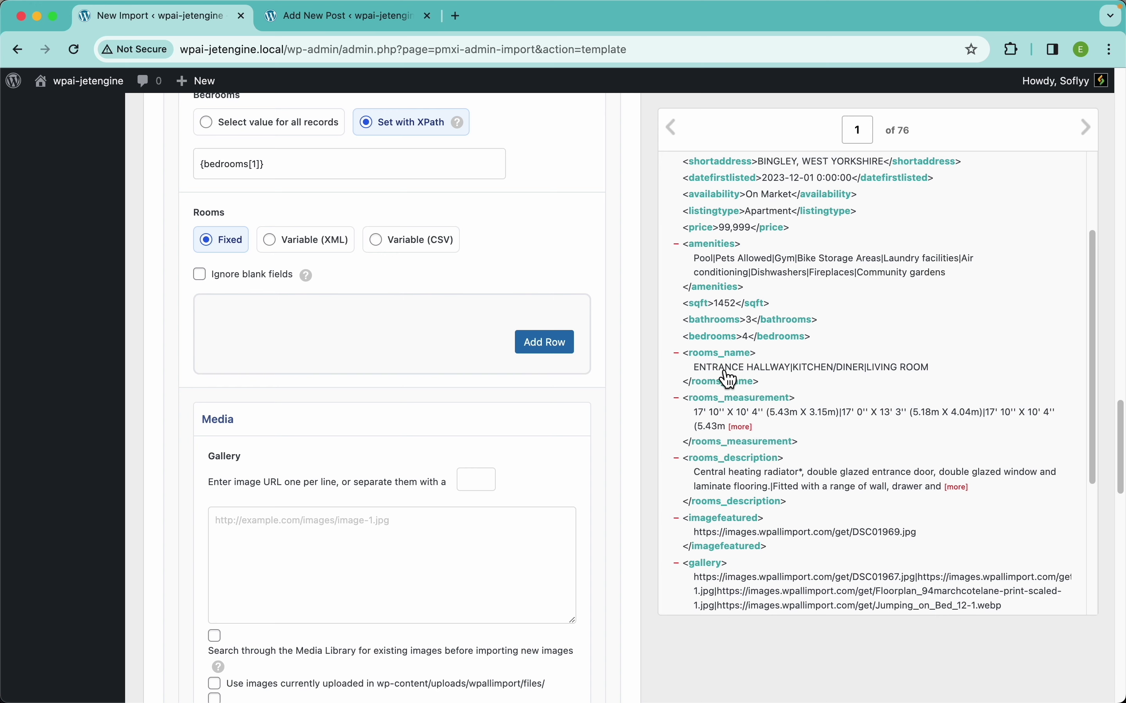
scroll(756, 364, up, 5)
scroll(708, 409, right, 3)
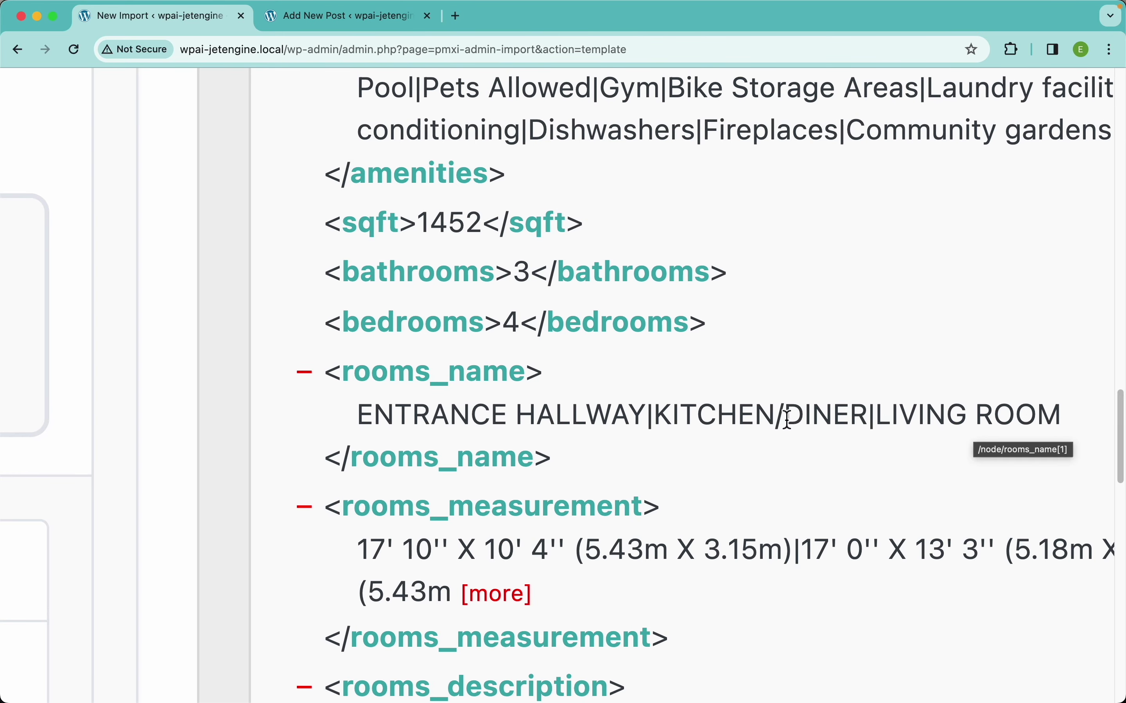
scroll(776, 424, down, 3)
double_click(650, 260)
scroll(638, 331, down, 2)
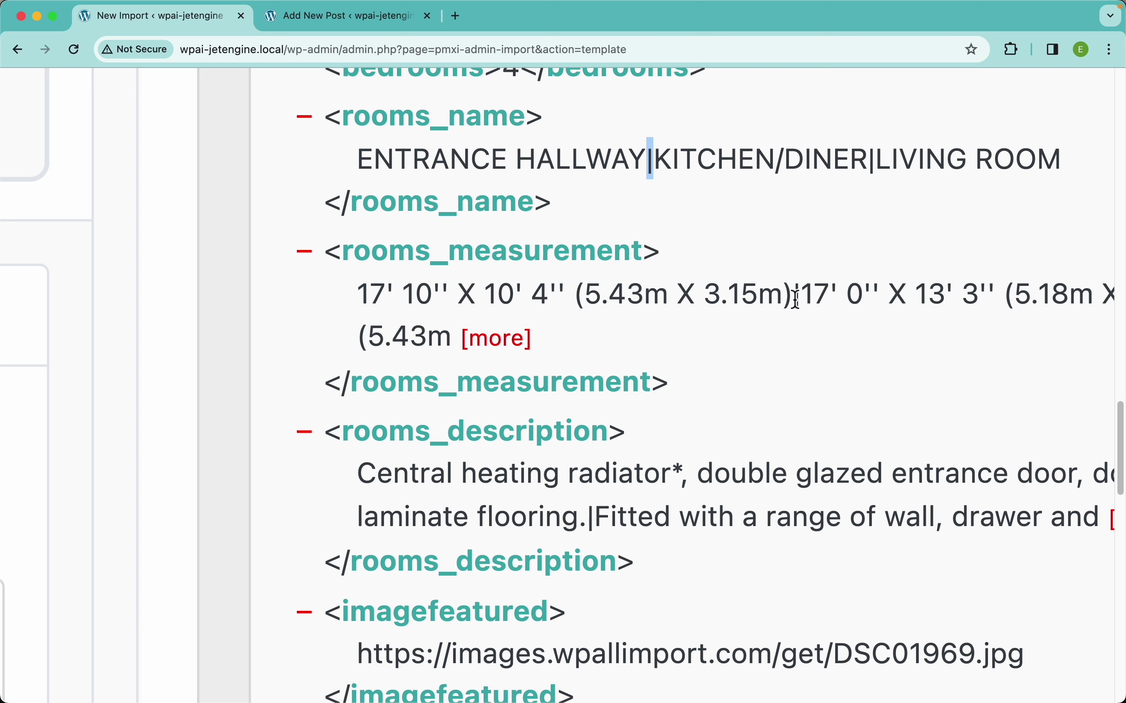
drag(795, 299, 413, 287)
click(773, 307)
double_click(796, 301)
click(577, 475)
scroll(604, 475, down, 5)
Compare the room elements of records 2 and 3 in the data preview, then return to record 1.
click(1083, 139)
scroll(839, 442, down, 3)
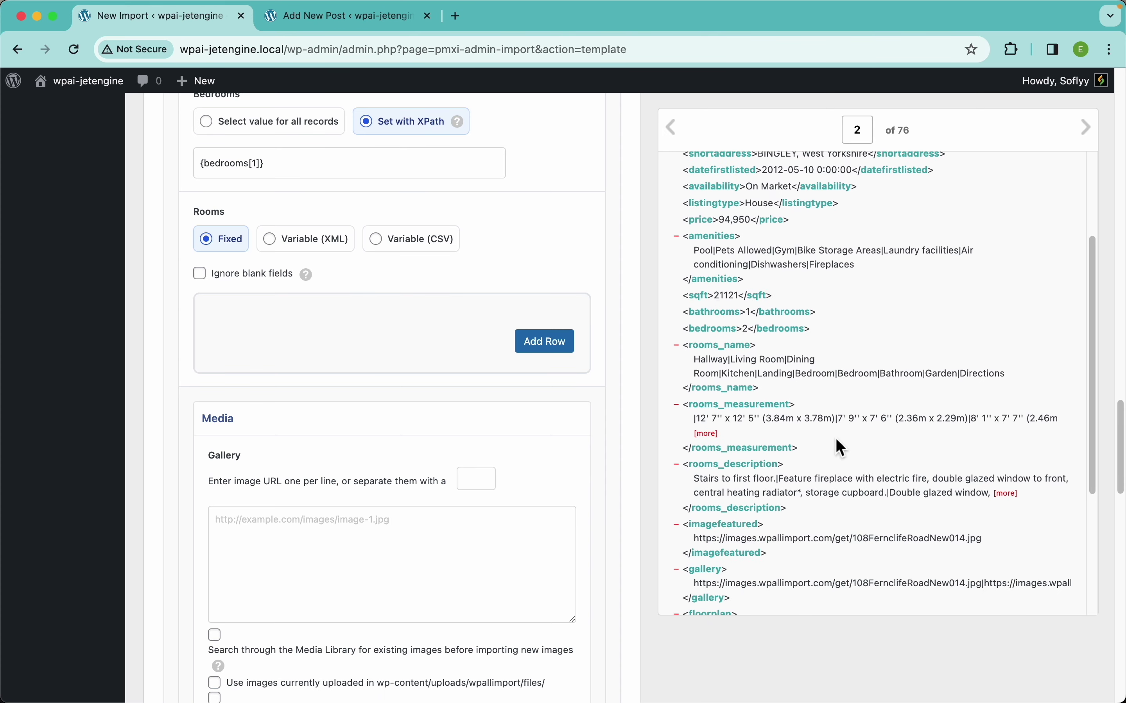
scroll(774, 367, up, 5)
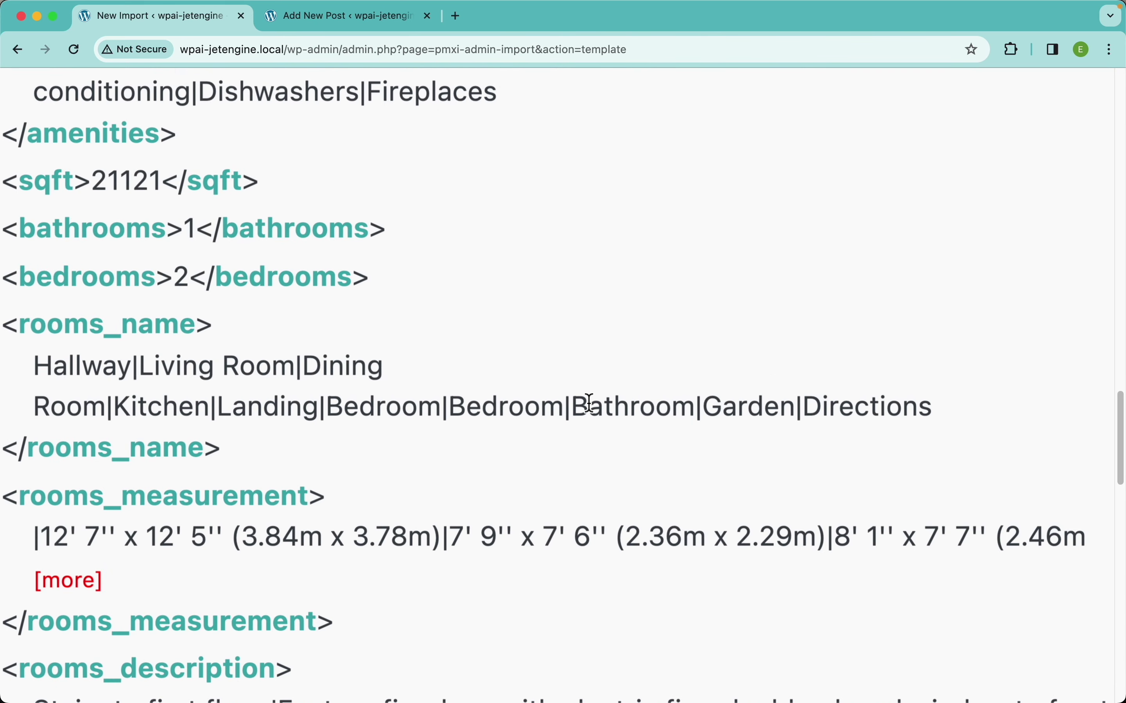
scroll(590, 402, left, 3)
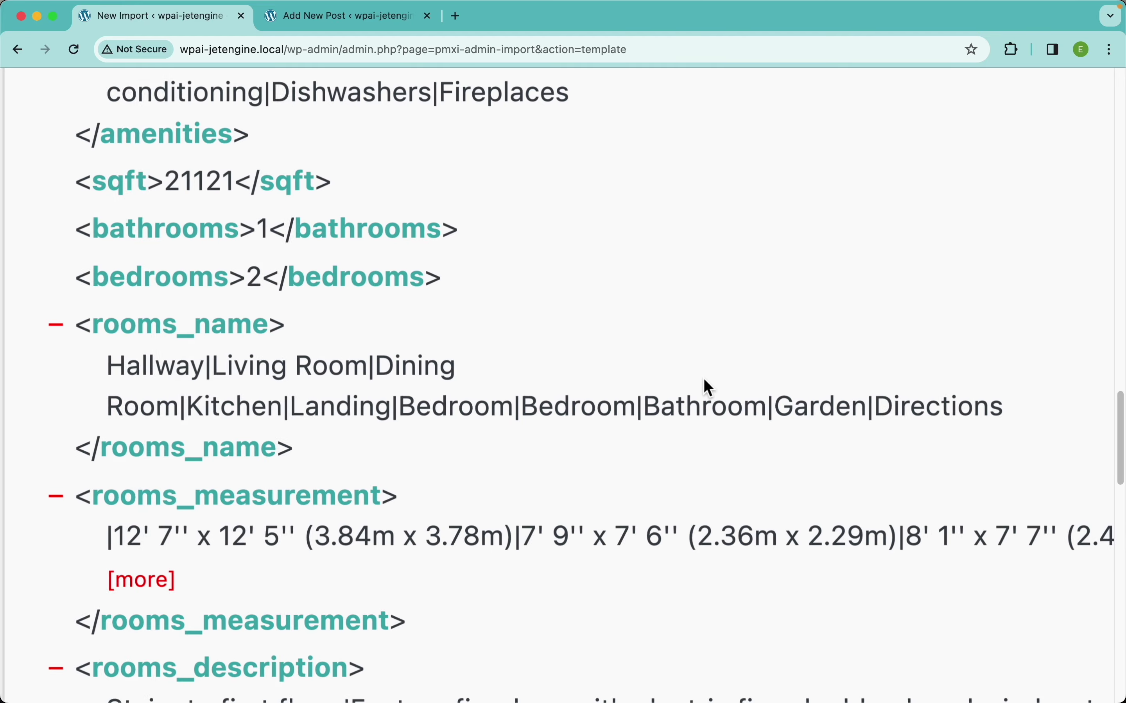
scroll(703, 380, down, 5)
click(1093, 131)
scroll(819, 384, down, 3)
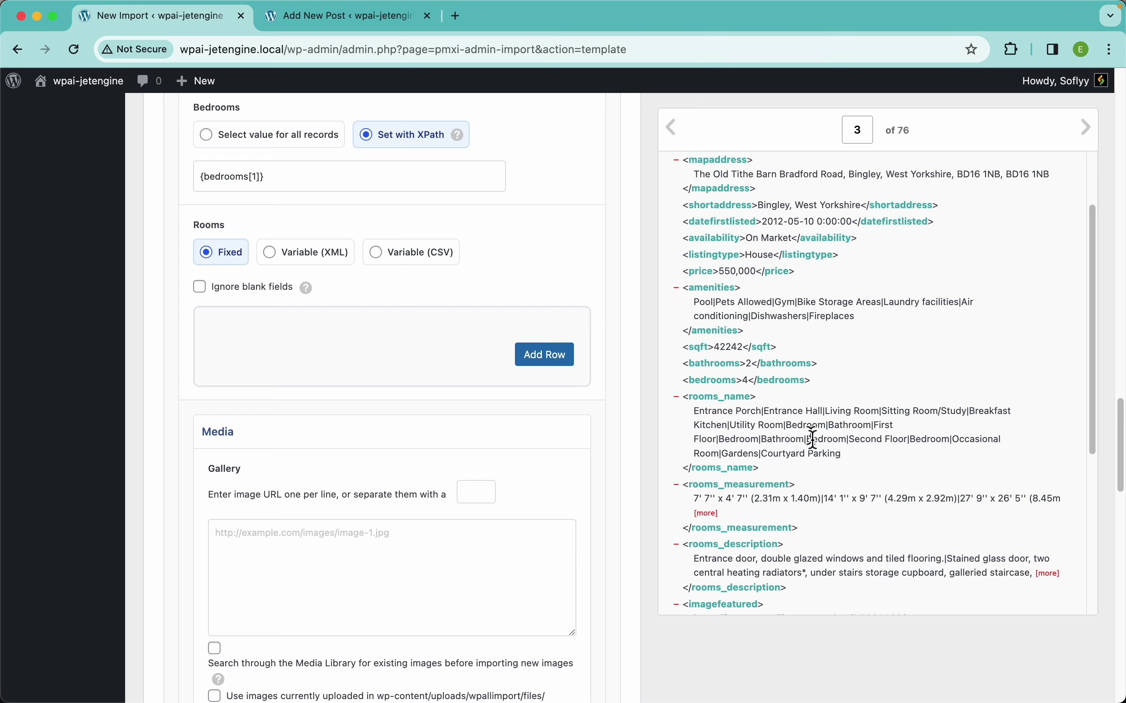
scroll(840, 423, up, 5)
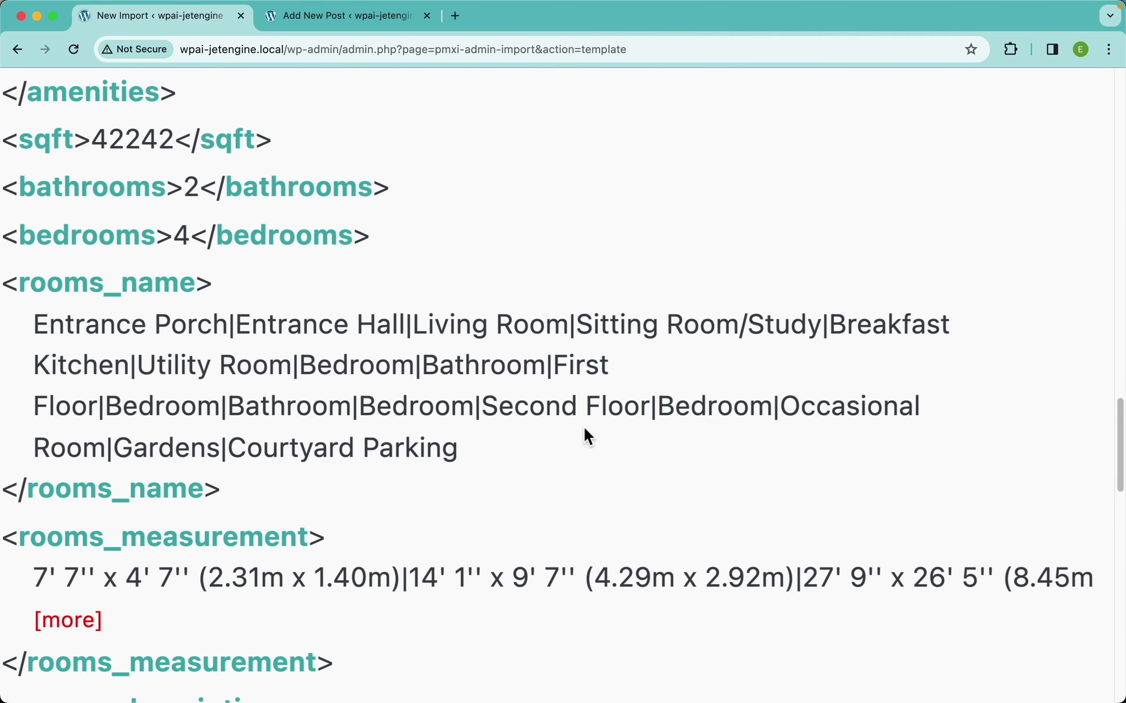
scroll(498, 414, left, 3)
scroll(460, 391, down, 5)
scroll(256, 393, down, 1)
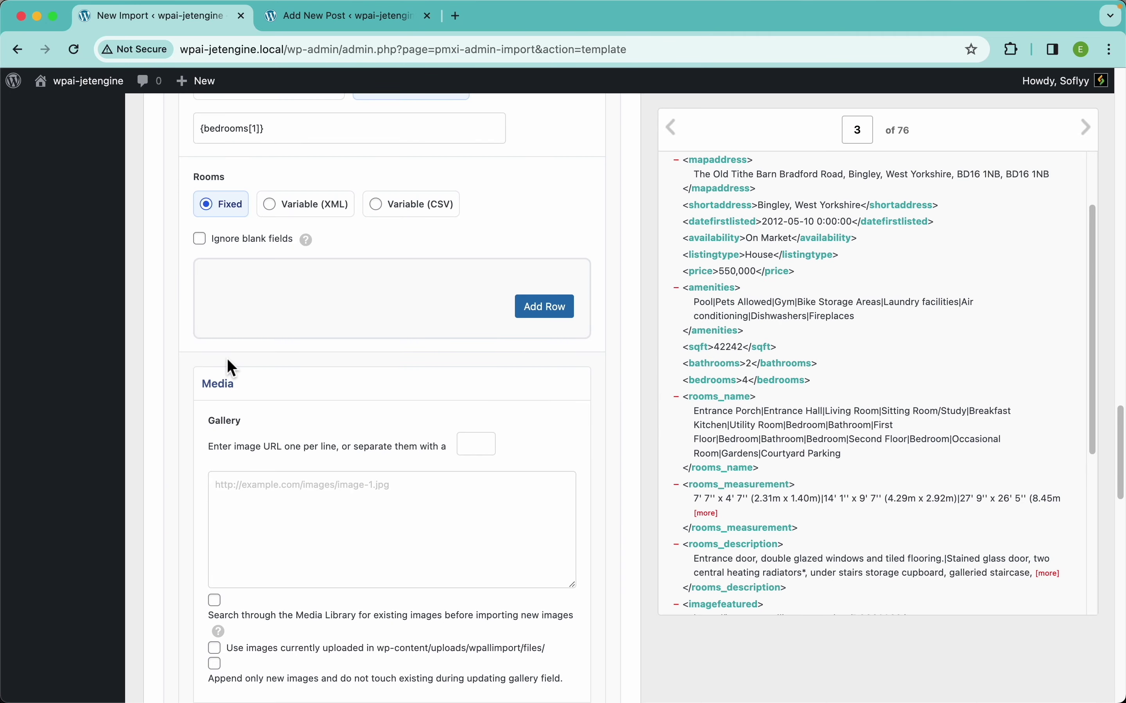
scroll(342, 314, up, 3)
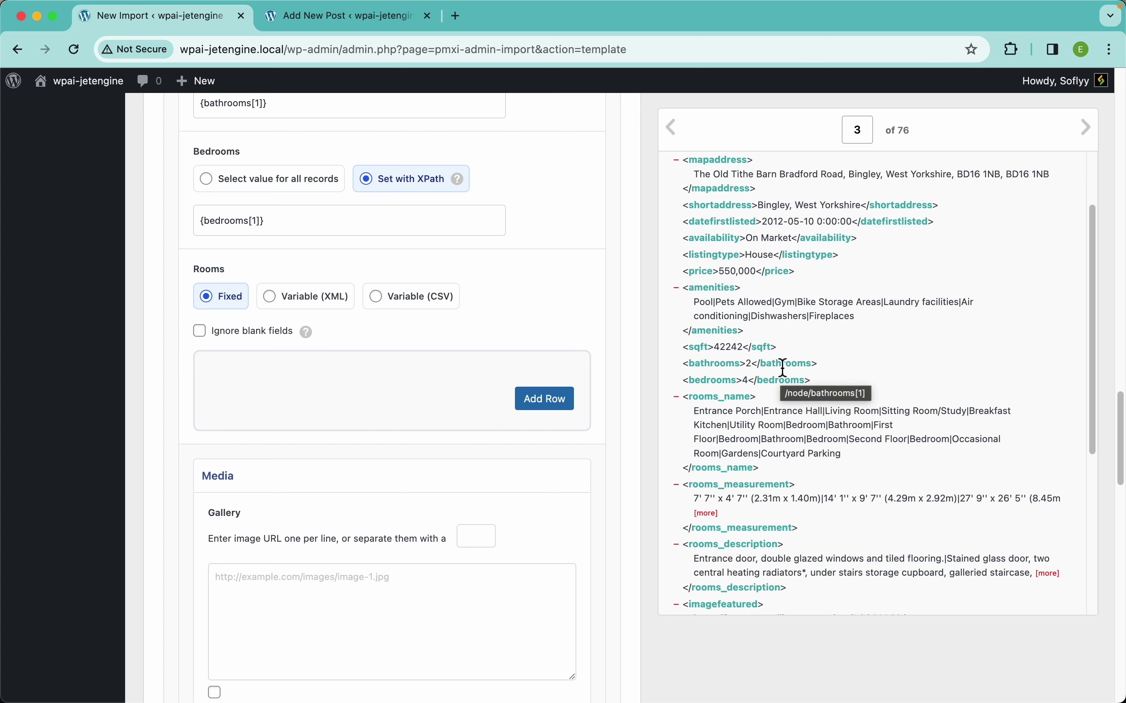
click(684, 135)
click(685, 135)
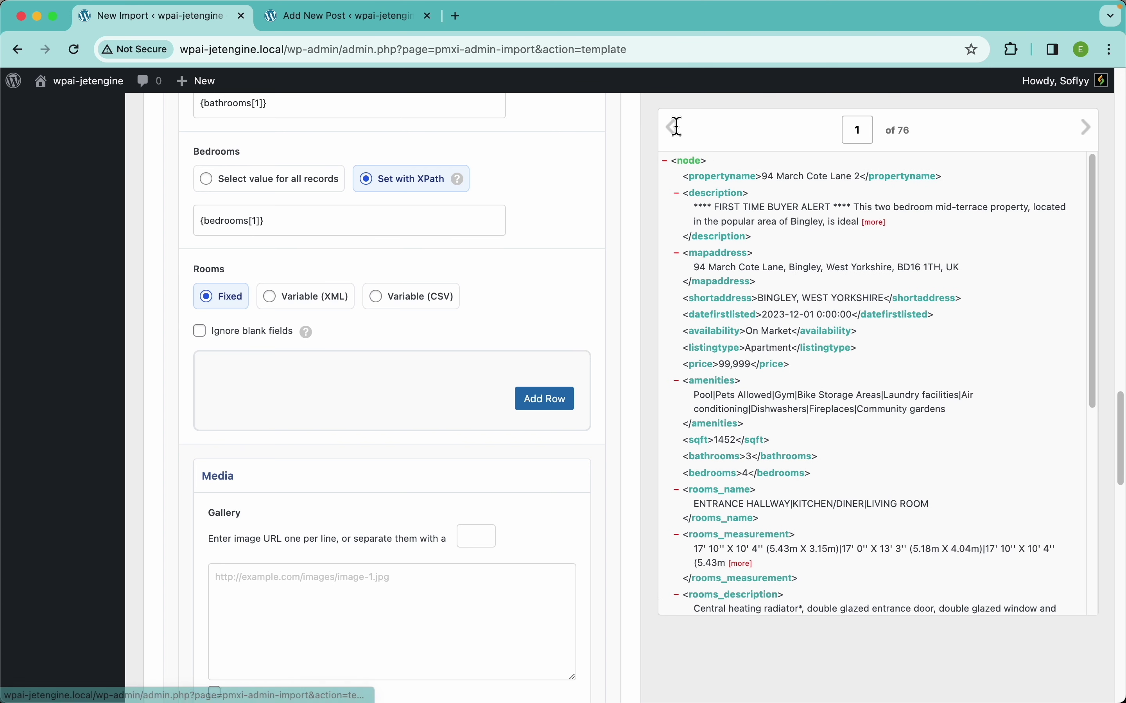
Set the Rooms repeater to Variable (CSV) with | as the separator character.
click(428, 307)
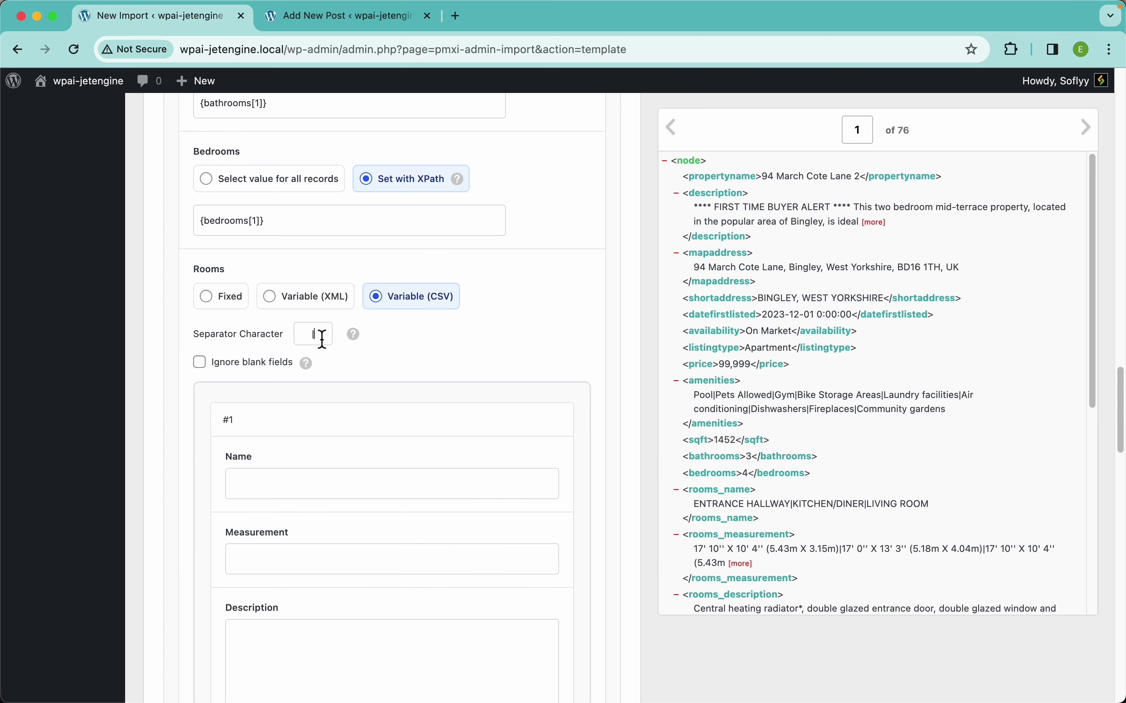
drag(308, 334, 347, 334)
click(395, 357)
scroll(812, 453, down, 3)
scroll(812, 458, down, 4)
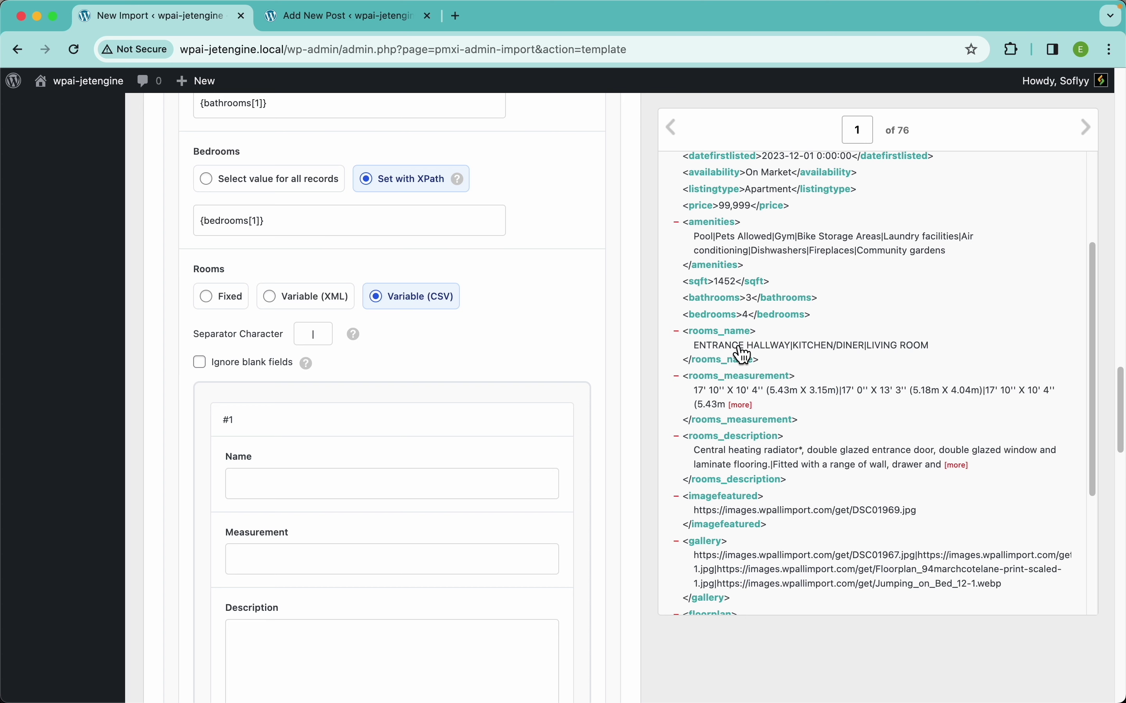
scroll(422, 432, down, 5)
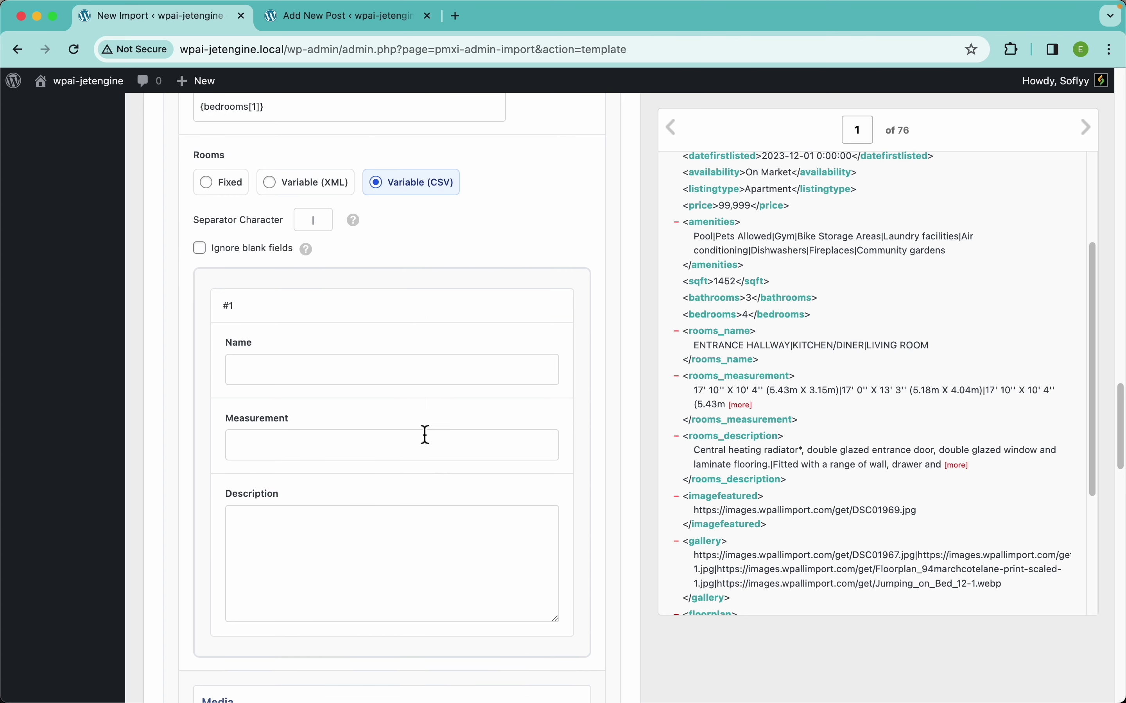
Map the Rooms repeater's name, measurement and description to {rooms_name[1]}, {rooms_measurement[1]} and {rooms_description[1]}, and enable ignoring blank fields.
scroll(426, 435, down, 2)
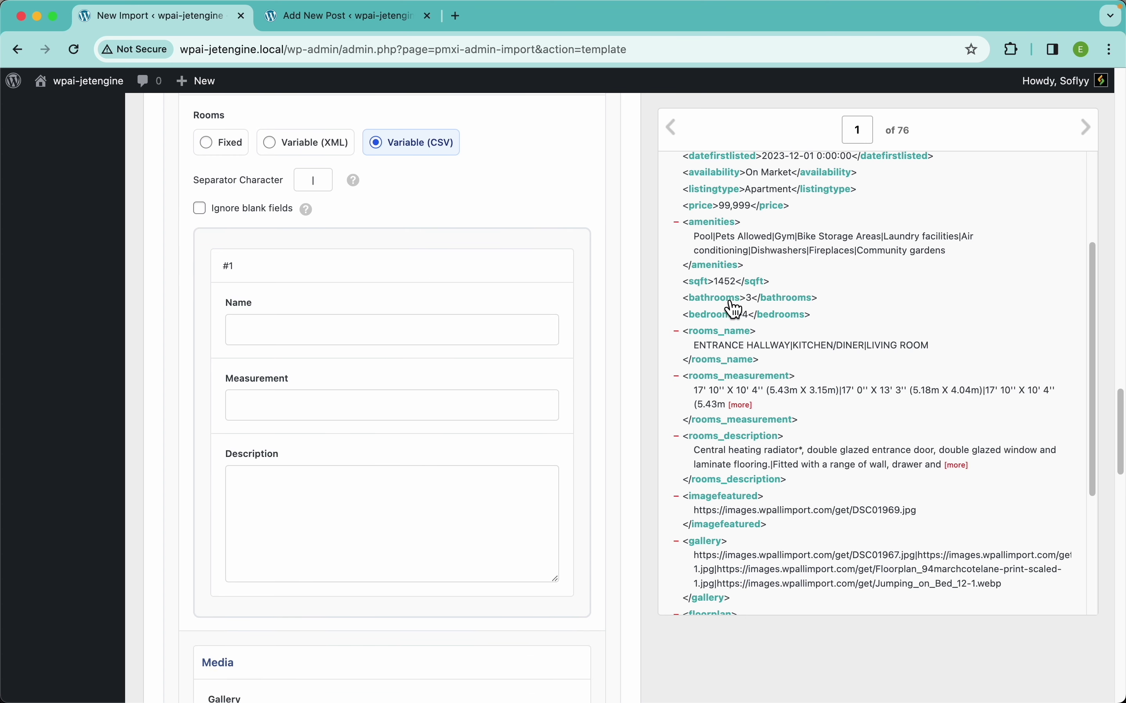
drag(729, 345, 482, 335)
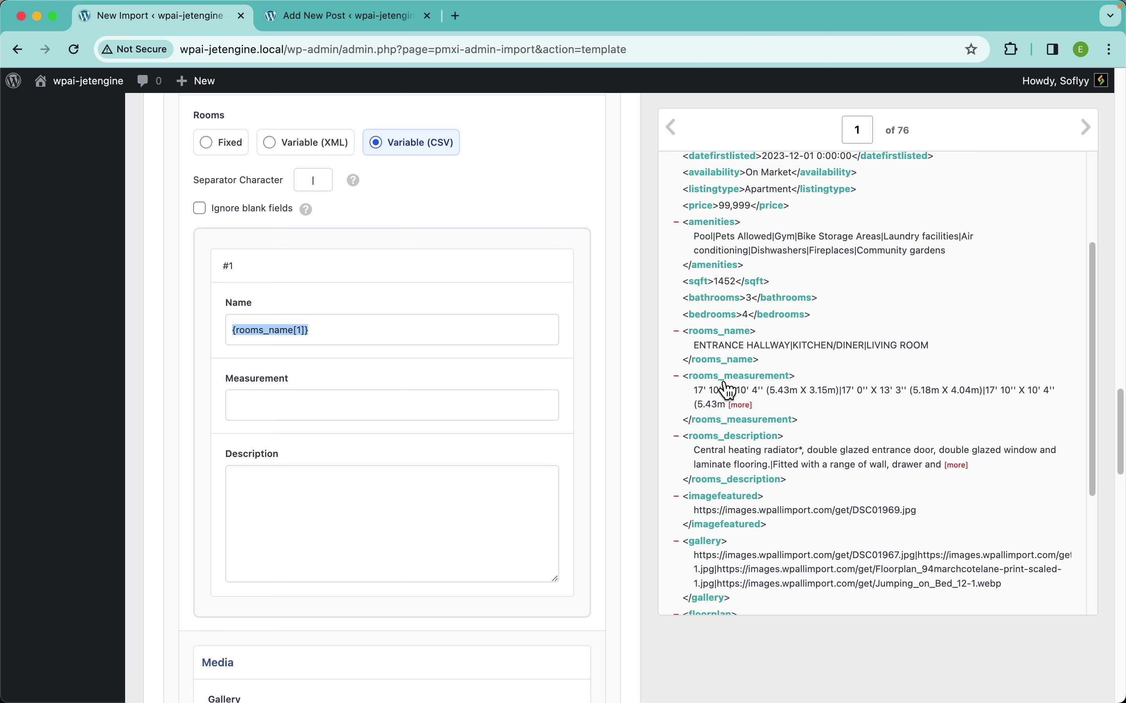
drag(727, 386, 535, 407)
drag(727, 439, 470, 531)
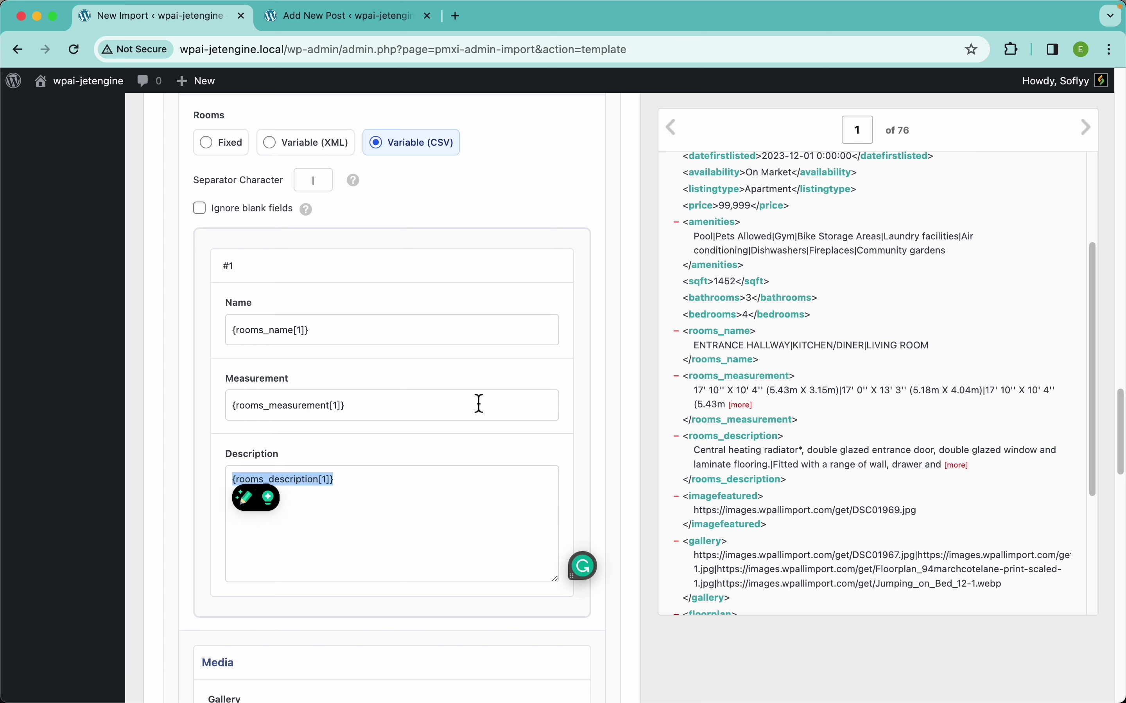
click(236, 219)
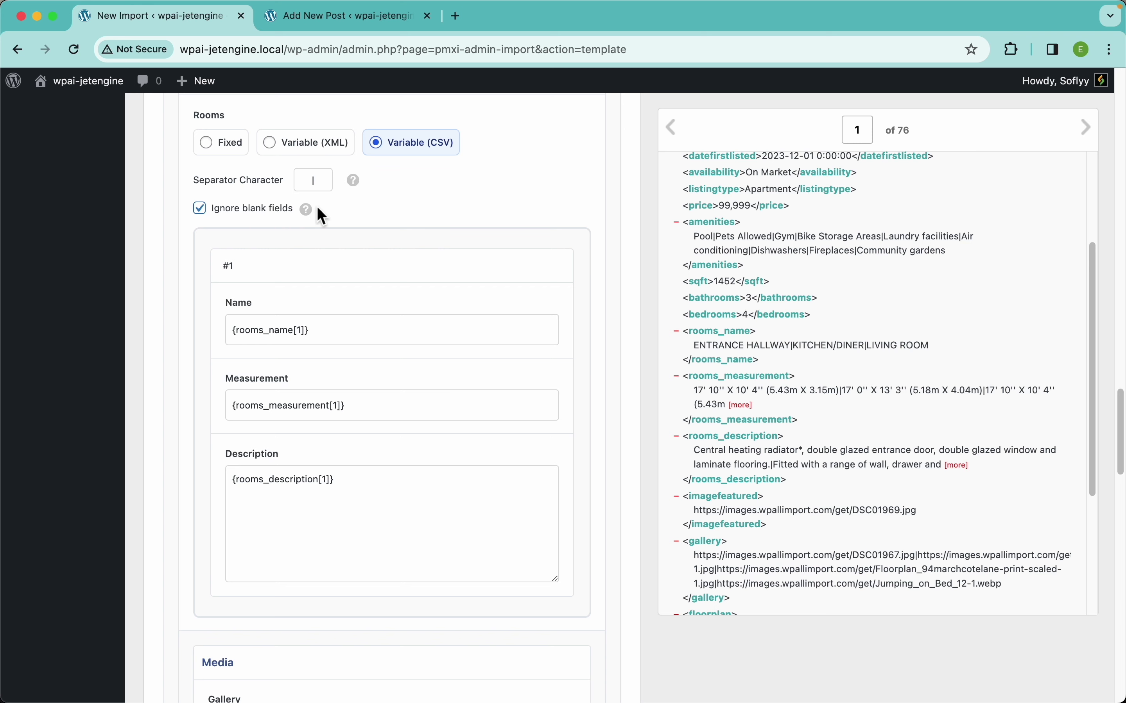
mouse_move(314, 216)
Map the Gallery field in the Media section to {gallery[1]} and set its image URL separator to |.
scroll(405, 419, down, 8)
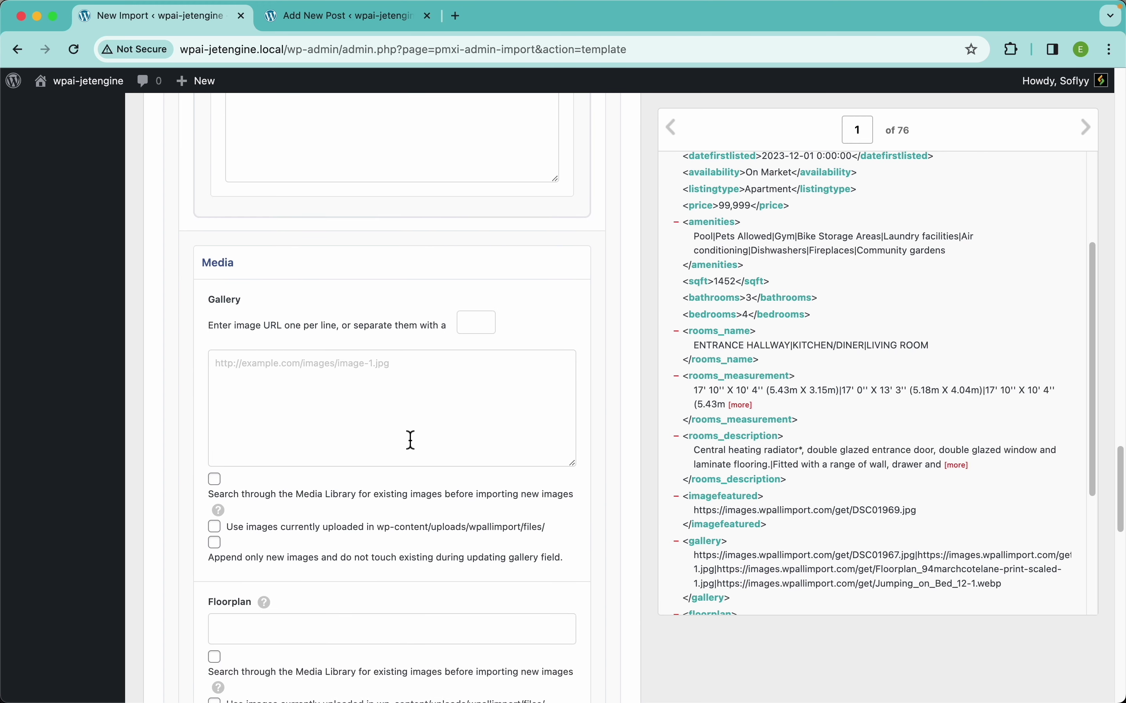
scroll(411, 440, down, 2)
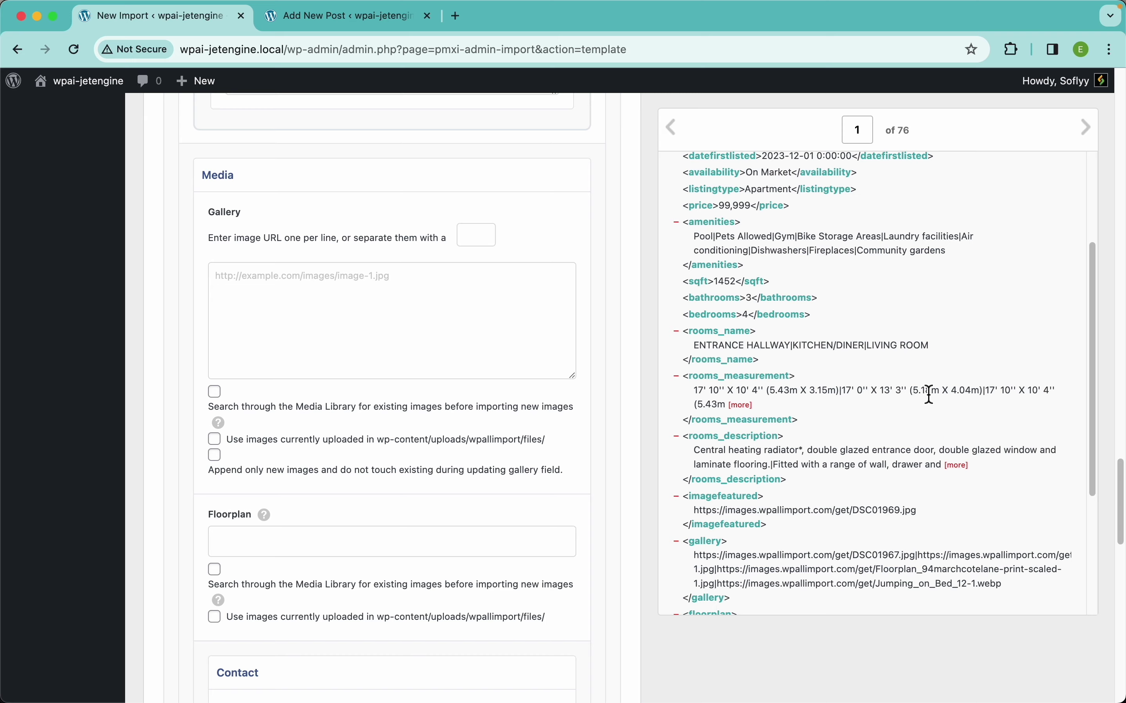
scroll(930, 393, down, 3)
scroll(930, 393, down, 2)
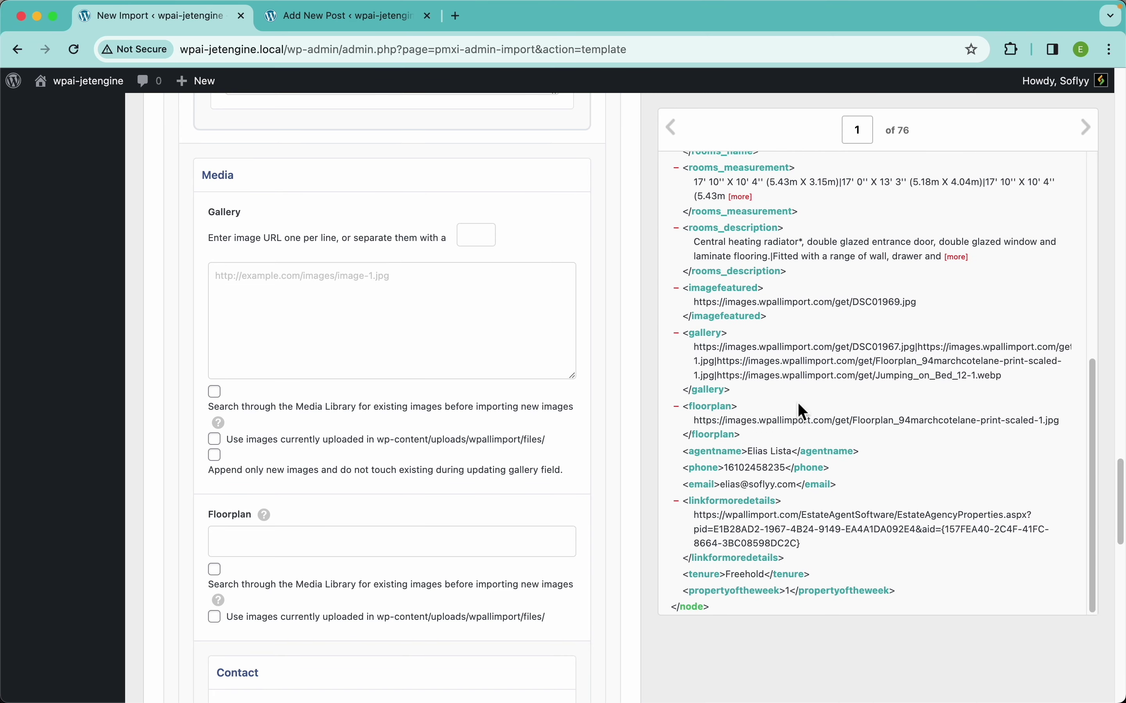
drag(705, 337, 444, 298)
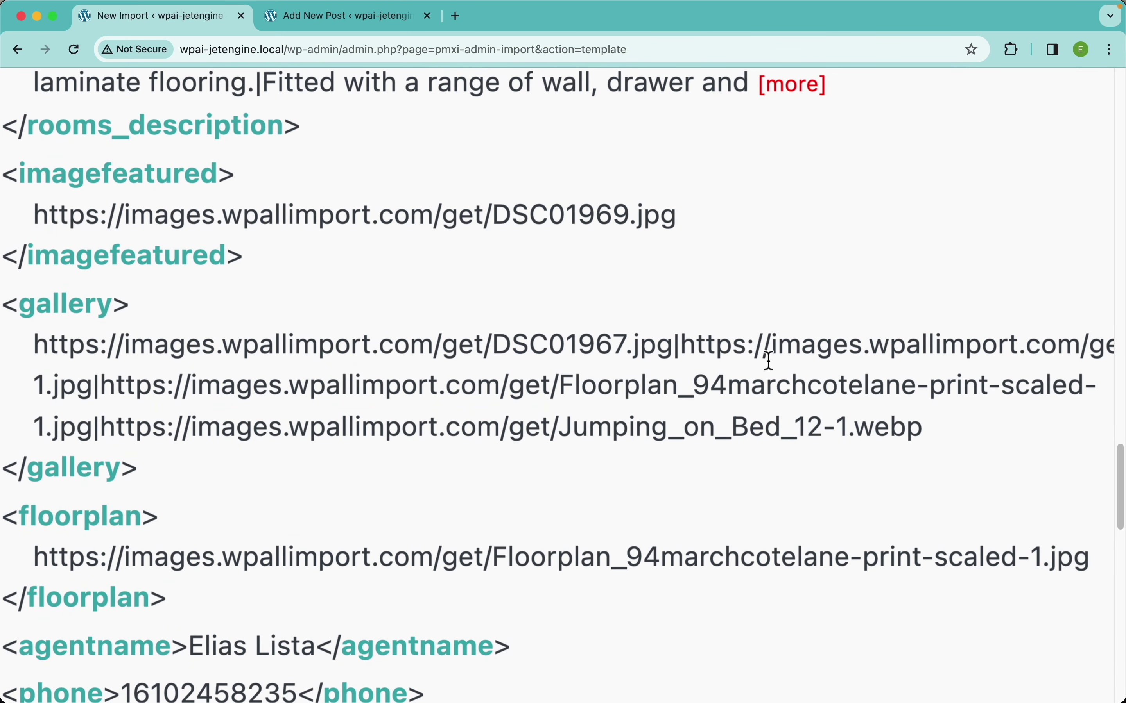
drag(684, 345, 673, 346)
scroll(673, 360, down, 10)
click(467, 244)
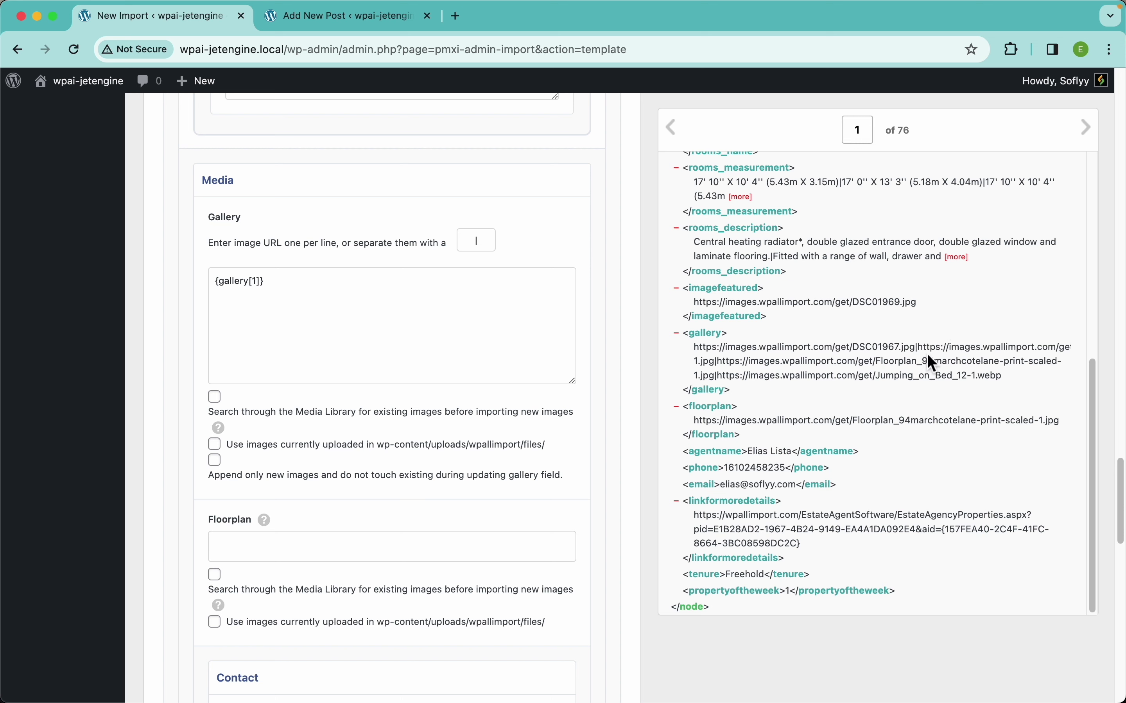
Have the Gallery field search the Media Library for existing images before importing, matching images by URL.
click(223, 413)
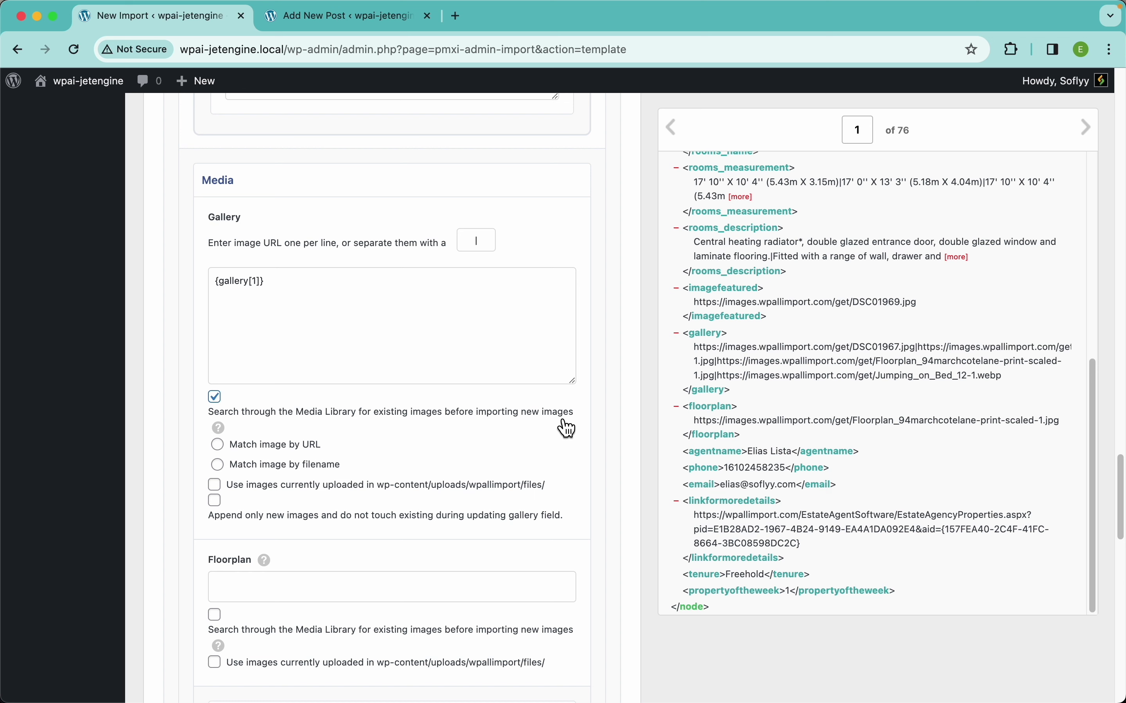
mouse_move(223, 431)
click(364, 416)
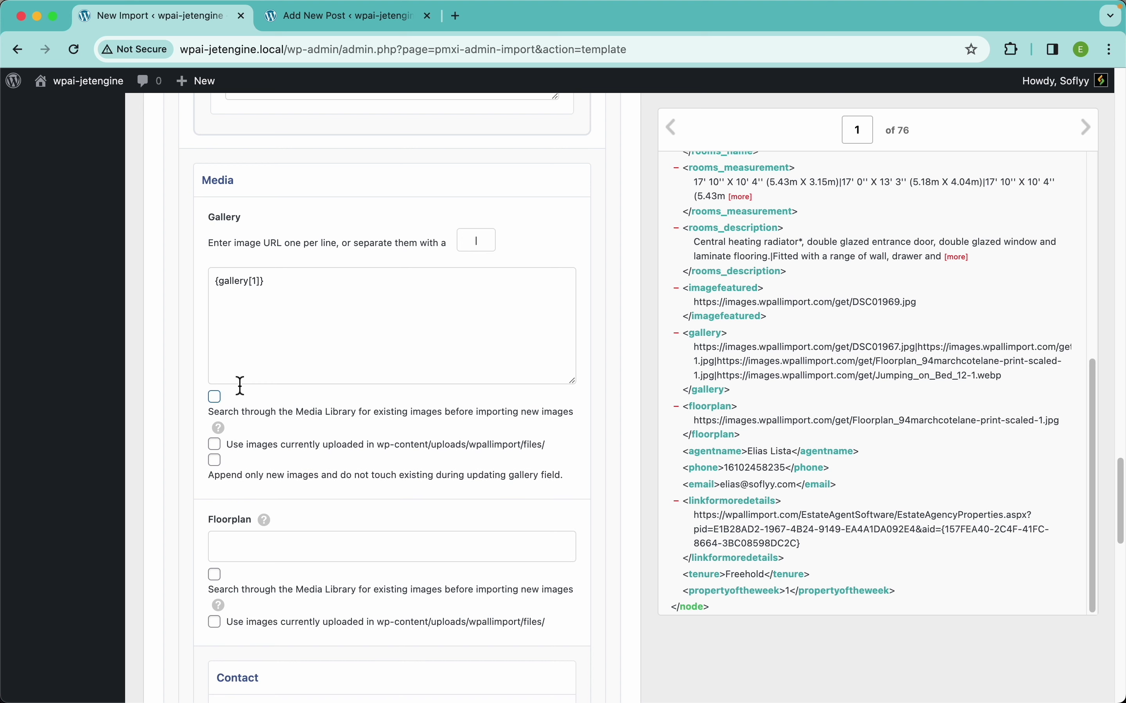
click(219, 398)
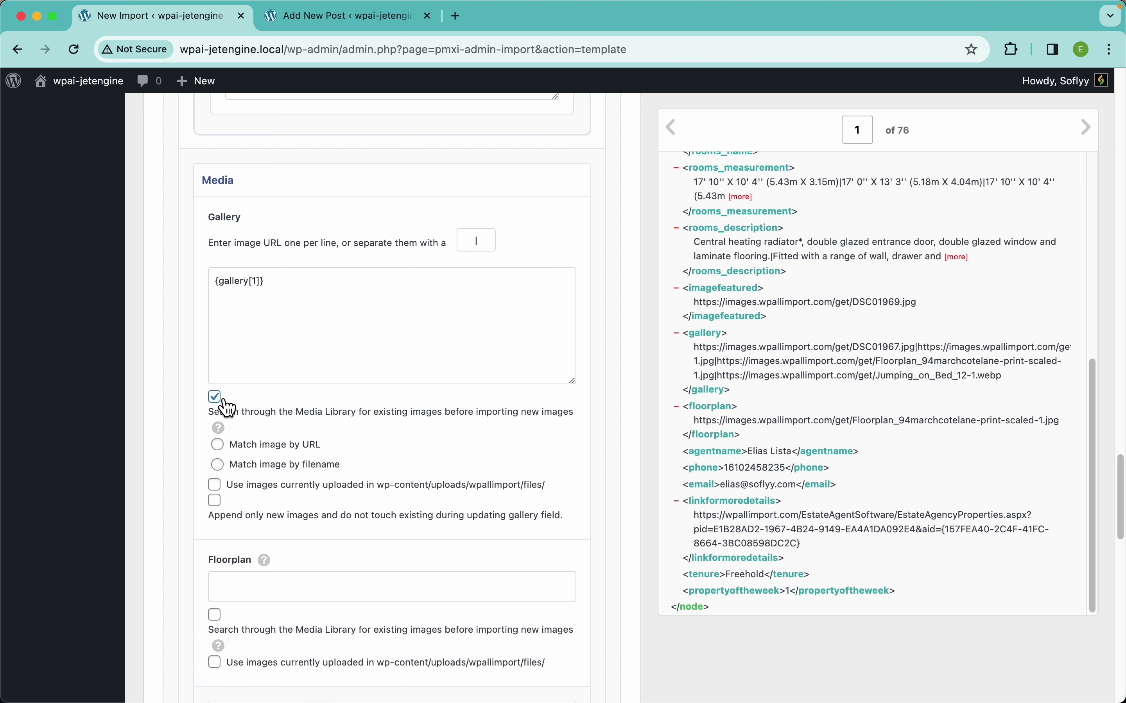
click(278, 445)
Map the Floorplan field to {floorplan[1]} and have it search the Media Library for existing images, matching by URL.
scroll(382, 465, down, 6)
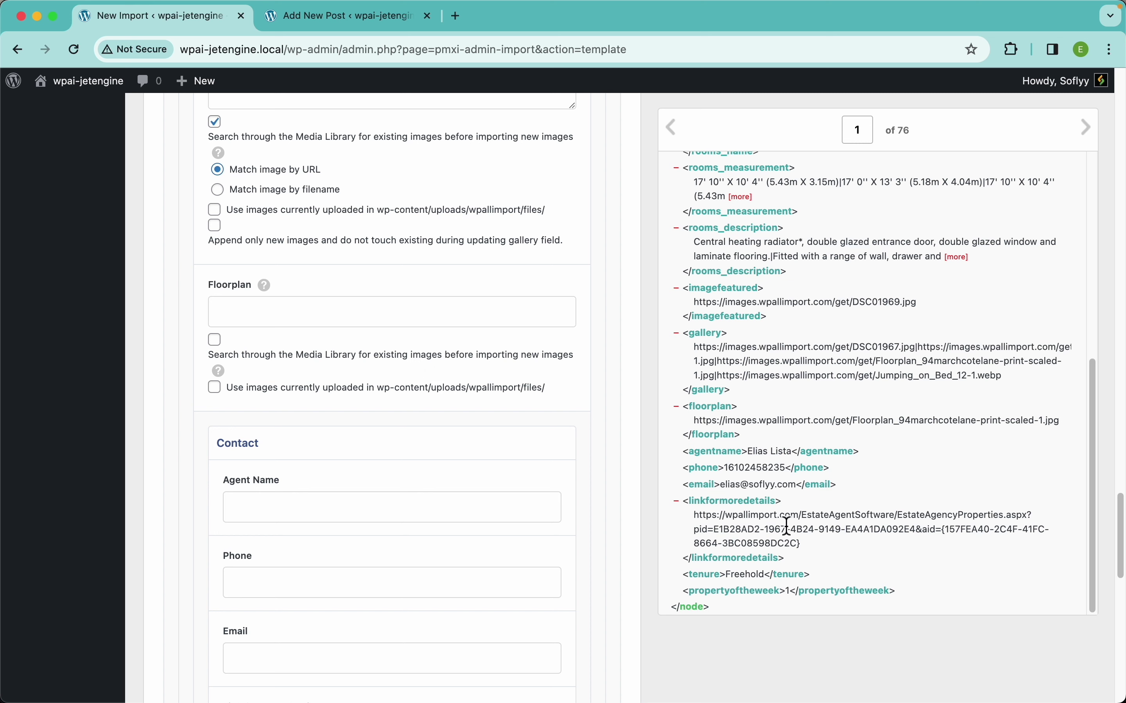
drag(716, 420, 518, 318)
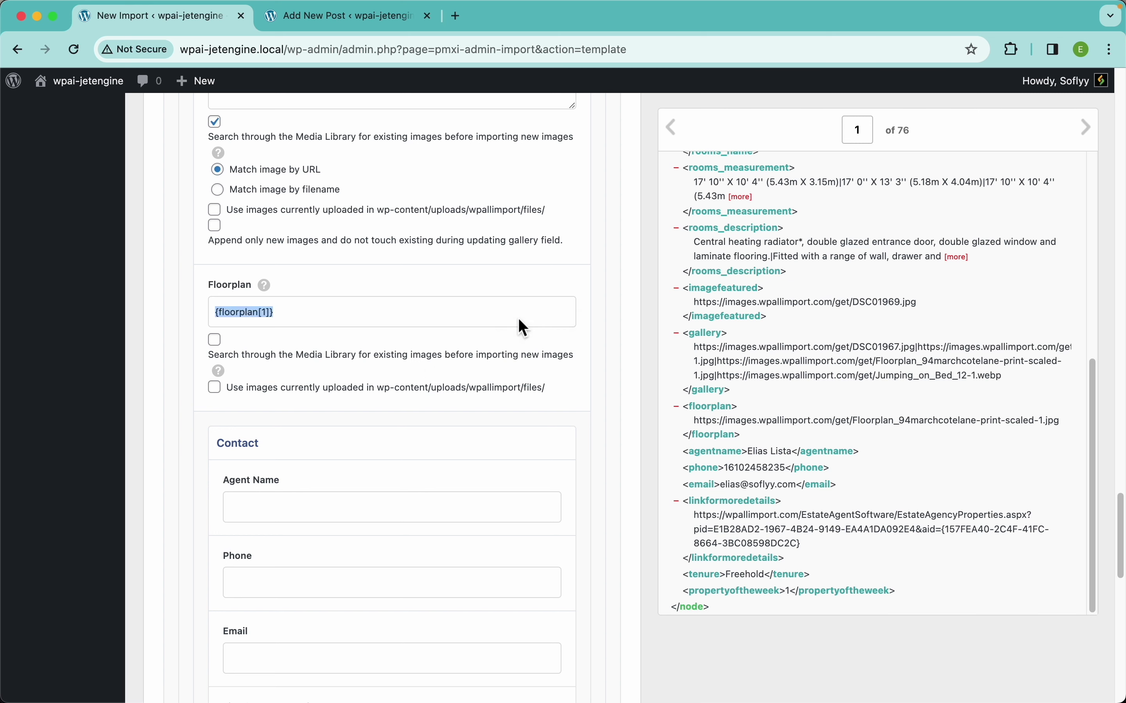
click(334, 367)
click(286, 388)
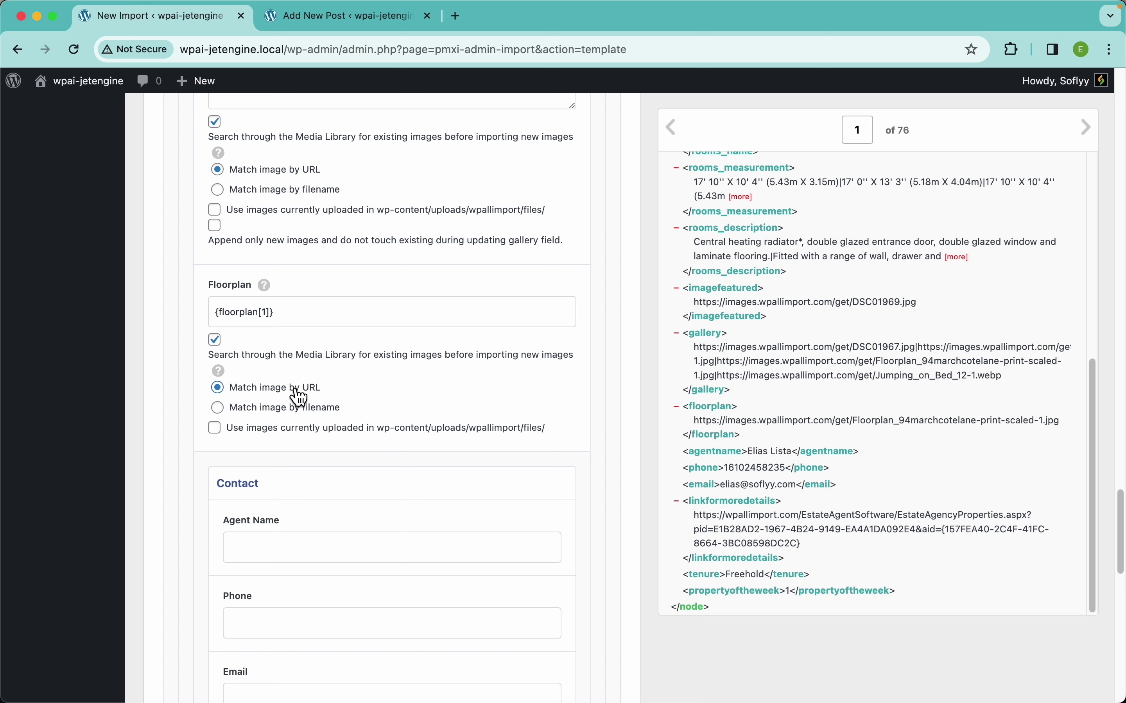
Map the Contact fields for agent name, phone, email and details link to {agentname[1]}, {phone[1]}, {email[1]} and {linkformoredetails[1]}.
scroll(413, 420, down, 5)
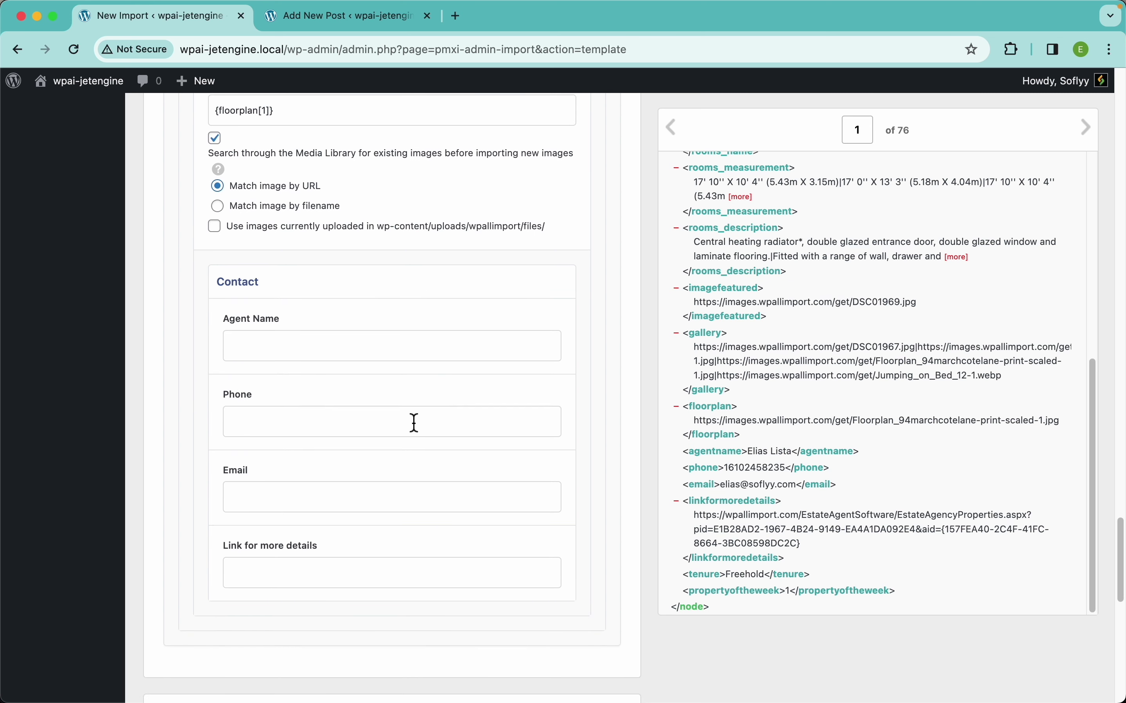
scroll(390, 382, down, 2)
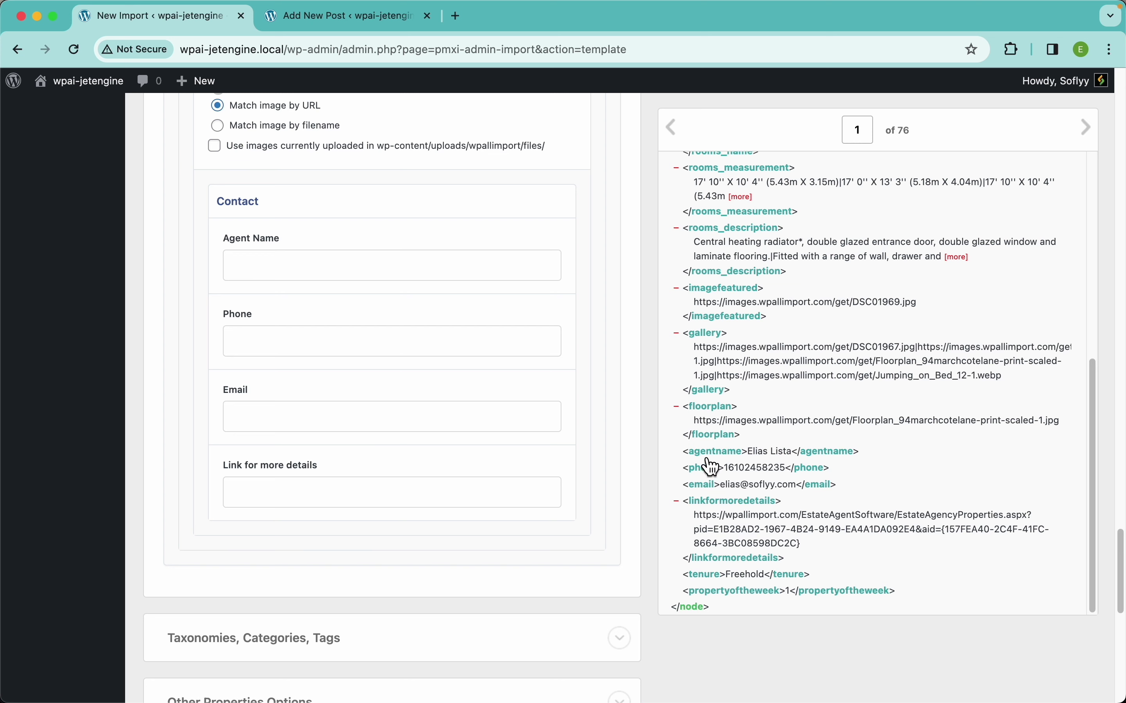
drag(711, 451, 484, 265)
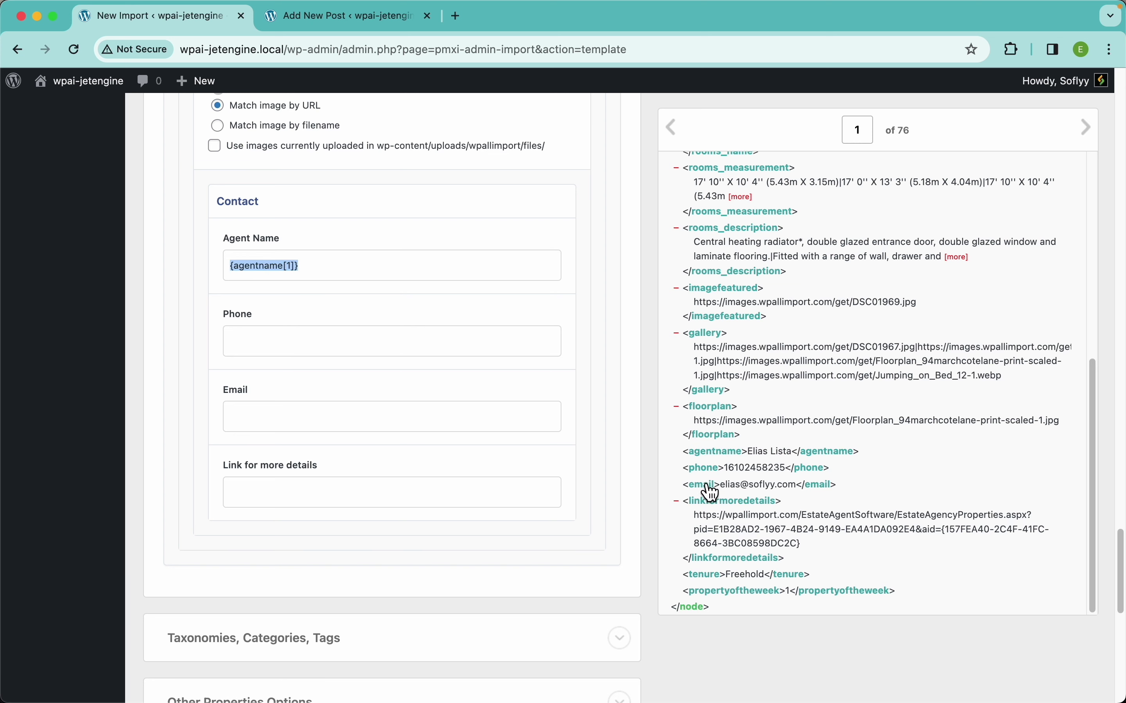
drag(711, 468, 398, 352)
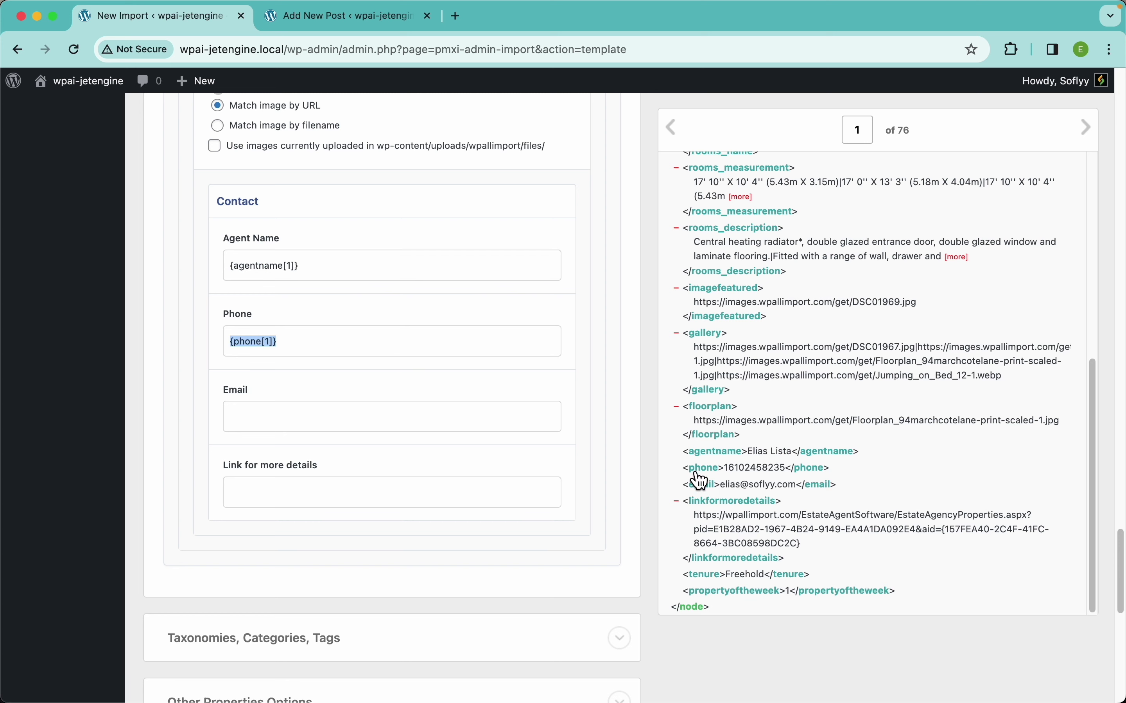
drag(702, 492, 492, 430)
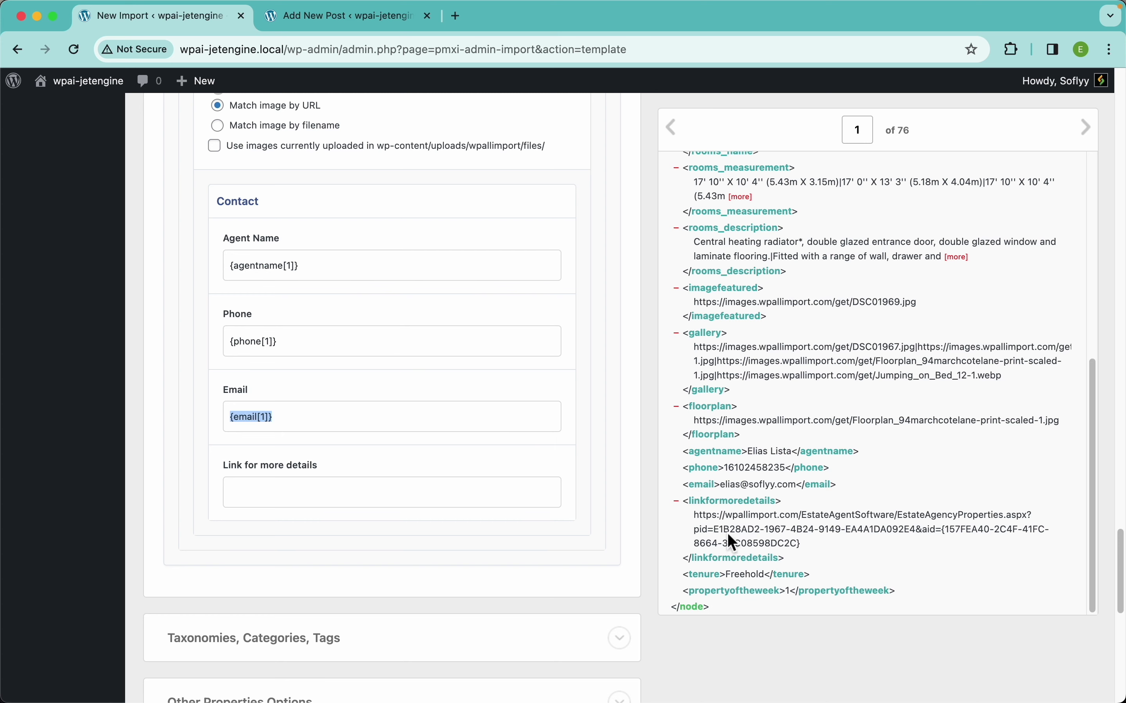
drag(719, 517, 520, 500)
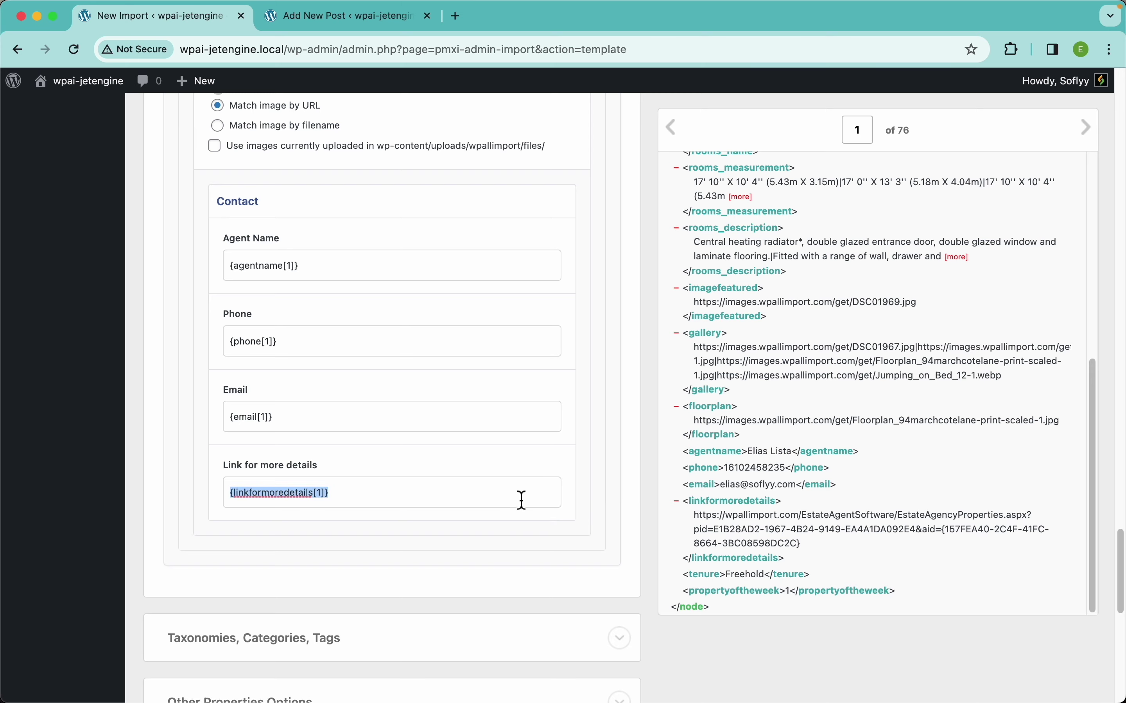
click(615, 457)
Review the Listing Info mappings from Map Address to Amenities, including the help note on specifying multiple amenity values.
scroll(353, 401, up, 20)
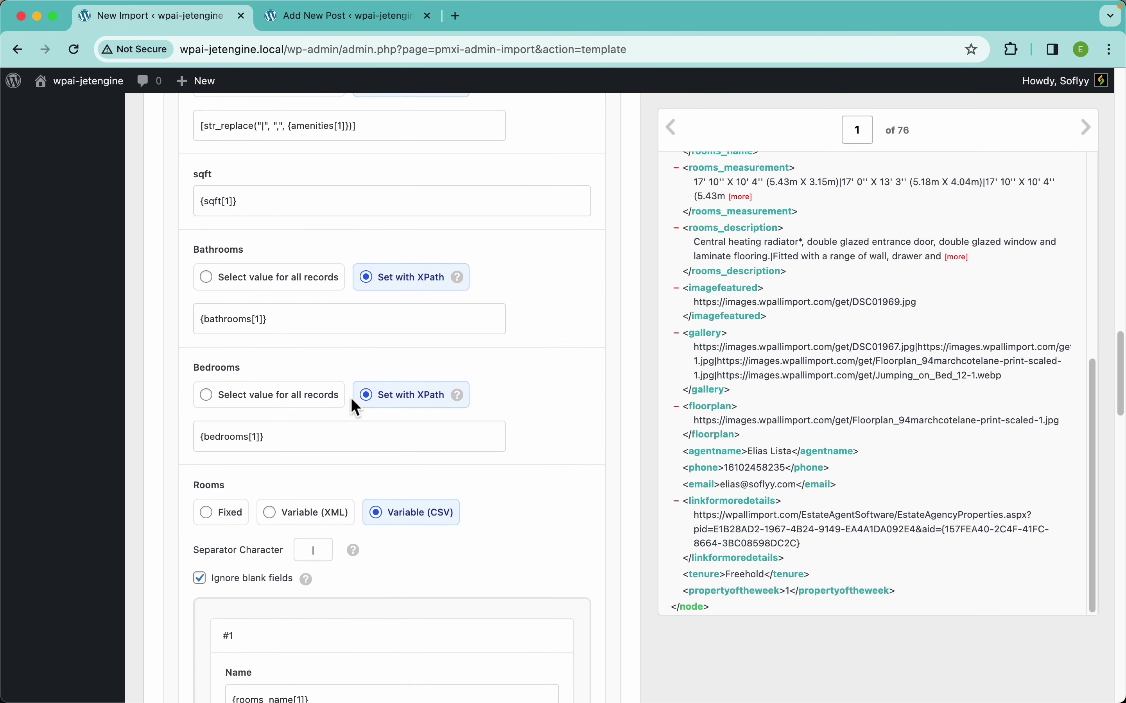
scroll(350, 398, up, 15)
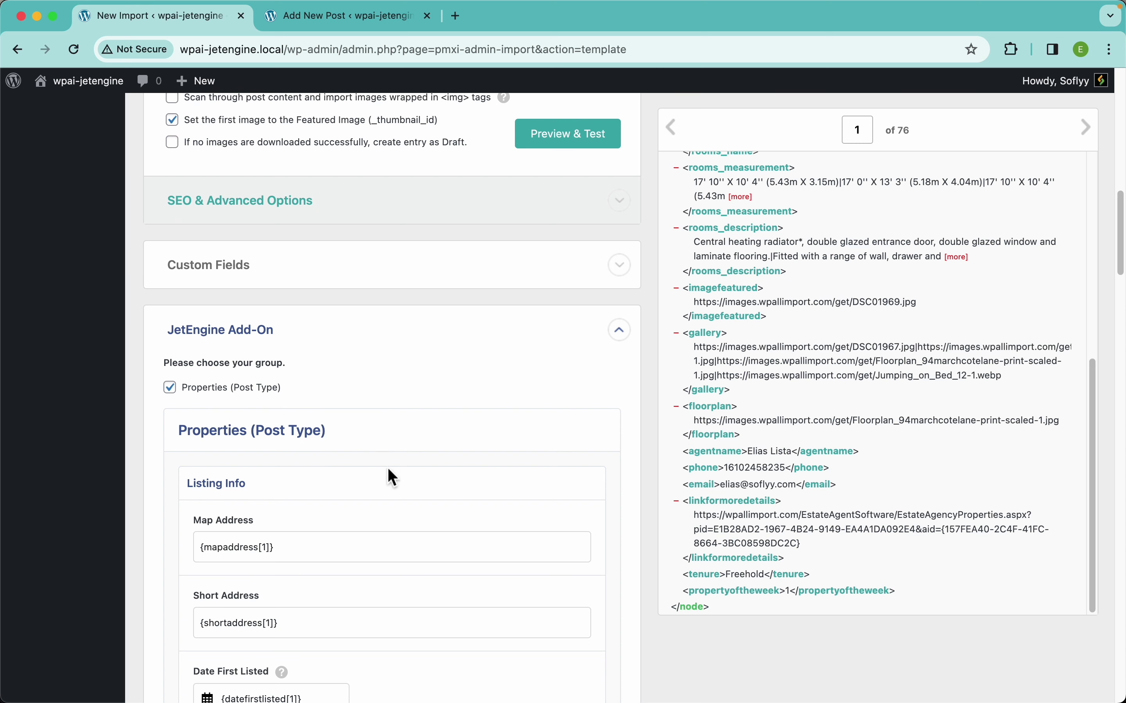
scroll(383, 488, down, 1)
scroll(380, 486, down, 5)
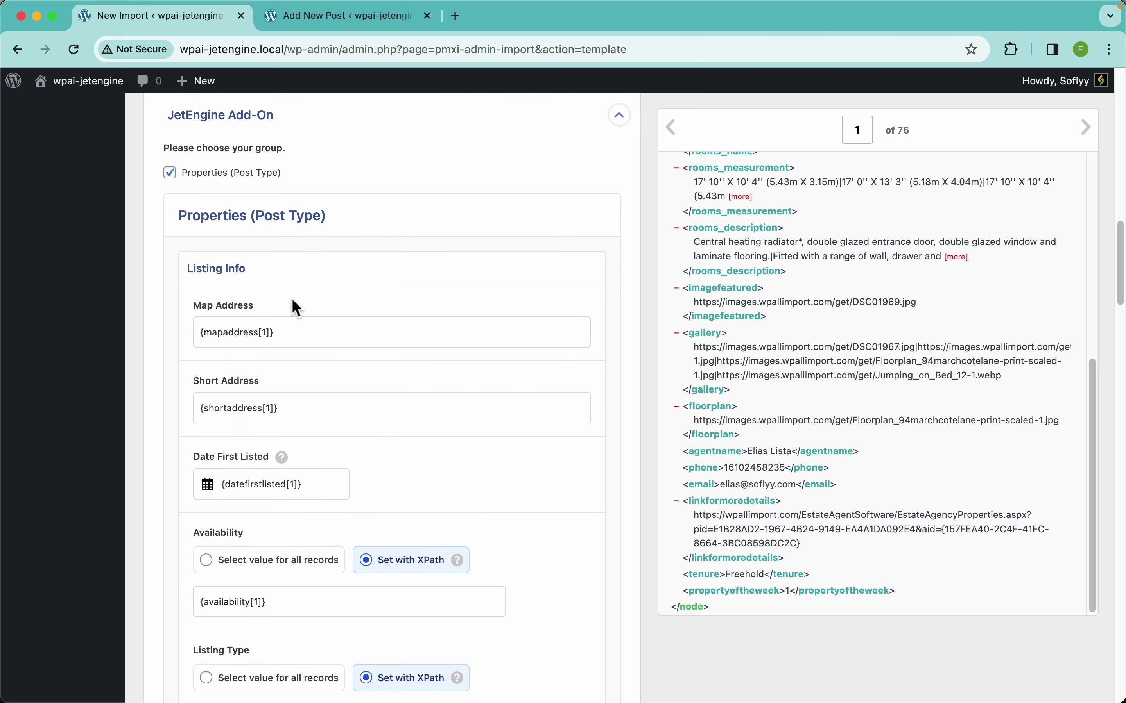
scroll(316, 391, down, 6)
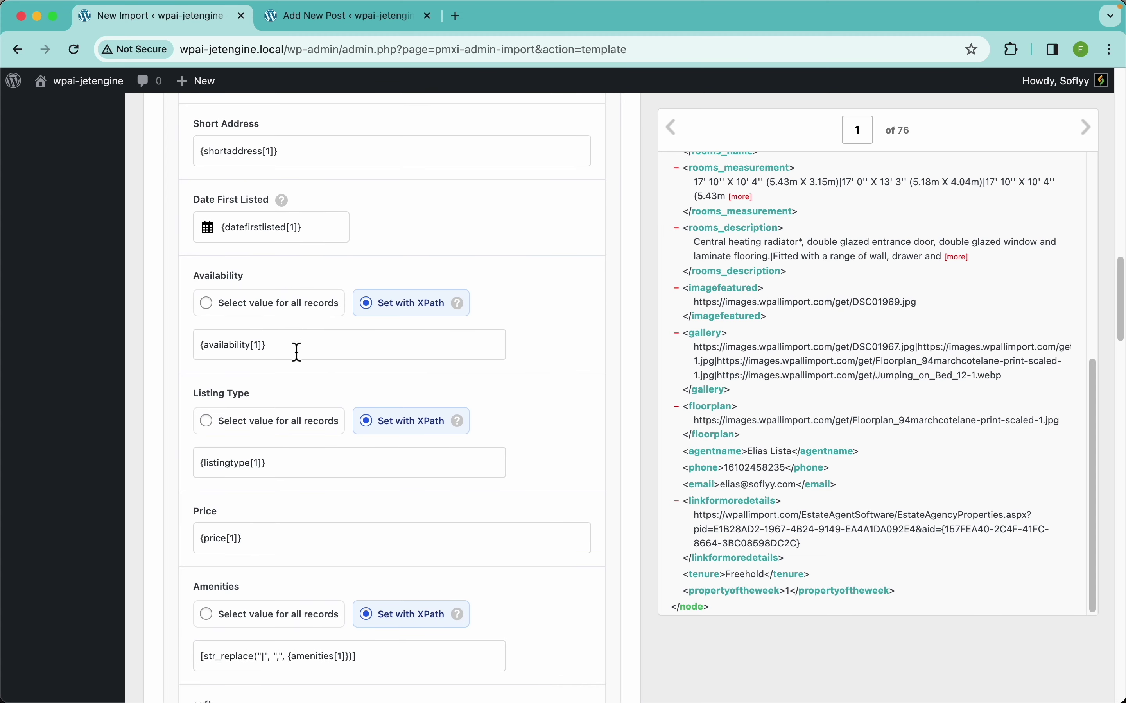
scroll(296, 433, down, 7)
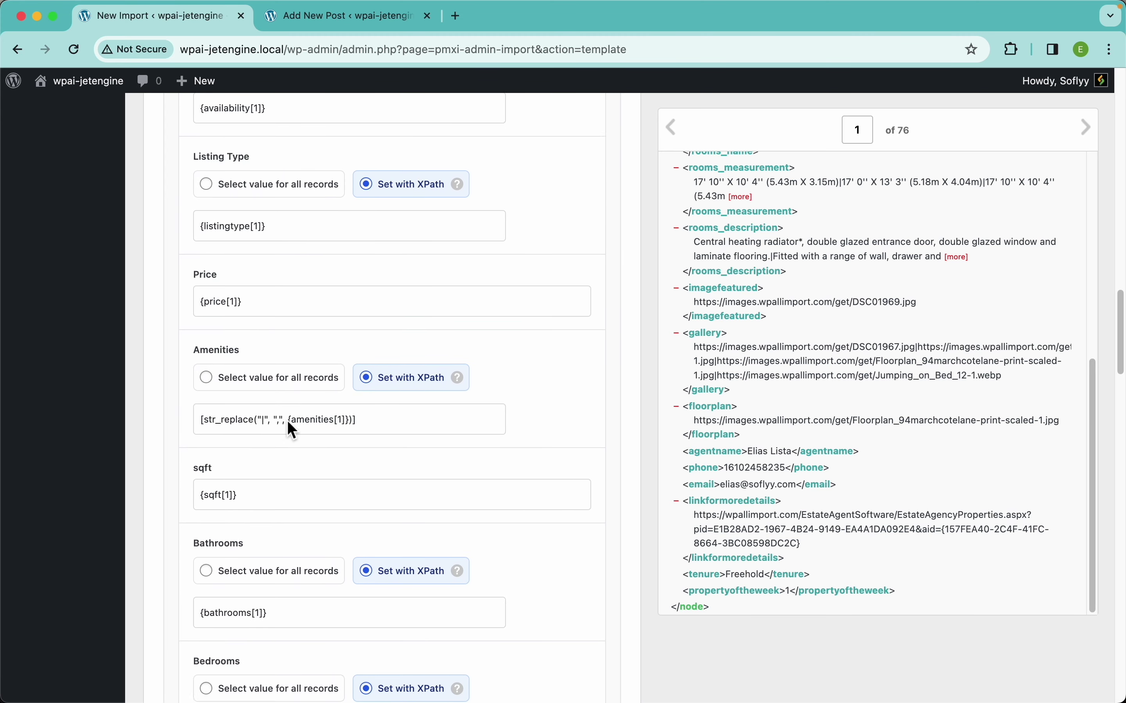
drag(381, 362, 171, 352)
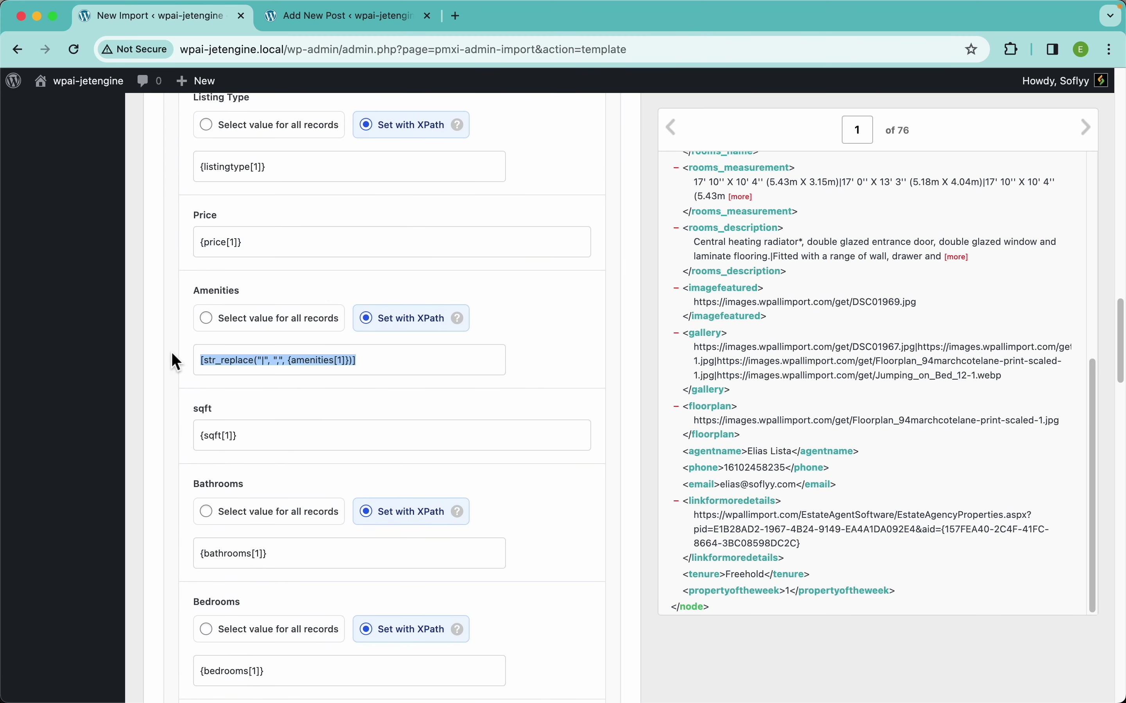
click(286, 372)
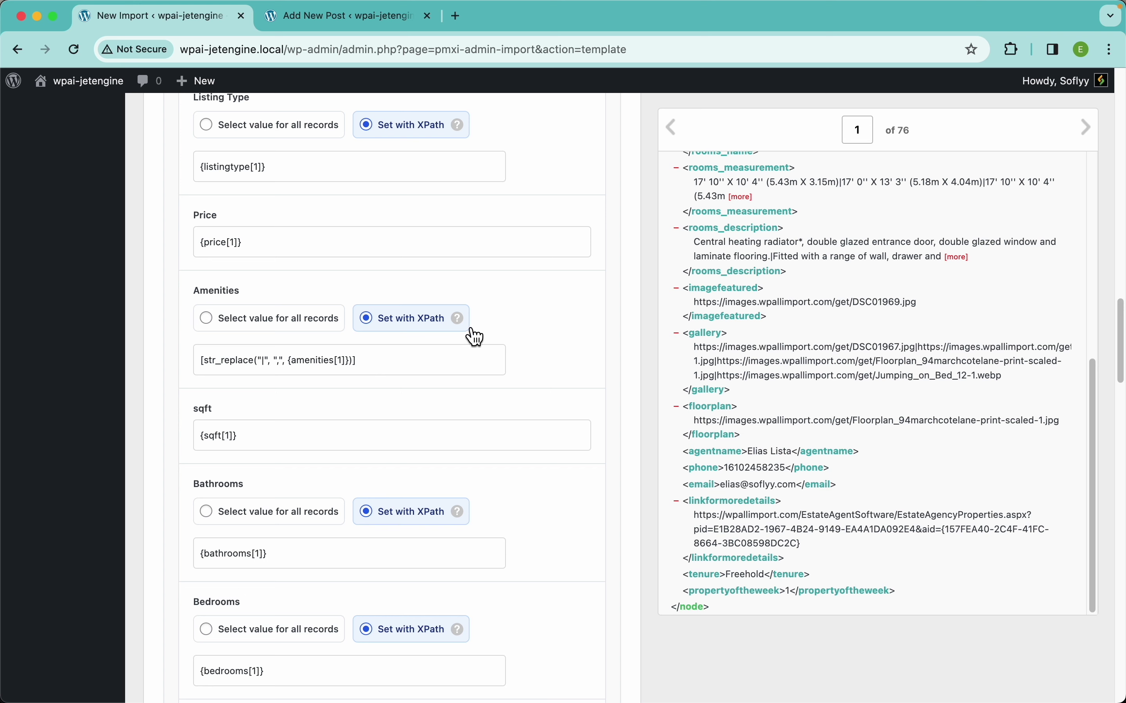
mouse_move(467, 325)
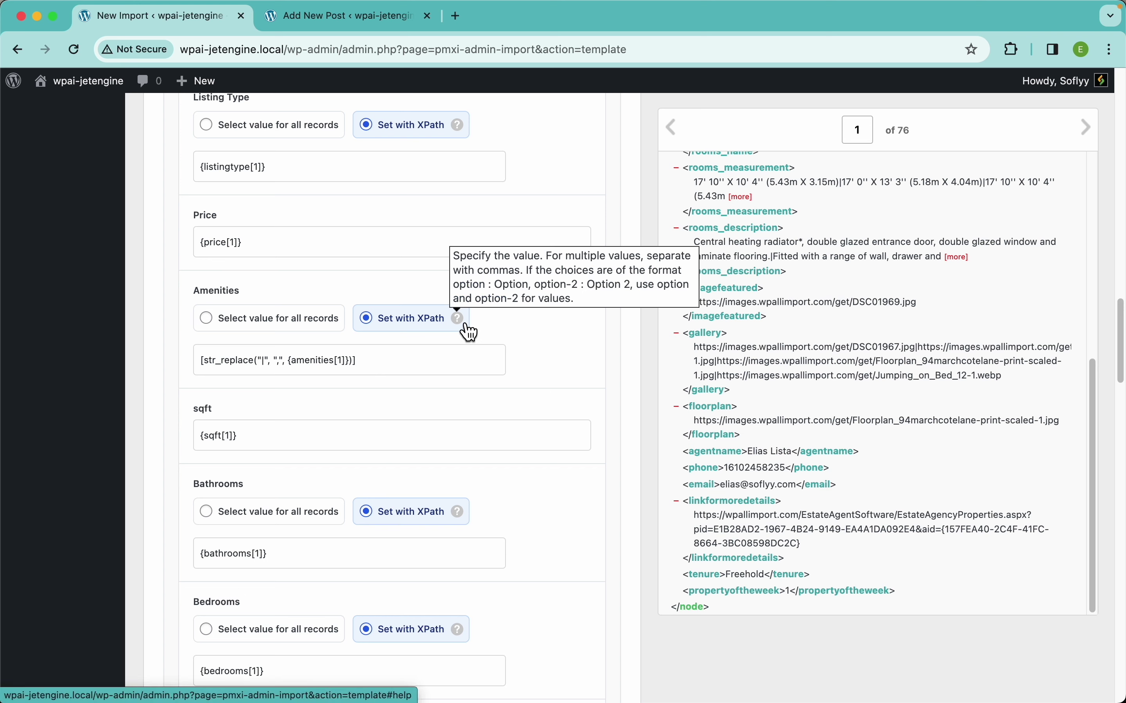
Review the mappings from sqft through the Rooms repeater, the Media fields and the Contact fields.
scroll(368, 418, down, 5)
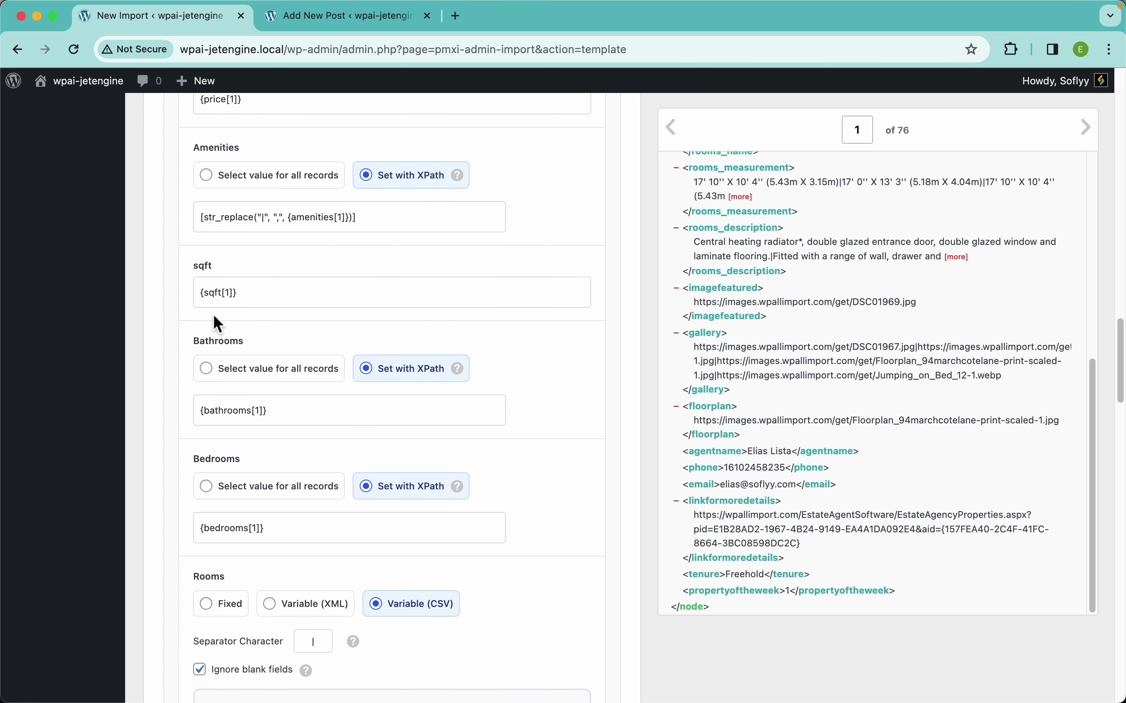
scroll(311, 367, down, 2)
scroll(284, 423, down, 4)
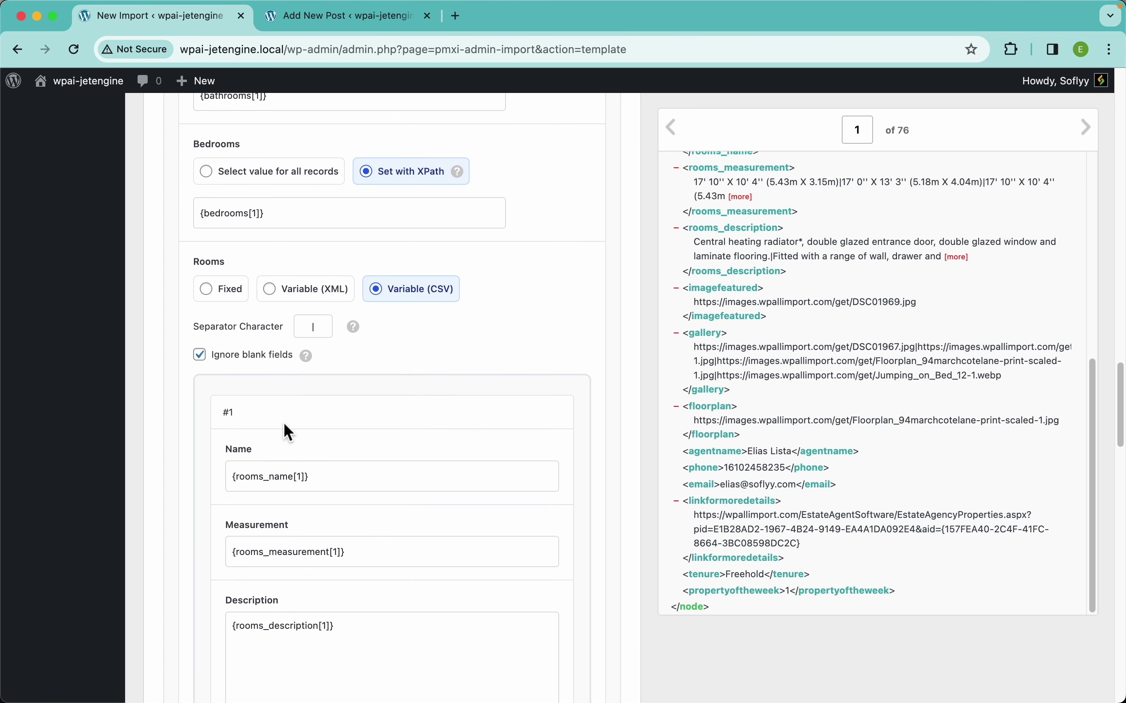
scroll(503, 325, down, 3)
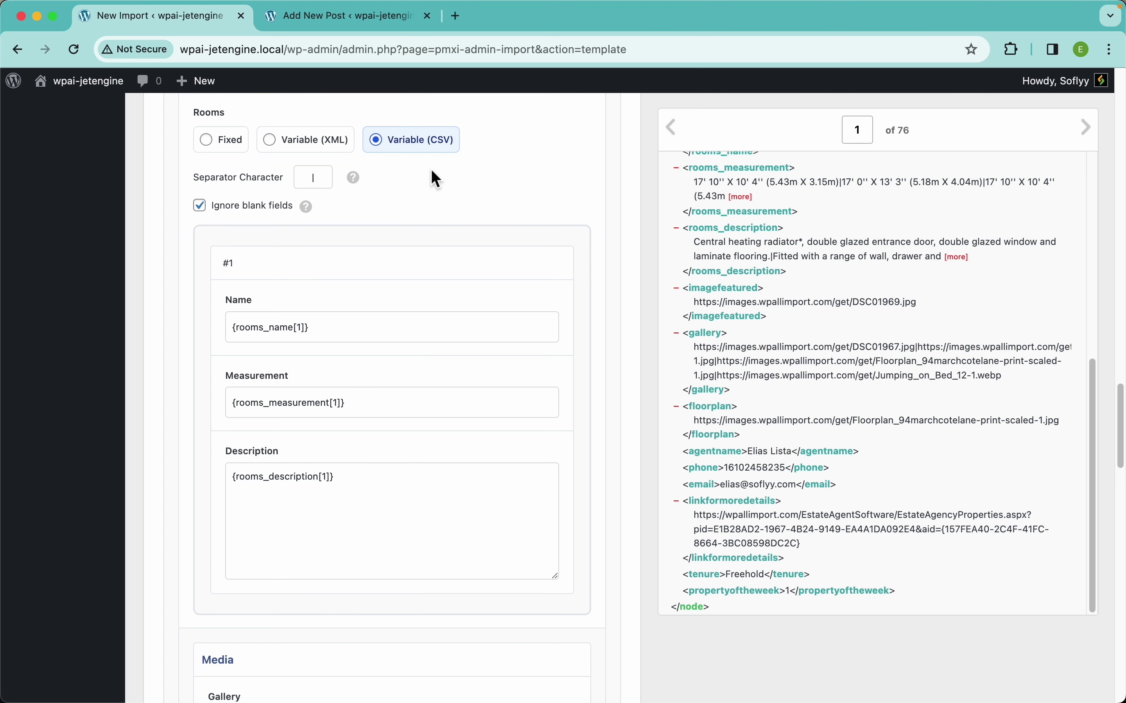
scroll(389, 385, down, 4)
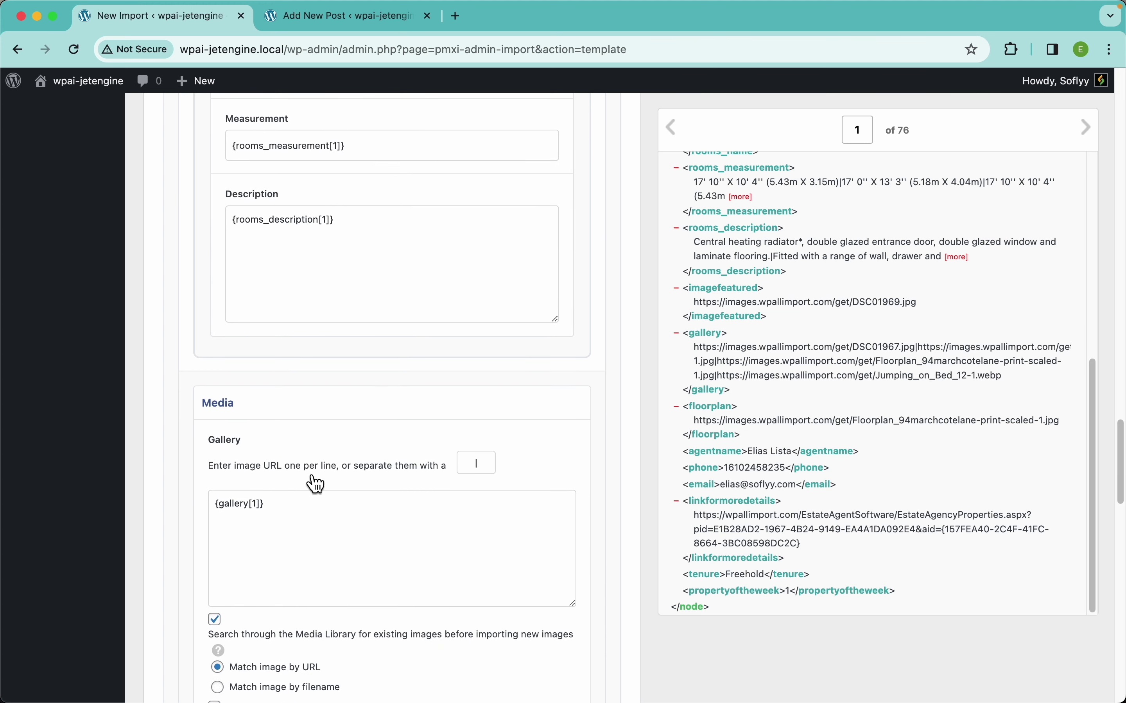
scroll(314, 483, down, 6)
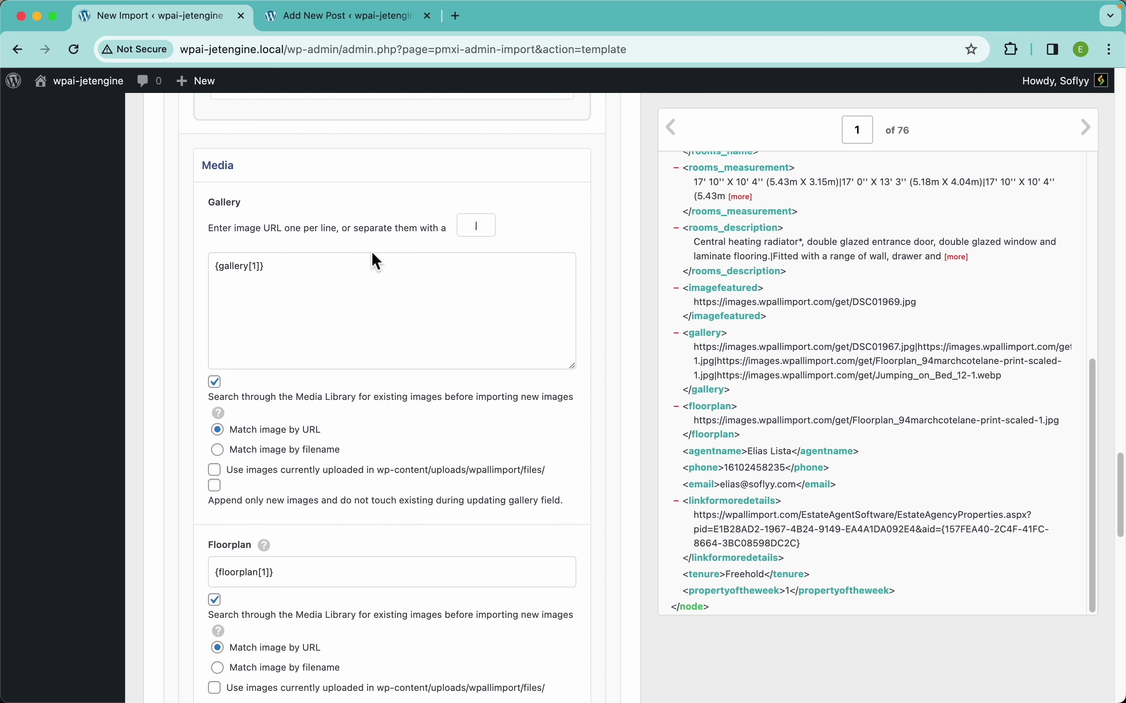
scroll(452, 382, down, 4)
scroll(316, 504, down, 8)
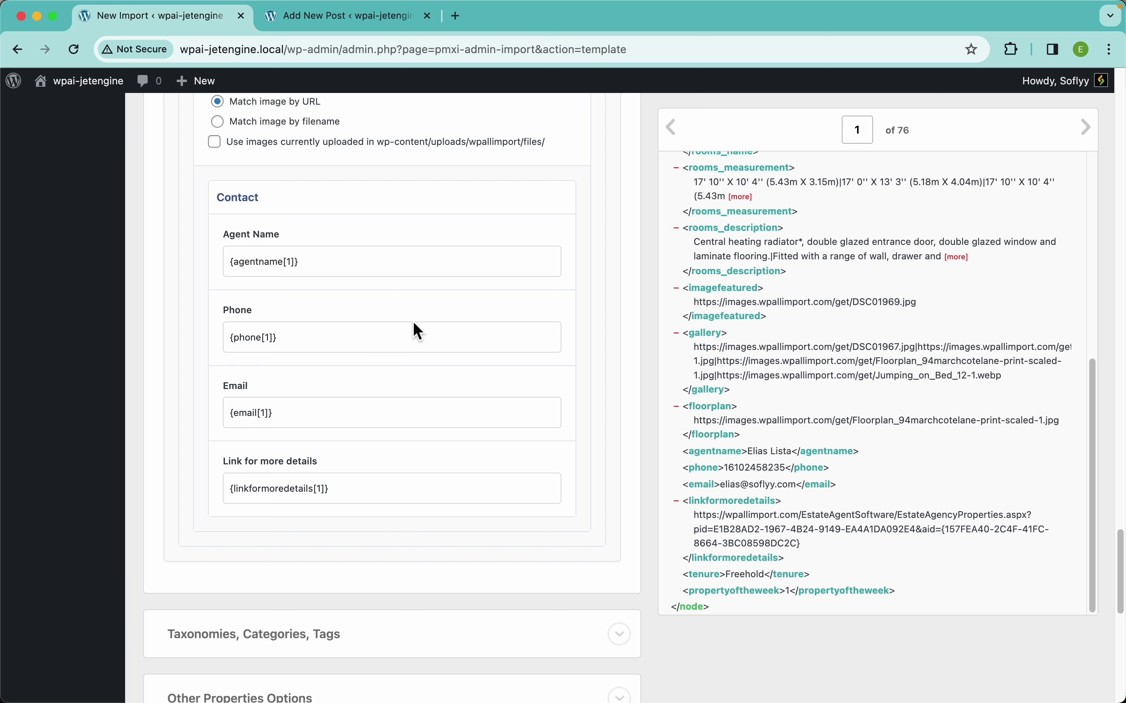
Enable the Tenure taxonomy with just one Tenure per property and map it to {tenure[1]}.
scroll(413, 328, down, 5)
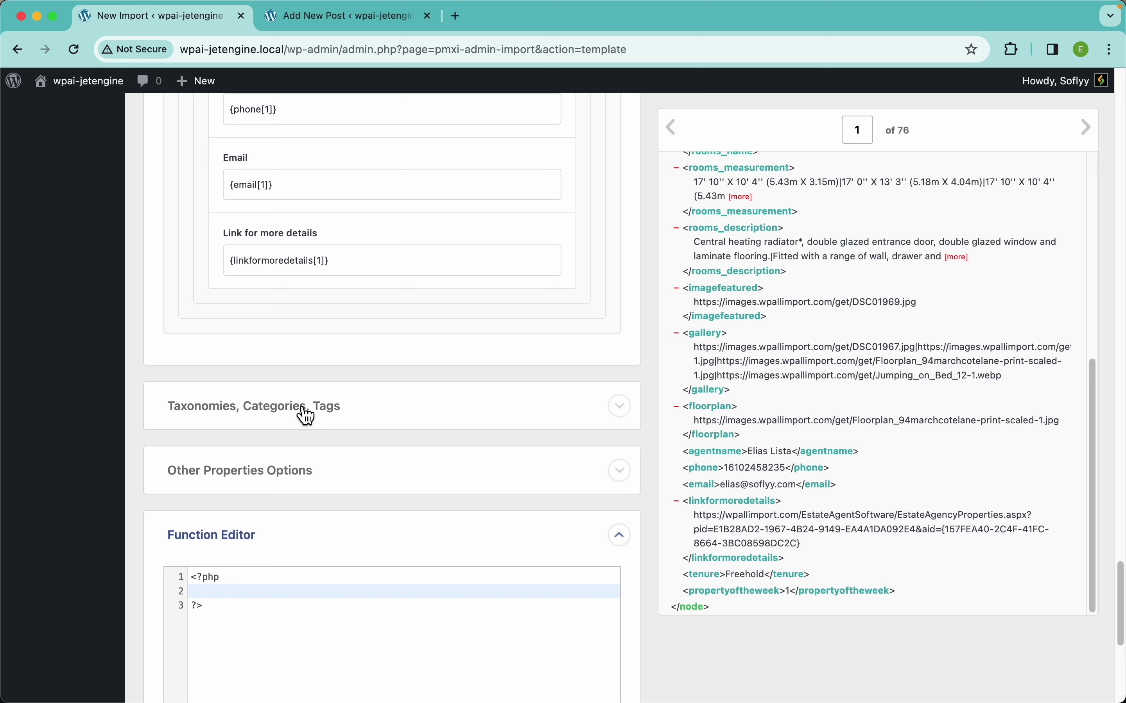
click(332, 416)
scroll(427, 400, down, 3)
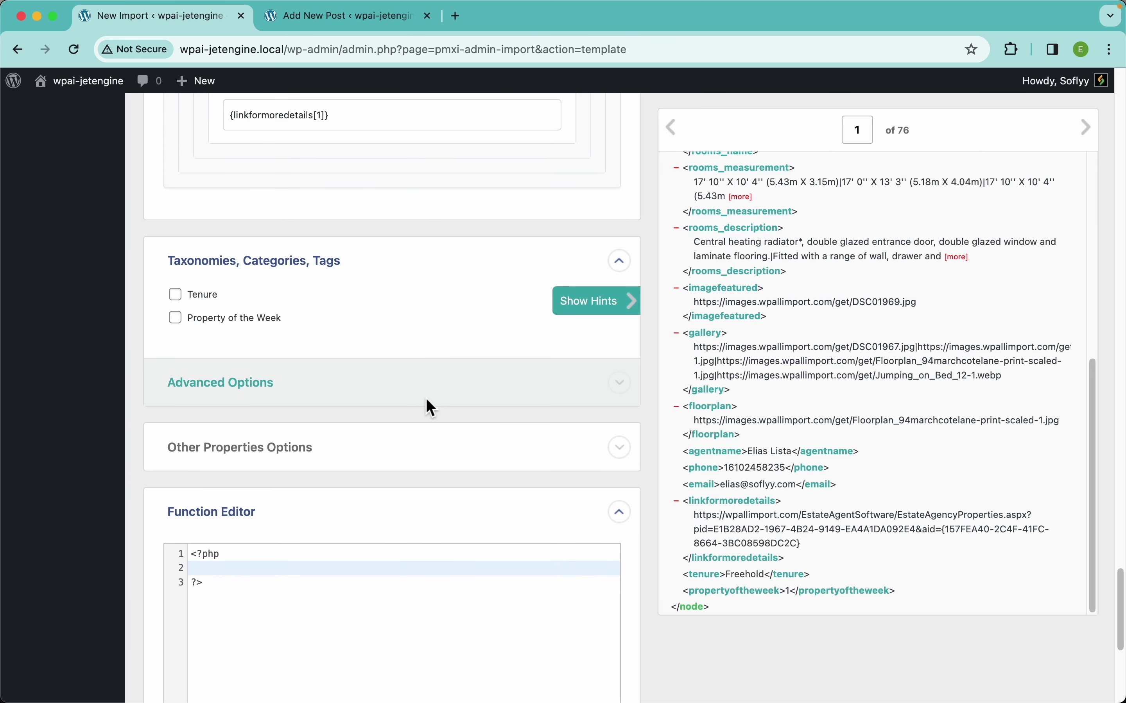
click(207, 297)
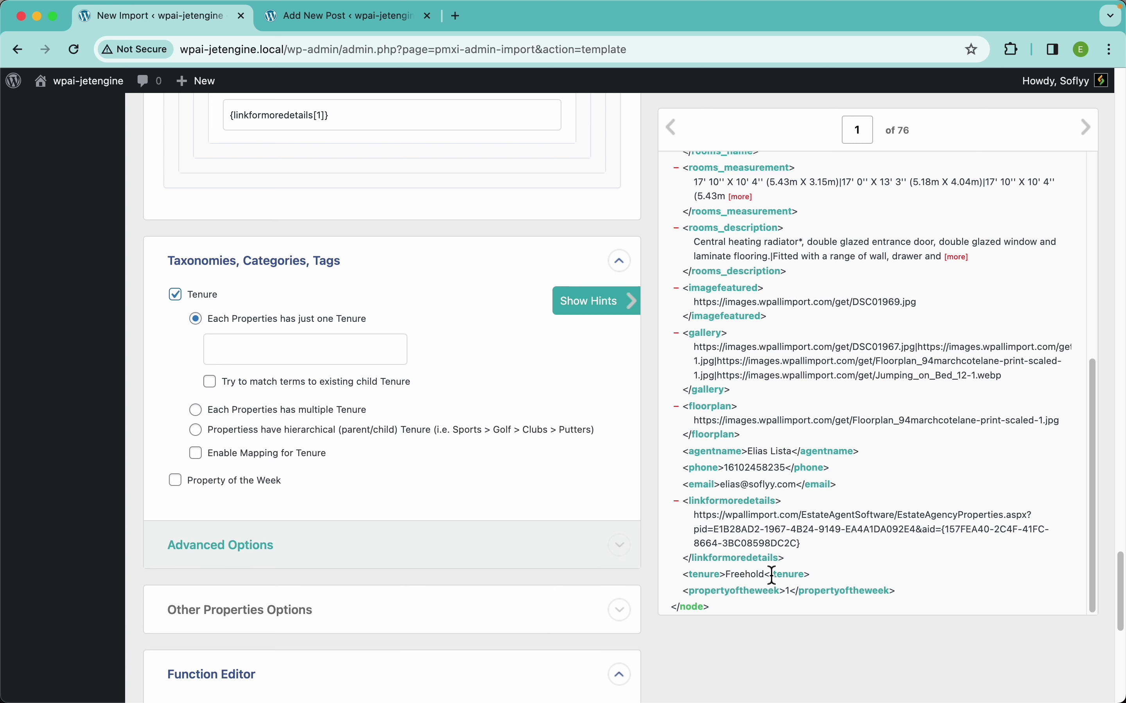
drag(718, 579, 396, 367)
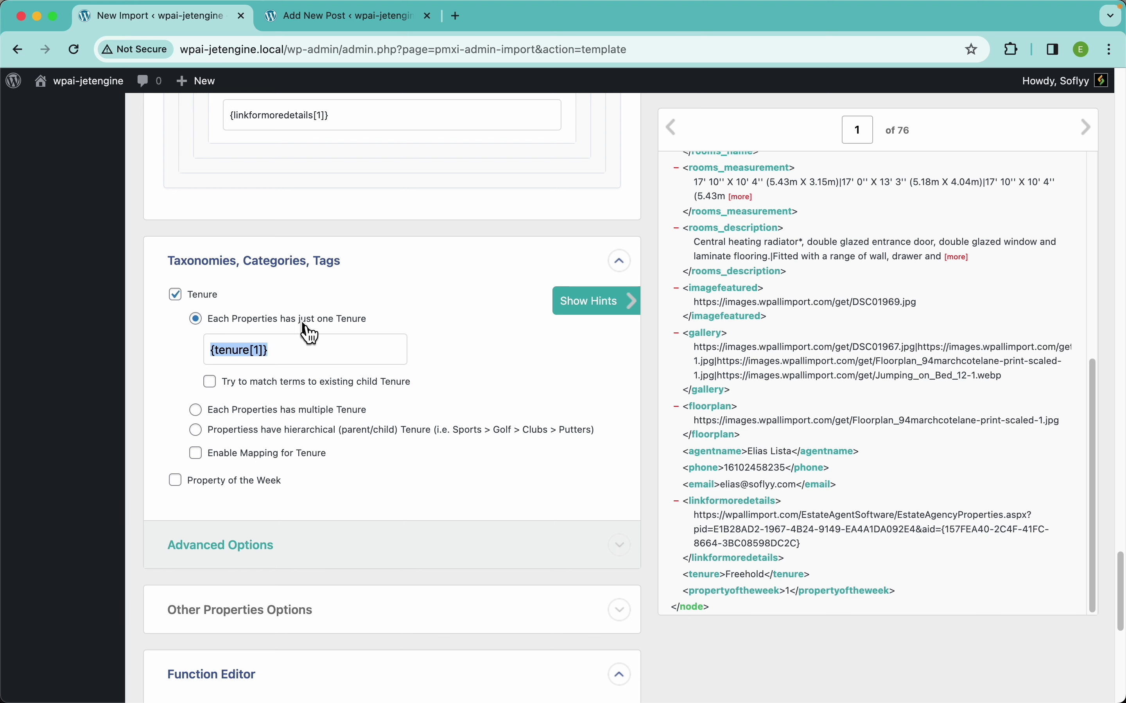
Enable the Property of the Week taxonomy with one term per property and map it to {propertyoftheweek[1]}.
click(245, 486)
scroll(437, 467, down, 3)
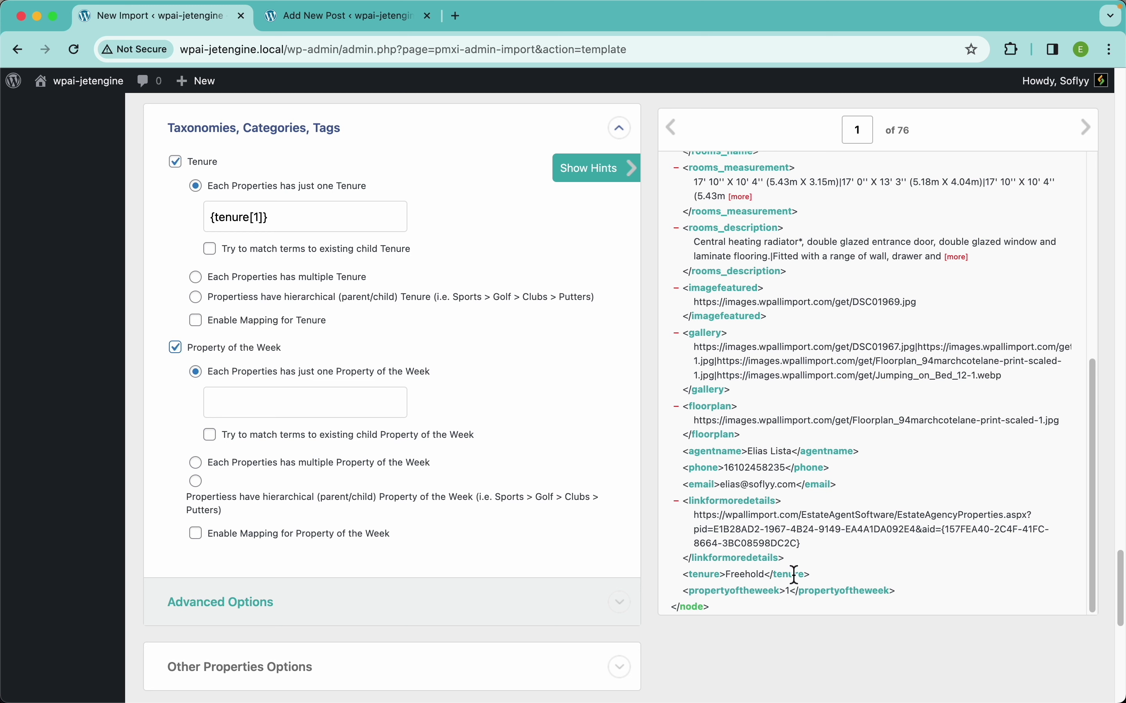
drag(770, 609, 388, 407)
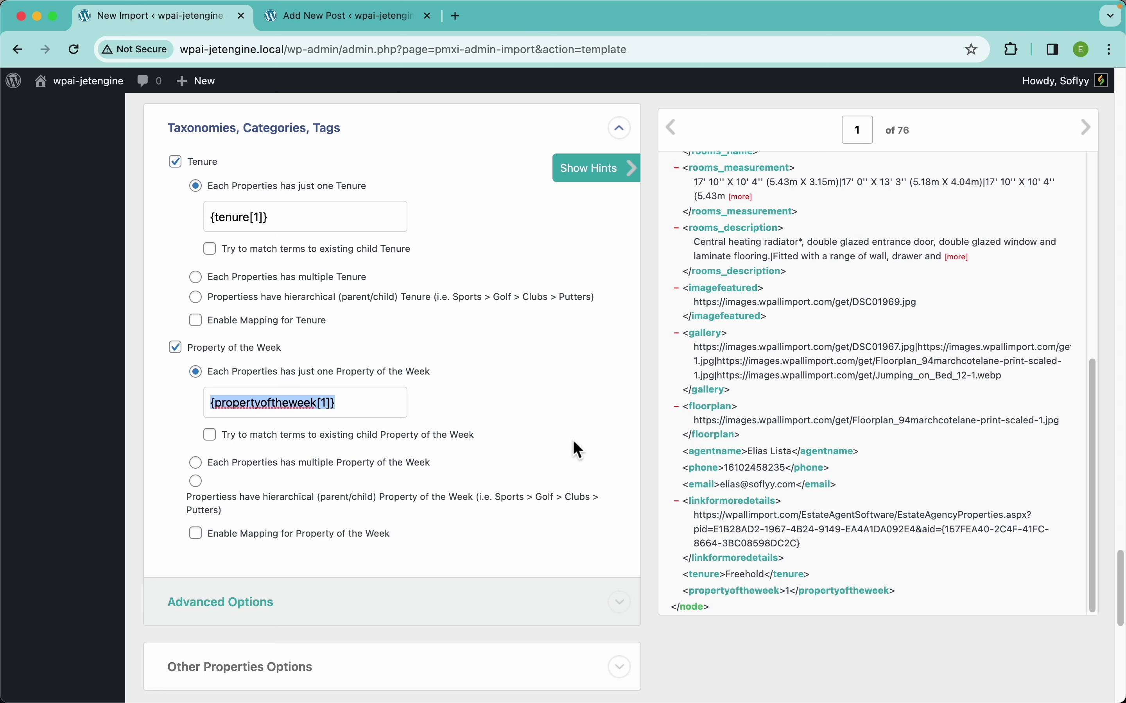
Compare the propertyoftheweek values of records 1 and 2 with the Property of the Week terms in the new property post.
scroll(790, 592, up, 5)
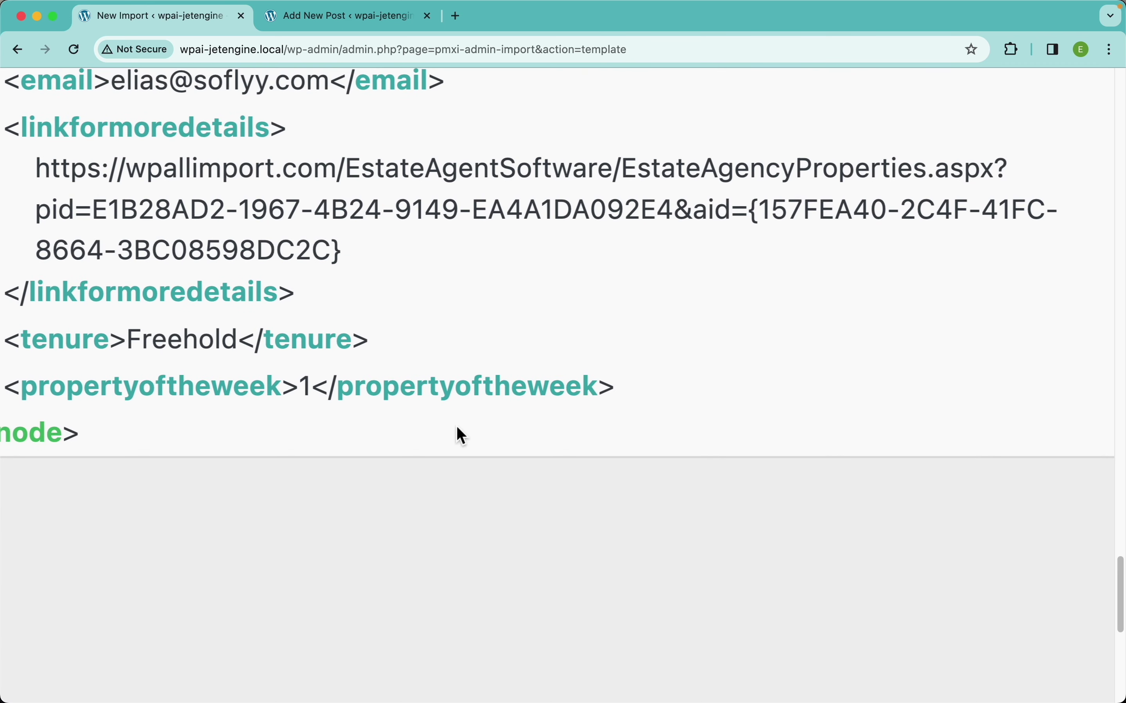
scroll(345, 417, left, 5)
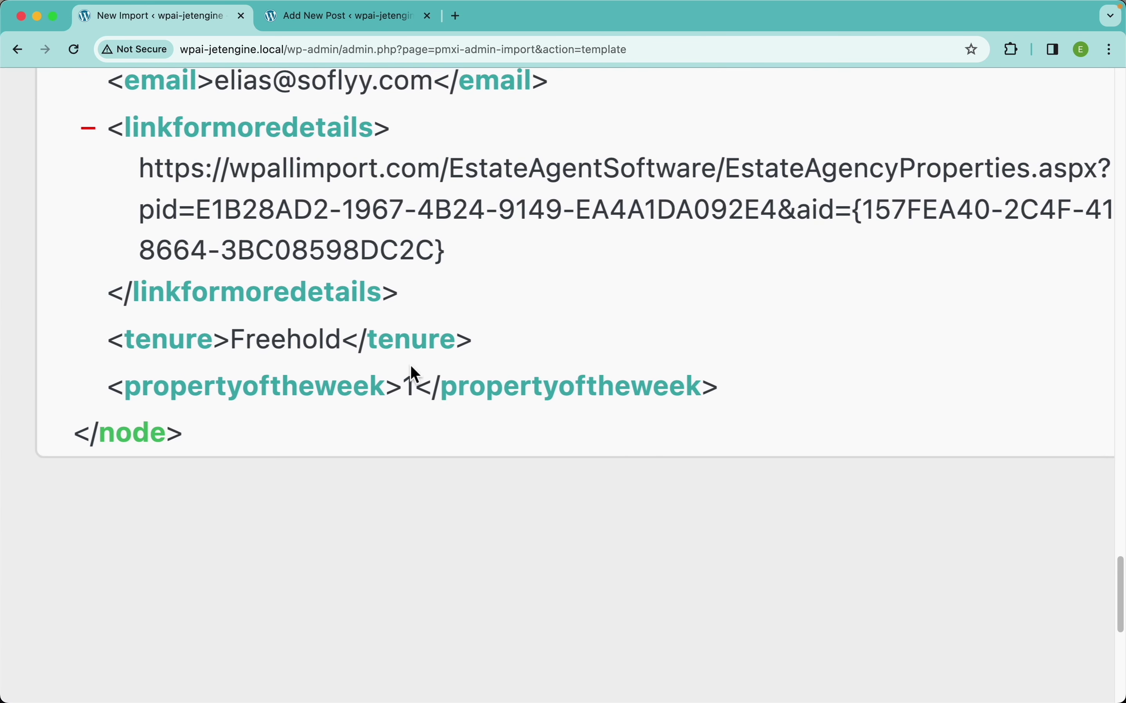
scroll(421, 403, down, 5)
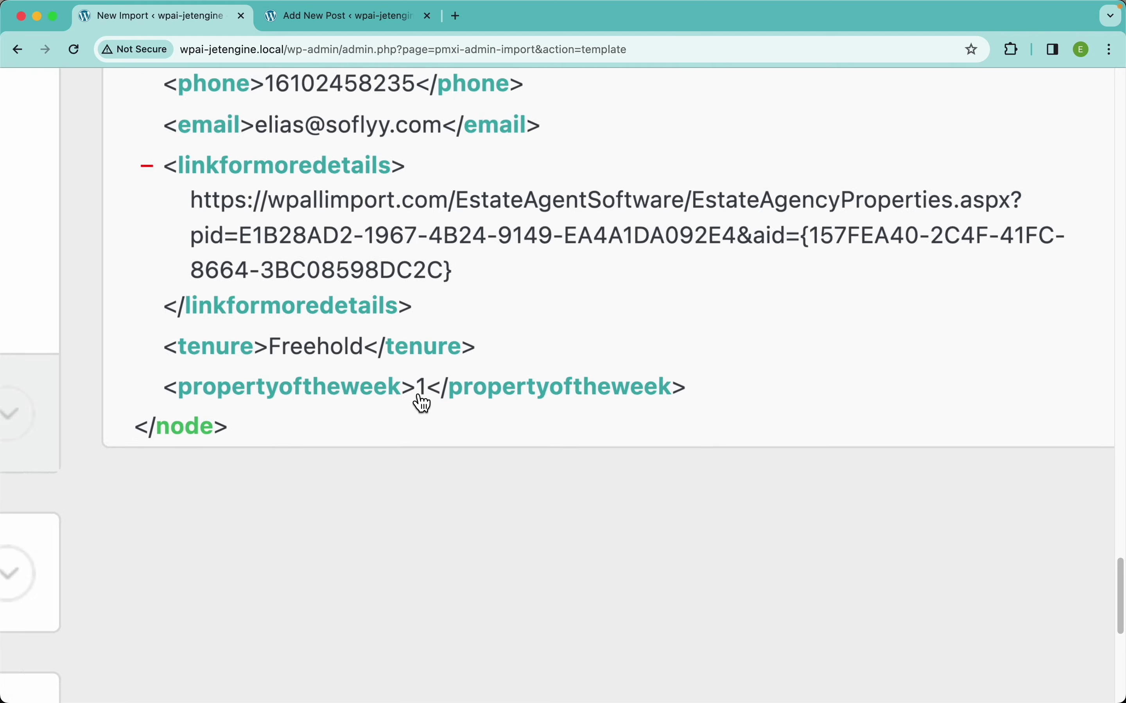
click(1092, 140)
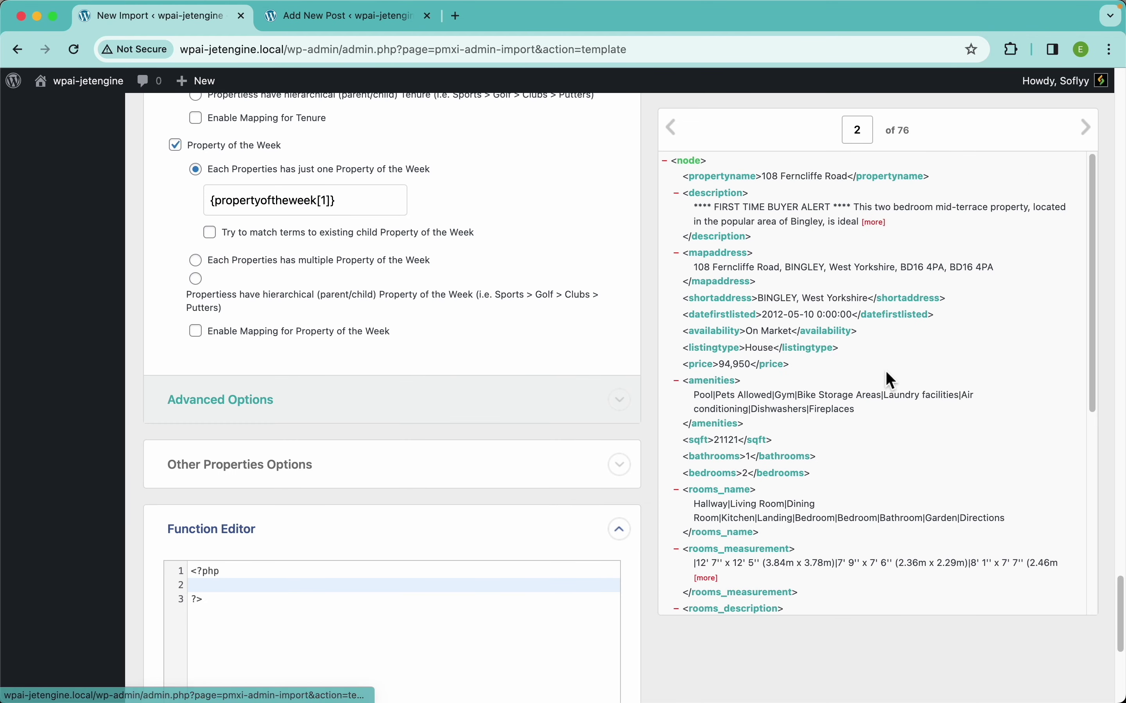
scroll(886, 375, down, 10)
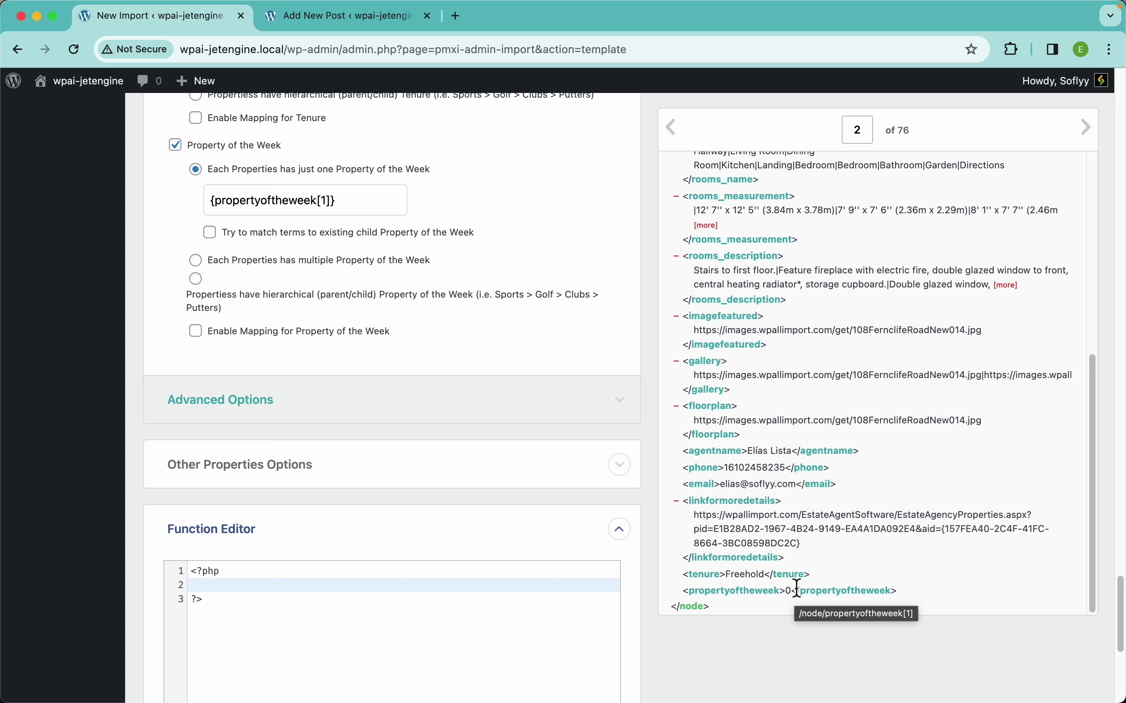
click(363, 23)
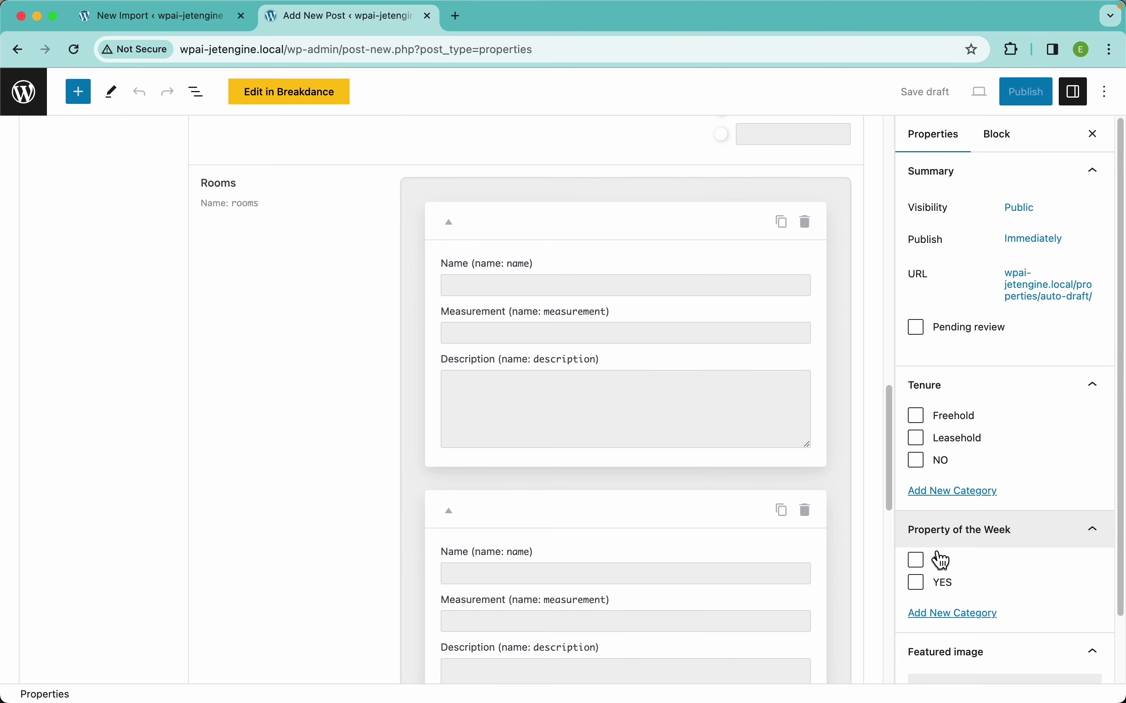
click(196, 23)
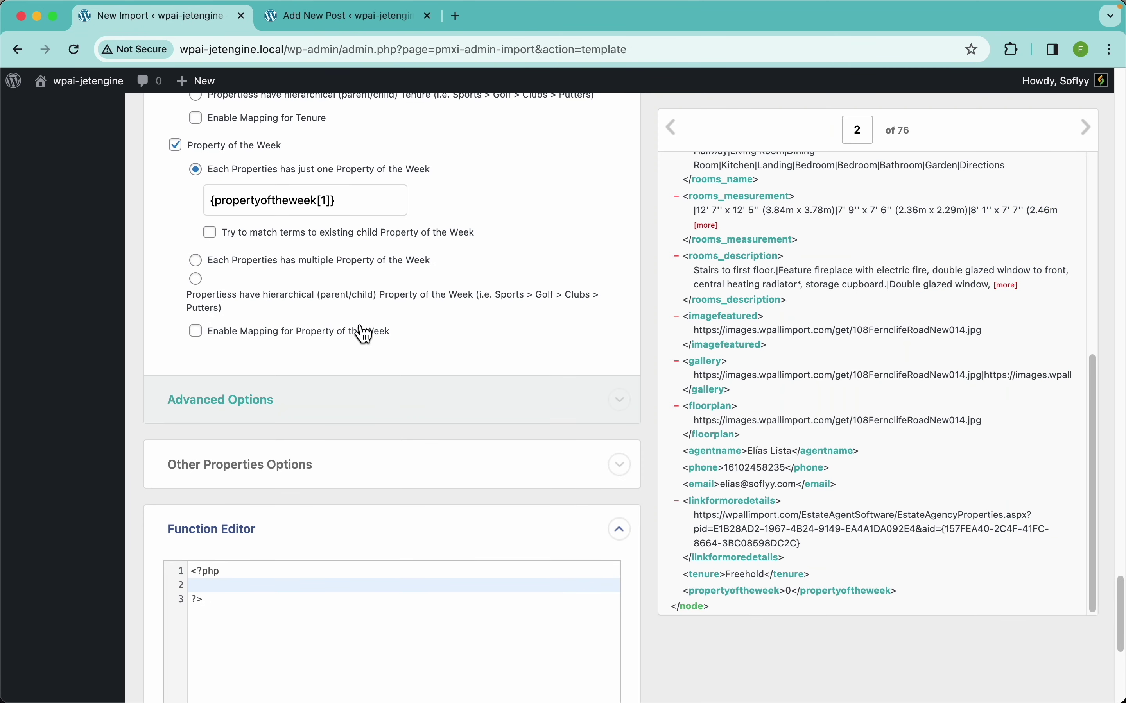
Review the str_replace function in the Amenities mapping, then return to the Property of the Week taxonomy settings.
scroll(369, 284, up, 10)
scroll(368, 278, up, 5)
scroll(369, 279, up, 15)
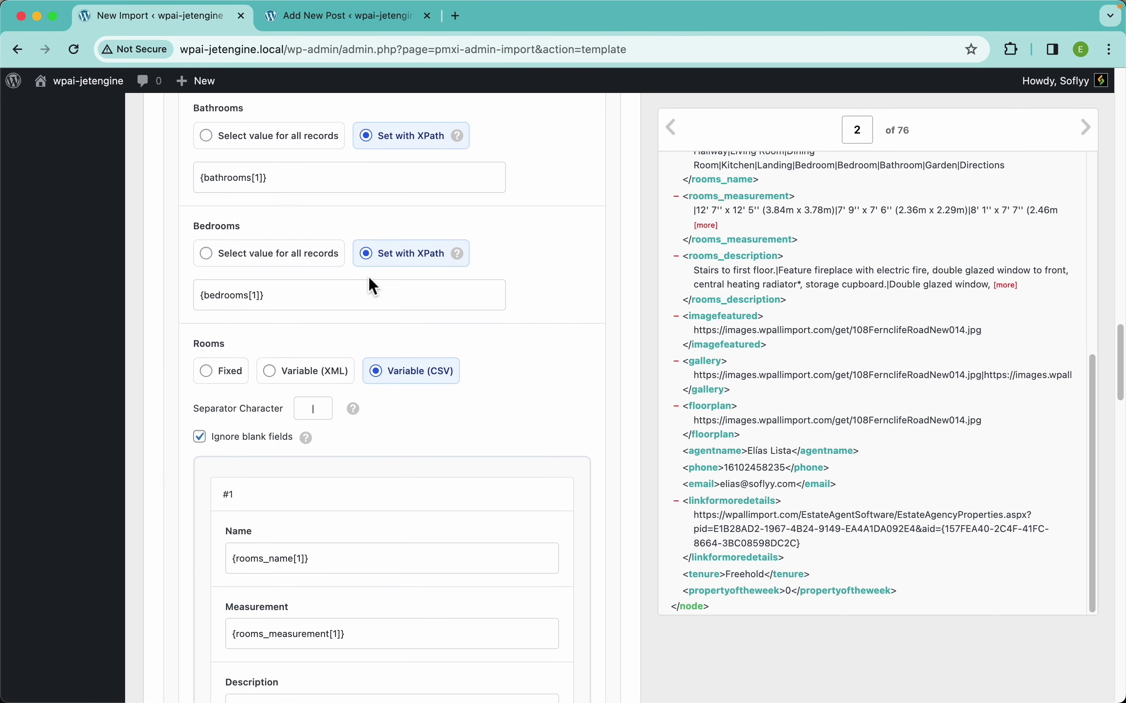
scroll(369, 279, up, 8)
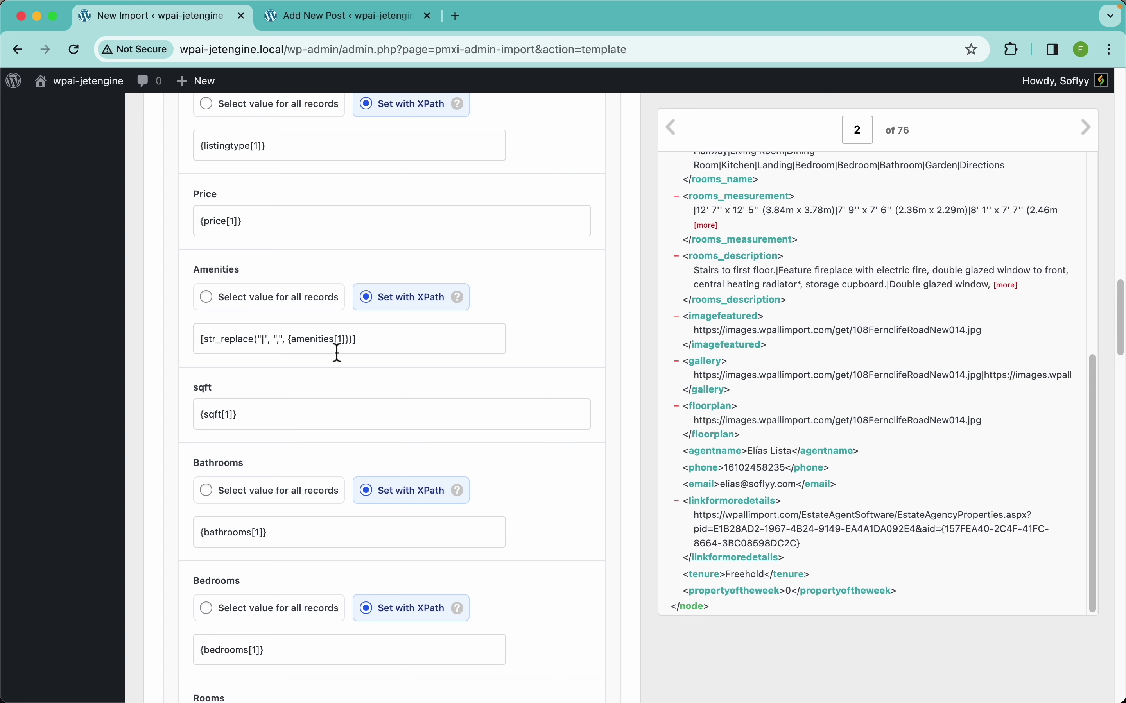
scroll(393, 487, down, 20)
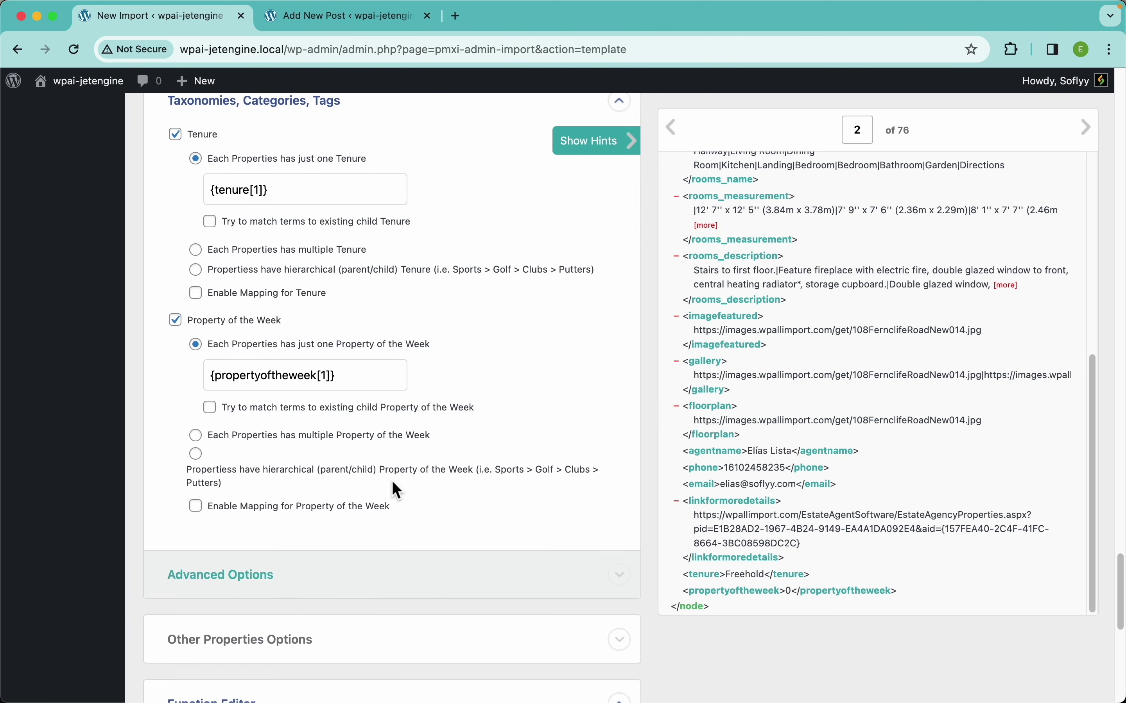
scroll(394, 488, down, 5)
scroll(394, 489, up, 6)
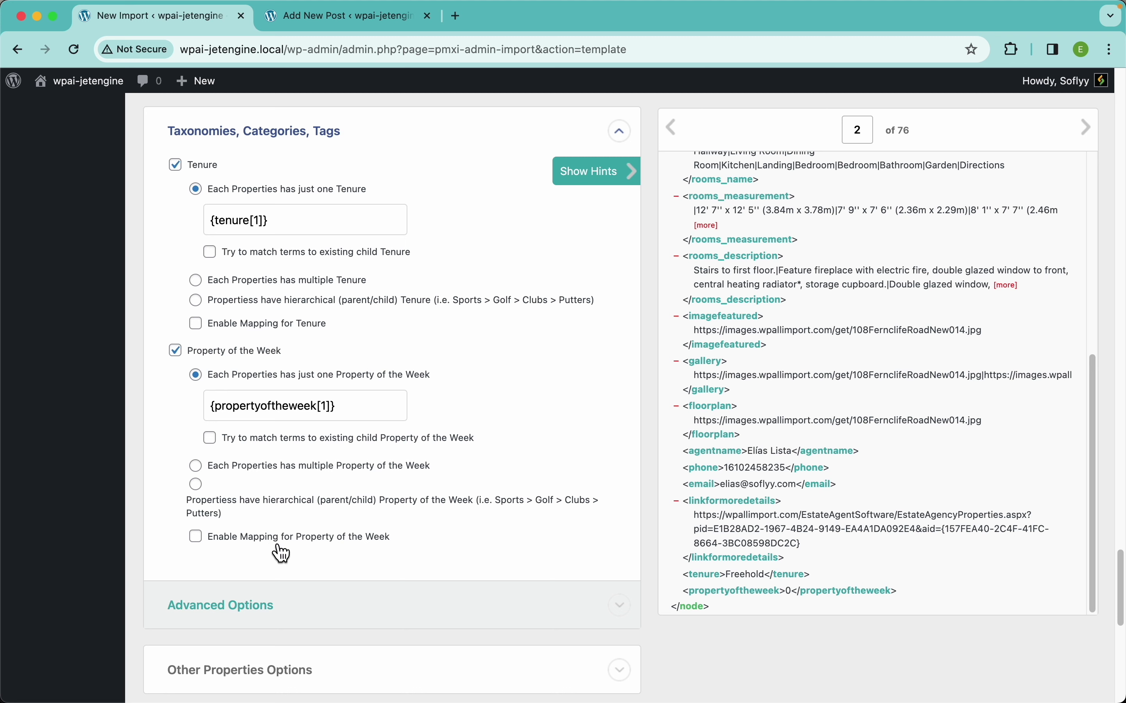
Enable mapping for Property of the Week and translate the file value 1 to YES.
click(315, 540)
scroll(398, 523, down, 3)
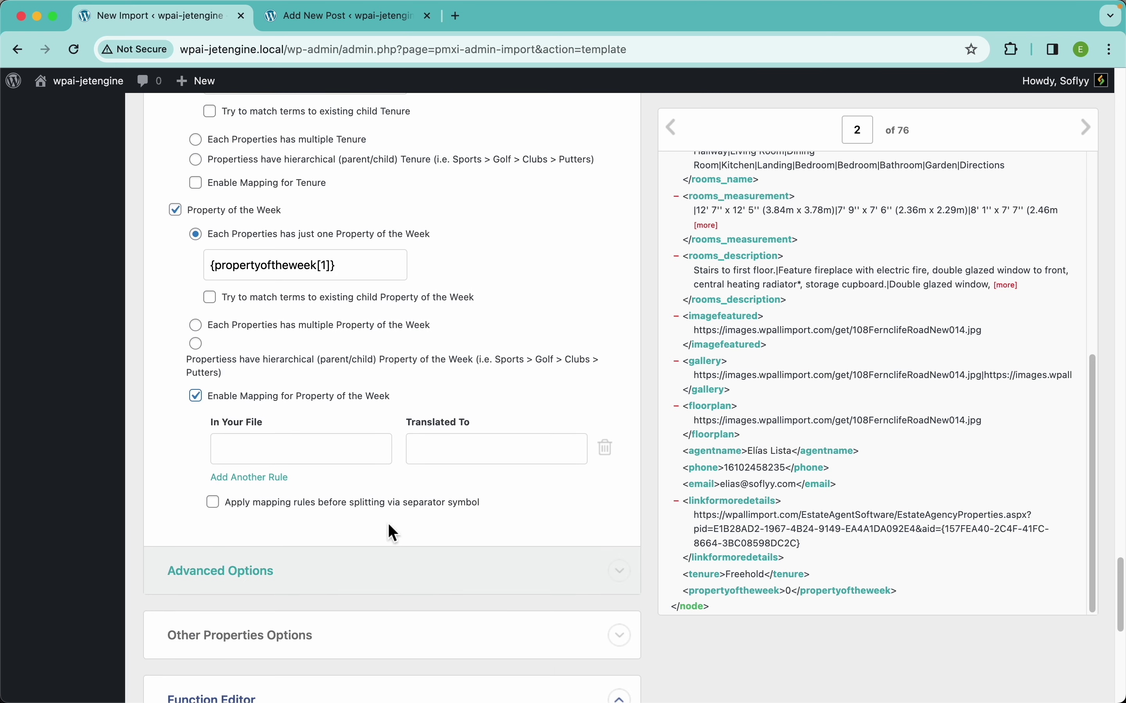
click(304, 449)
text(1)
click(453, 450)
text(YES)
key(Caps_Lock)
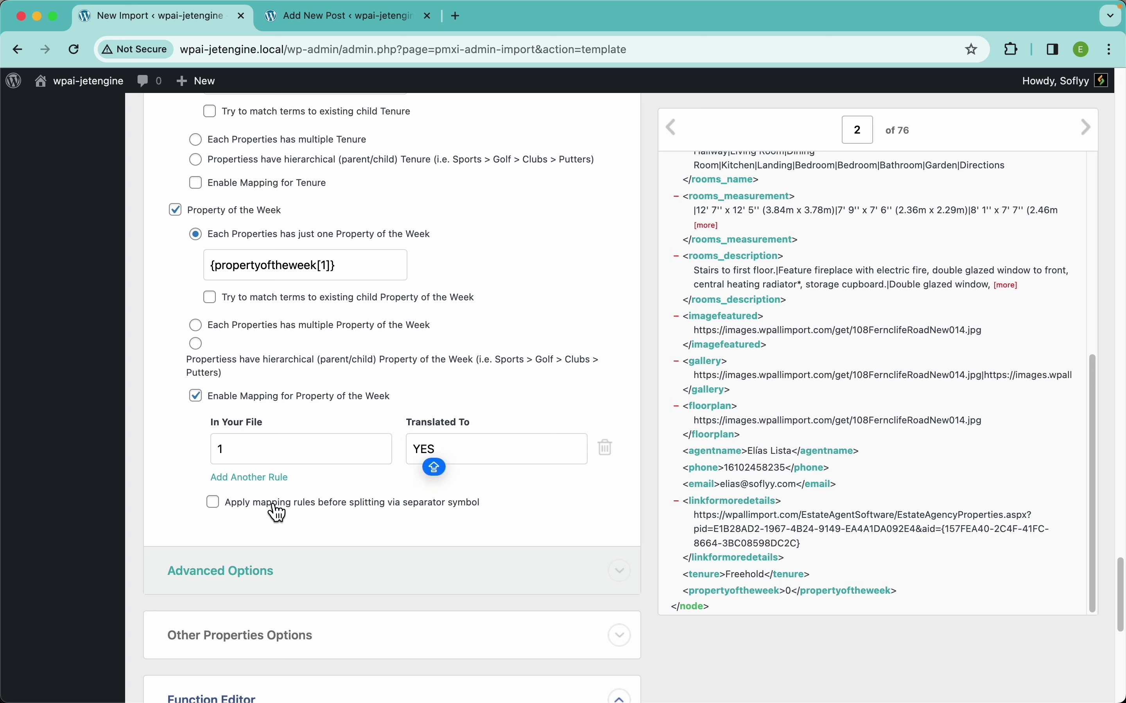
Add another Property of the Week mapping rule that translates the file value 0 to NO.
click(262, 489)
click(271, 487)
text(0)
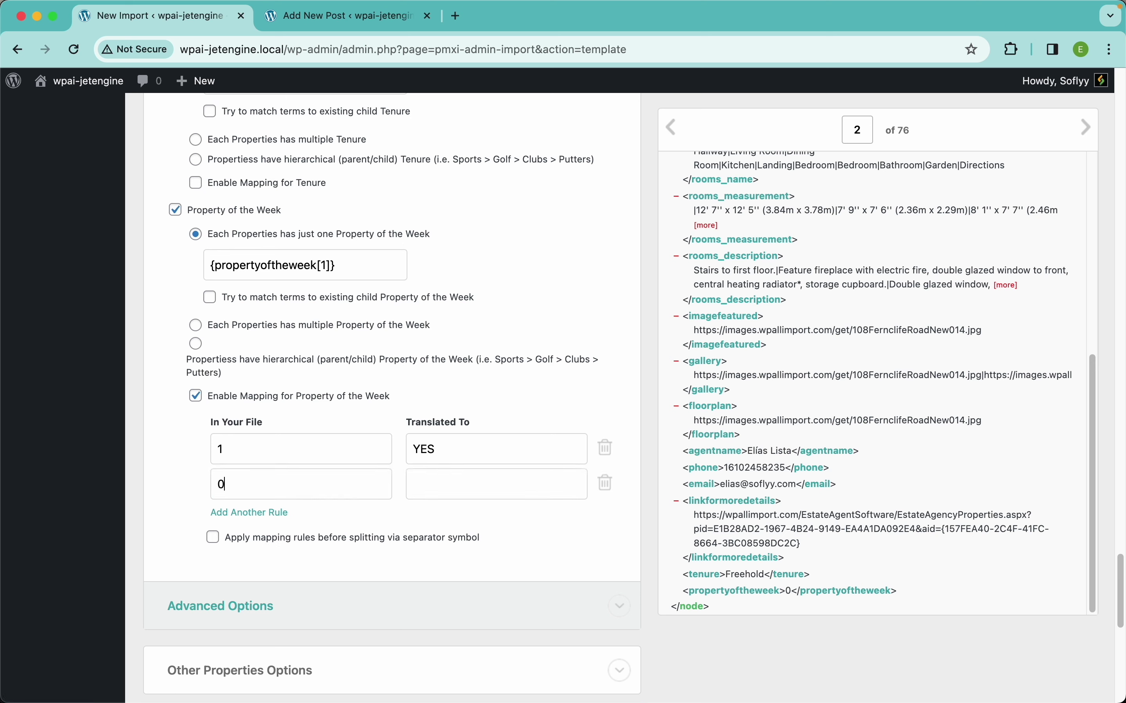
click(487, 491)
text(NO)
Expand Other Properties Options and review its settings from Post Status to Menu Order.
scroll(460, 396, down, 5)
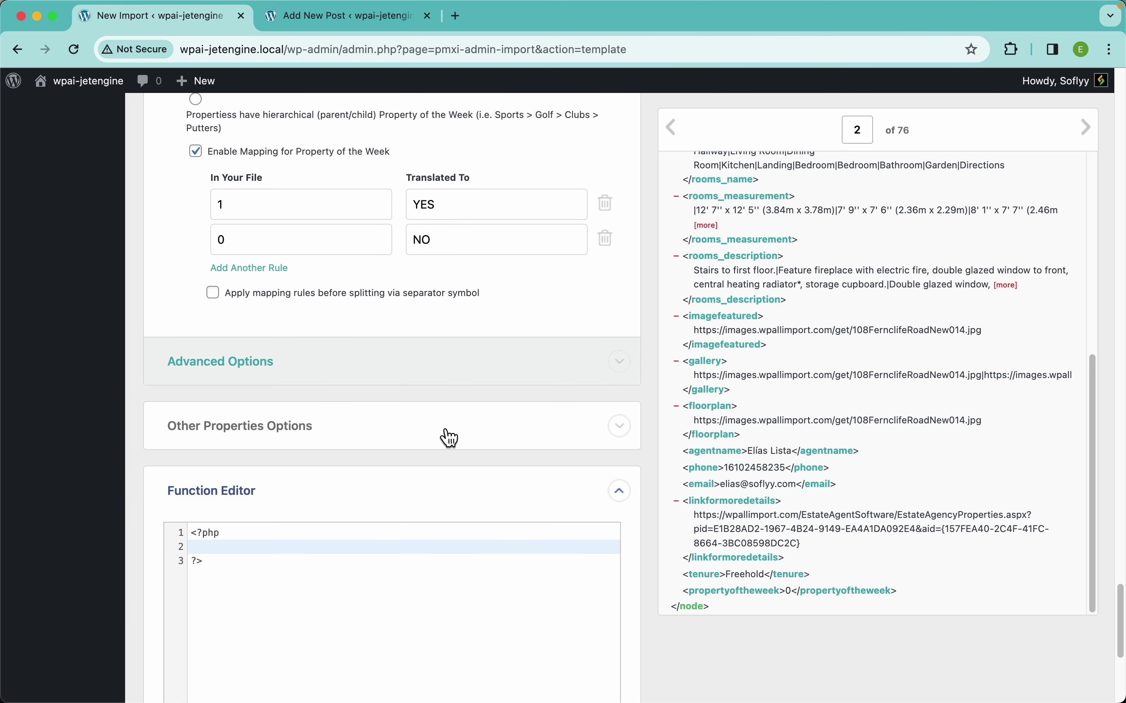
click(376, 435)
scroll(398, 419, down, 15)
scroll(398, 419, up, 10)
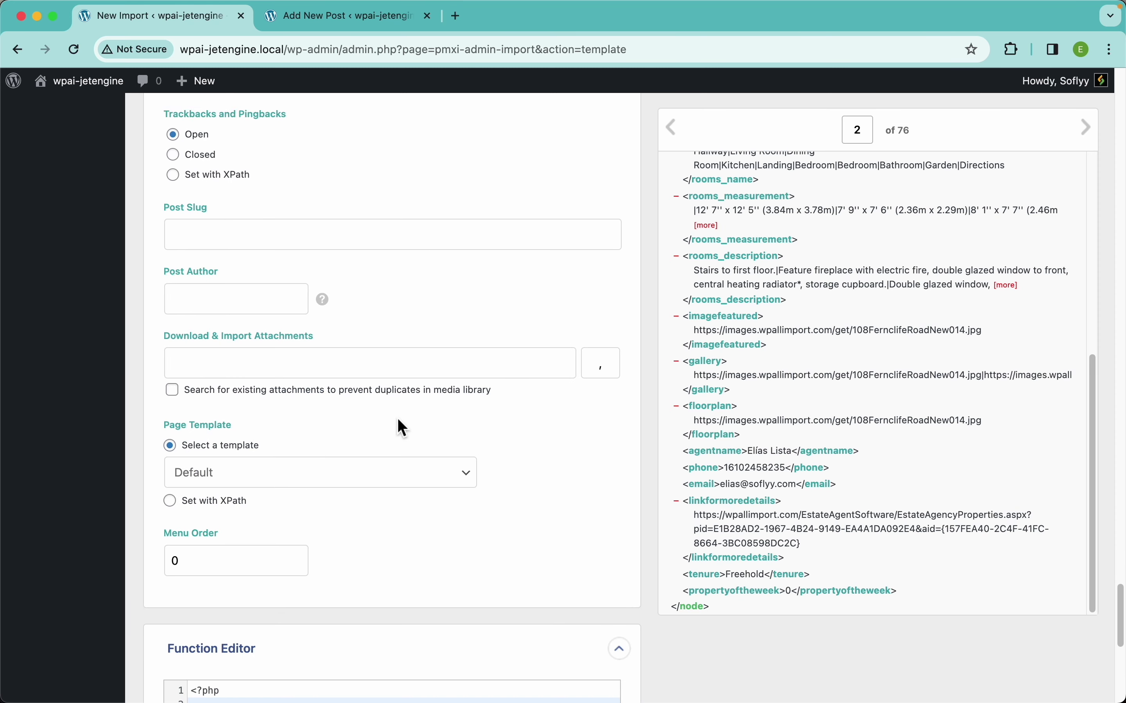
scroll(399, 427, down, 2)
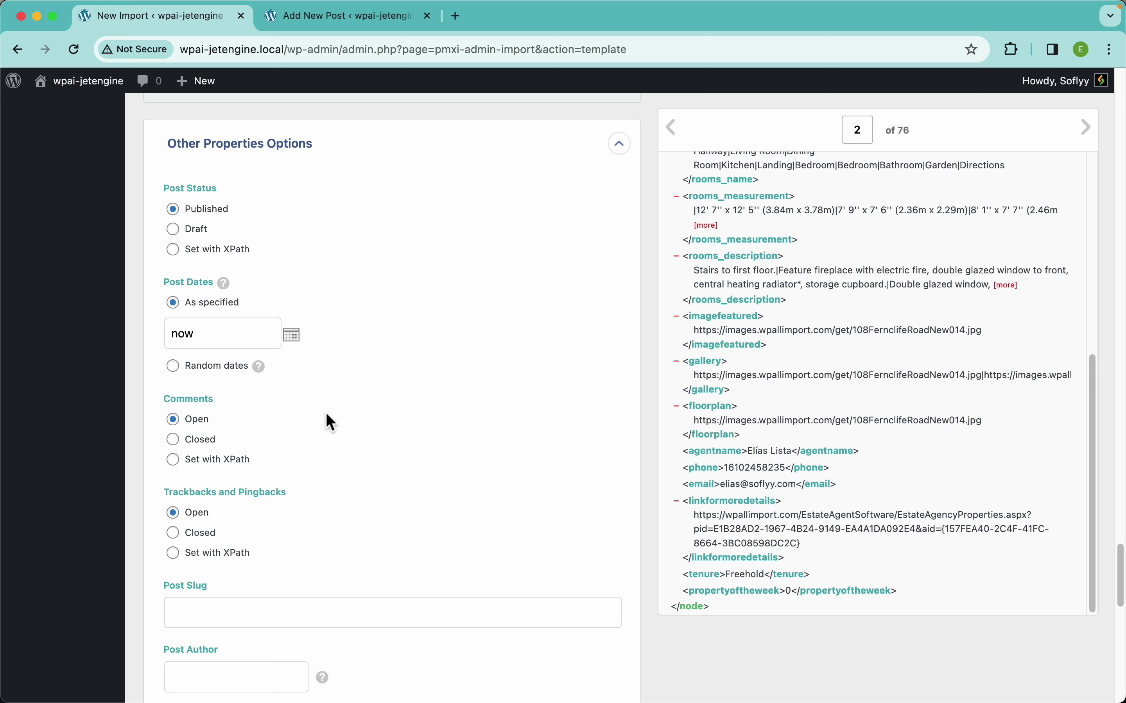
scroll(275, 423, down, 6)
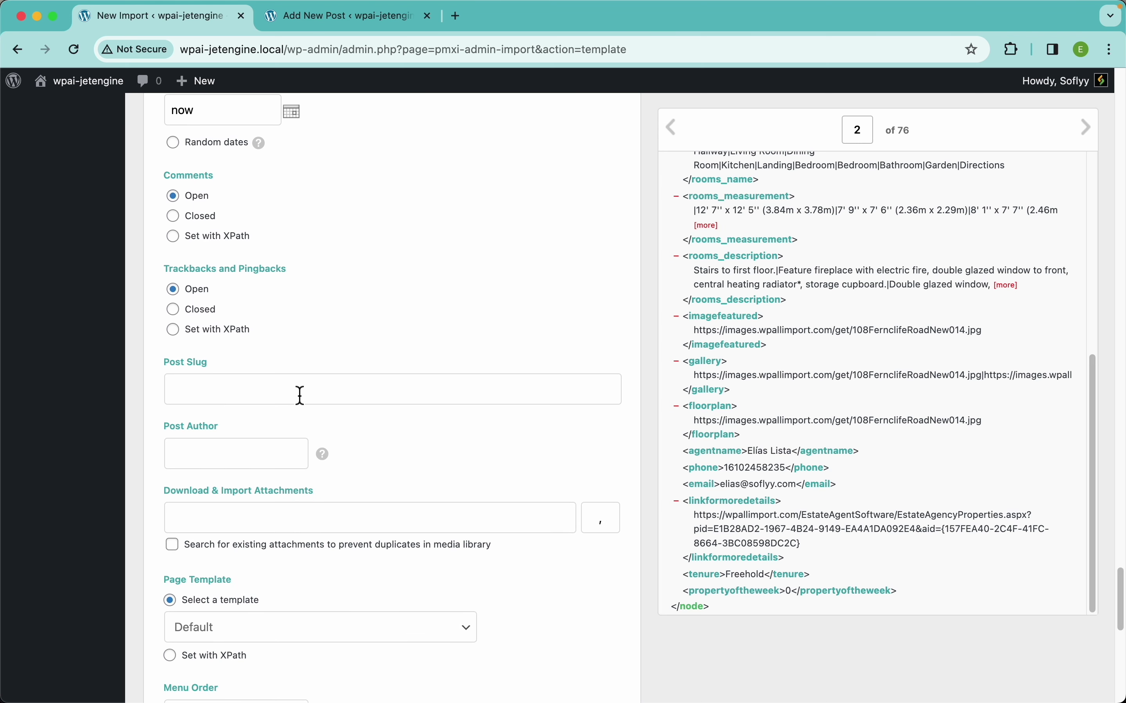
scroll(299, 397, down, 2)
click(281, 302)
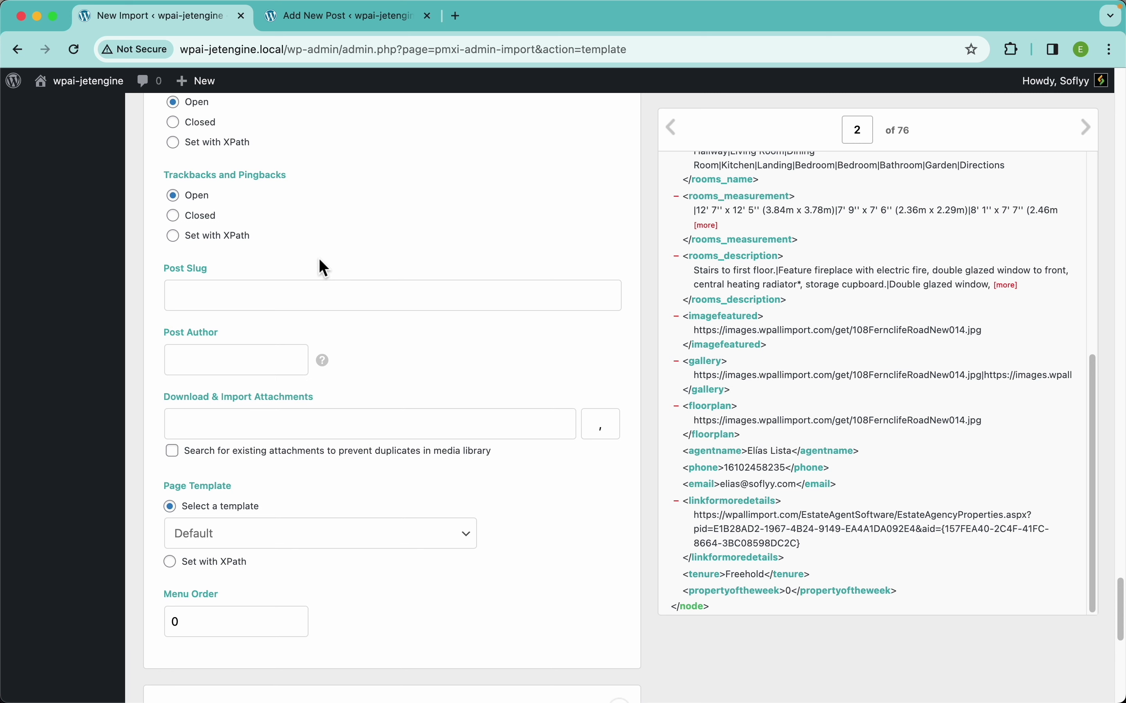
Check the title mapping against record 2's property name, then return to the Post Slug option.
scroll(319, 258, up, 20)
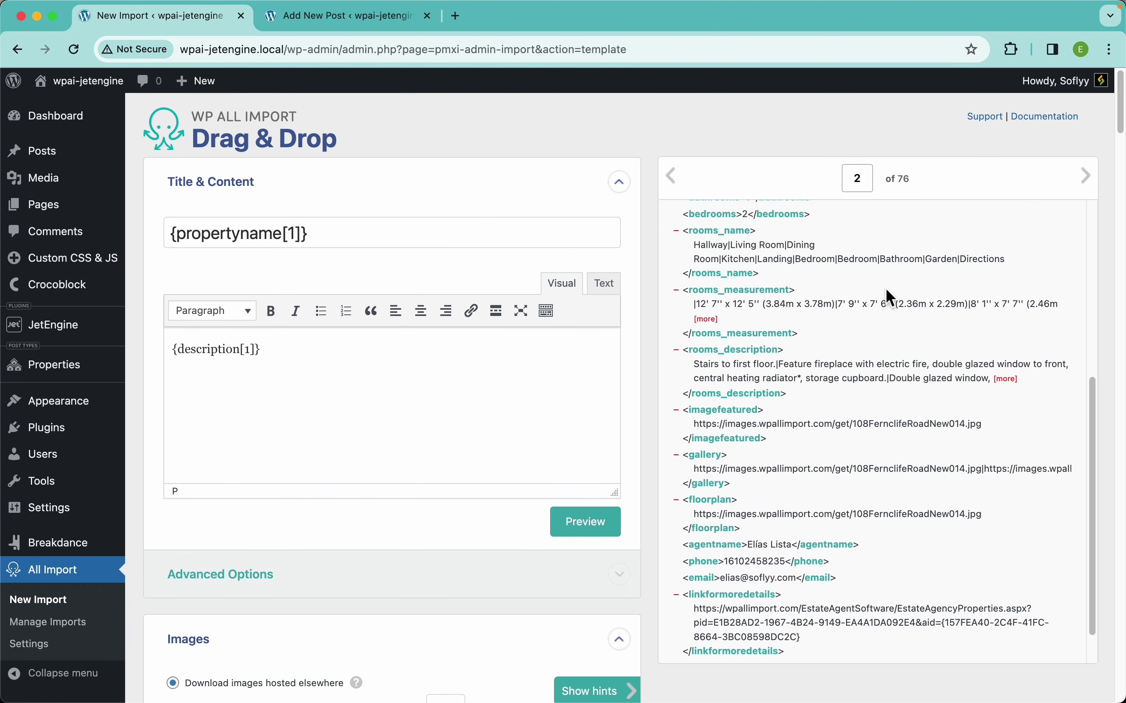
scroll(884, 288, up, 6)
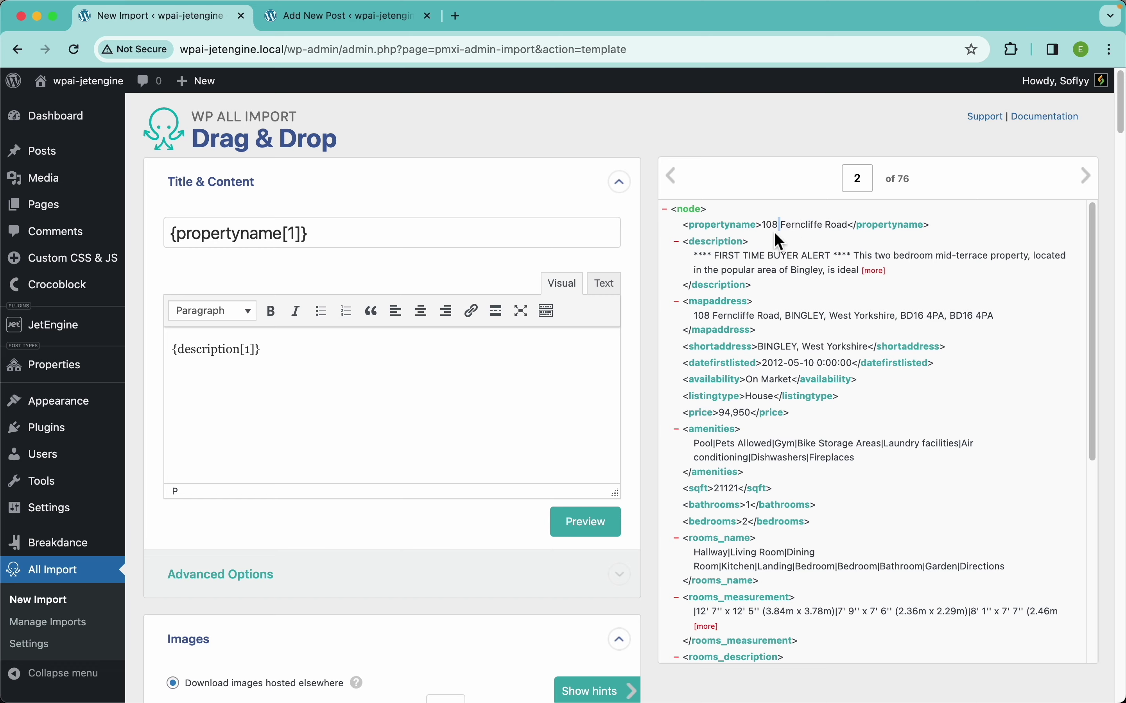
scroll(334, 457, down, 10)
scroll(337, 461, down, 20)
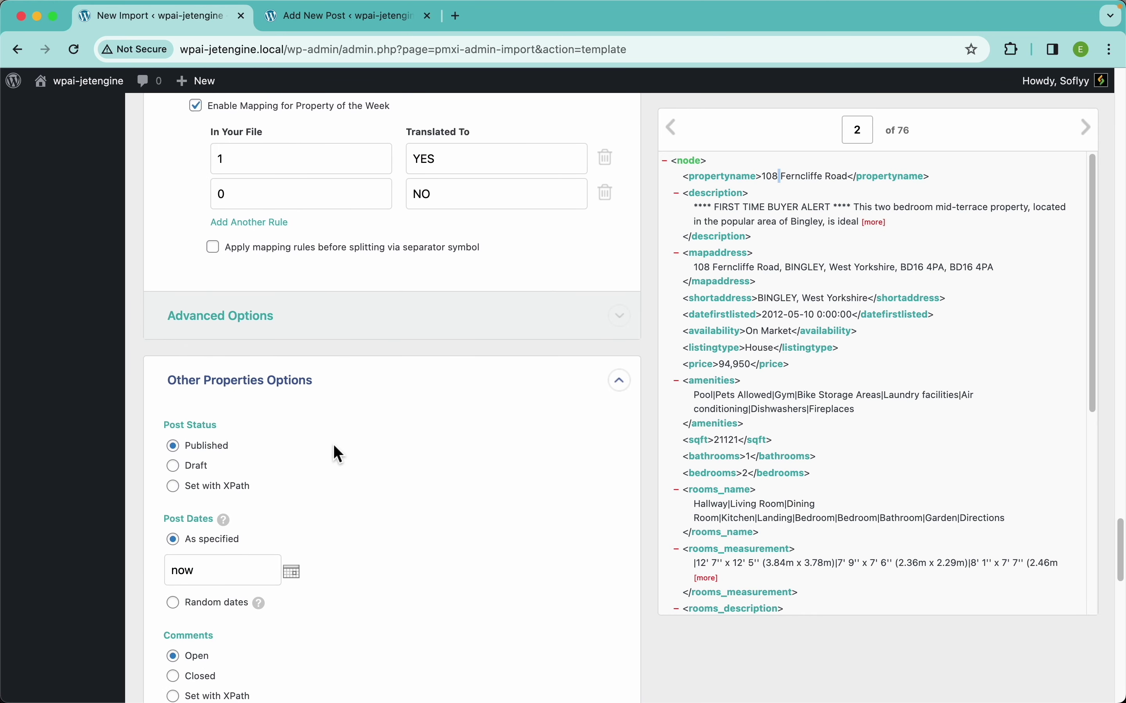
scroll(333, 446, down, 15)
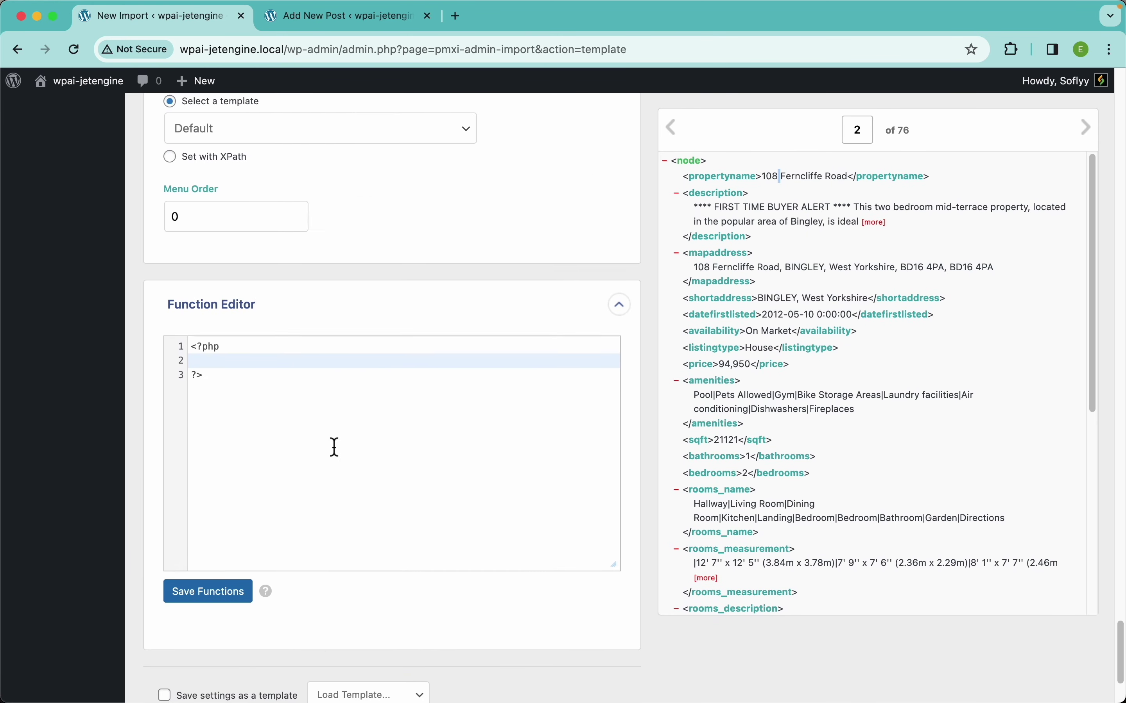
scroll(333, 444, up, 15)
scroll(333, 447, down, 7)
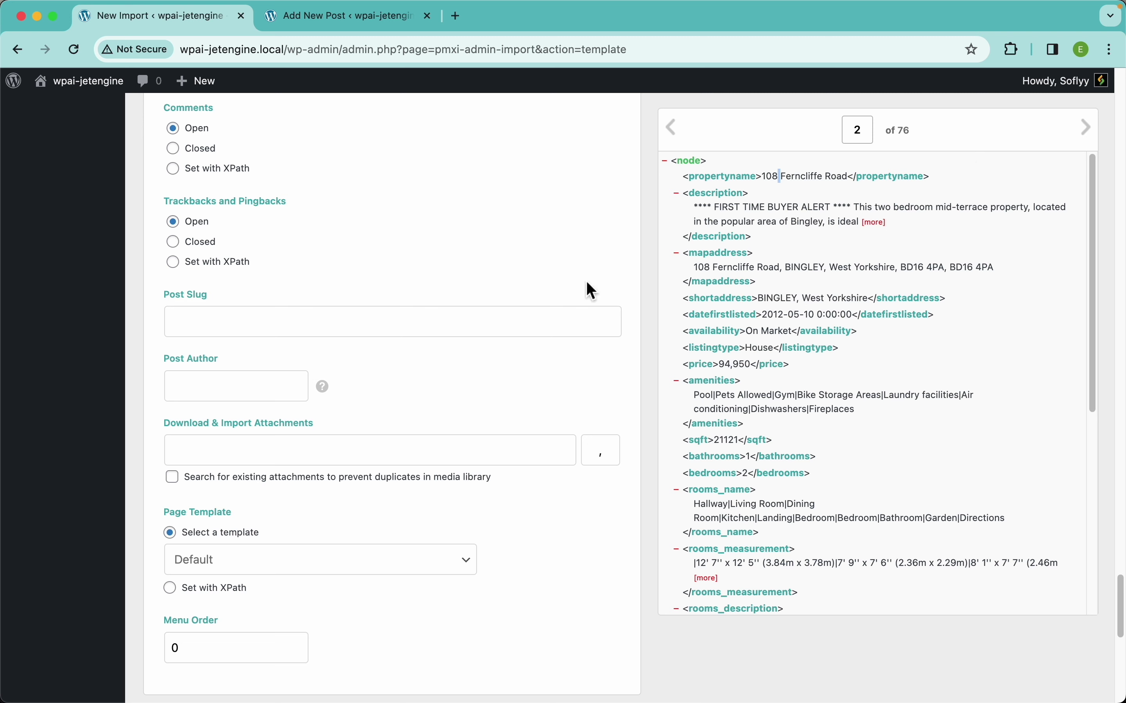
Review the Post Author and Page Template options, the Function Editor and the template saving options, then recheck the mappings up to Image Options.
mouse_move(325, 393)
scroll(376, 568, down, 5)
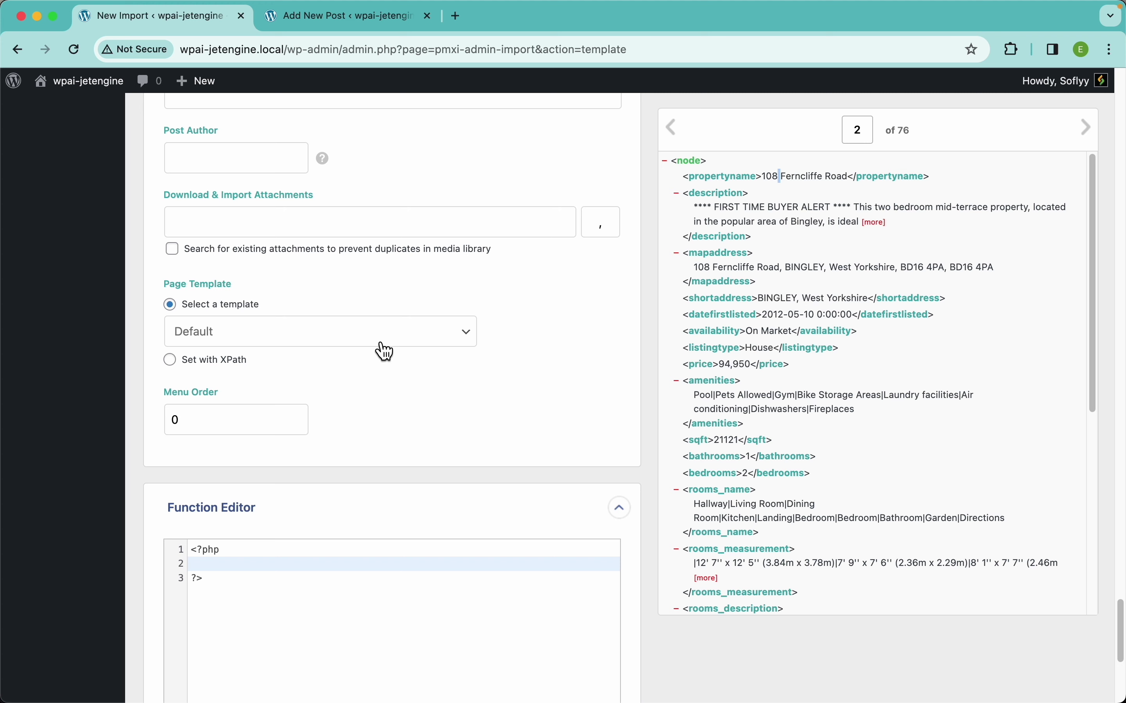
scroll(383, 348, down, 6)
scroll(306, 349, down, 1)
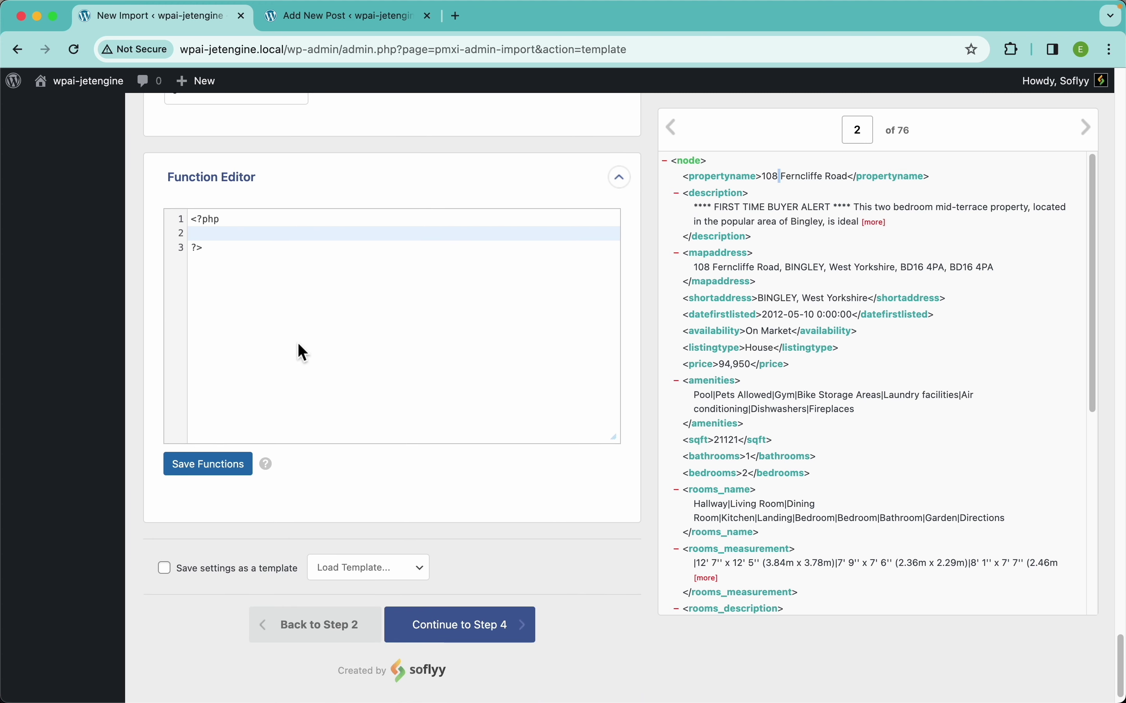
scroll(299, 345, down, 1)
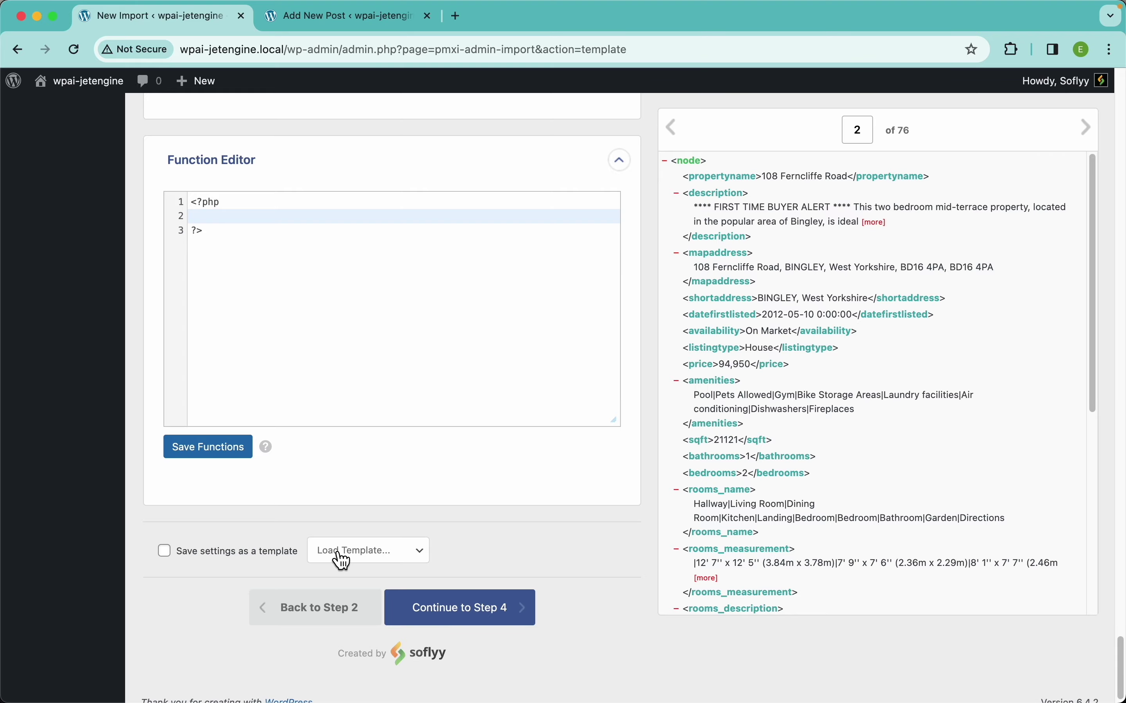
scroll(407, 305, up, 20)
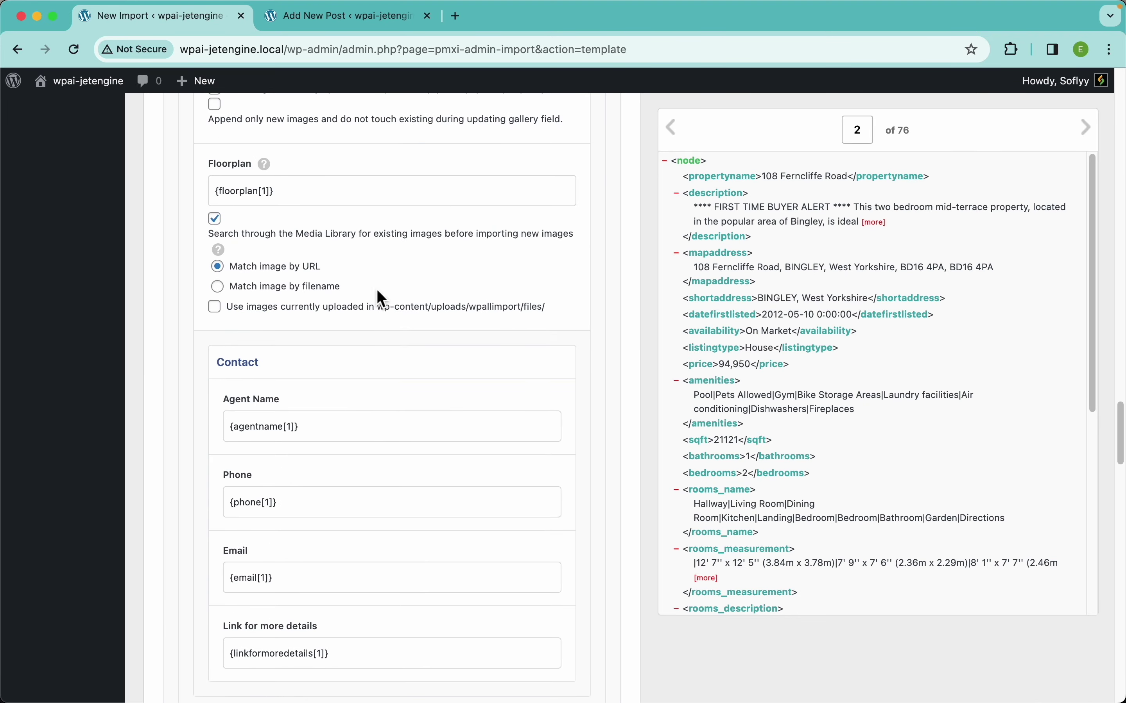
scroll(324, 328, up, 20)
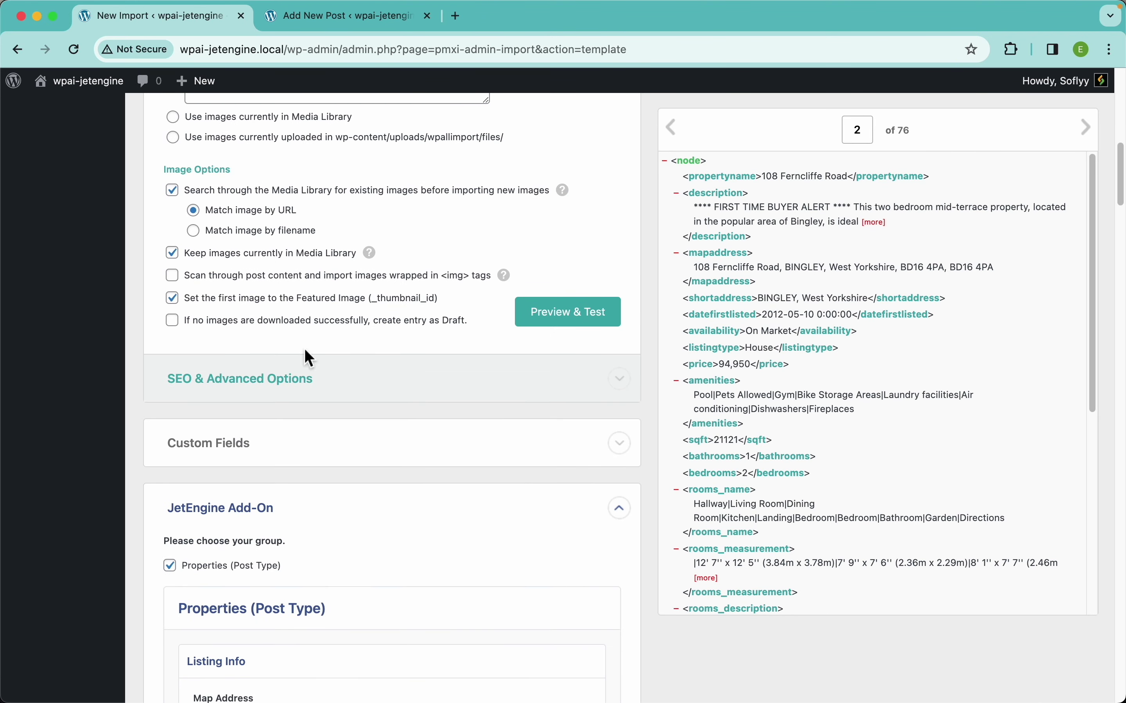
Enable saving the import settings as a template and name it Test Import.
scroll(295, 274, up, 20)
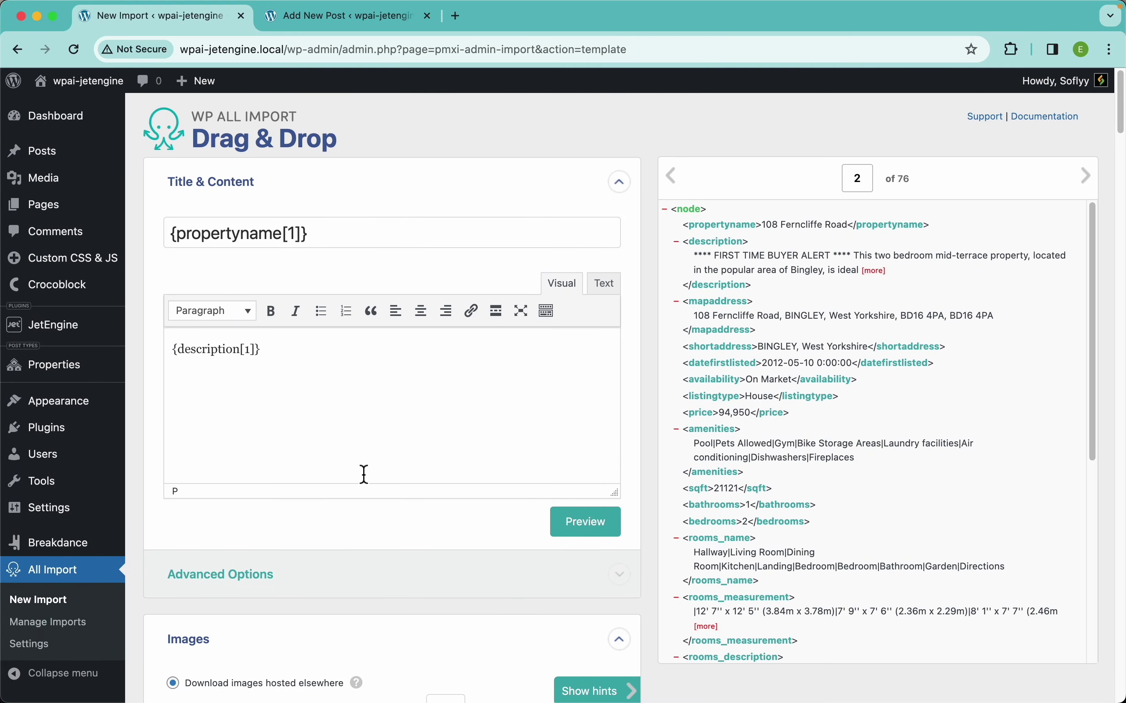
scroll(364, 472, down, 15)
scroll(368, 481, down, 20)
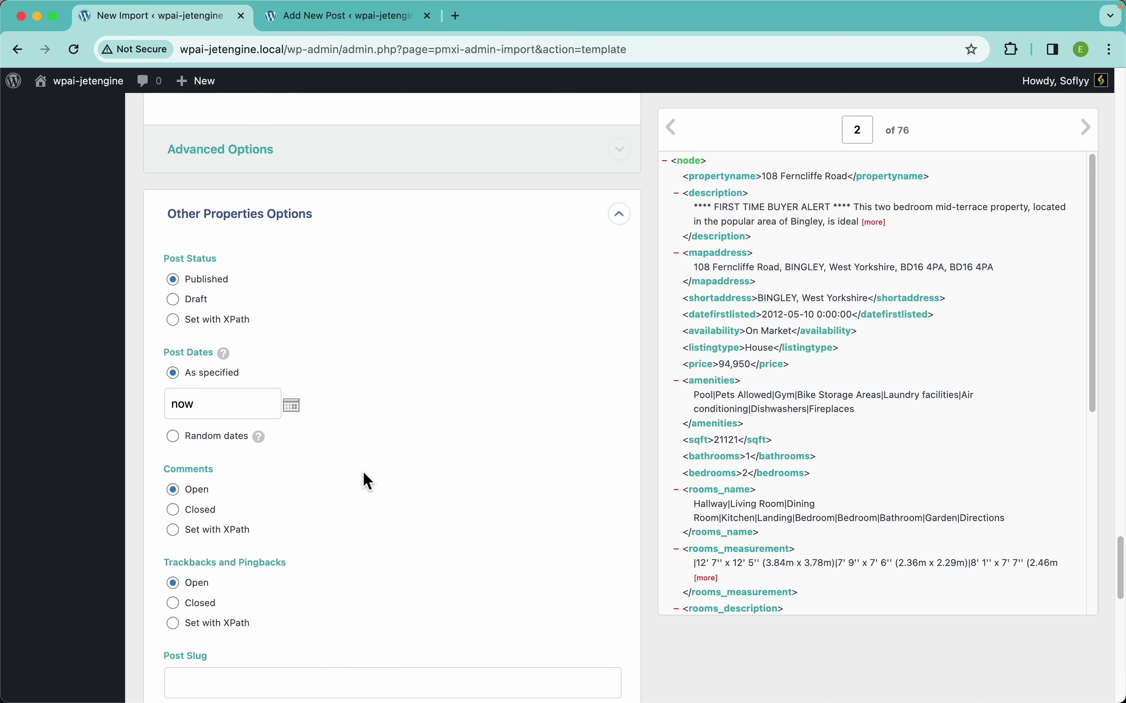
scroll(364, 474, down, 20)
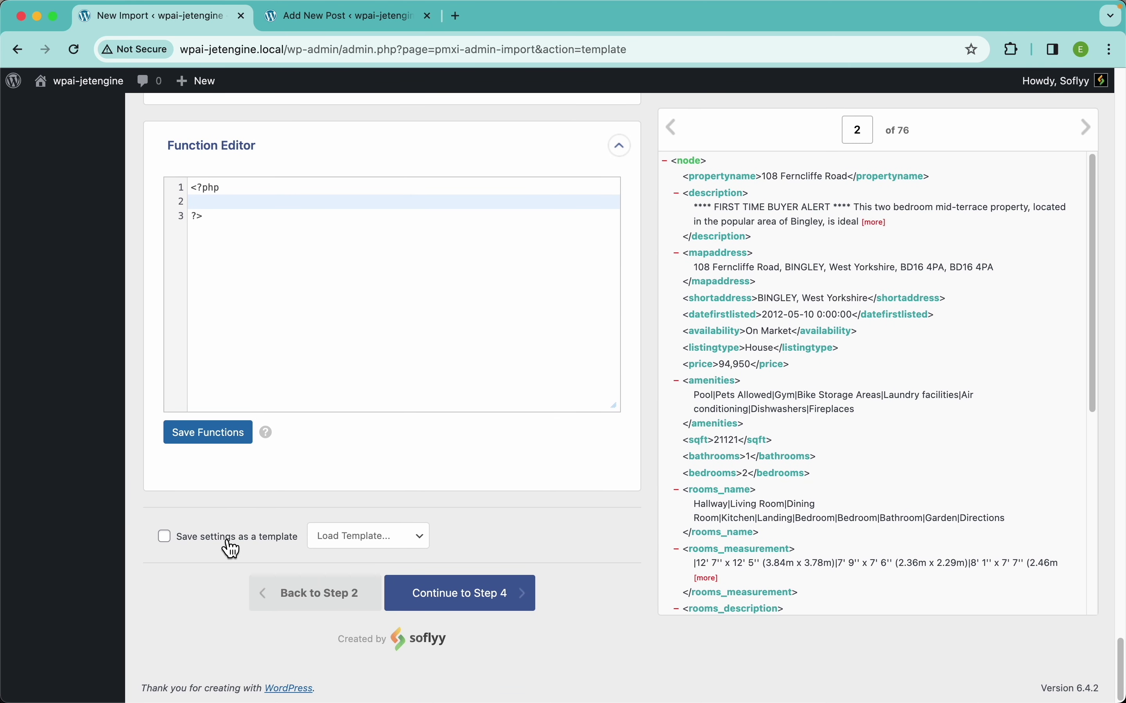
click(205, 549)
click(337, 539)
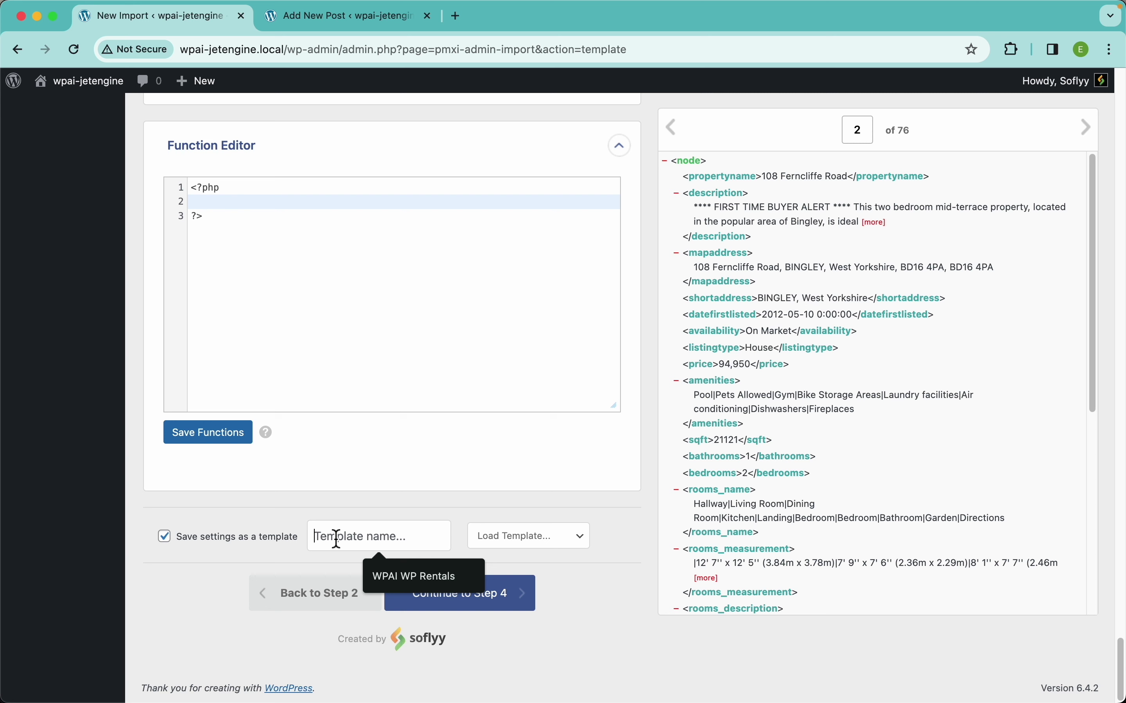
text(Test)
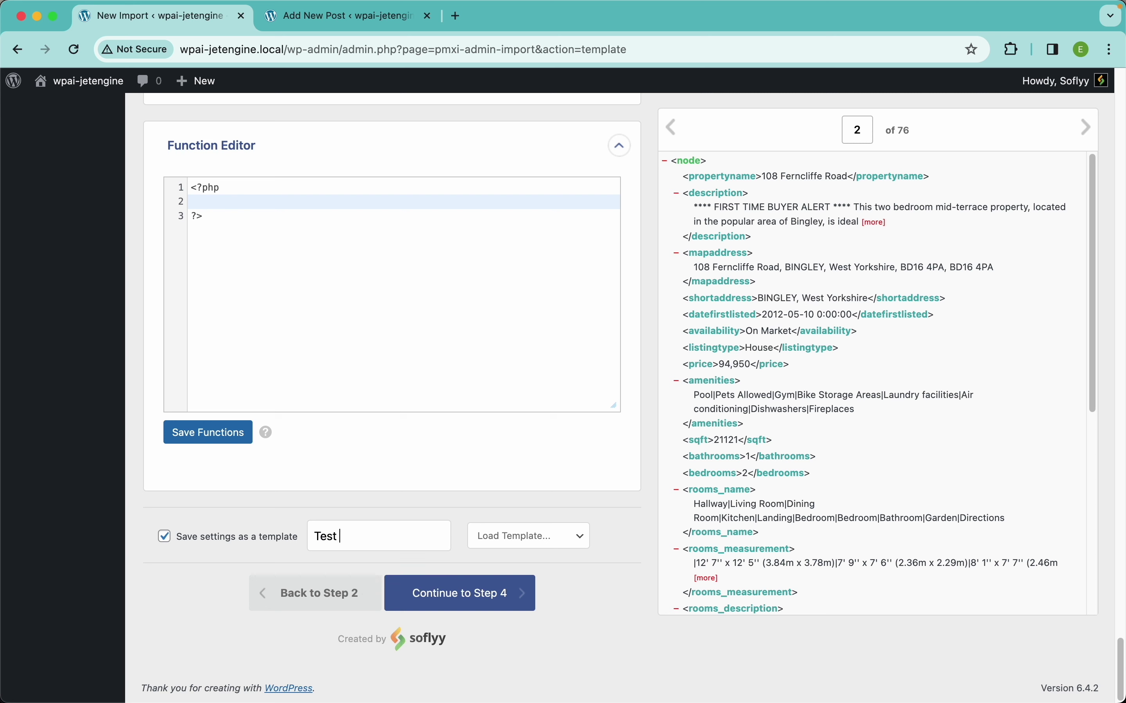
text( Import)
drag(386, 539, 311, 545)
click(212, 588)
Recheck the mappings from the title through the images and JetEngine fields, then continue to Step 4.
scroll(411, 370, up, 10)
scroll(411, 371, up, 20)
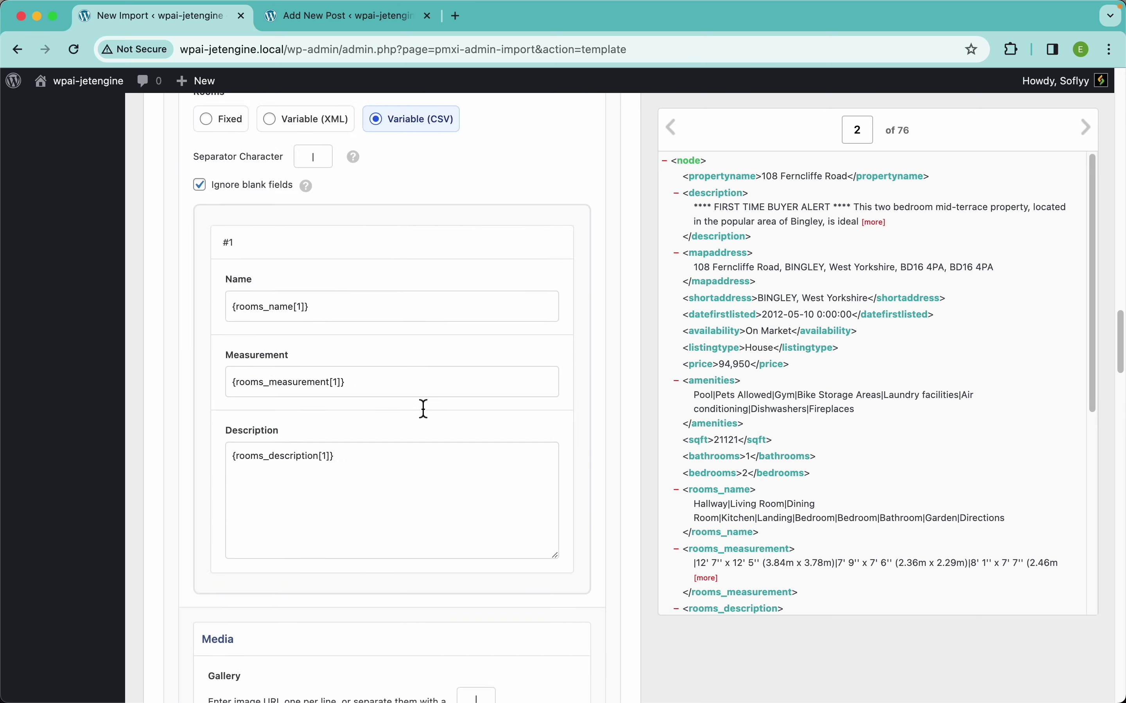
scroll(430, 418, up, 15)
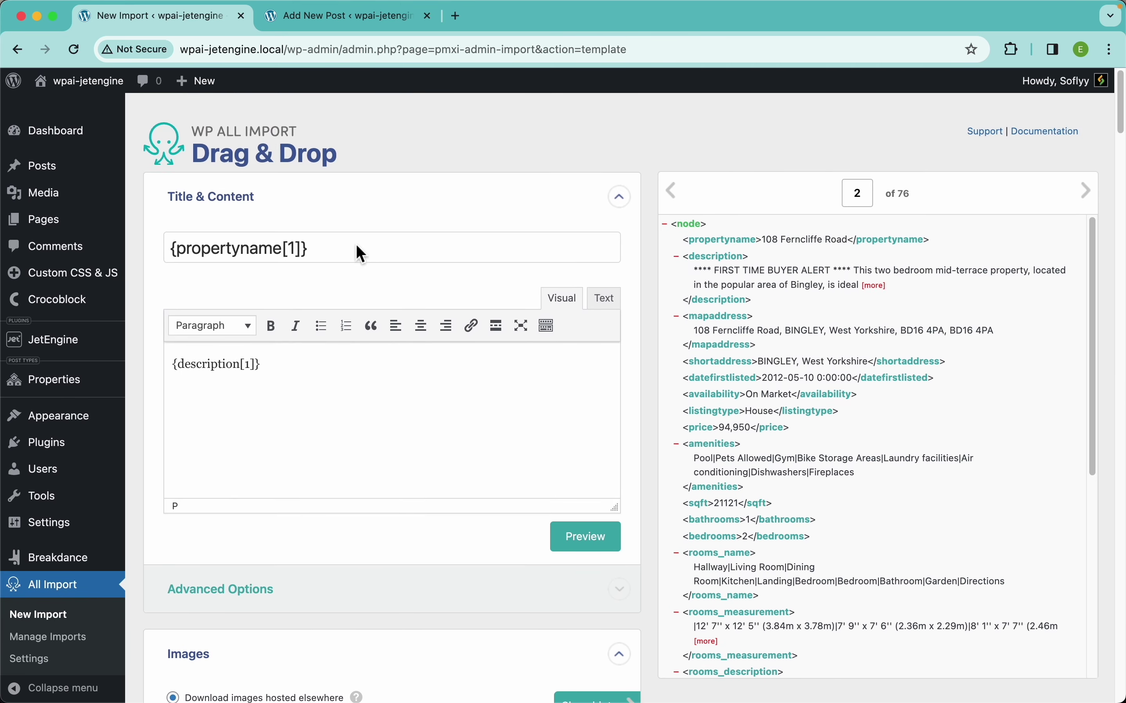
scroll(274, 405, down, 8)
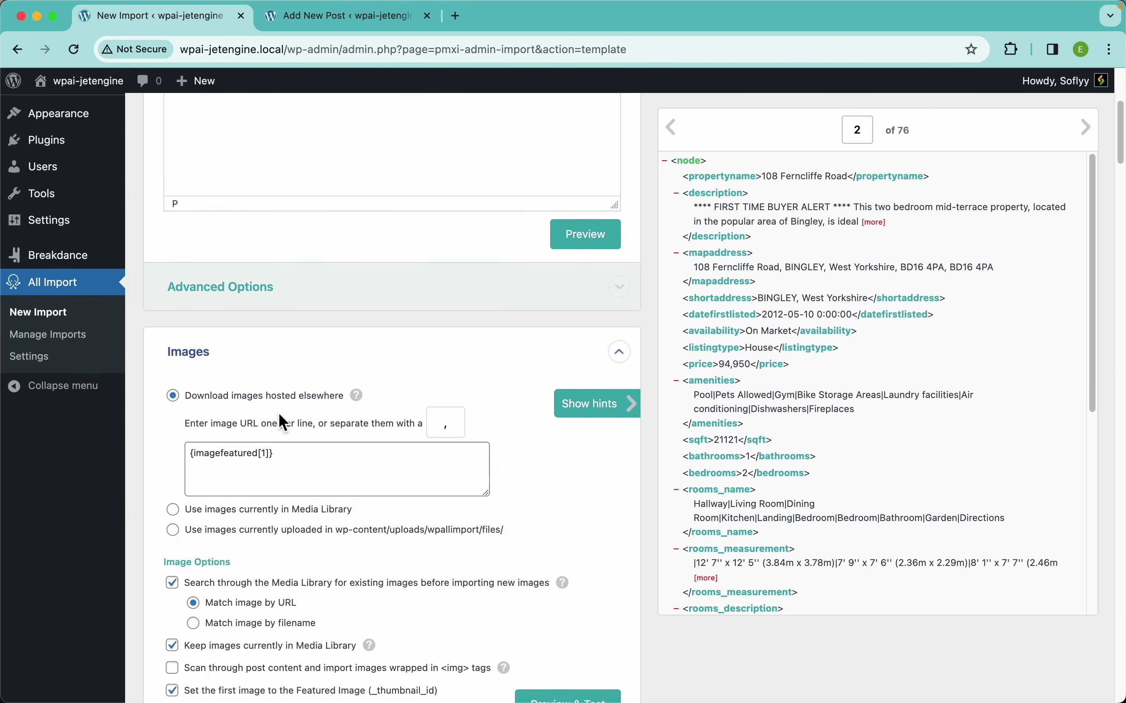
scroll(277, 537, down, 10)
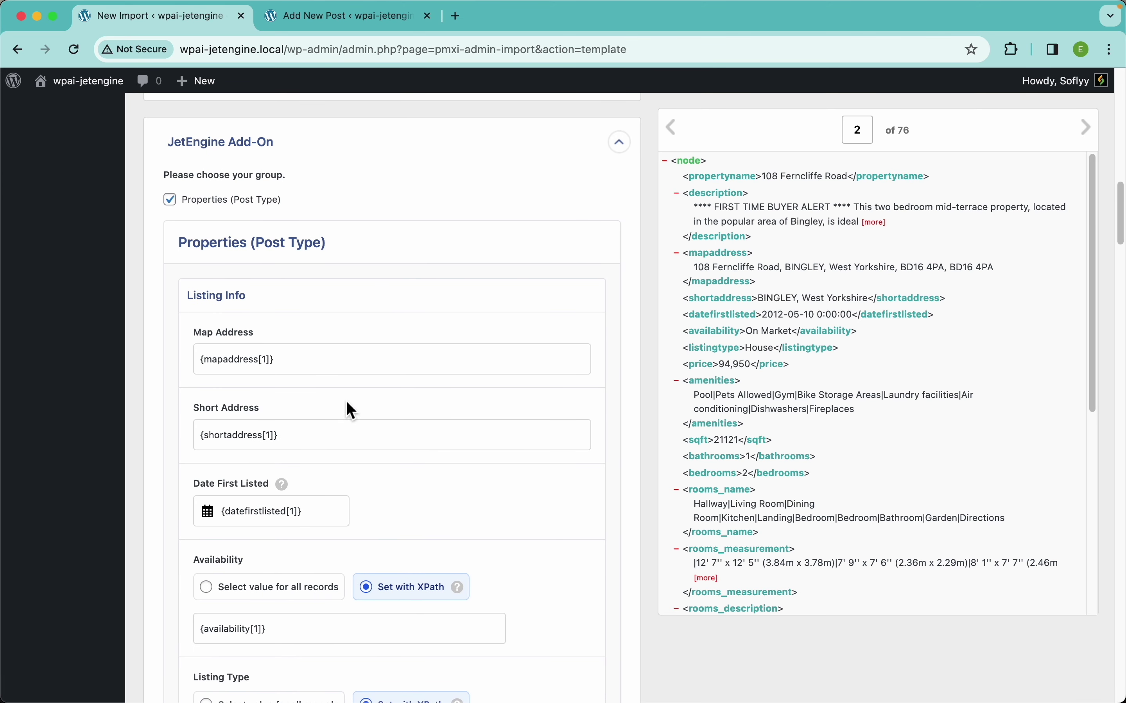
scroll(476, 482, down, 1)
scroll(480, 489, down, 20)
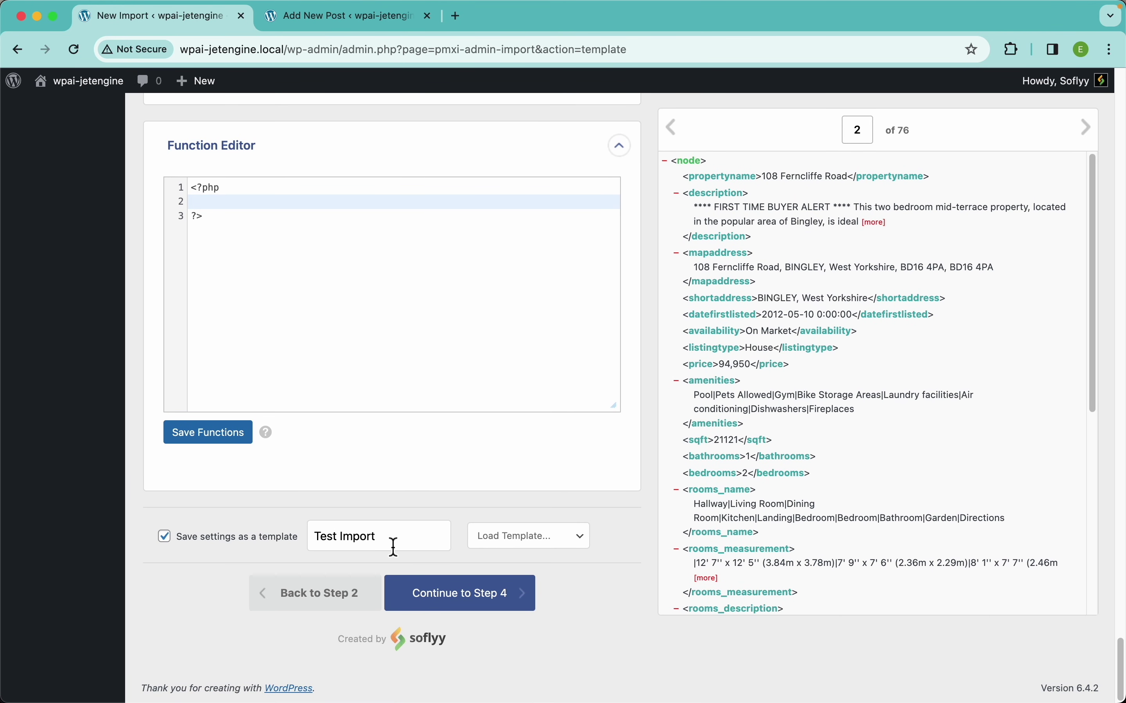
click(517, 600)
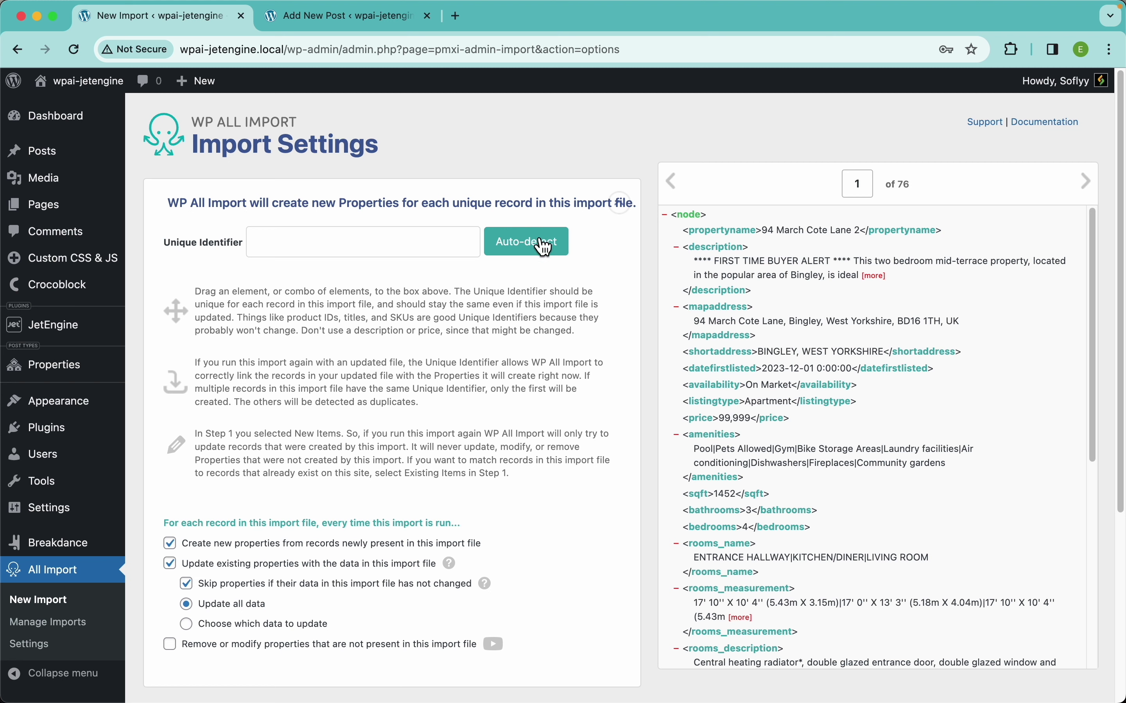
Auto-detect the unique identifier for the import and check record 1's property name.
click(529, 255)
scroll(538, 438, down, 5)
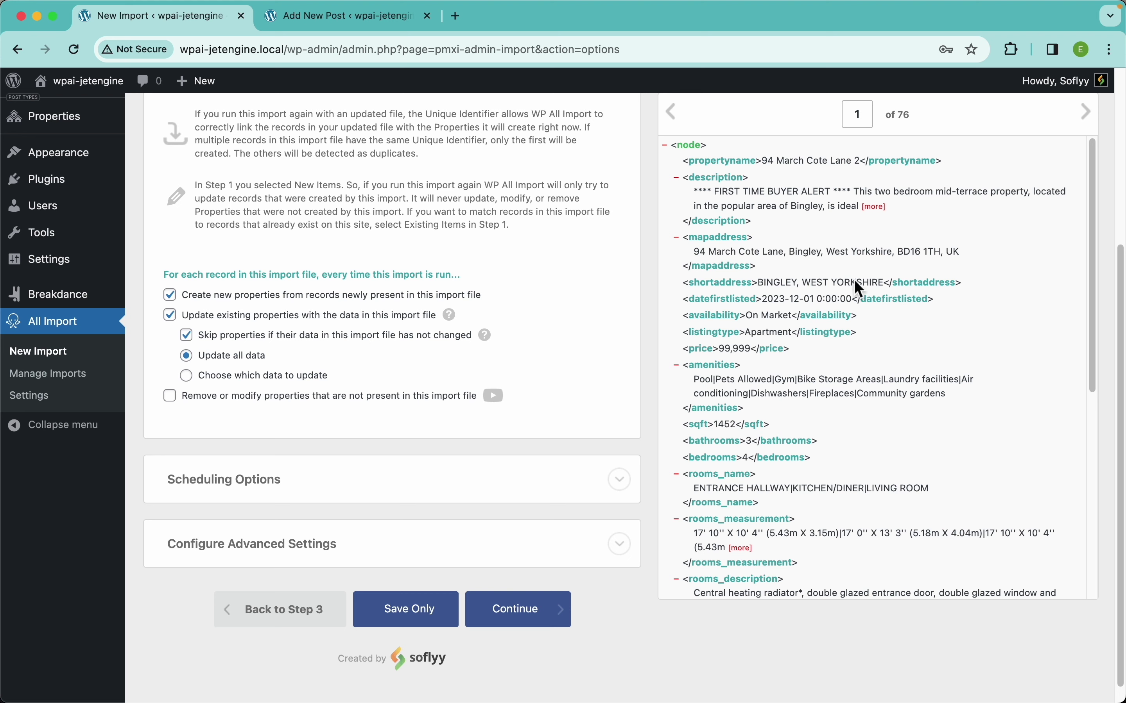
drag(762, 164, 861, 163)
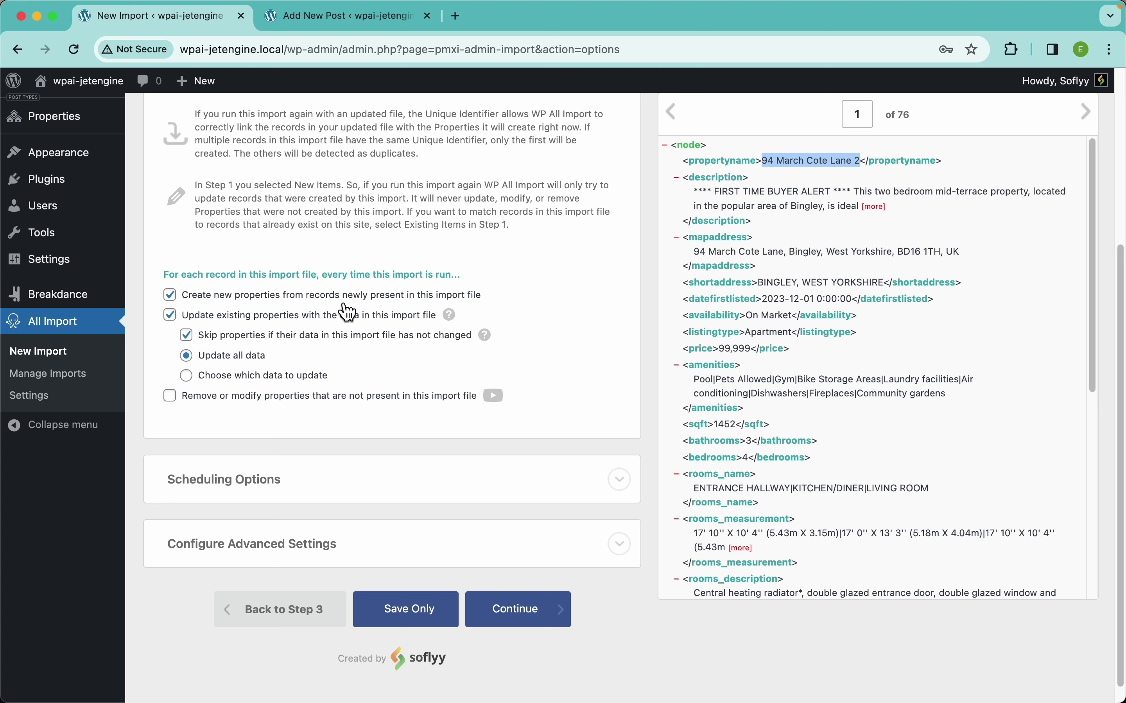
Try turning off the creation of new properties and the updating of existing ones, restoring each option.
click(331, 299)
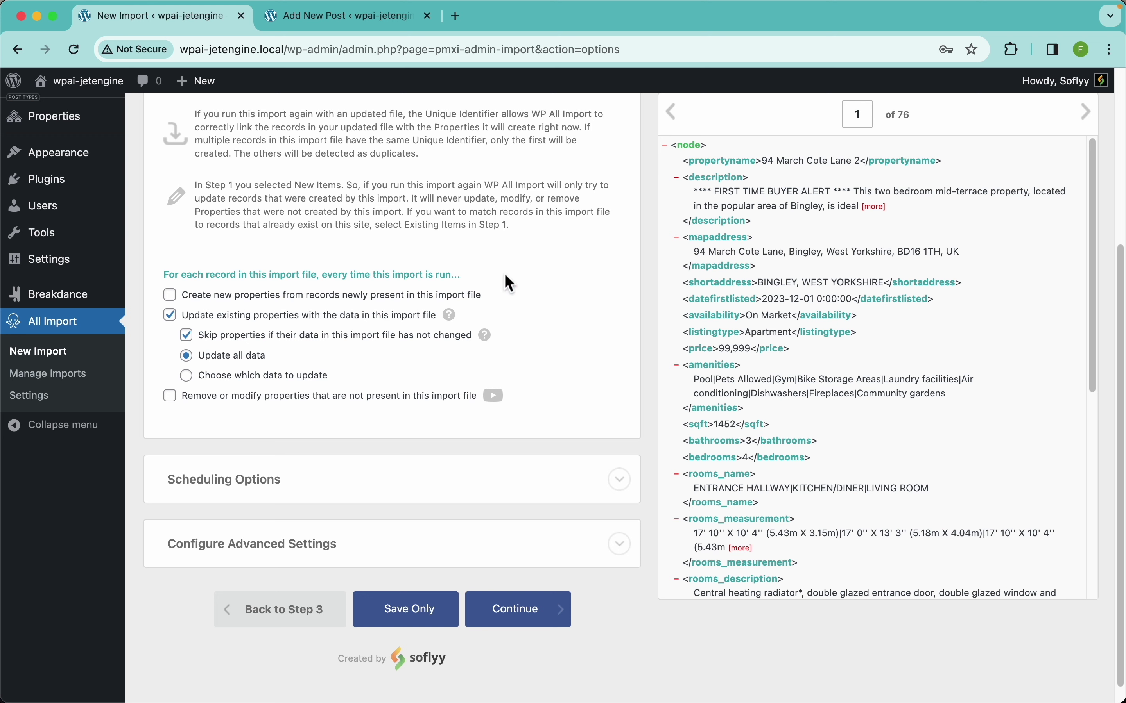
click(387, 298)
click(349, 317)
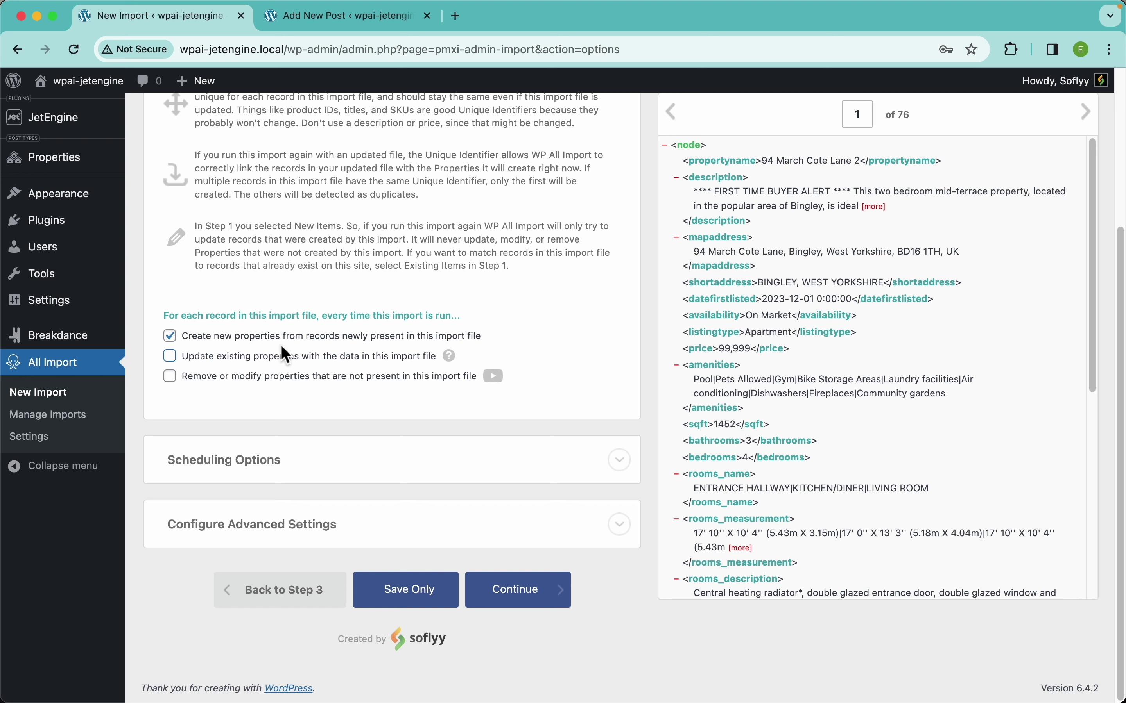
click(257, 359)
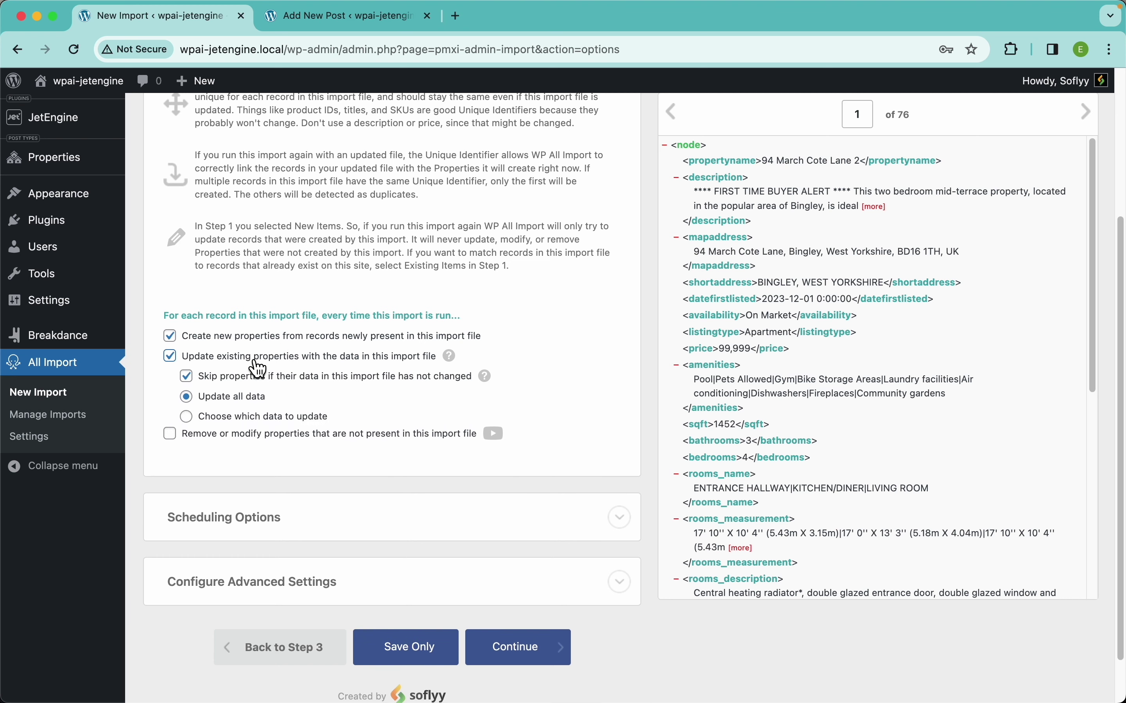
Try limiting updates to images only, then reselect all data types and return to Update all data.
click(239, 418)
scroll(318, 434, down, 5)
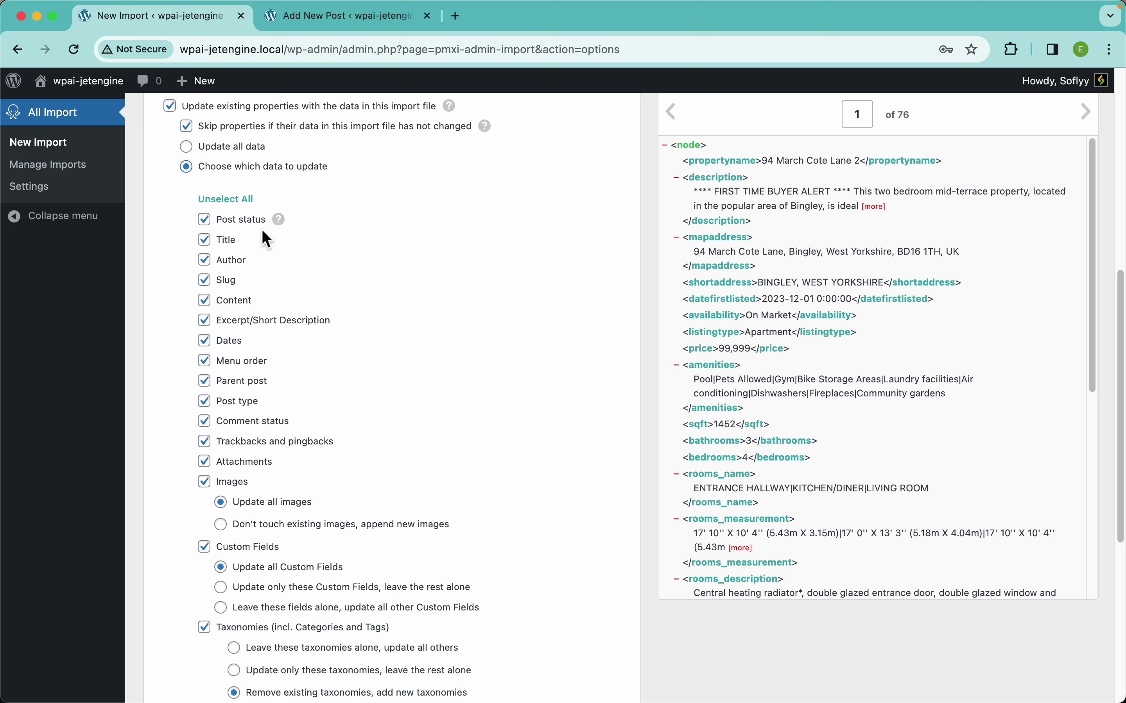
click(220, 200)
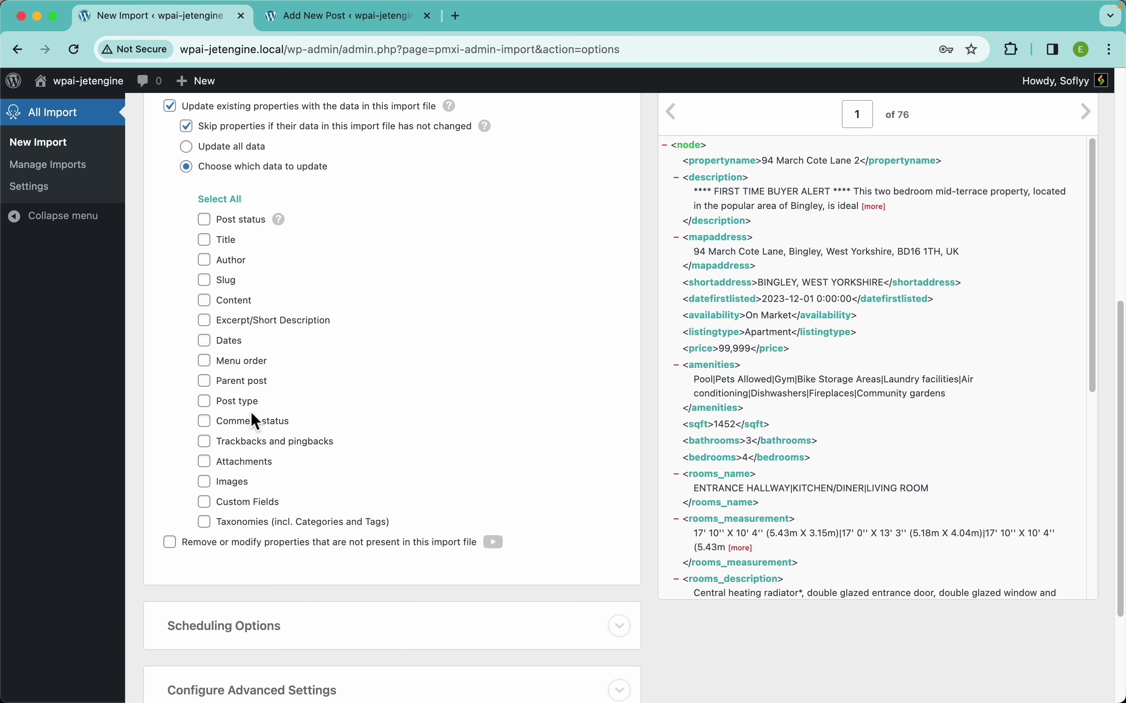
click(233, 483)
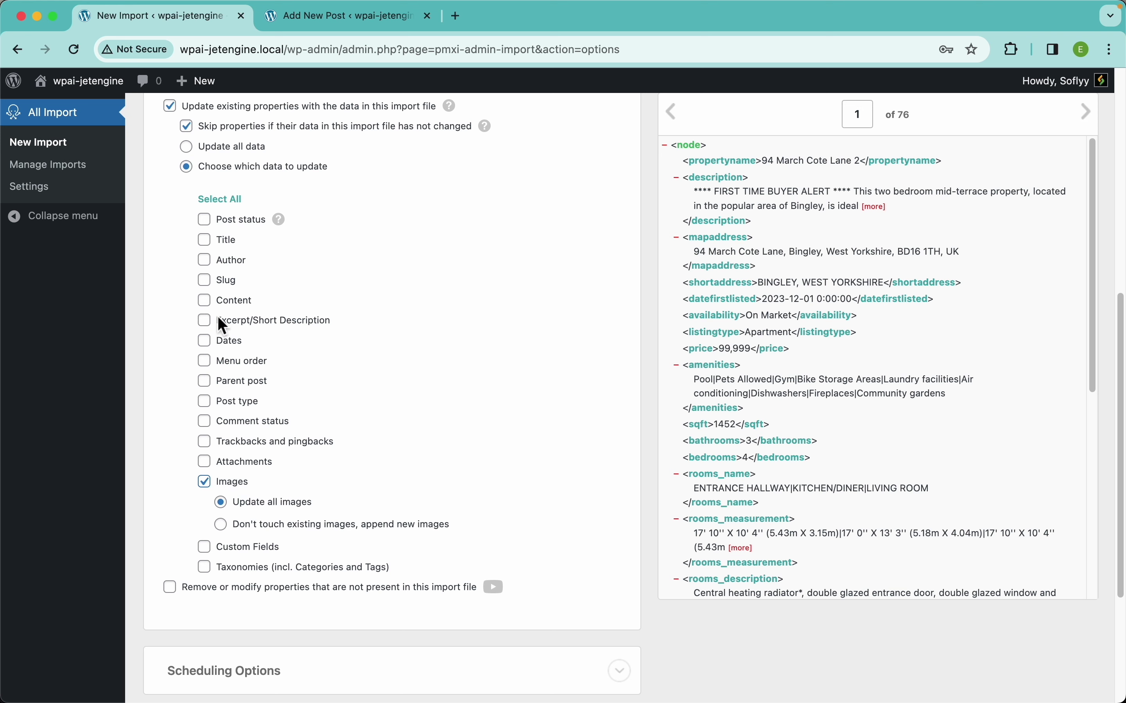
click(235, 200)
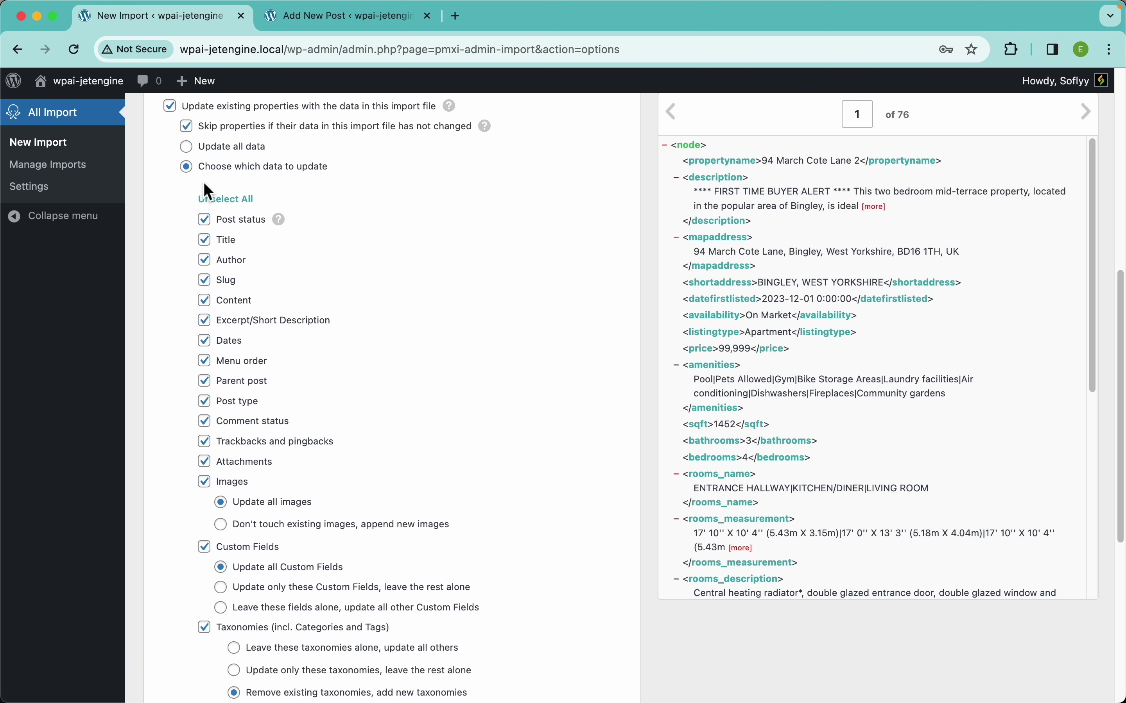
click(245, 157)
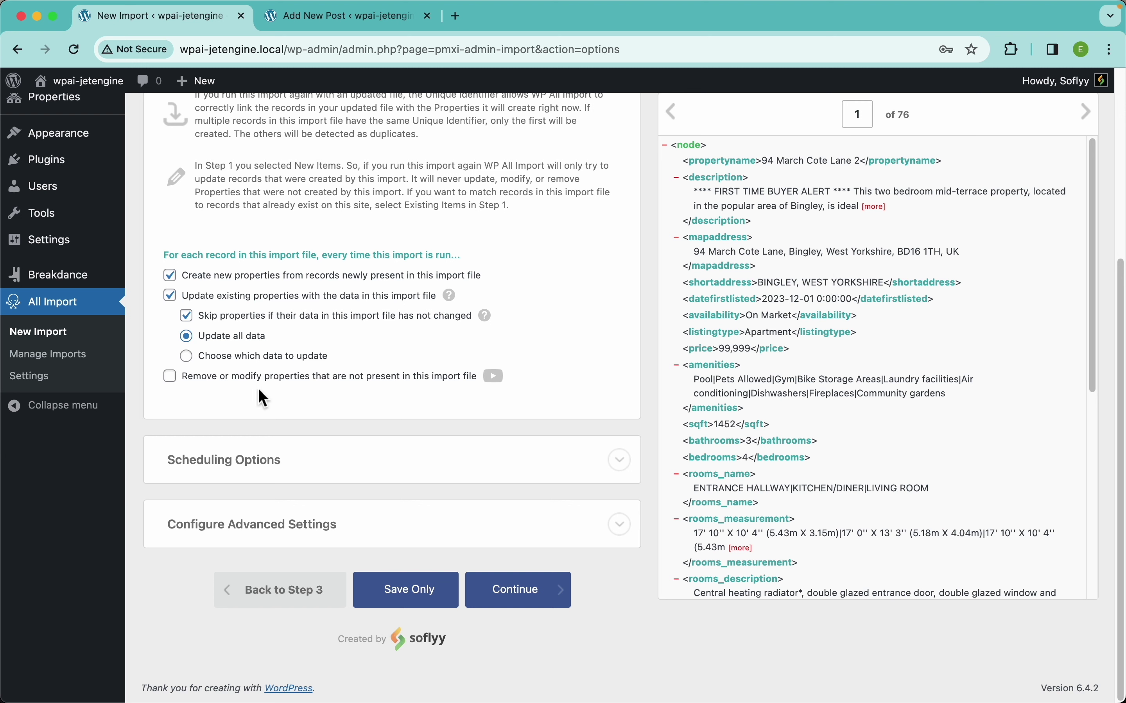
Enable removing or modifying properties not present in the import file, covering all properties on this site.
click(343, 379)
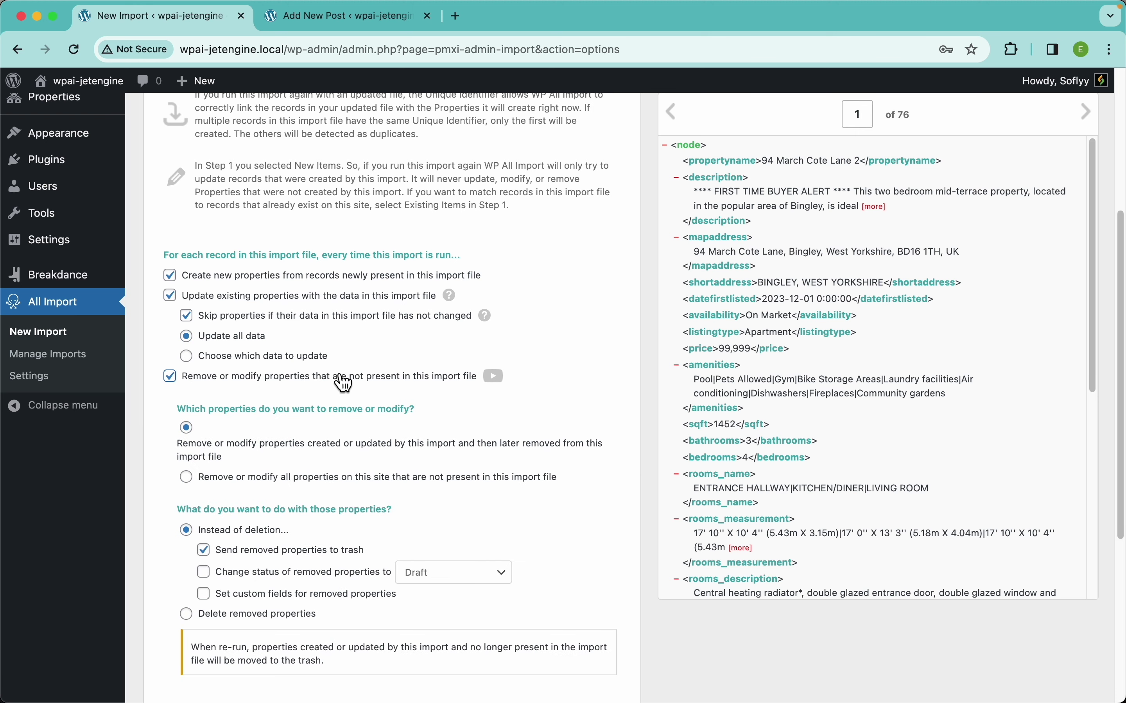
scroll(343, 383, down, 3)
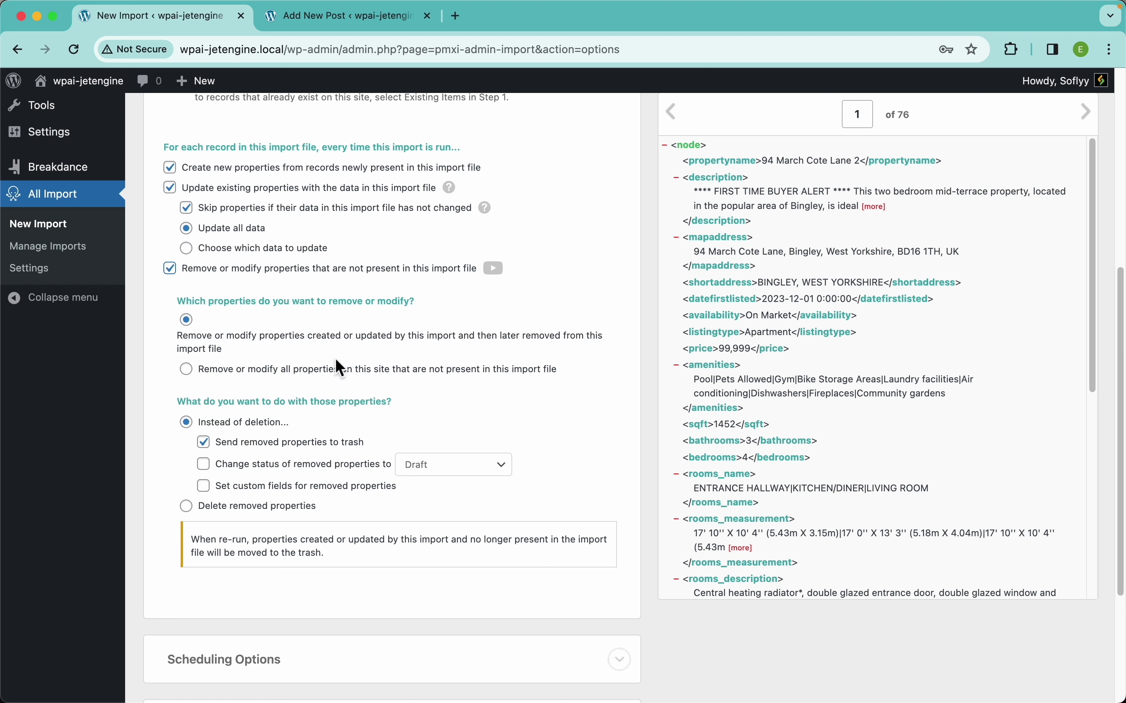
click(328, 375)
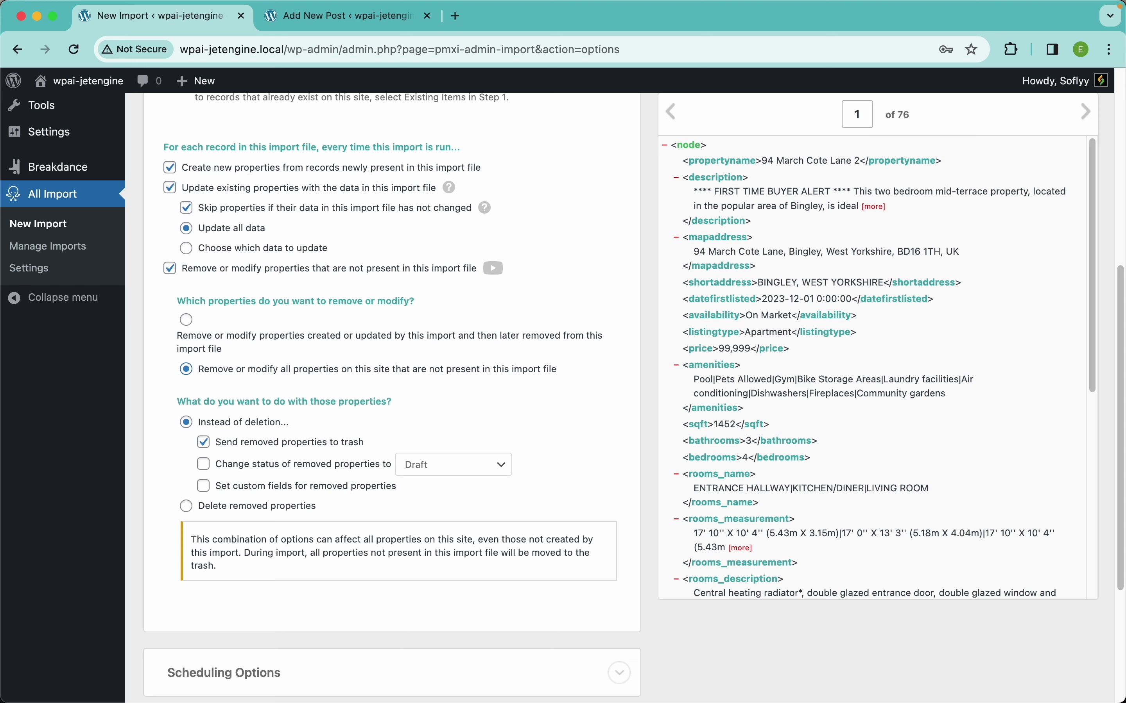
scroll(300, 433, down, 1)
scroll(300, 433, down, 3)
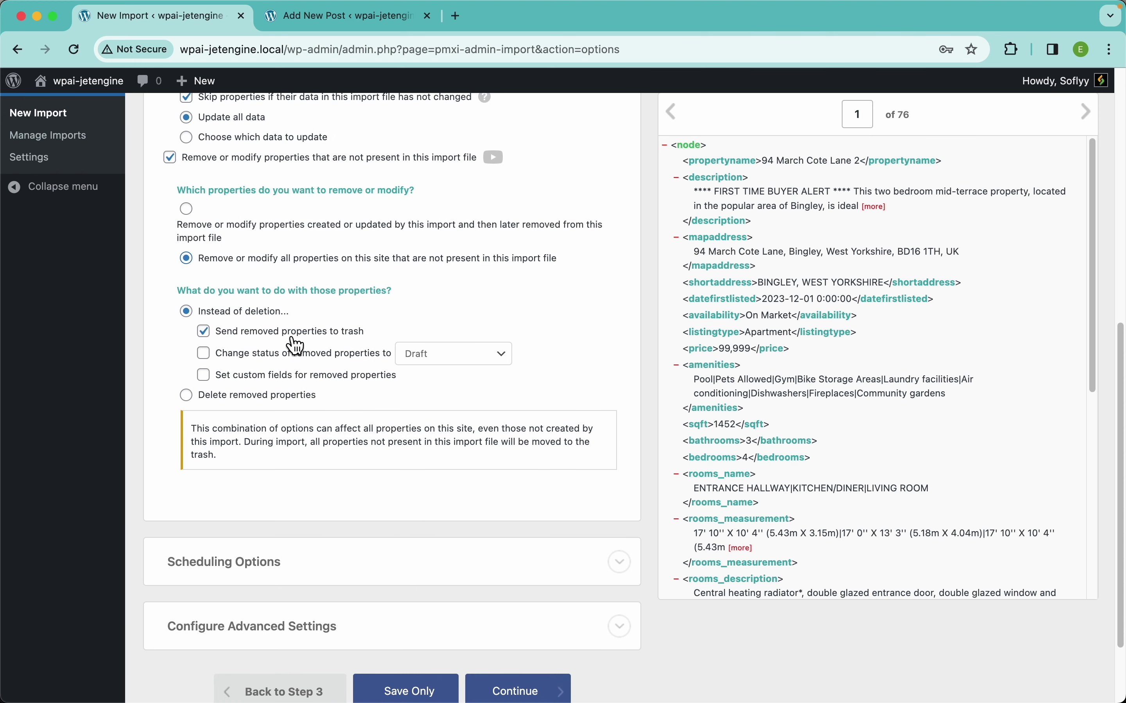
Try changing removed properties to Draft and setting a custom field for them with the value sold, then clear that value.
click(342, 356)
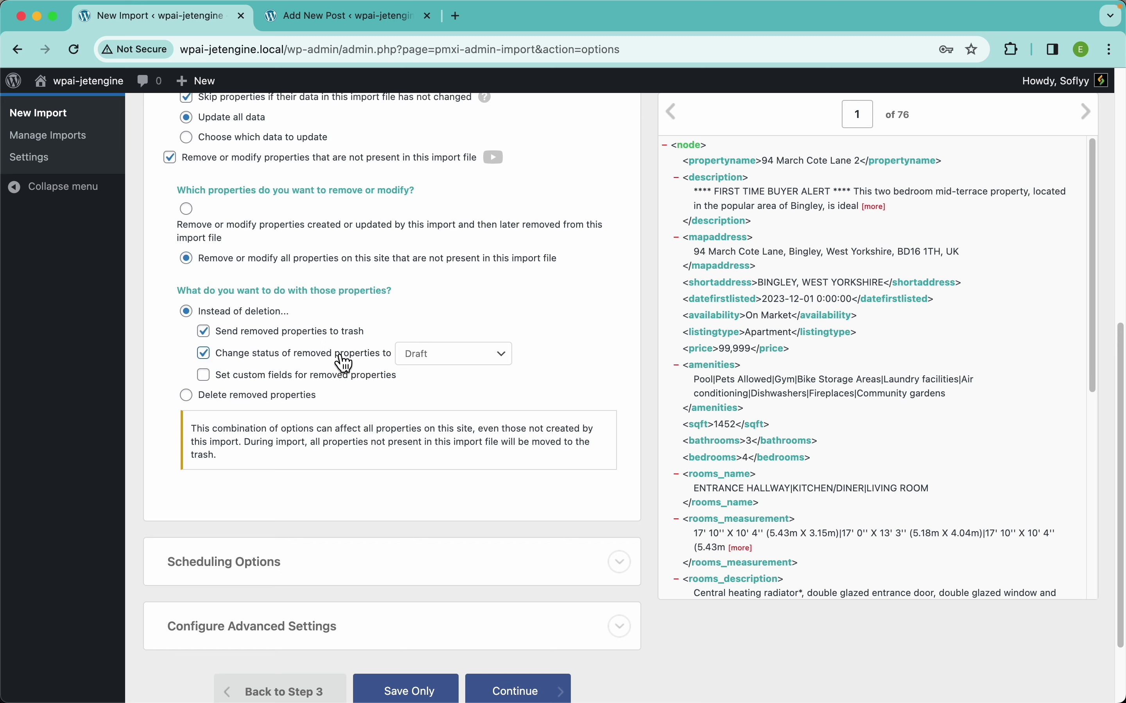
click(447, 355)
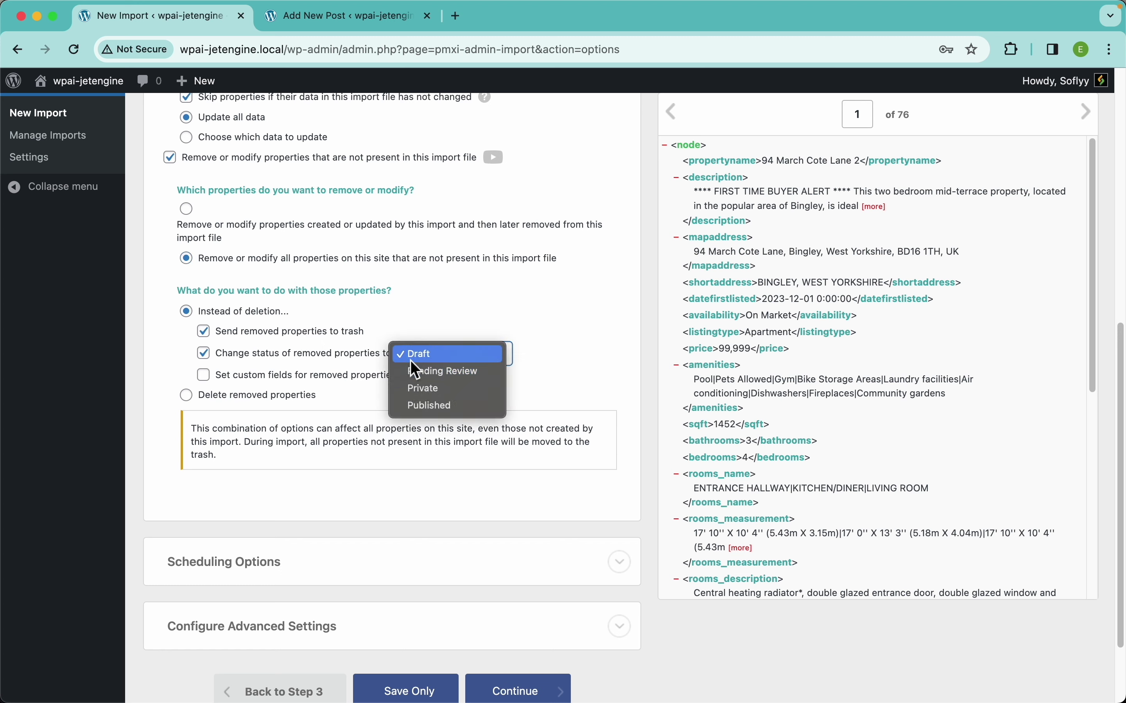
click(334, 354)
click(286, 376)
click(281, 421)
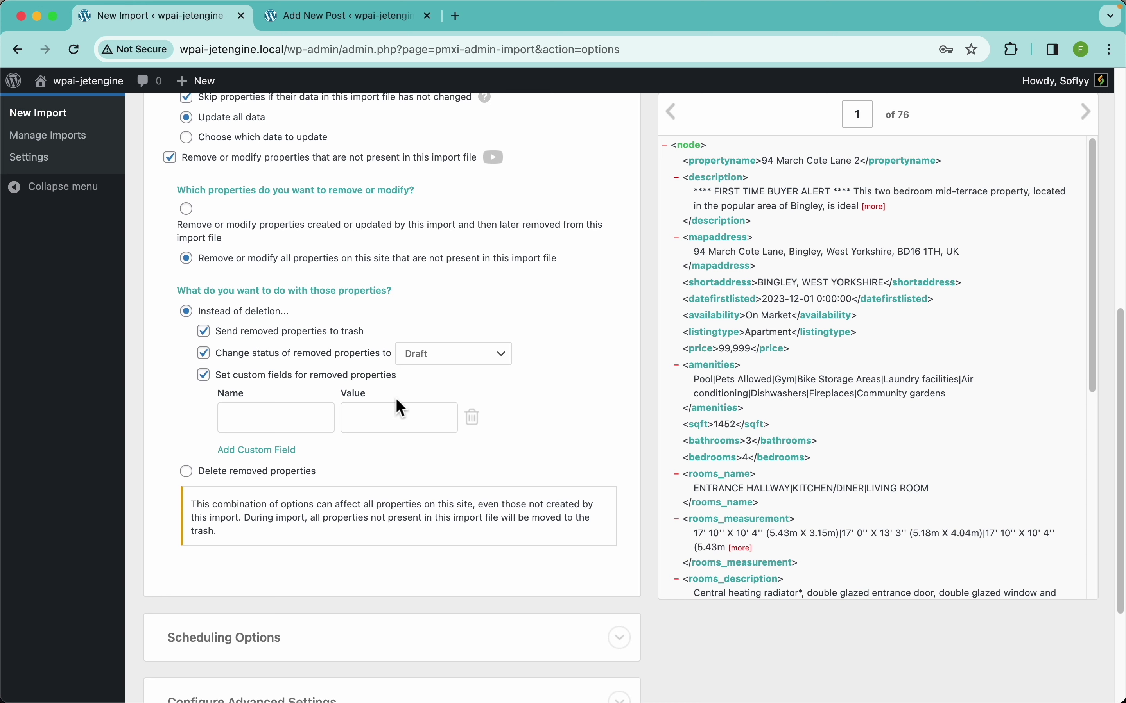
click(374, 415)
text(sold)
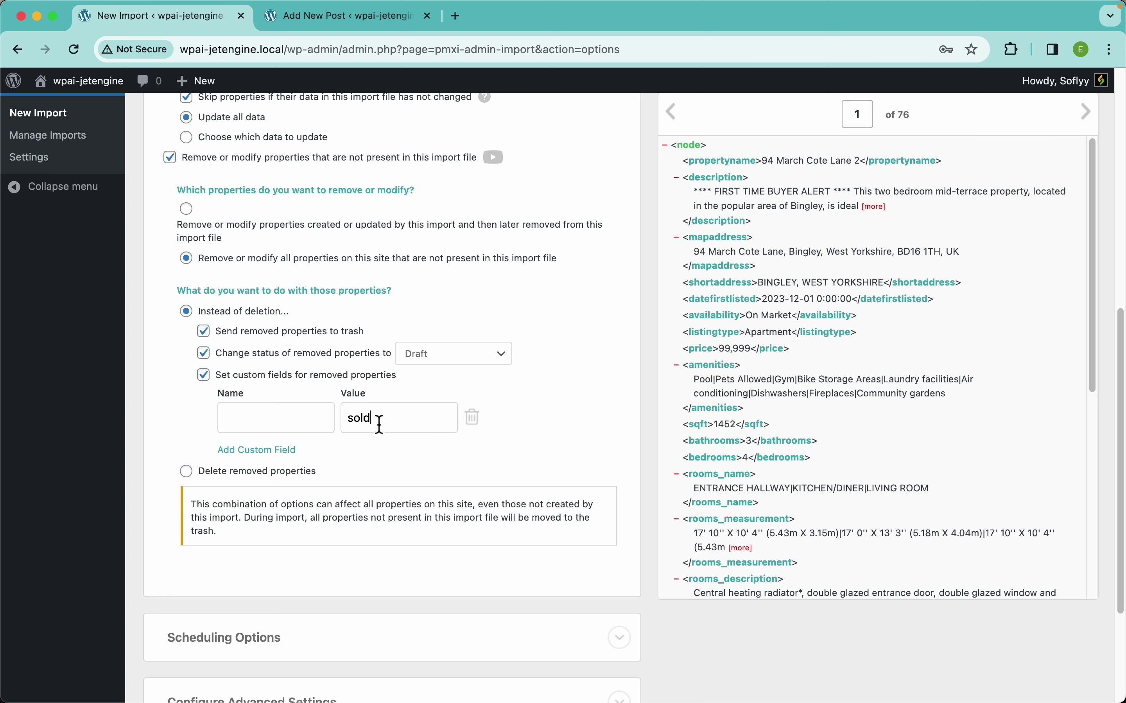
drag(376, 422, 345, 427)
key(BackSpace)
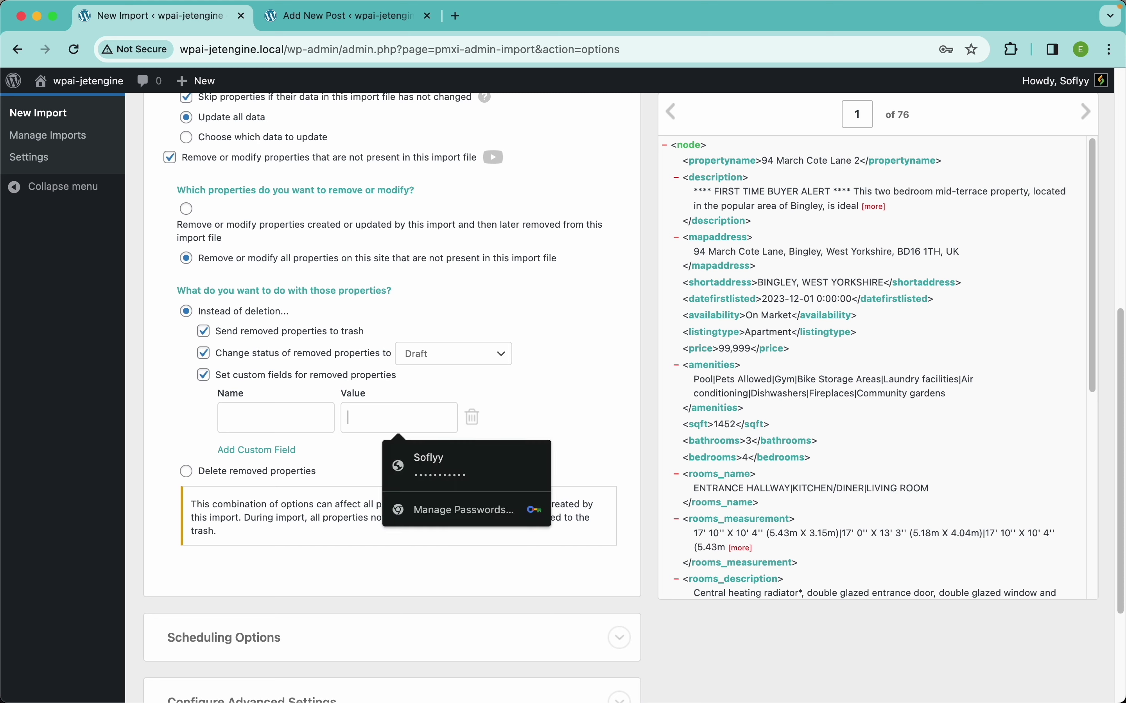
Try deleting removed properties with their attached files and images, then turn off removing or modifying missing properties.
click(283, 474)
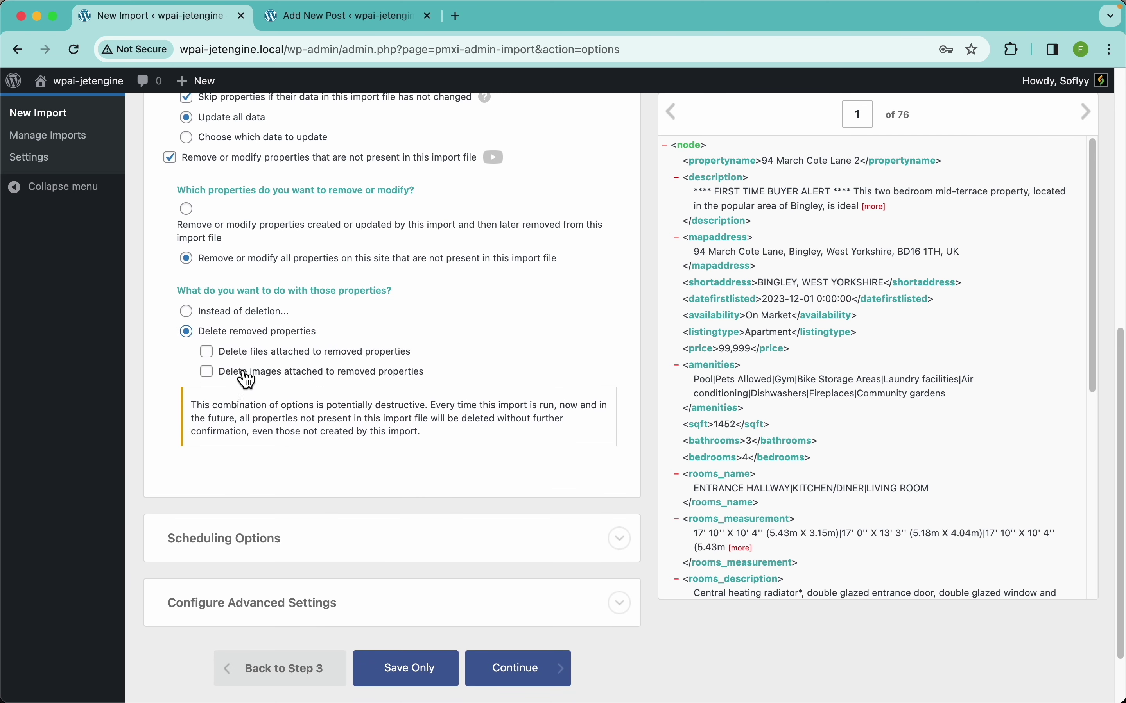
click(256, 355)
click(245, 374)
scroll(248, 275, up, 5)
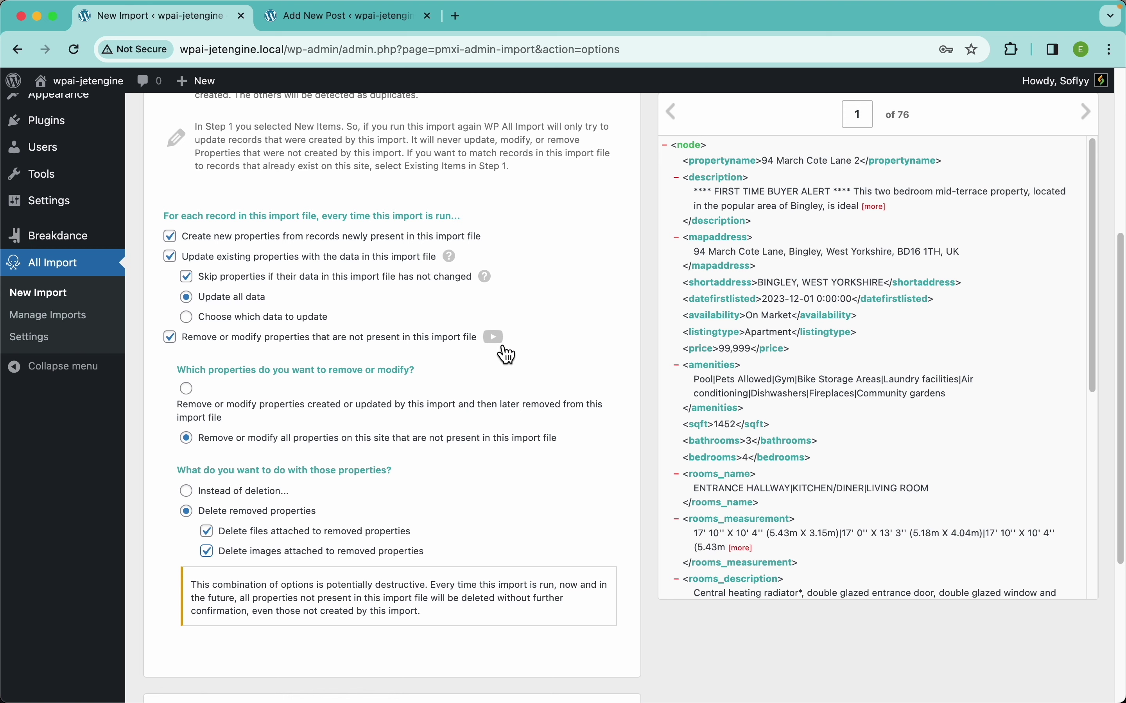
click(235, 339)
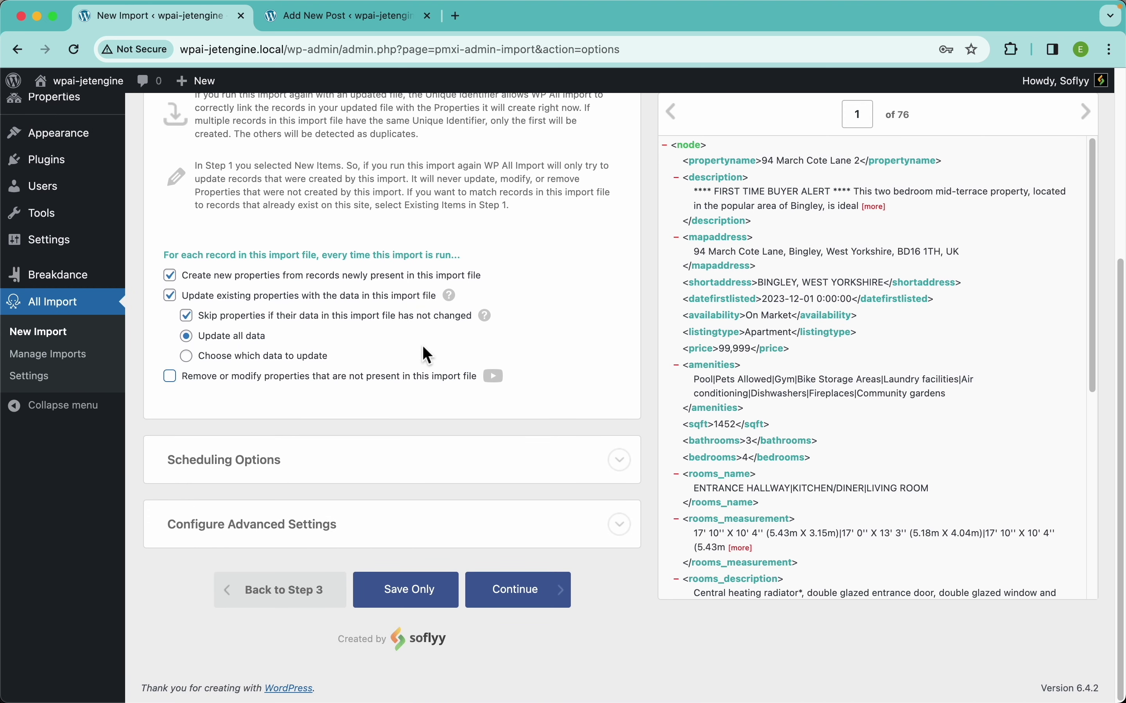
Expand Scheduling Options and review the Do Not Schedule, Automatic Scheduling and Manual Scheduling choices.
click(412, 474)
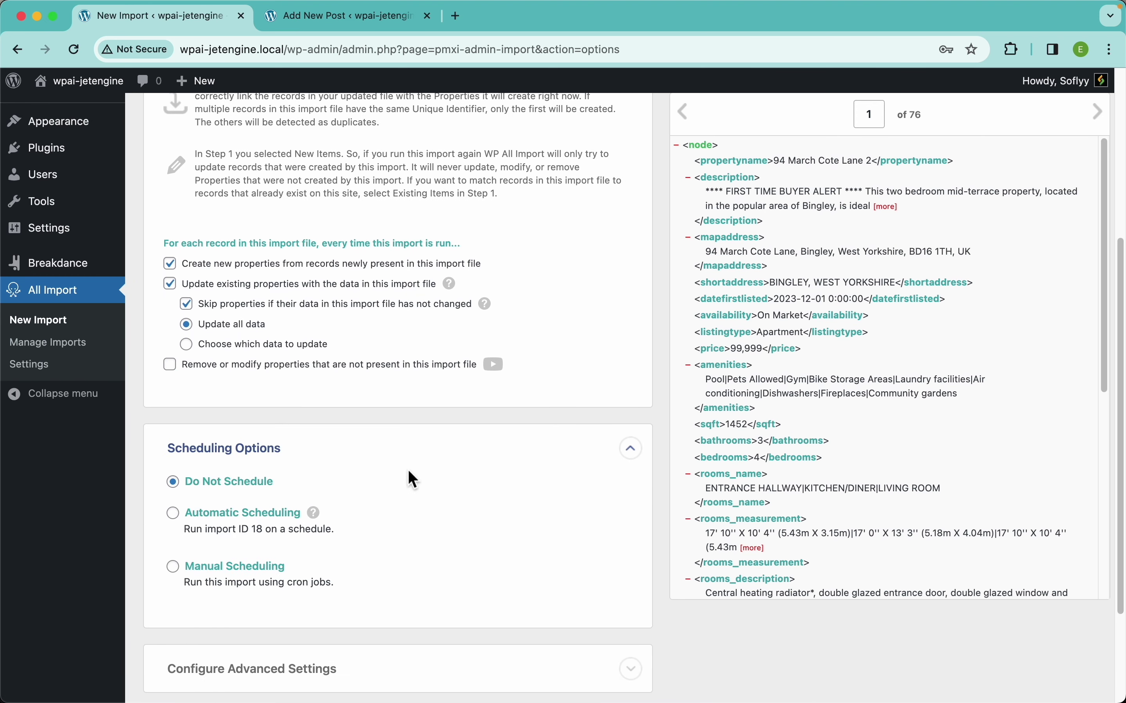
scroll(408, 470, down, 3)
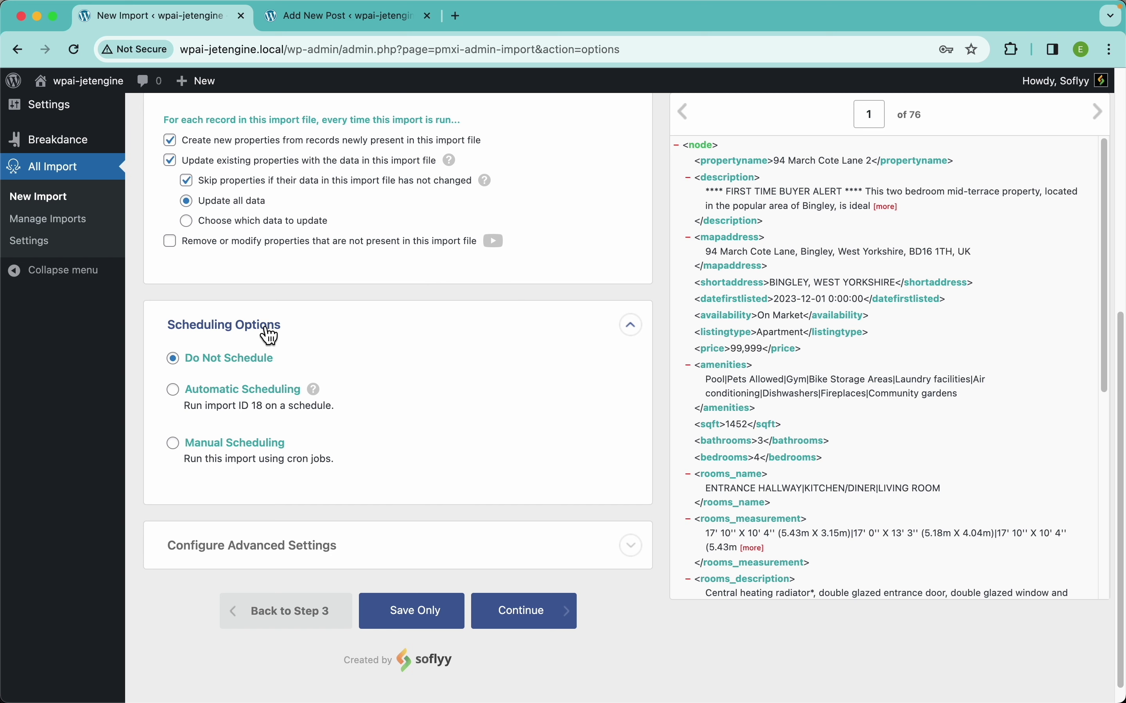
Try automatic scheduling every week on Monday through Saturday, running at 12:00am.
scroll(262, 324, down, 1)
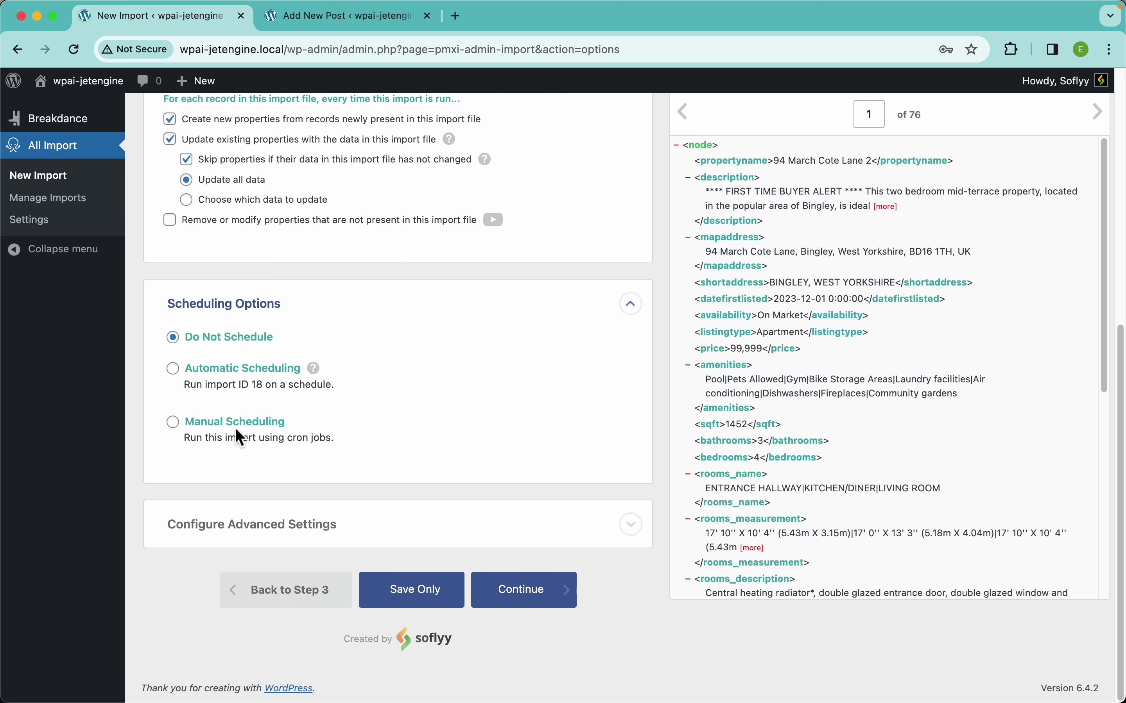
click(248, 384)
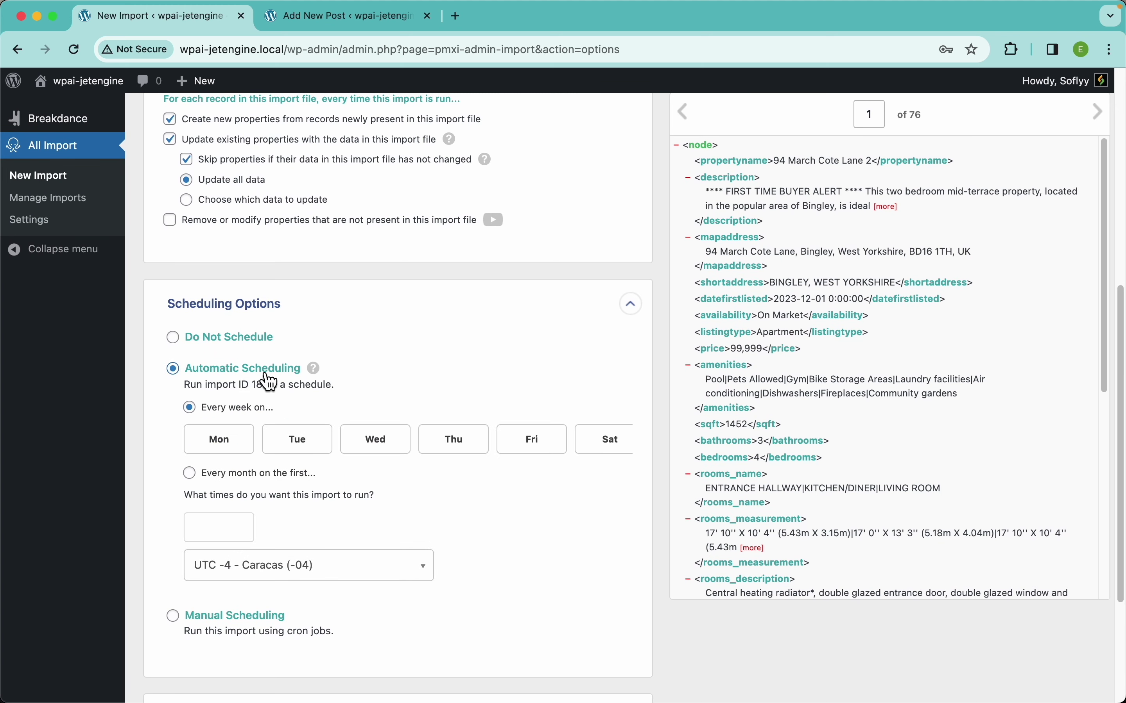
scroll(349, 386, down, 3)
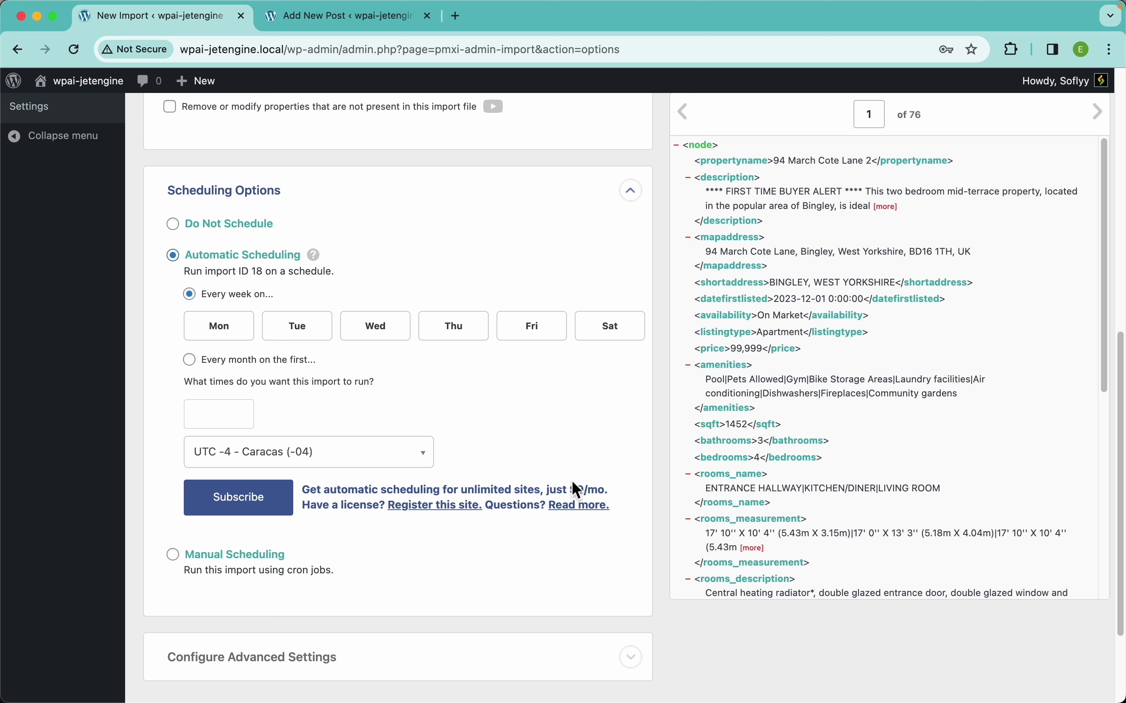
click(221, 325)
click(291, 333)
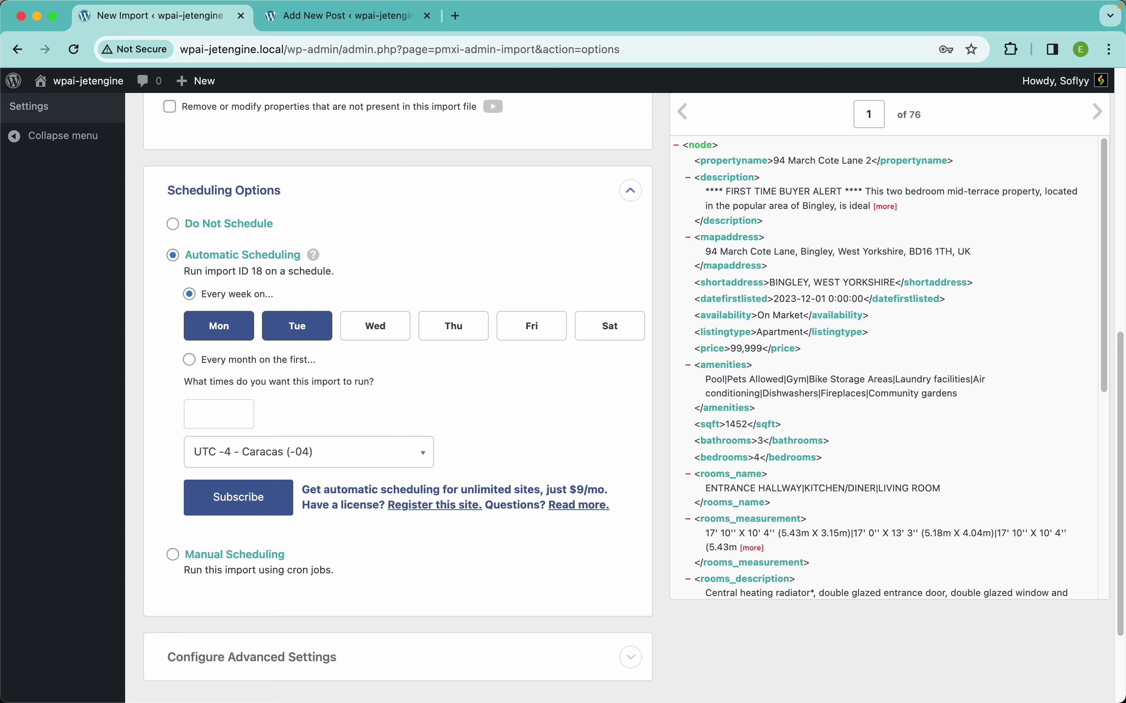
click(394, 333)
click(475, 337)
click(550, 340)
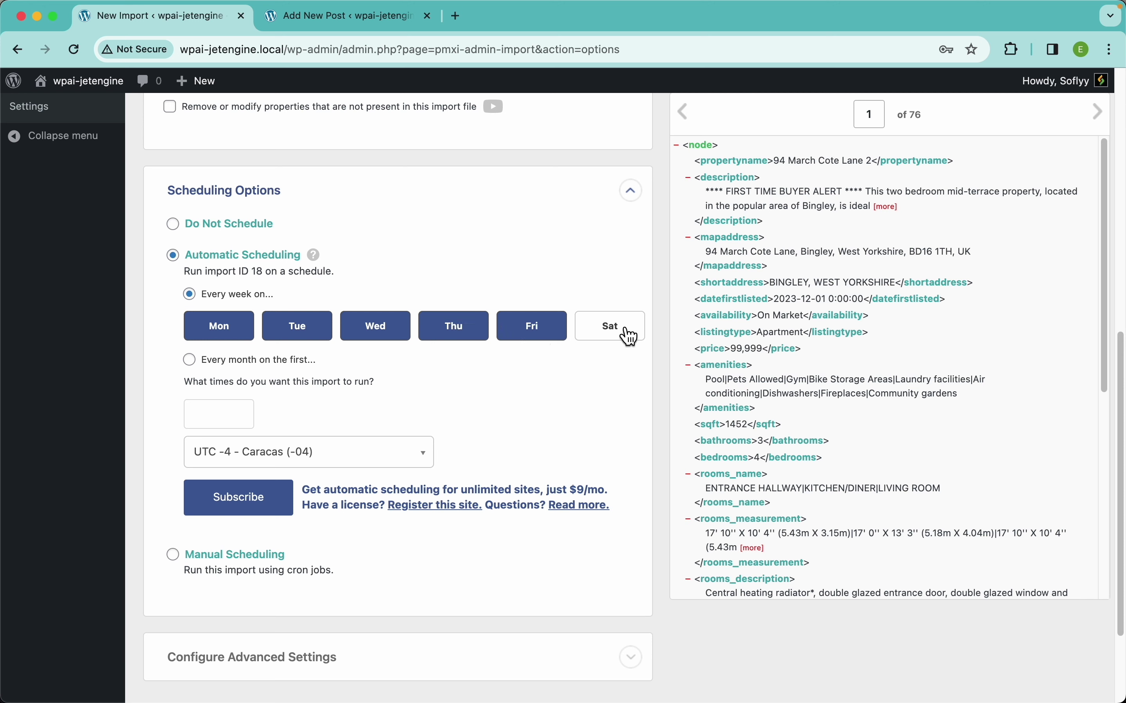
click(631, 337)
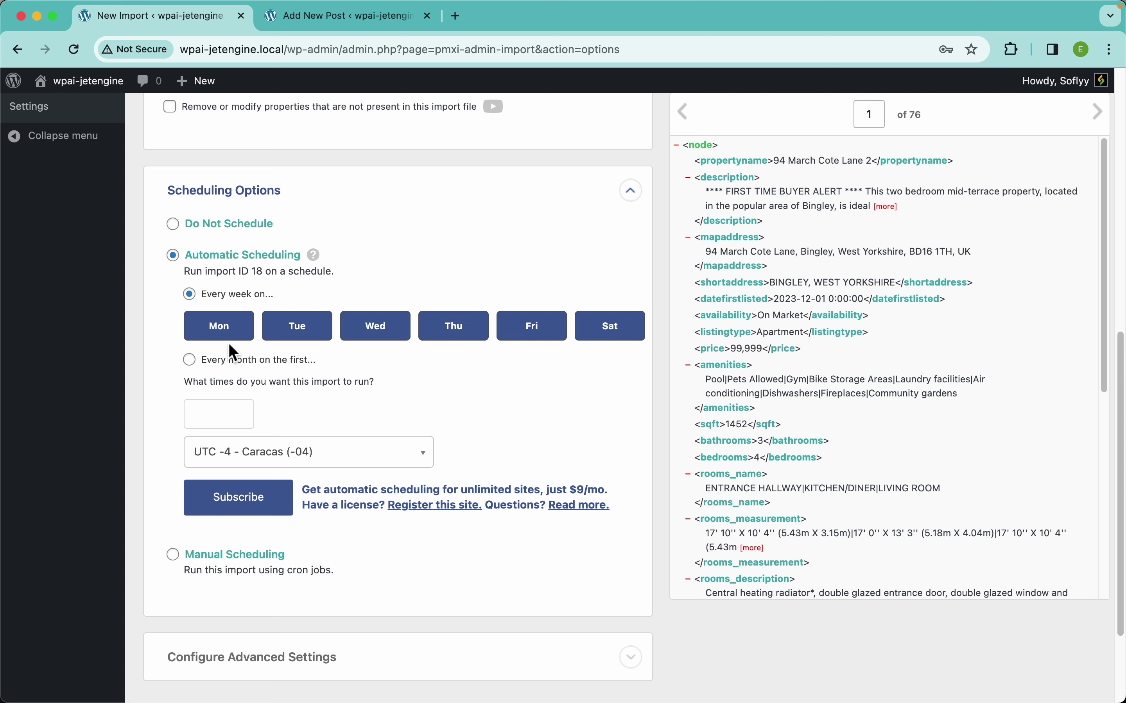
click(228, 411)
click(212, 438)
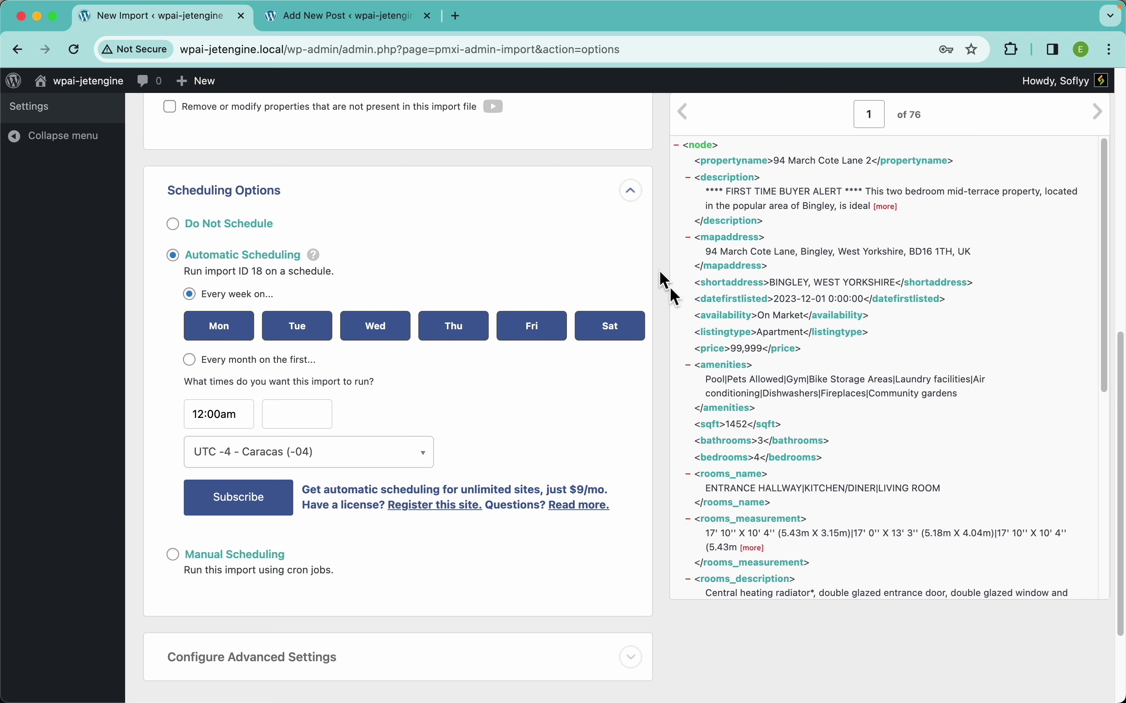
Enable removing or modifying properties not present in the import file, and review its deletion options together with the schedule.
scroll(487, 294, up, 5)
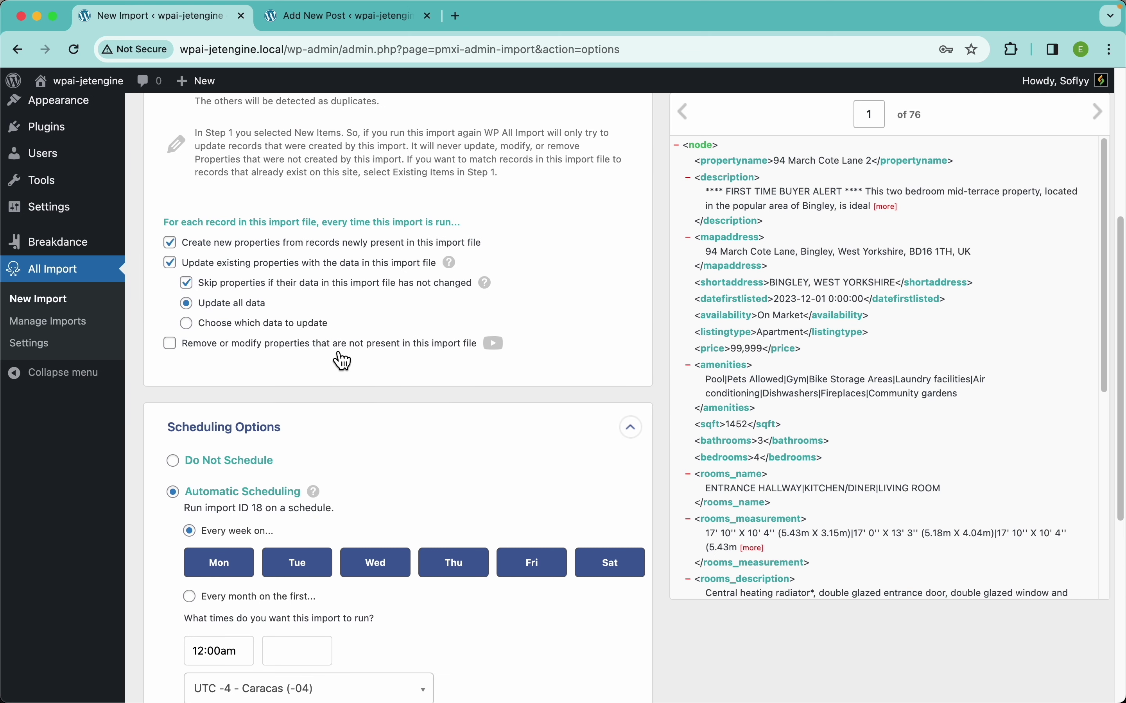
click(309, 346)
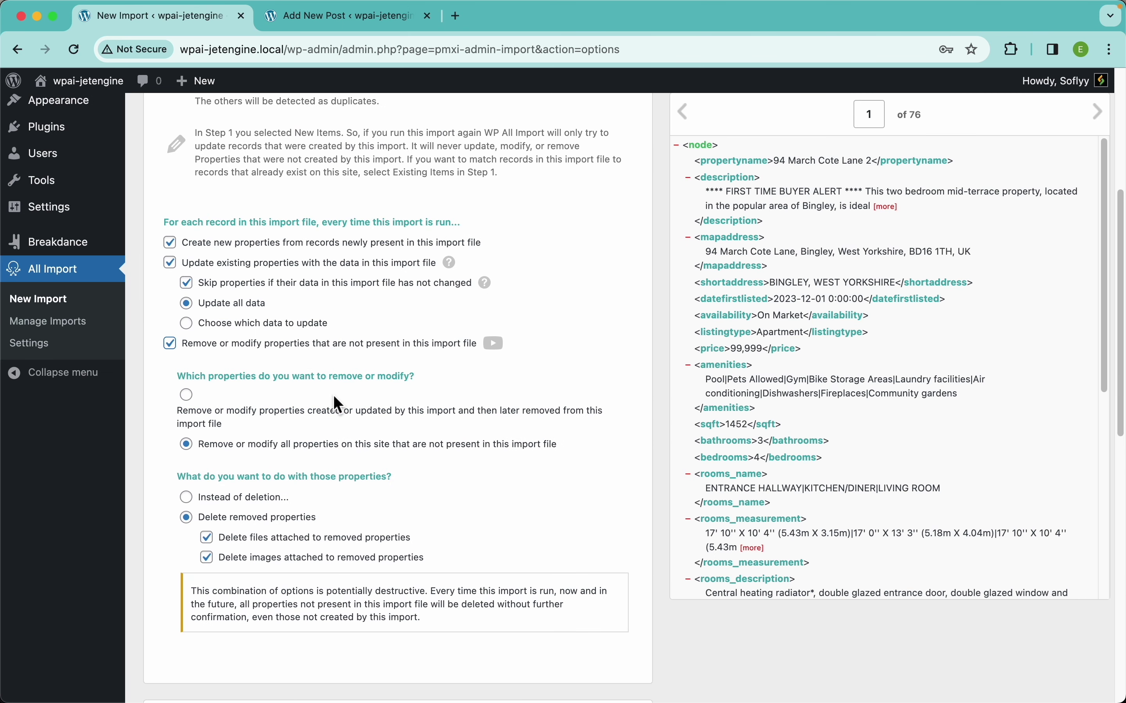
scroll(333, 395, down, 3)
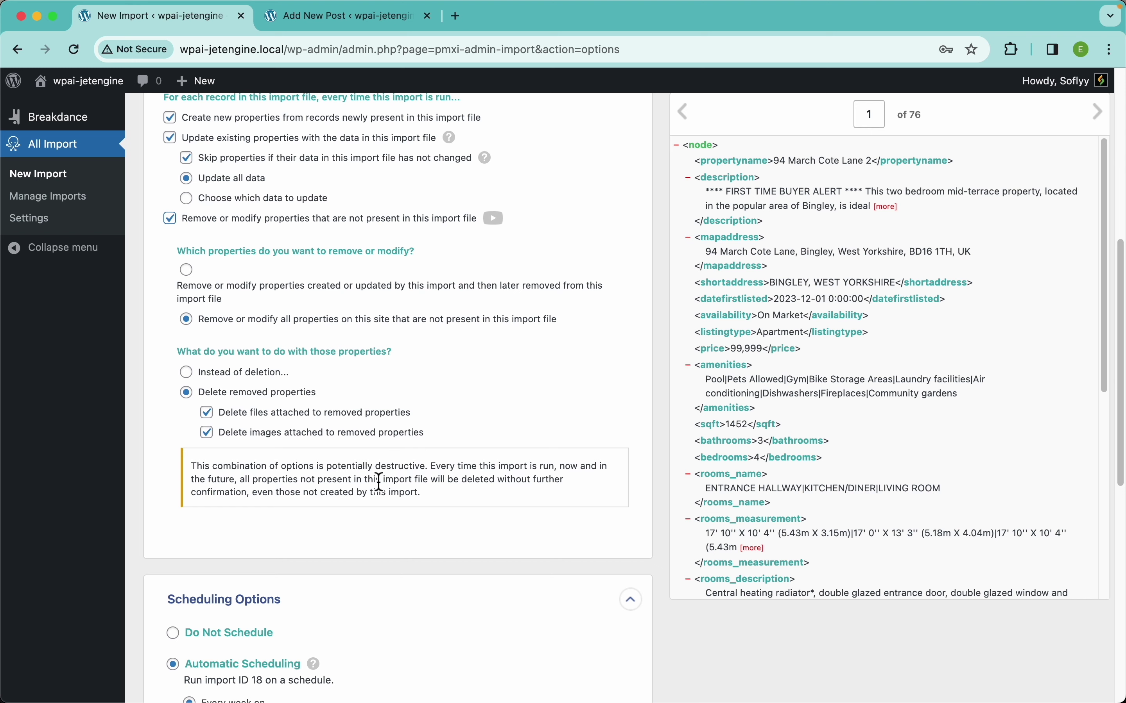
scroll(421, 458, down, 4)
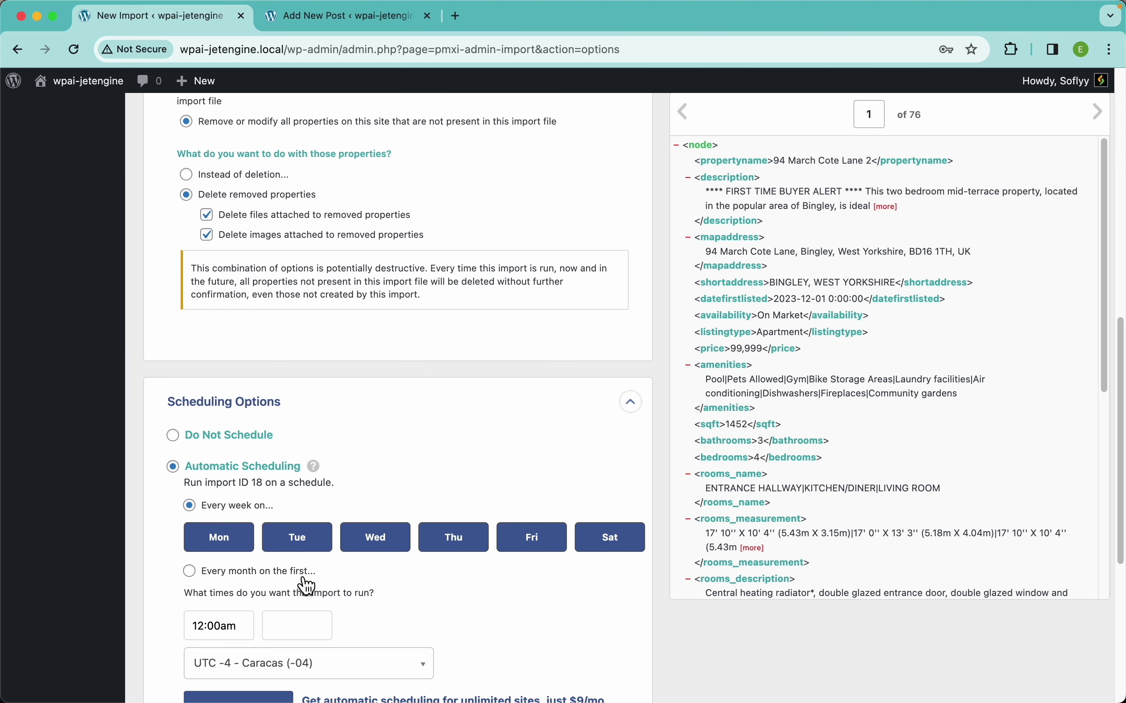
scroll(434, 361, up, 5)
scroll(433, 361, down, 2)
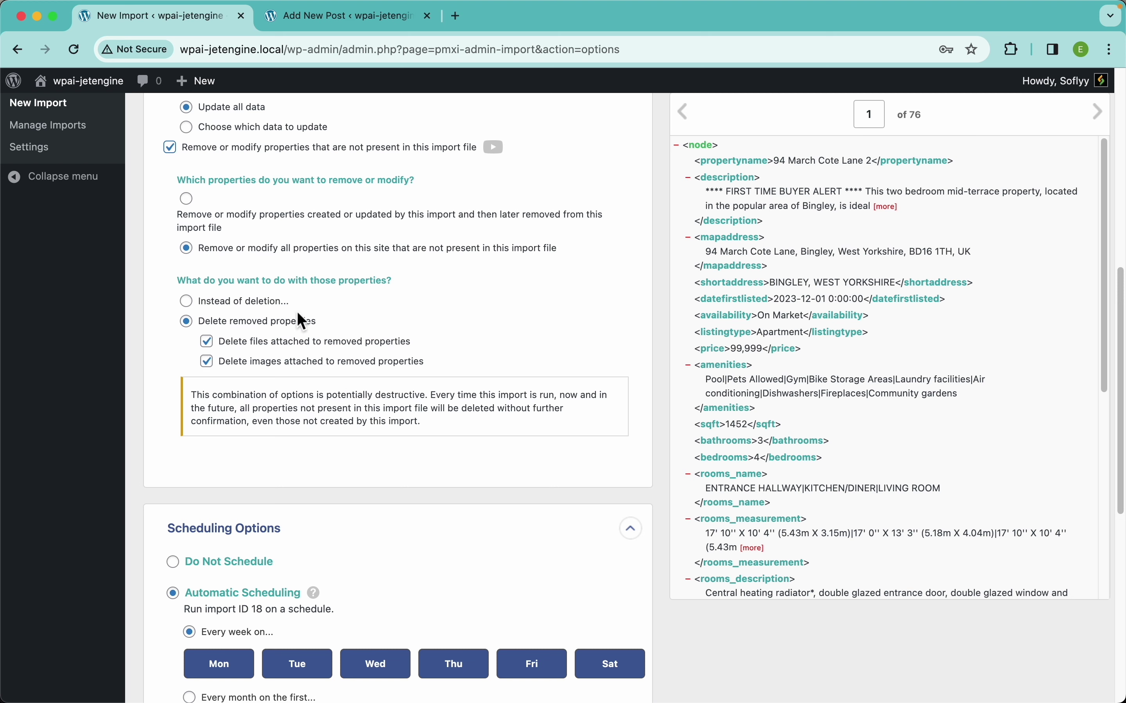
scroll(286, 440, down, 7)
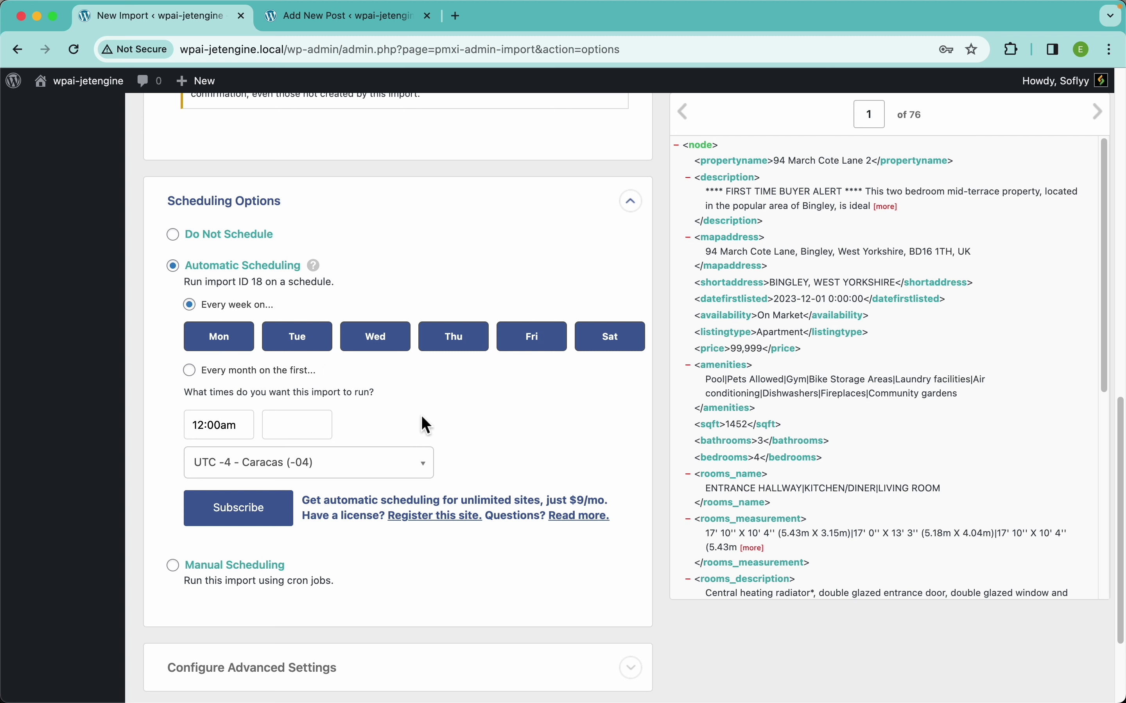
Try Manual Scheduling for the import and open its cron documentation in a separate tab.
click(247, 566)
scroll(326, 394, down, 3)
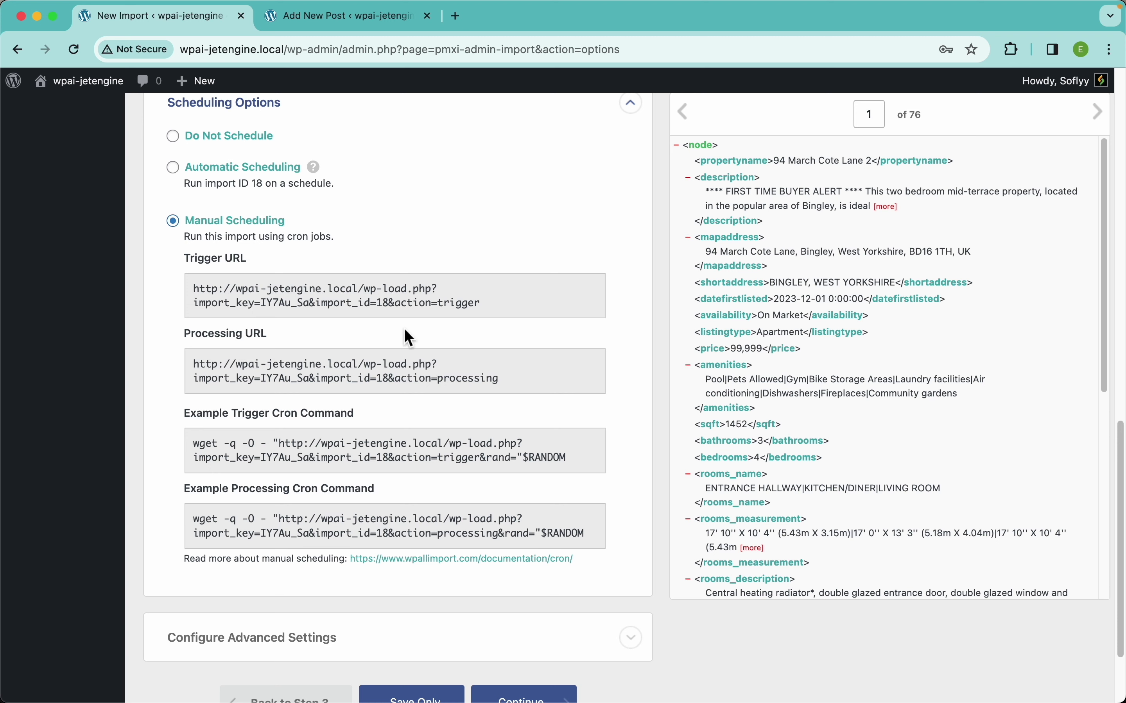
right_click(390, 560)
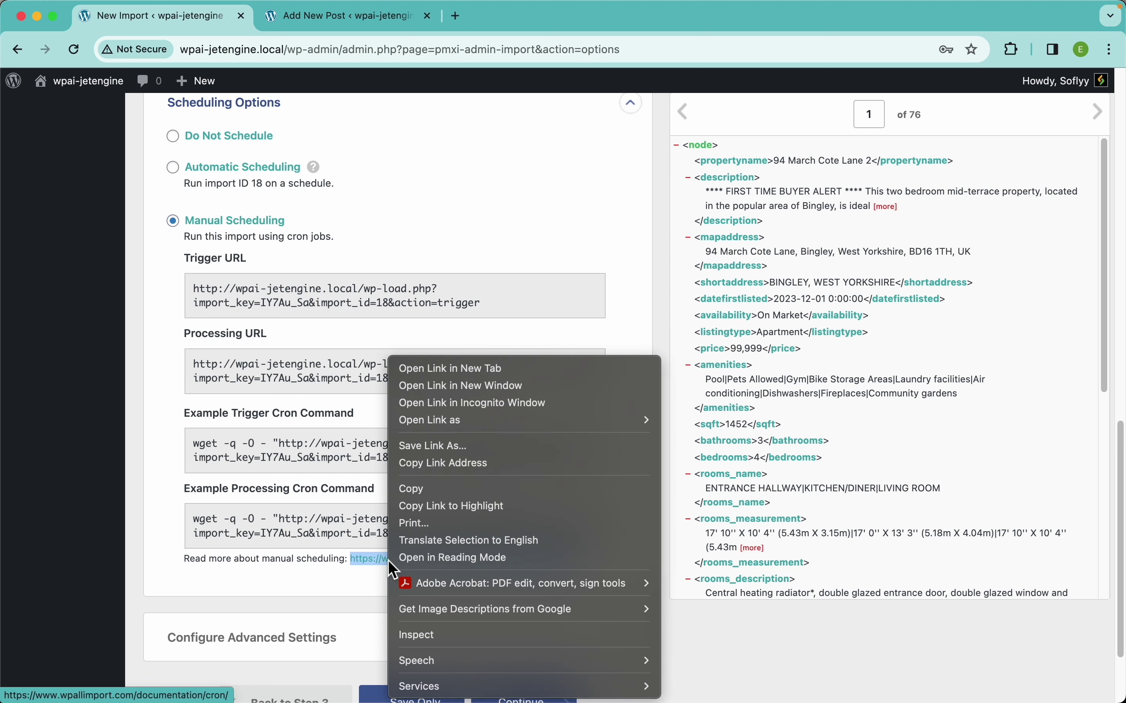
click(446, 369)
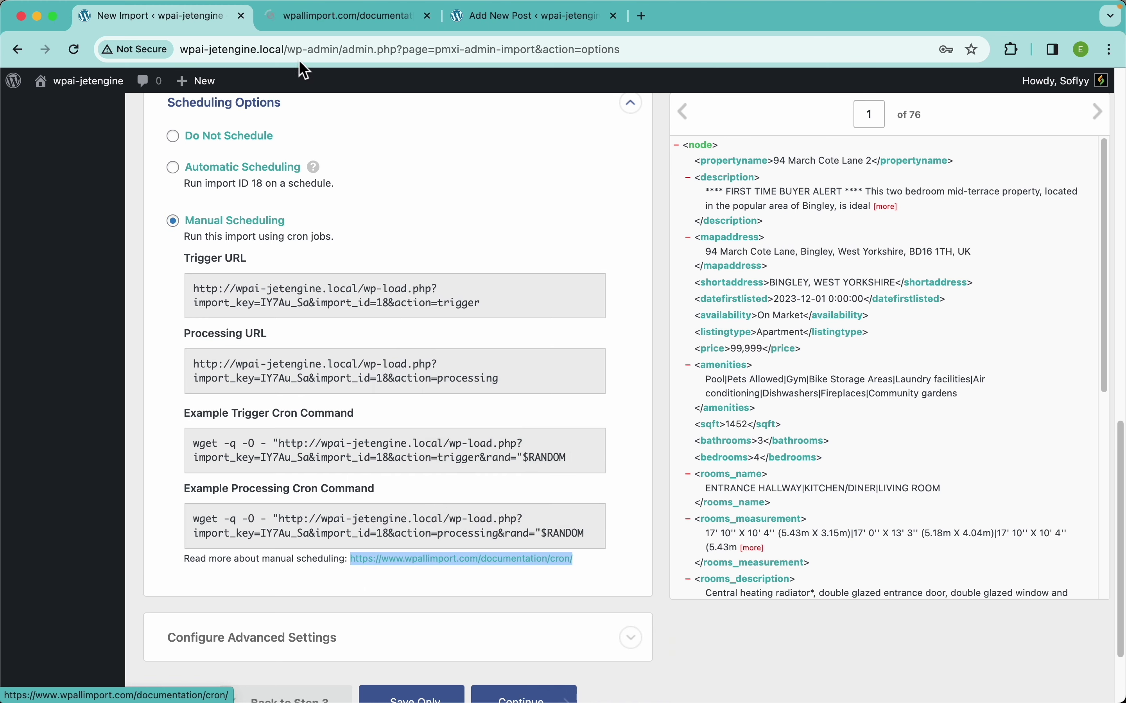
click(326, 19)
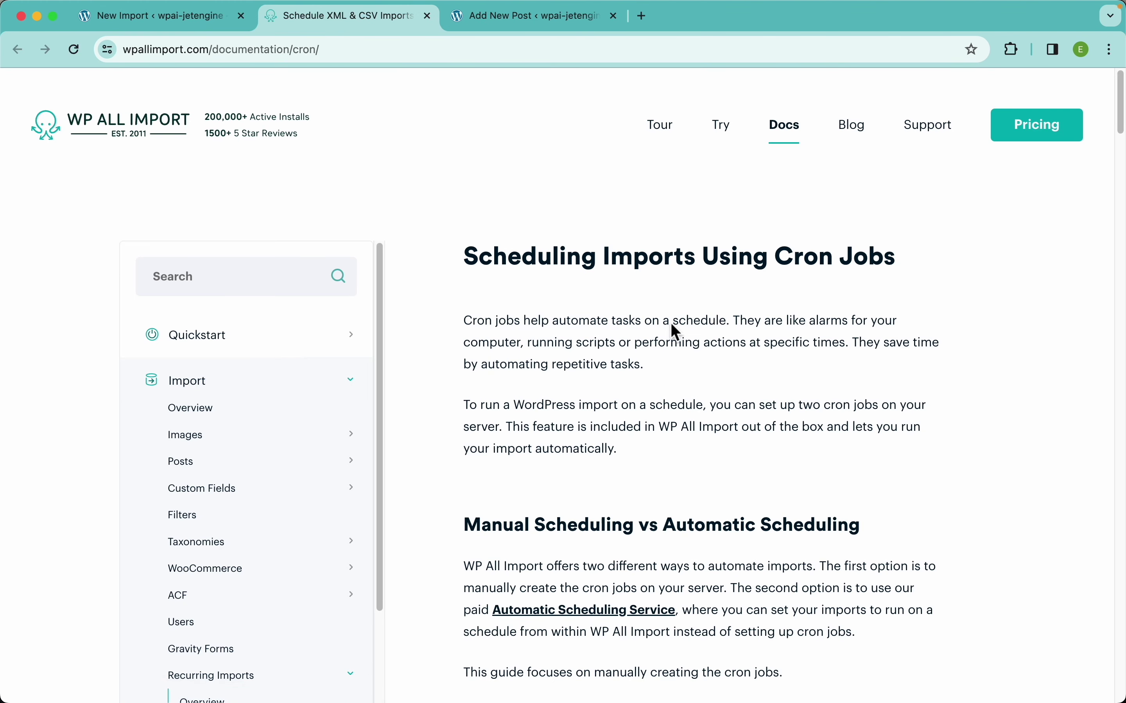
Skim the guide on scheduling imports using cron jobs, including its trigger and processing URL sections, and return to the import settings.
scroll(717, 466, down, 5)
scroll(721, 476, down, 20)
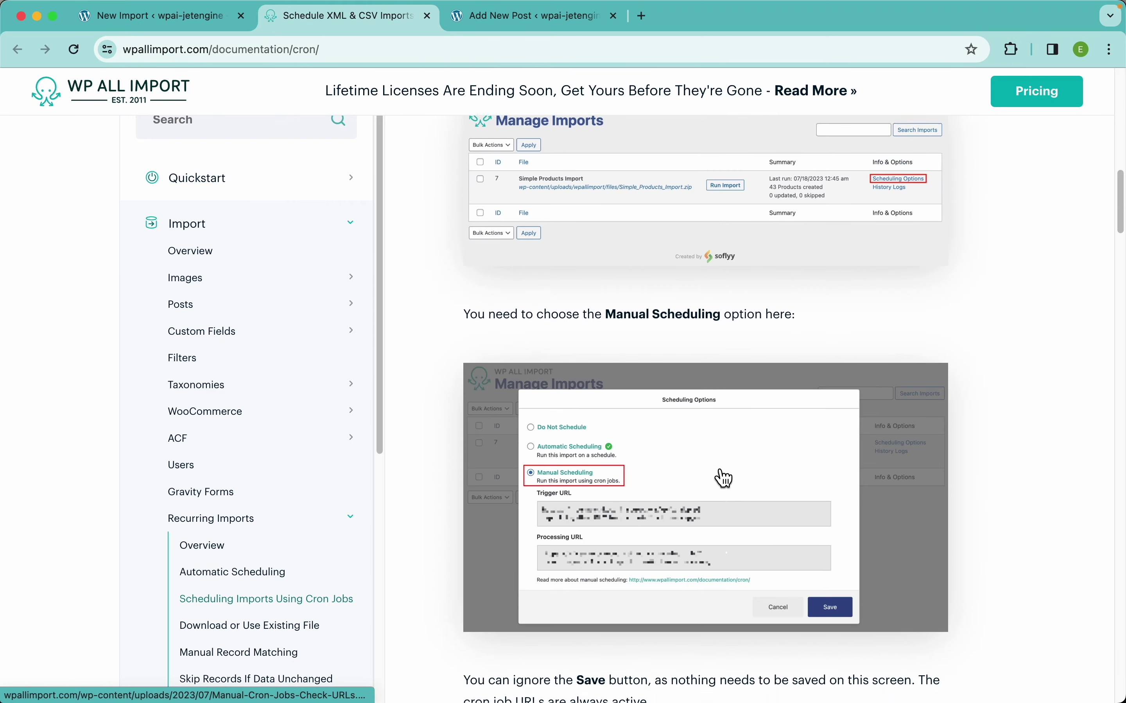
scroll(721, 476, down, 10)
scroll(718, 471, up, 20)
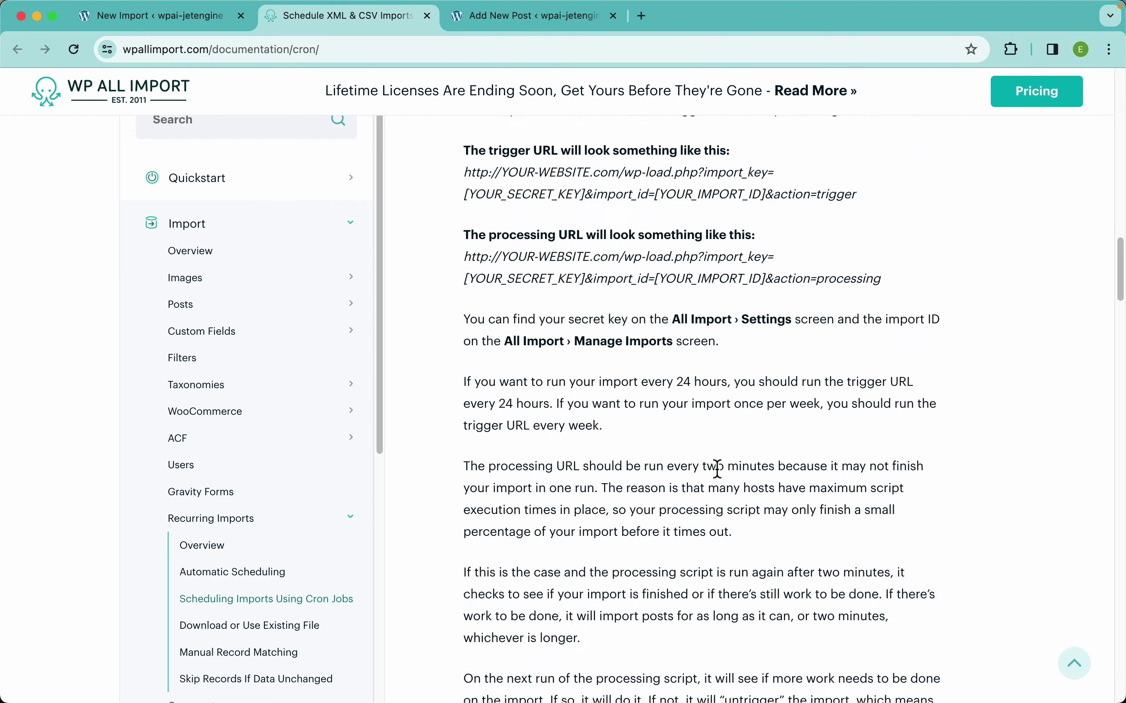
click(191, 19)
click(508, 413)
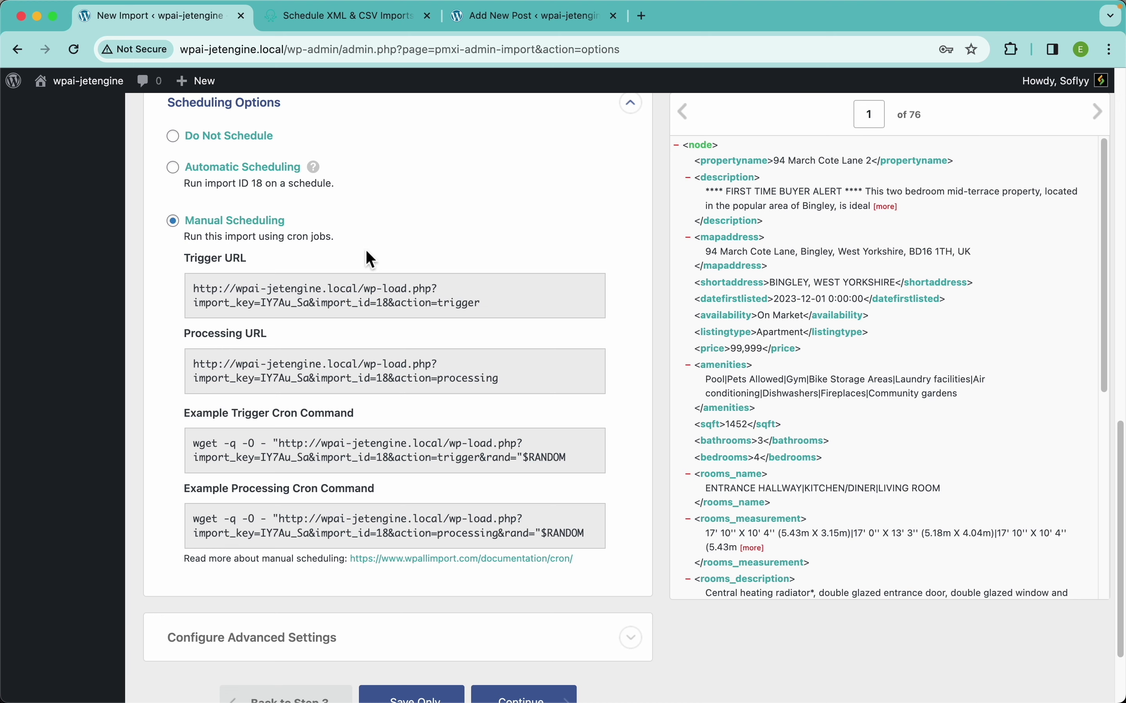
Set the import's scheduling to Do Not Schedule and collapse Scheduling Options.
click(182, 142)
scroll(276, 270, up, 5)
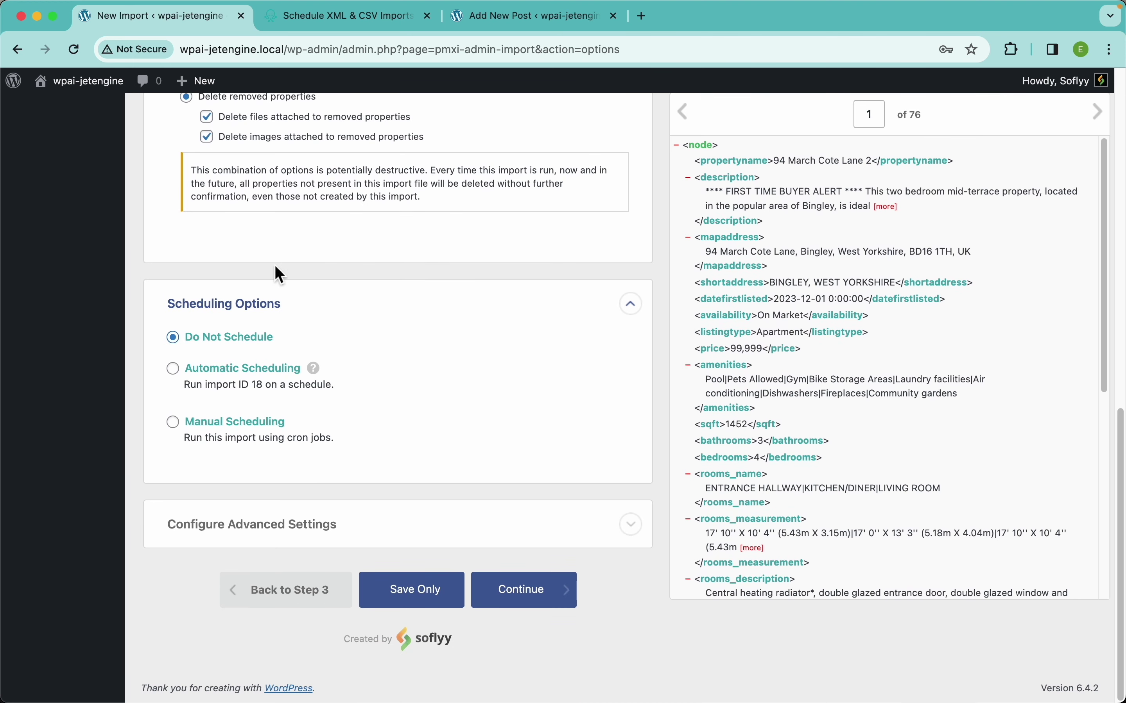
click(244, 310)
Expand Configure Advanced Settings and examine the import speed optimization options and their help notes.
click(298, 526)
scroll(367, 454, down, 5)
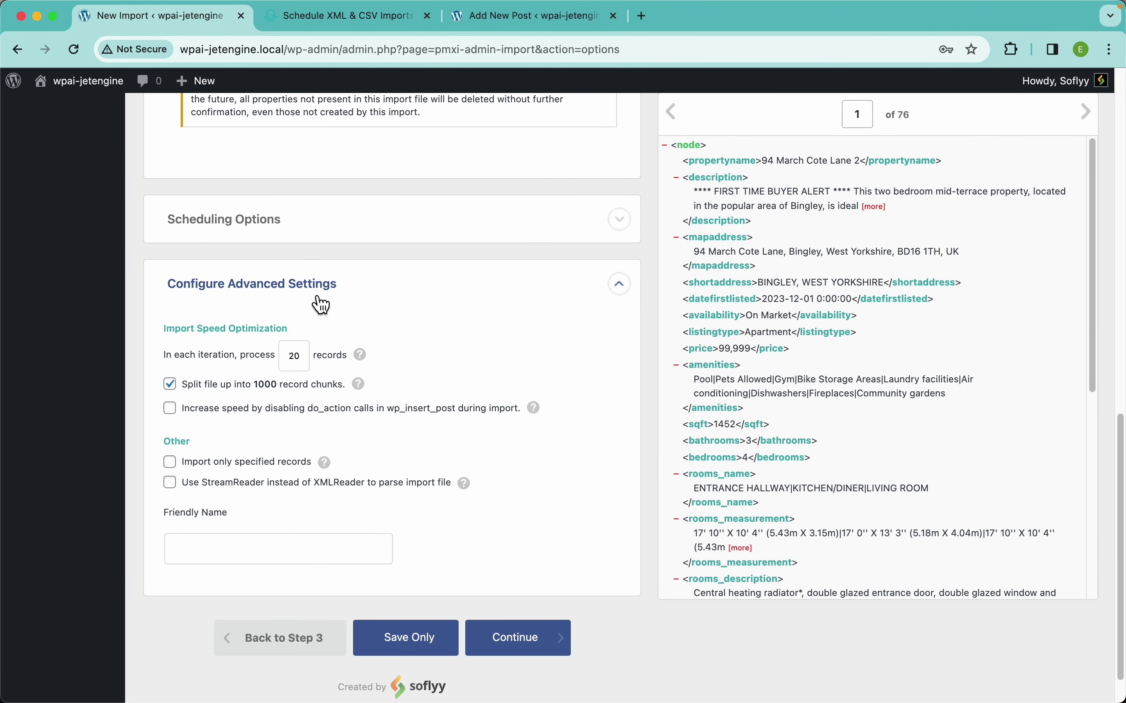
scroll(387, 326, down, 2)
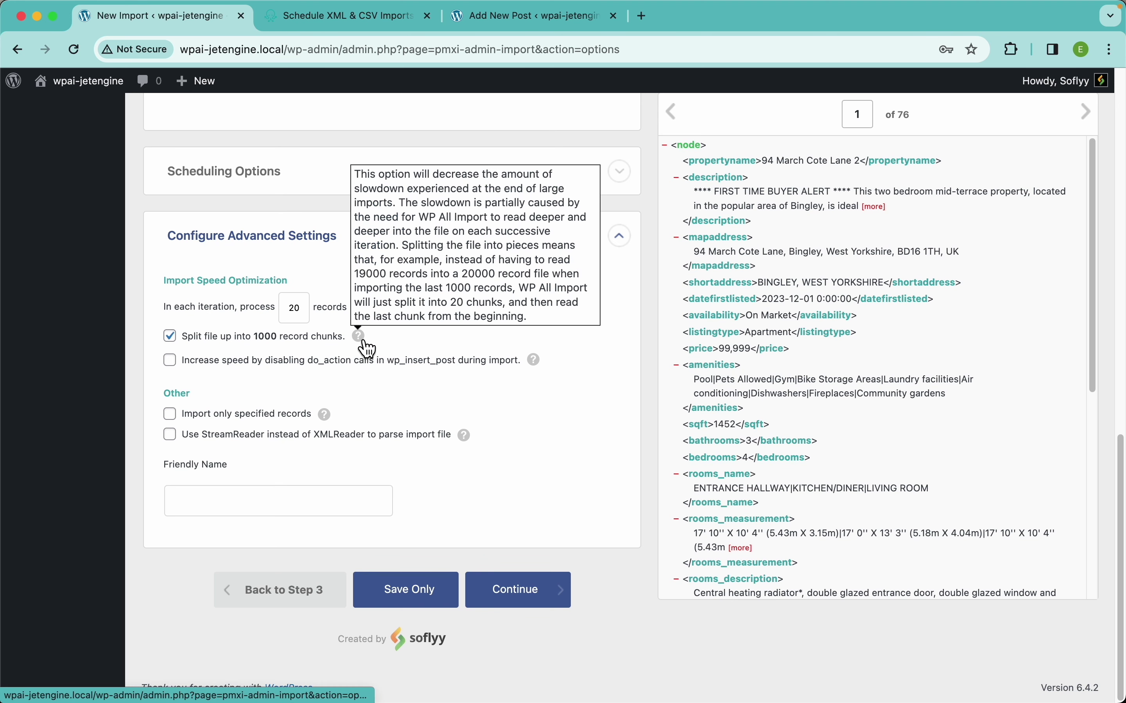
mouse_move(546, 371)
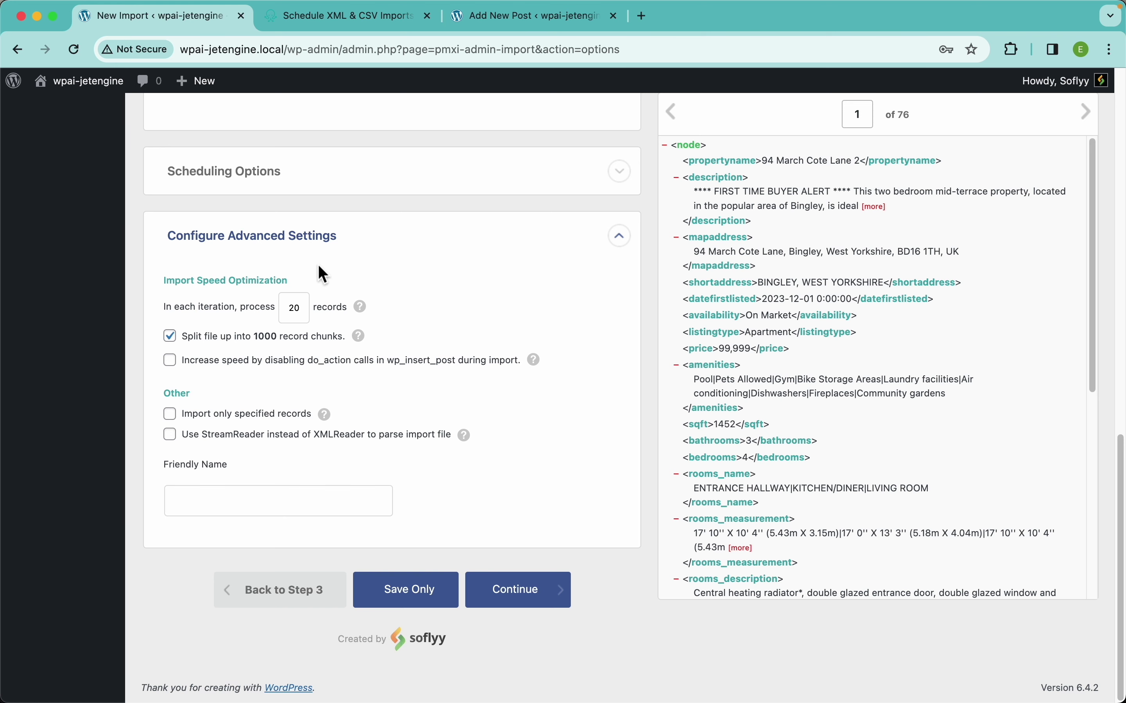
double_click(309, 337)
click(411, 401)
Try importing only specified records 1, 10-20, 30, then clear the list and turn that restriction off.
click(235, 415)
click(282, 437)
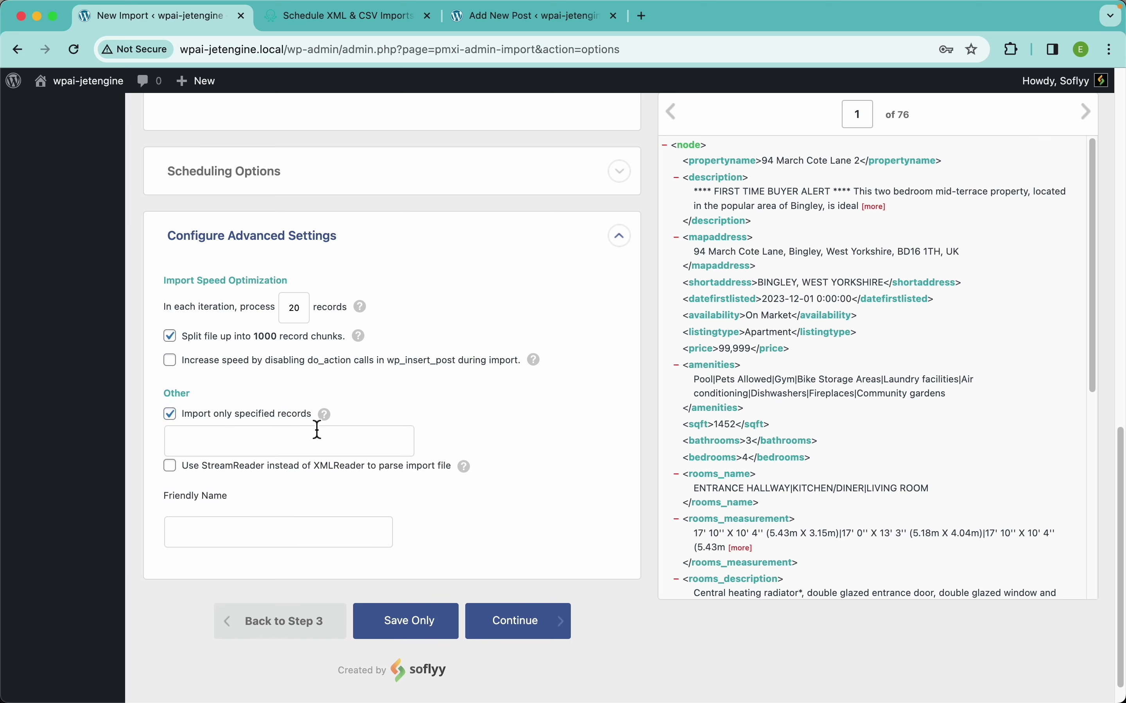
mouse_move(335, 425)
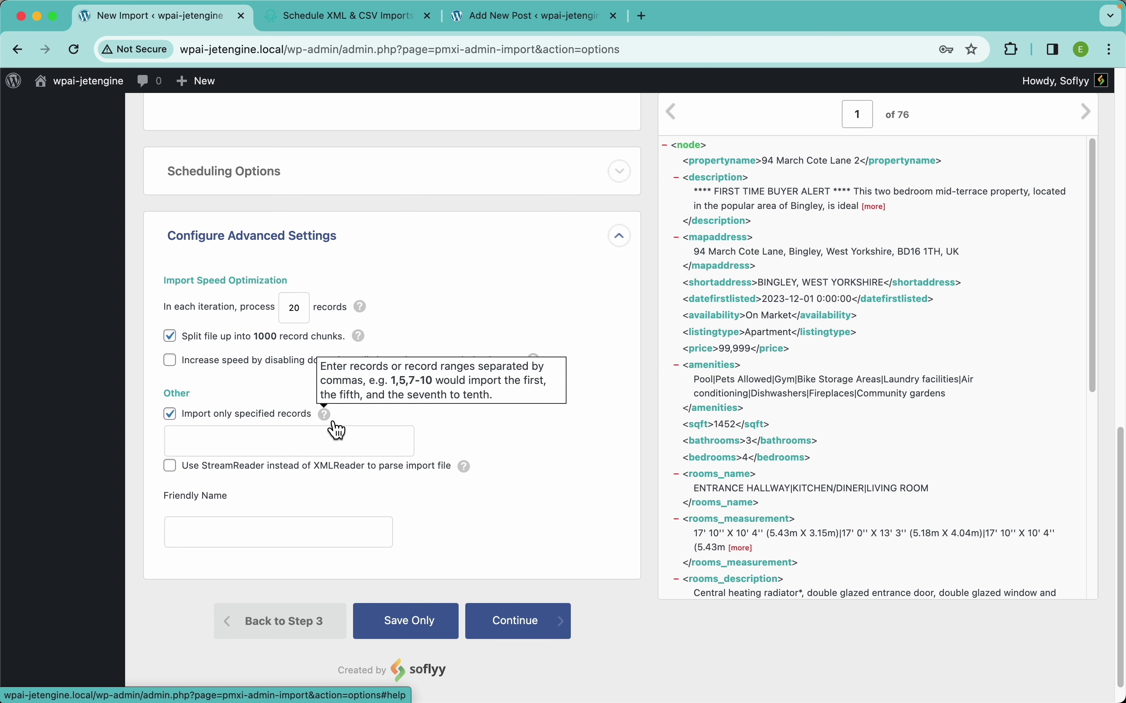
text(1, 10)
text(,)
key(BackSpace)
text(-20, 30)
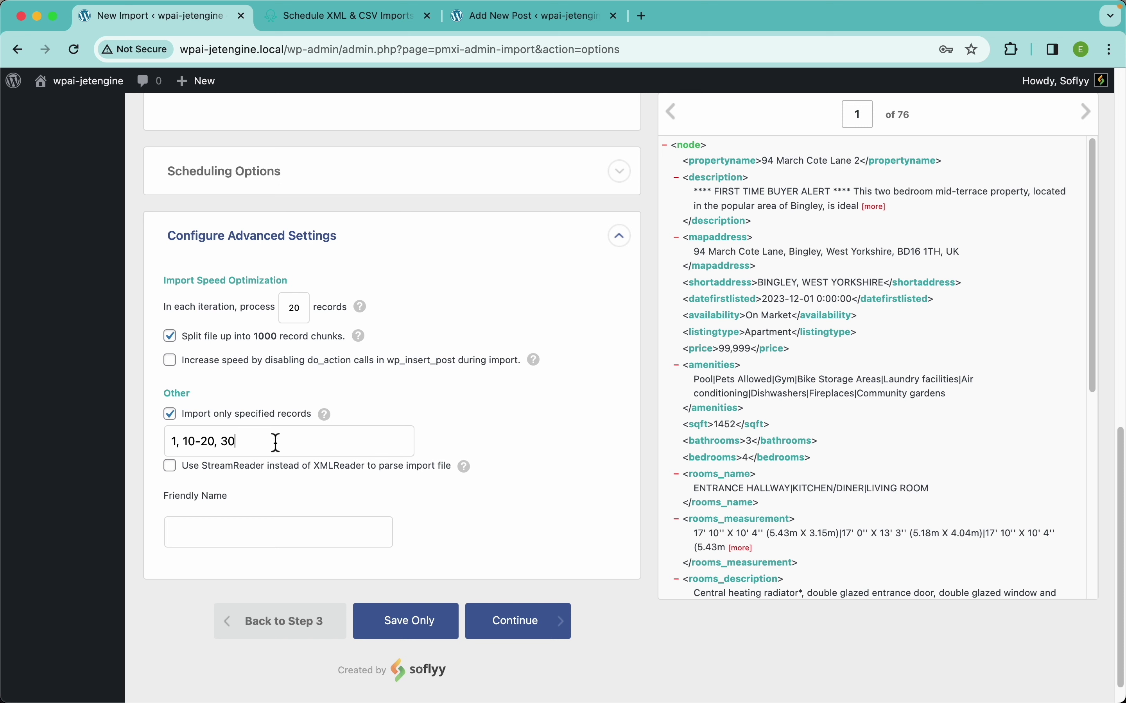
drag(275, 445, 153, 450)
key(BackSpace)
click(222, 419)
click(244, 502)
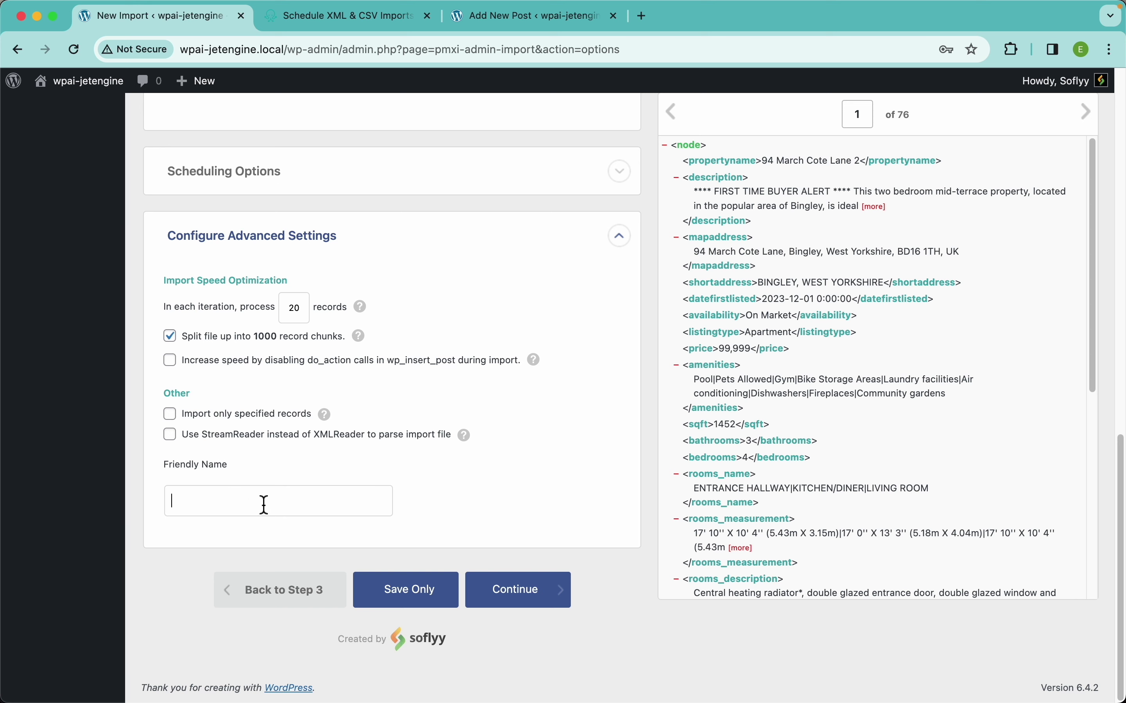
Collapse the advanced settings, recheck the import settings and try to continue, then cancel the backup confirmation.
click(254, 249)
scroll(393, 367, up, 10)
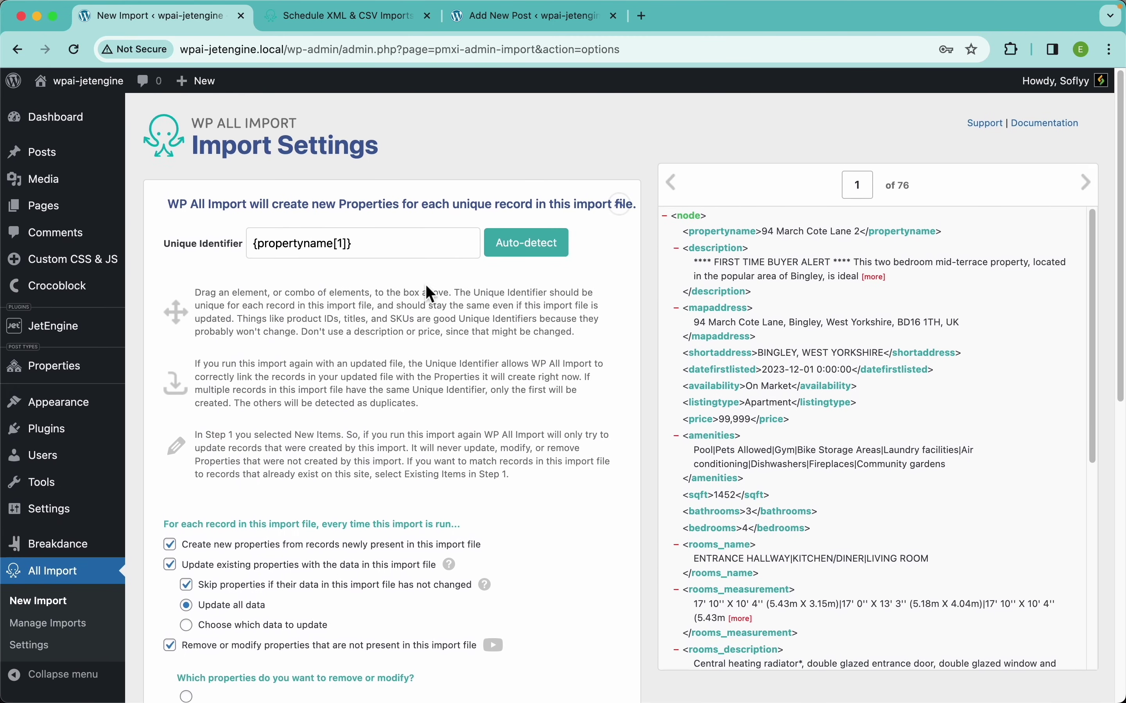
scroll(494, 338, down, 10)
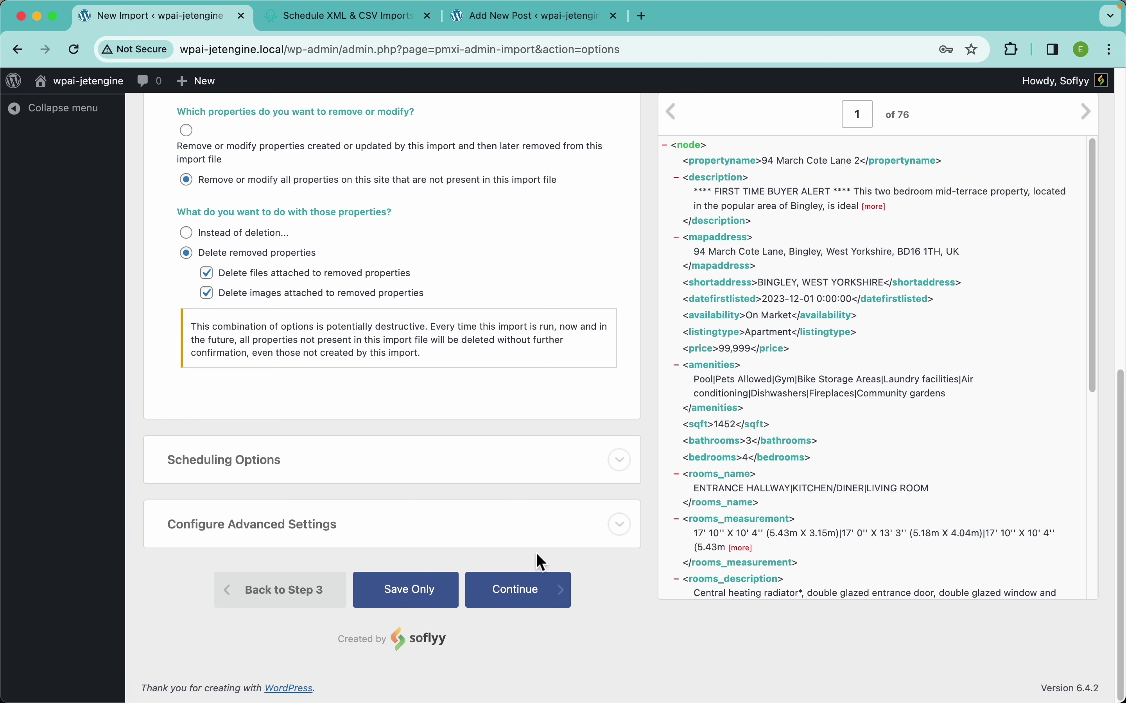
click(540, 593)
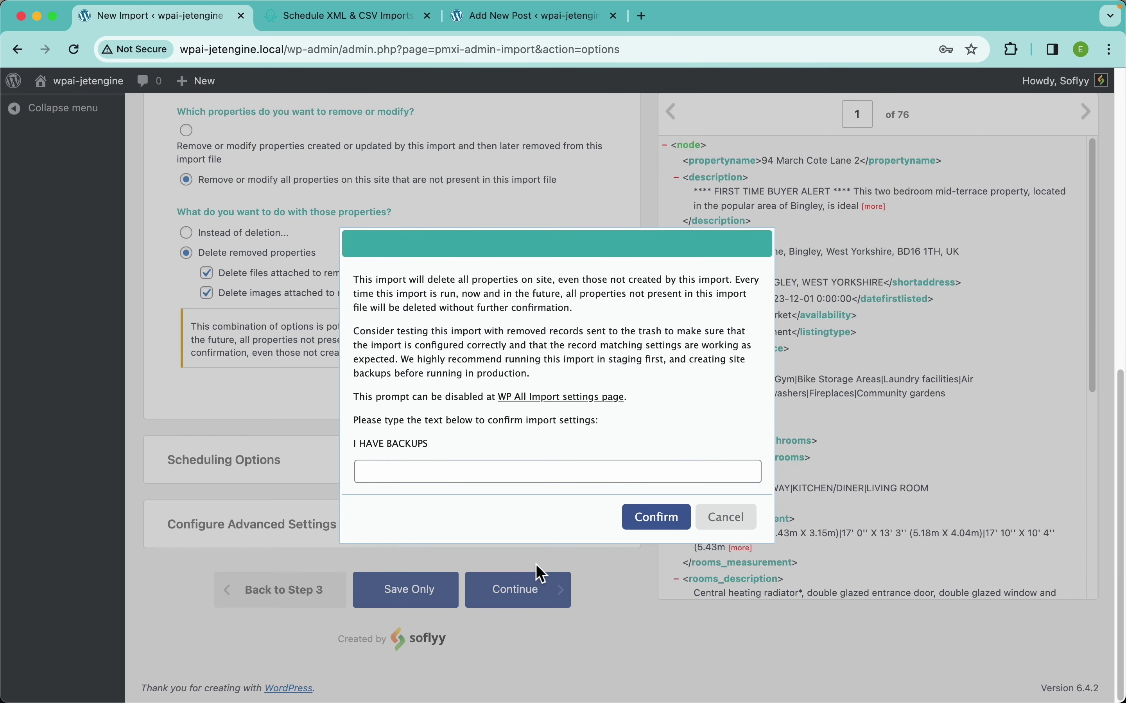
click(727, 518)
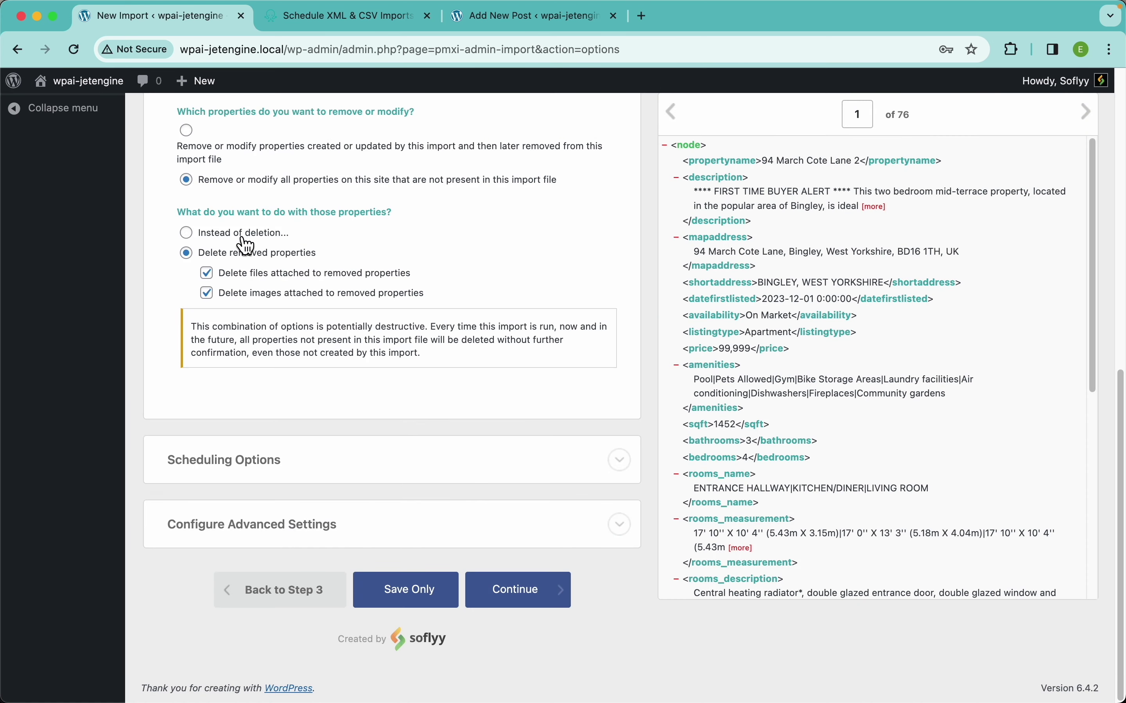
Turn off removing or modifying properties missing from the import file, then turn it back on.
scroll(245, 246, up, 3)
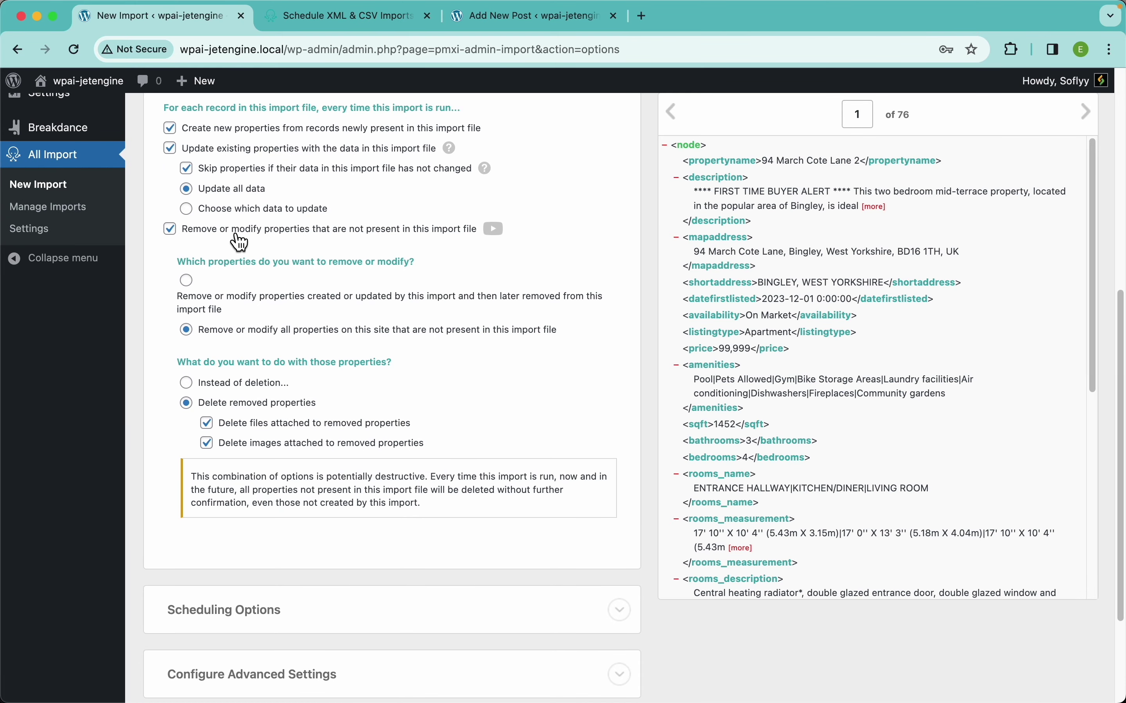
click(236, 235)
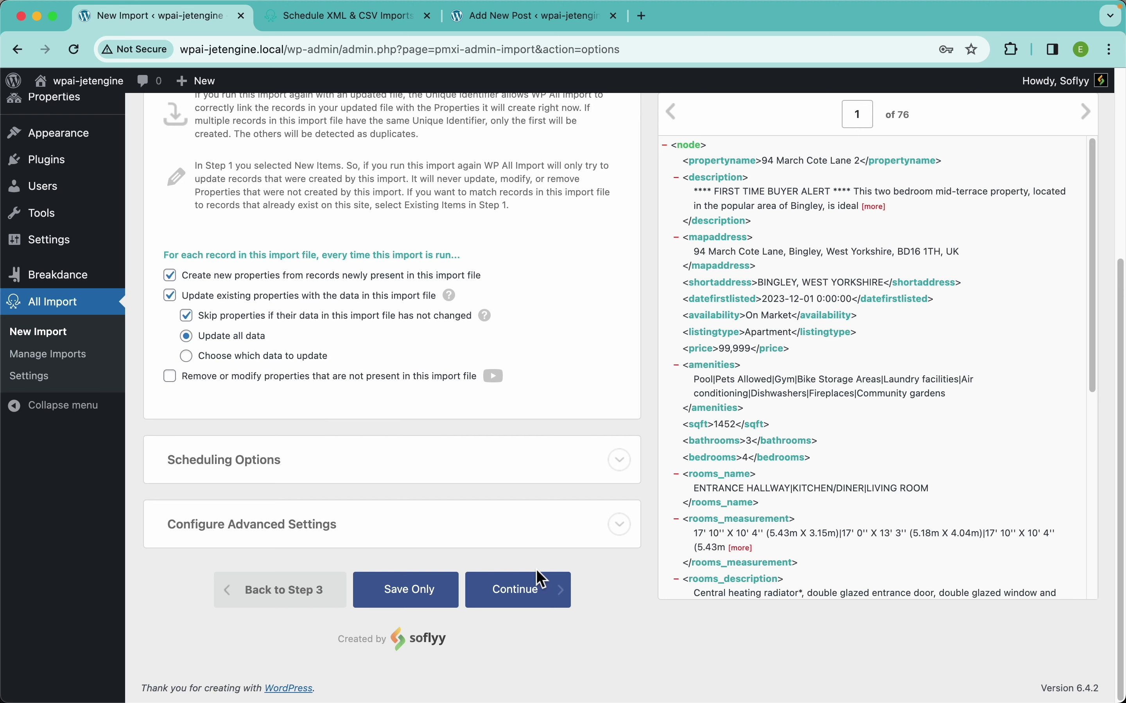
click(318, 378)
scroll(403, 463, down, 2)
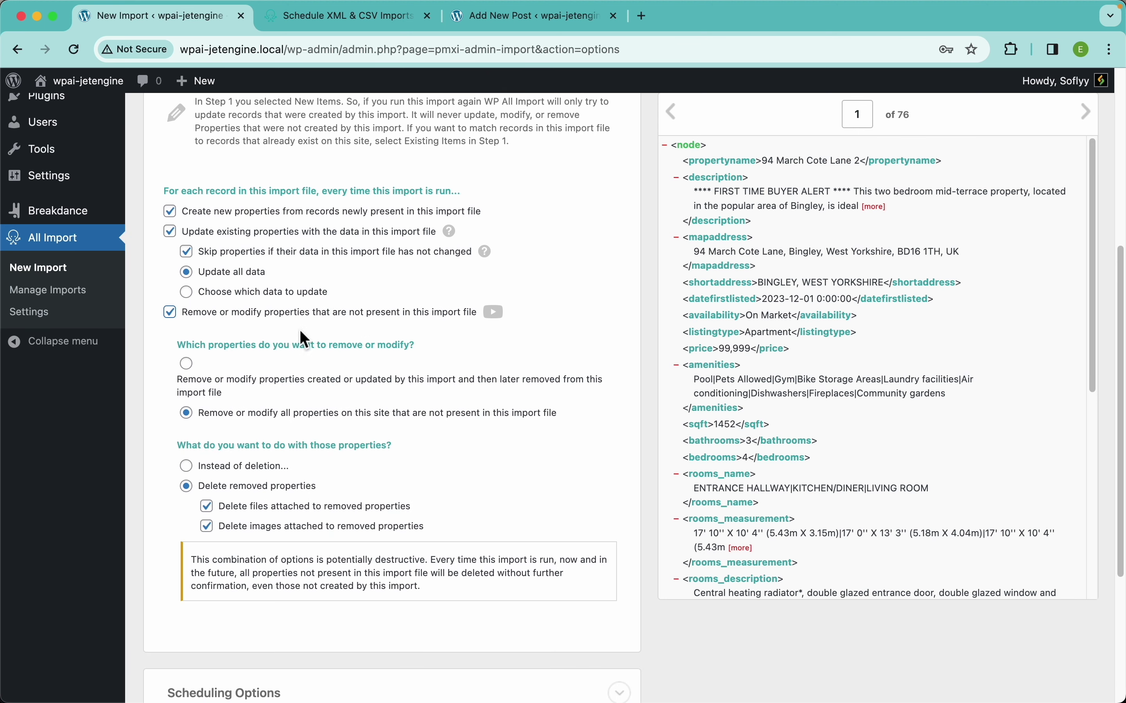
Try to continue with removal of missing properties turned on, then cancel the backup confirmation.
scroll(444, 497, down, 4)
scroll(448, 503, down, 1)
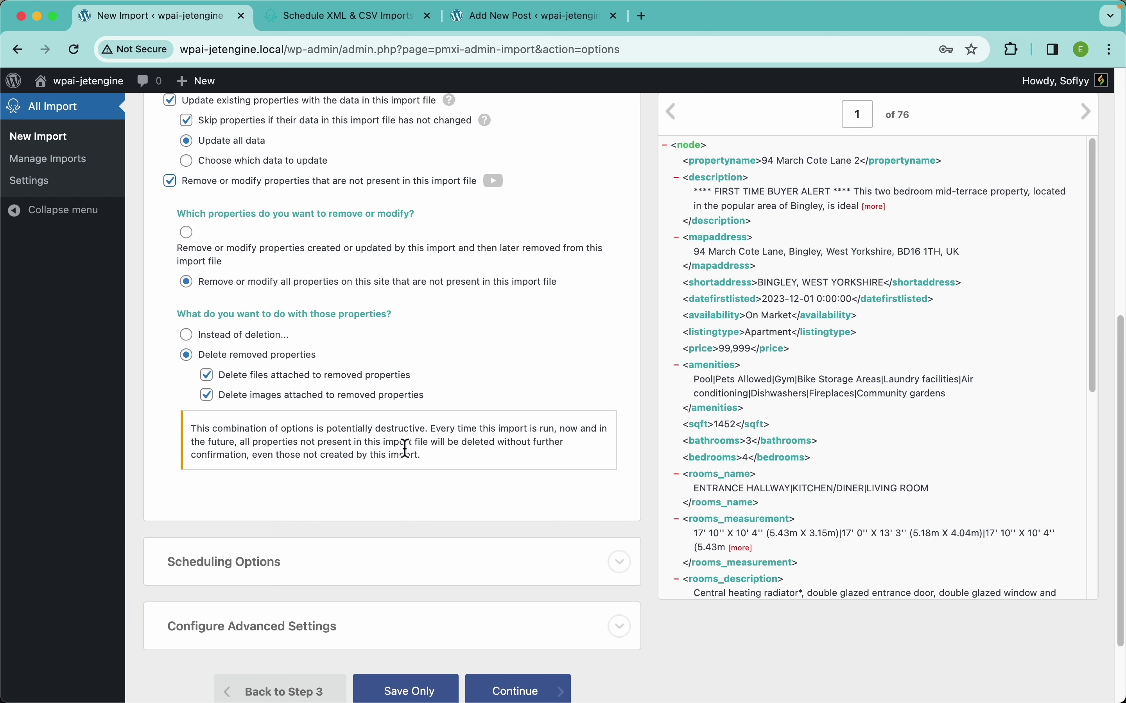
scroll(475, 449, down, 4)
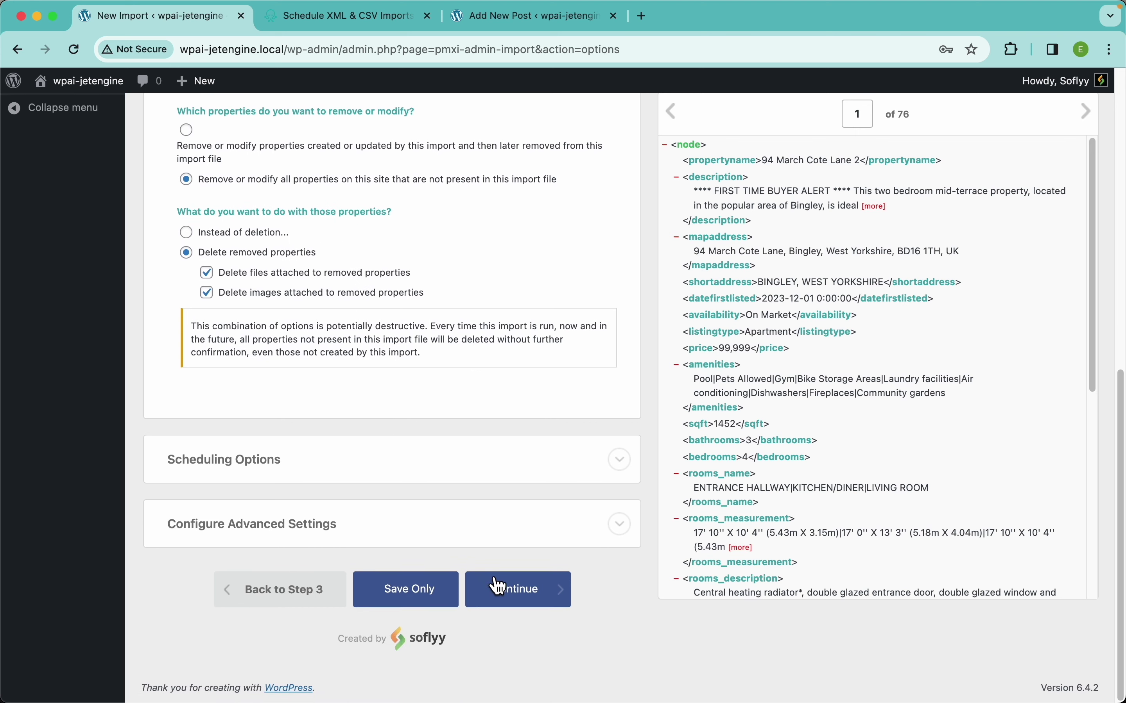
click(534, 588)
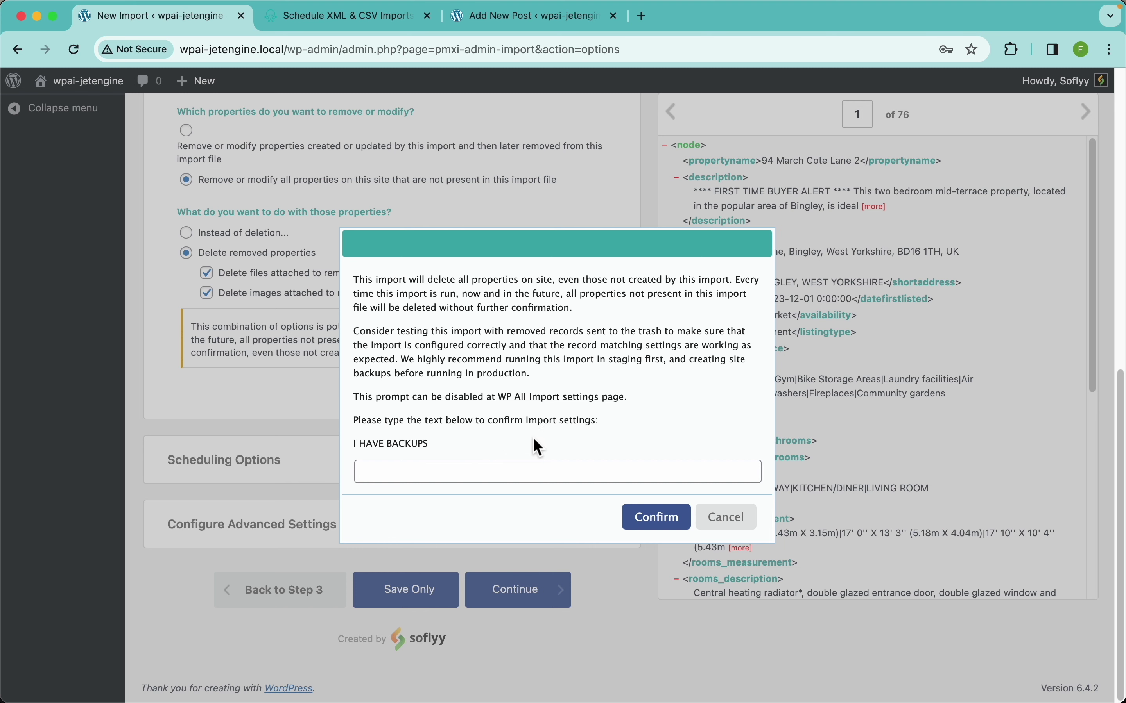
click(721, 519)
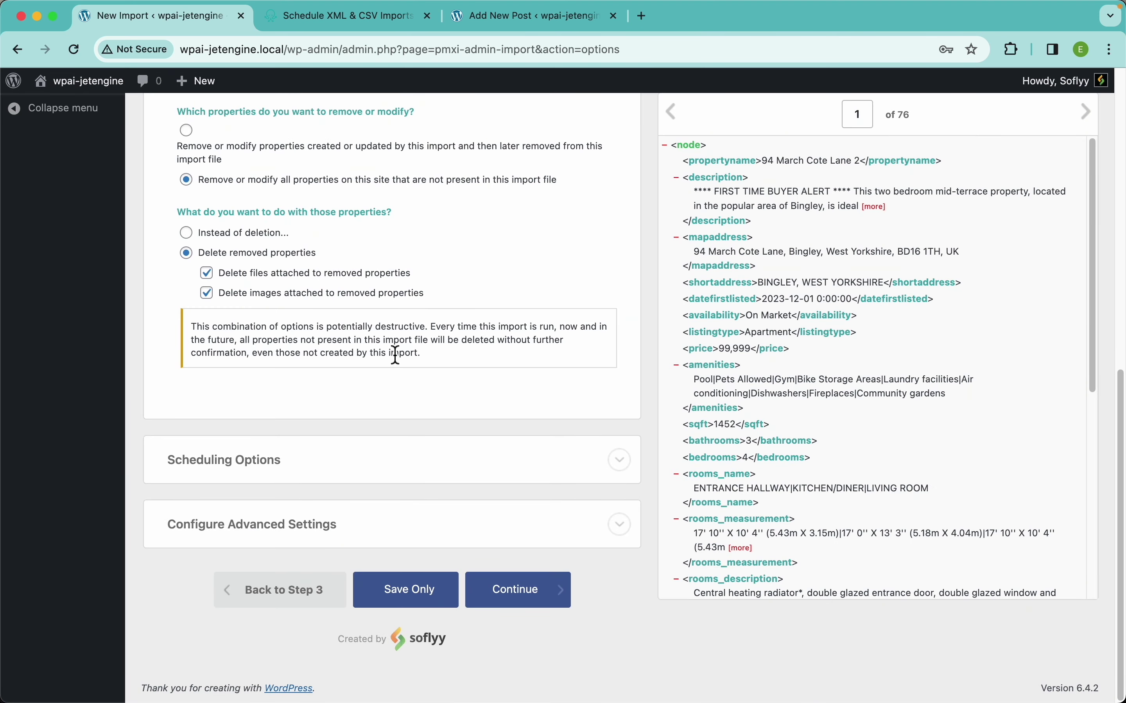
Turn off removing or modifying properties missing from the import file and continue to the import summary.
scroll(310, 372, up, 3)
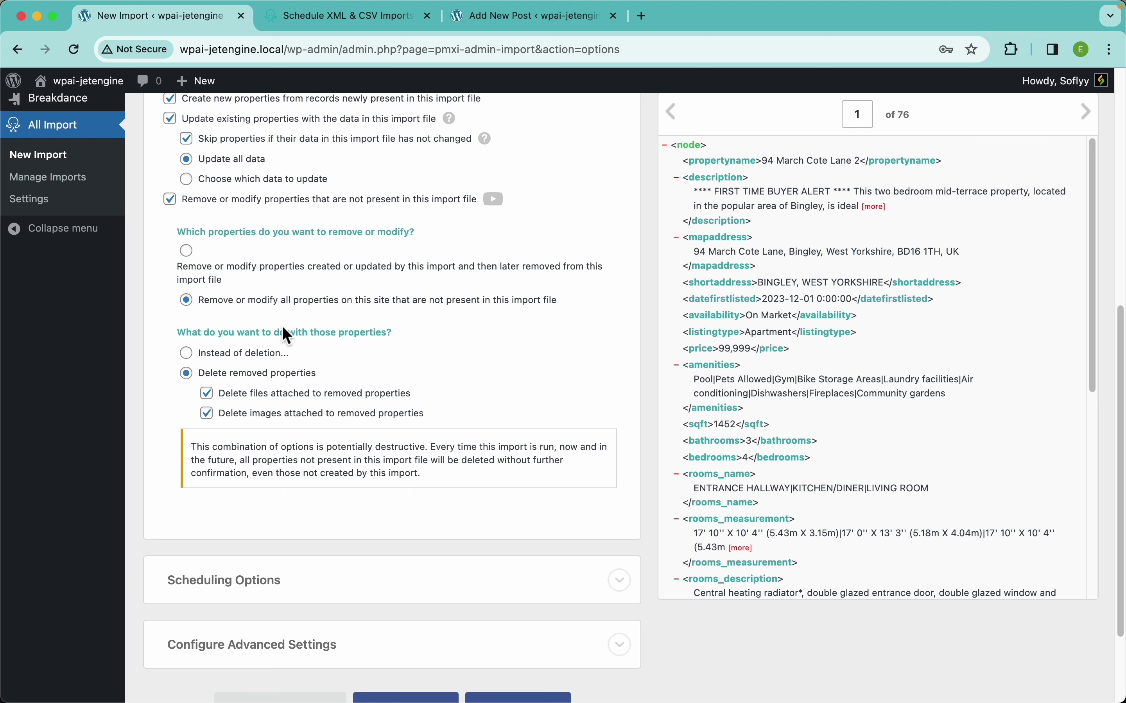
click(302, 205)
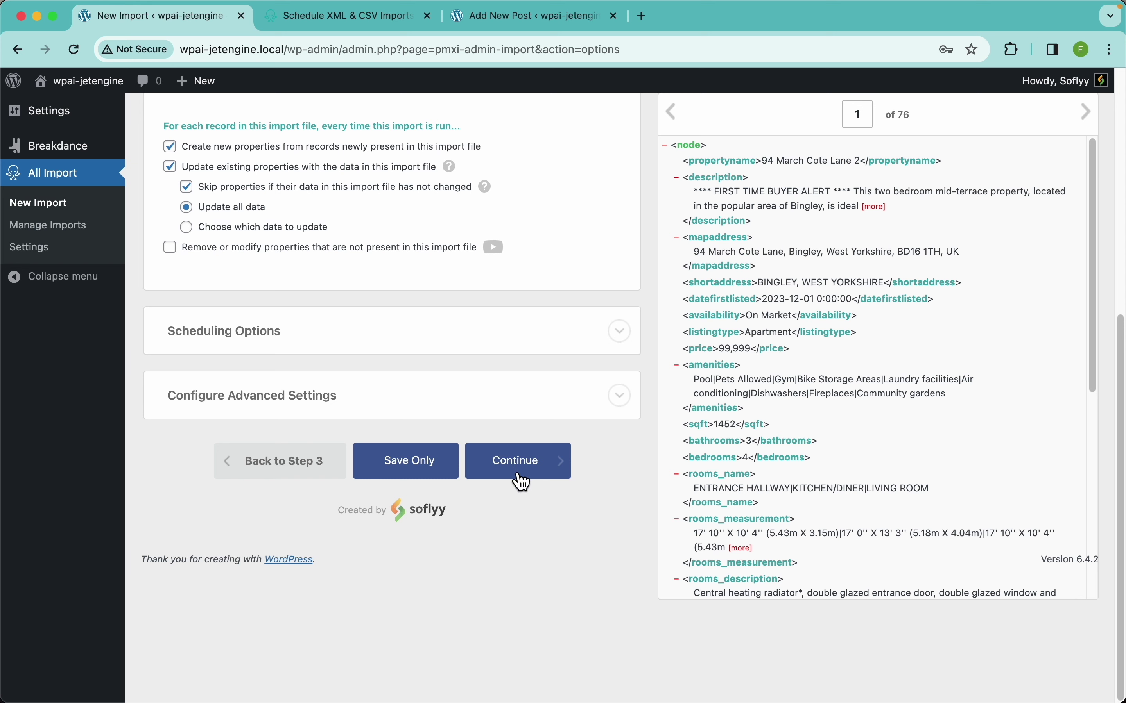
click(534, 472)
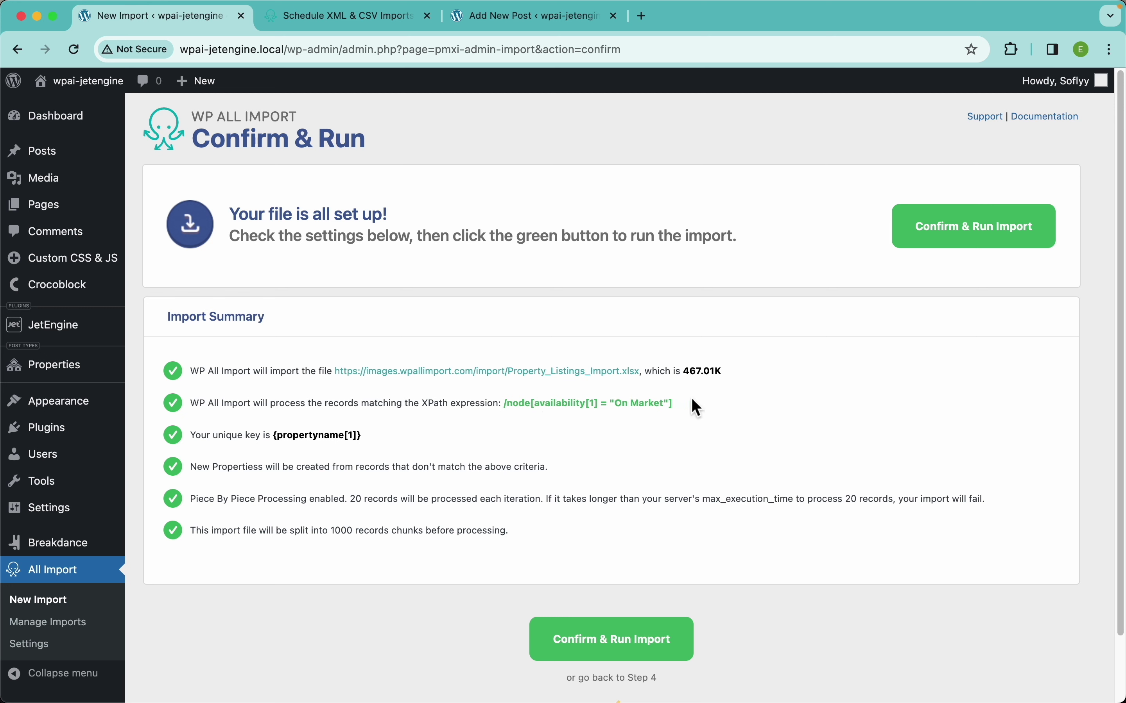
Check the XPath filter expression in the import summary, then confirm and run the import.
drag(691, 401, 504, 410)
click(694, 417)
click(955, 246)
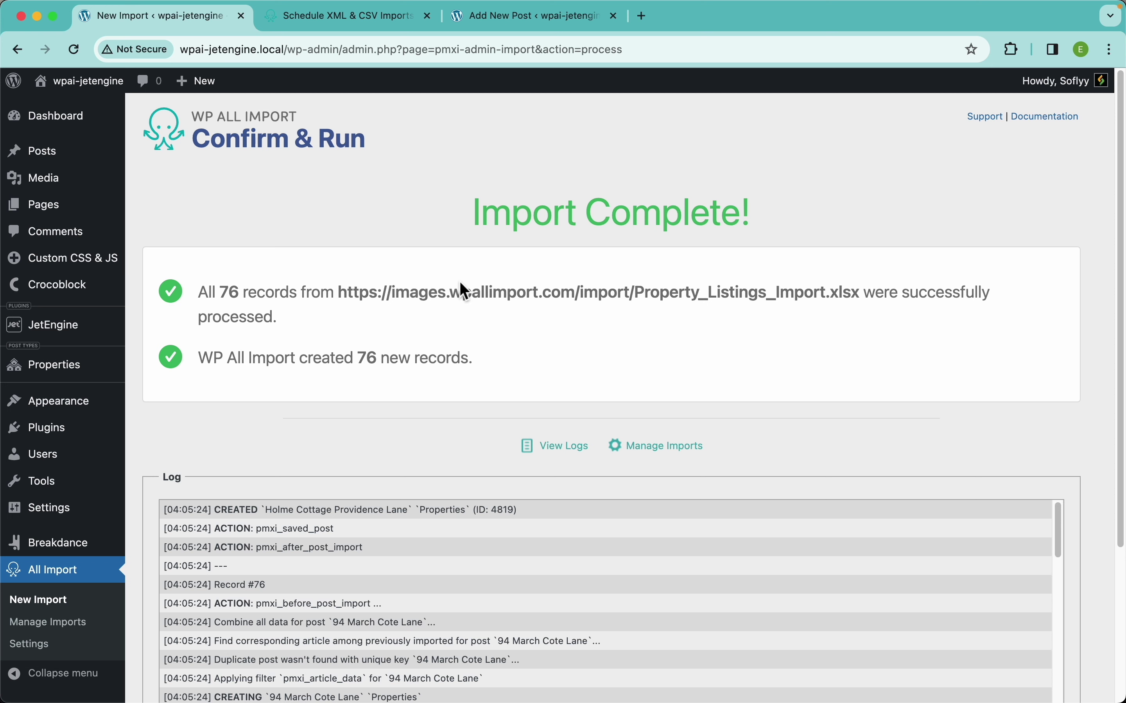
Look through the list of imported Properties and open the second property for editing.
click(95, 374)
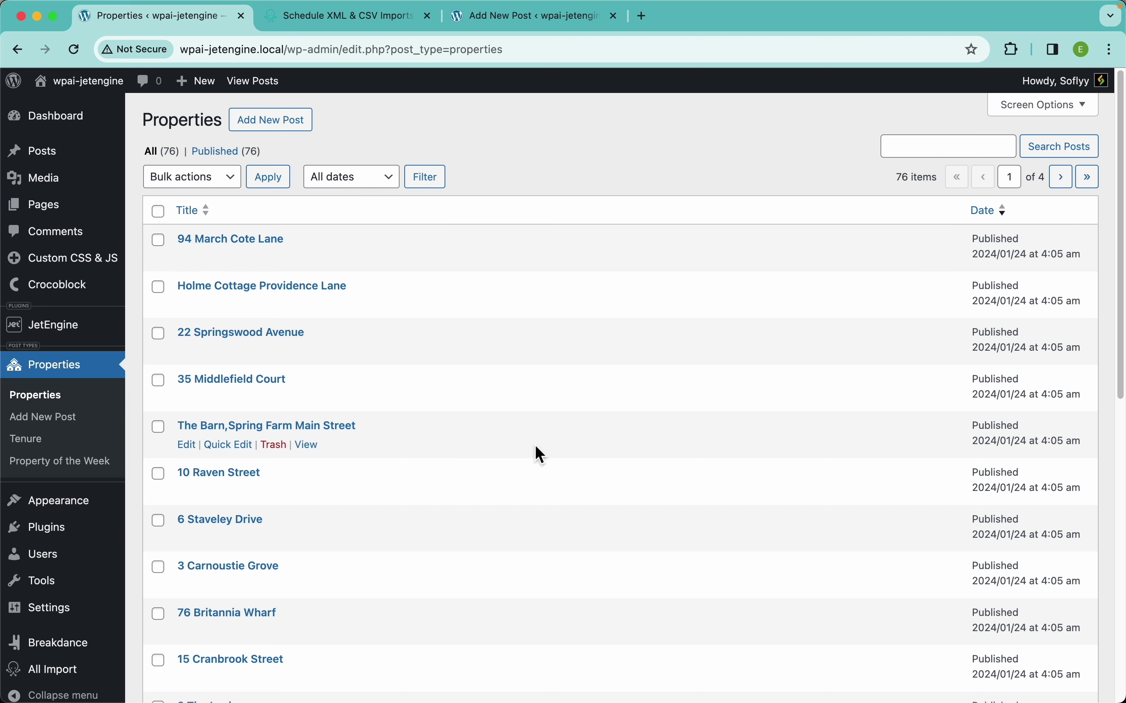
scroll(535, 445, down, 10)
scroll(413, 317, up, 10)
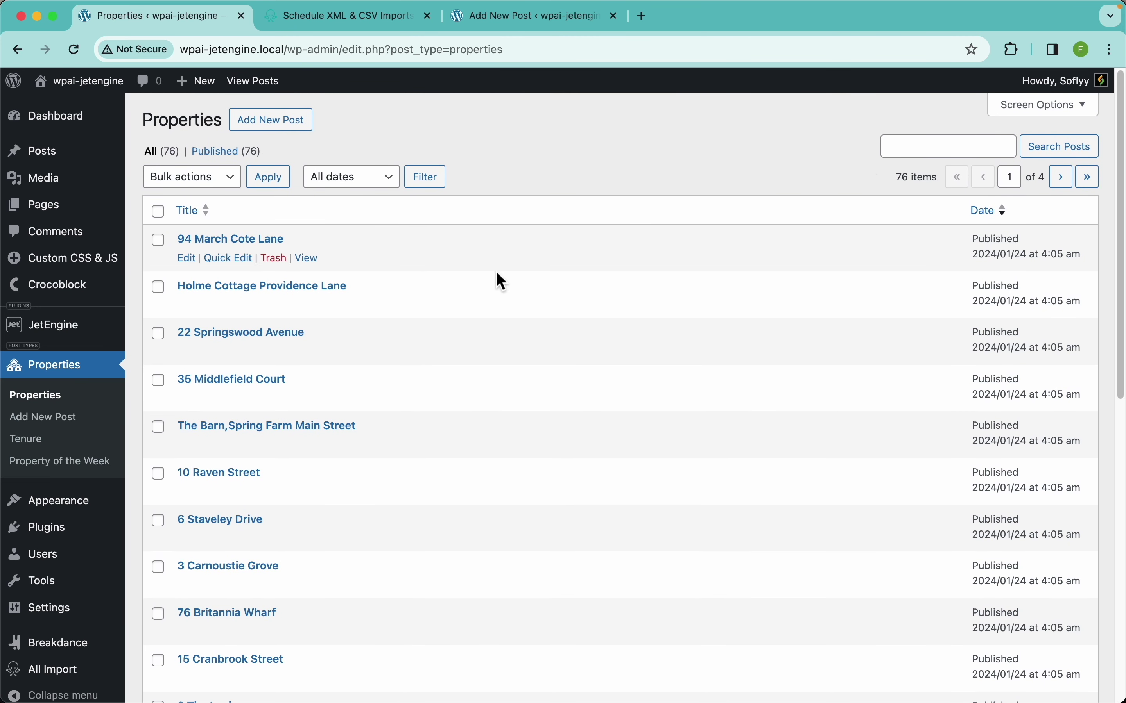
click(323, 291)
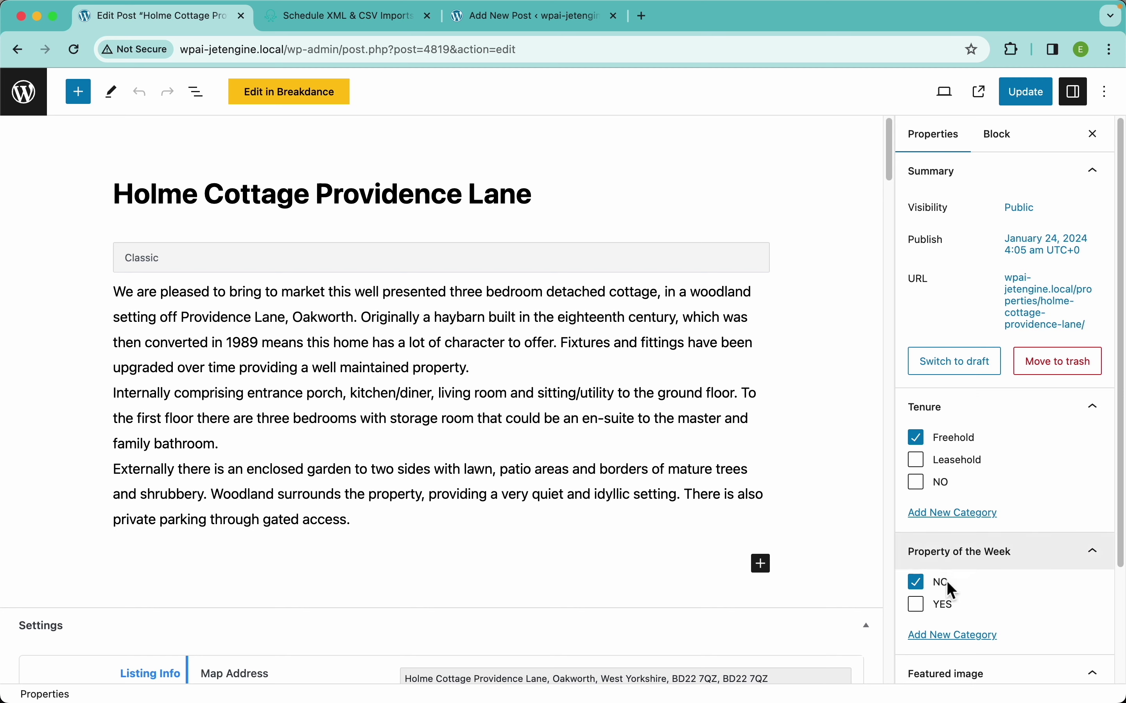
Examine the property's taxonomies, featured image and Listing Info fields, including amenities, bathrooms, bedrooms and the rooms repeater.
scroll(972, 565, down, 5)
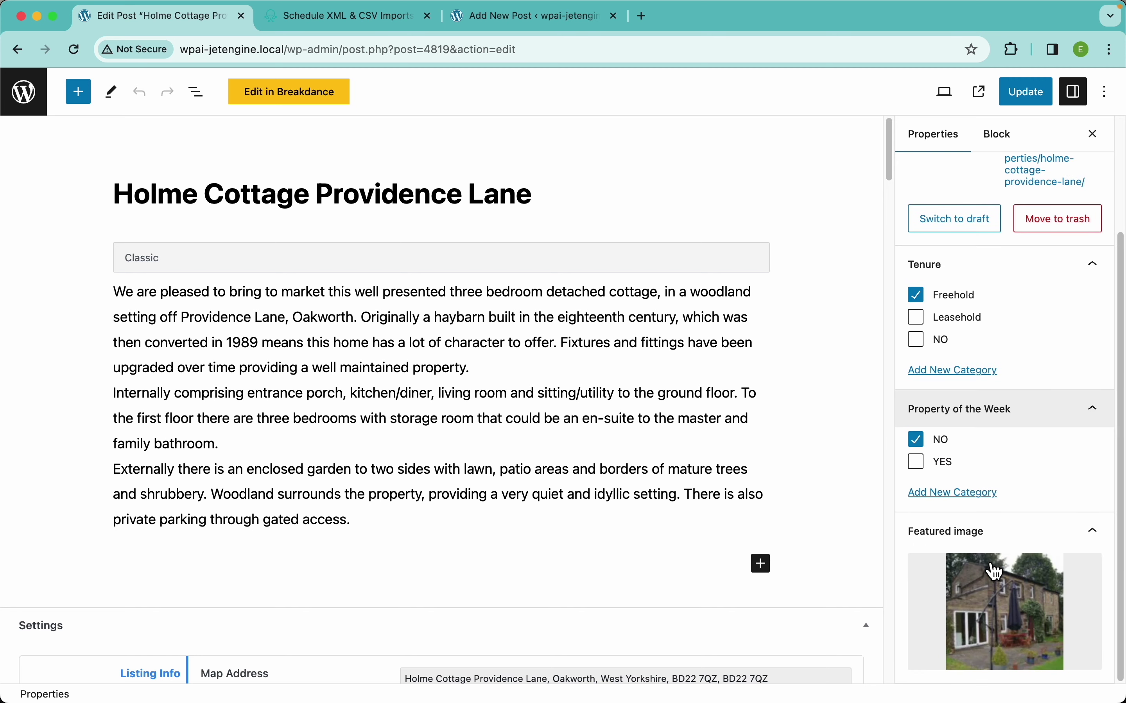
scroll(304, 495, down, 10)
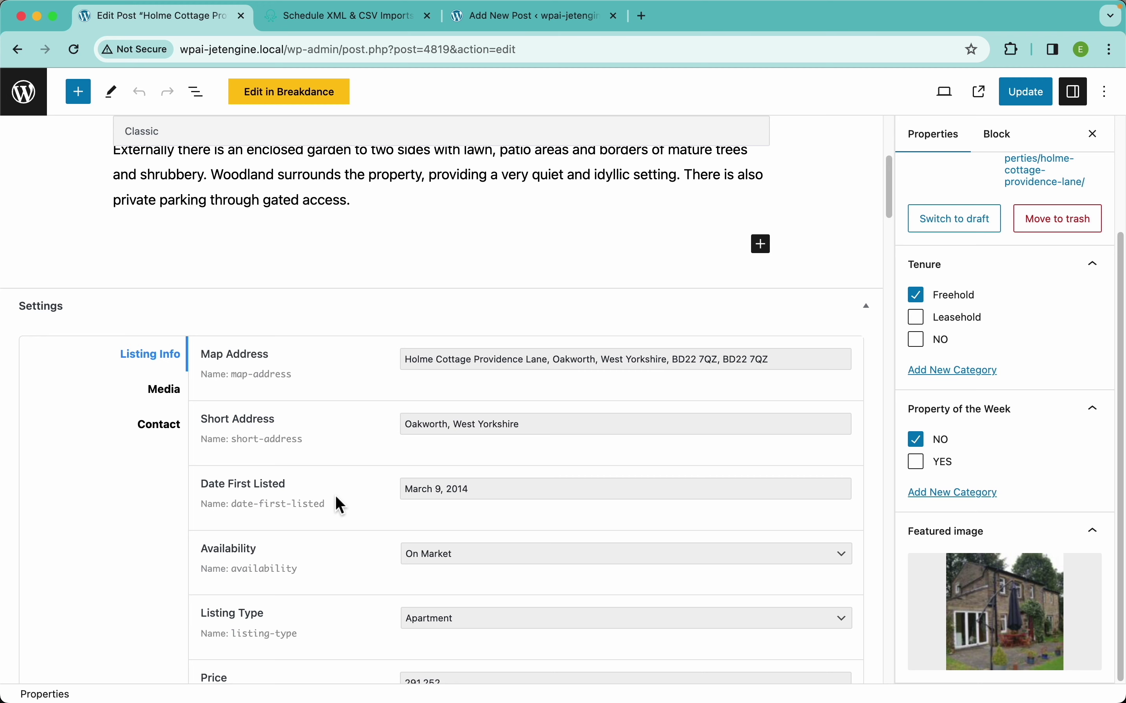
scroll(334, 496, down, 5)
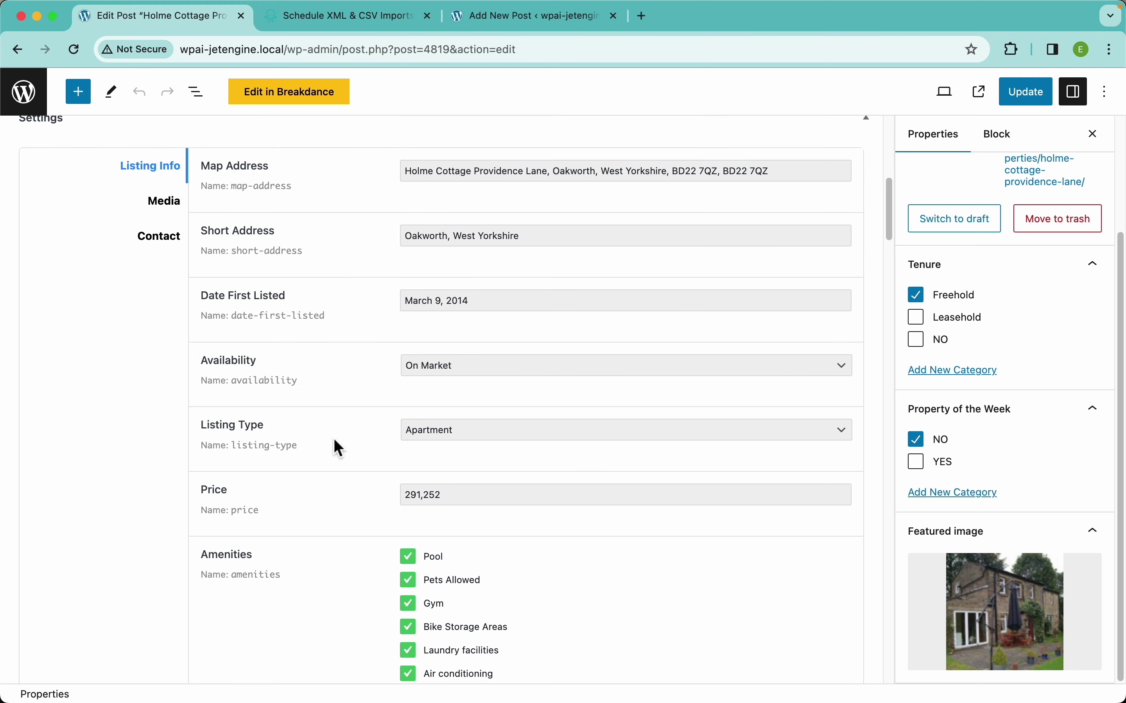
scroll(316, 498, down, 6)
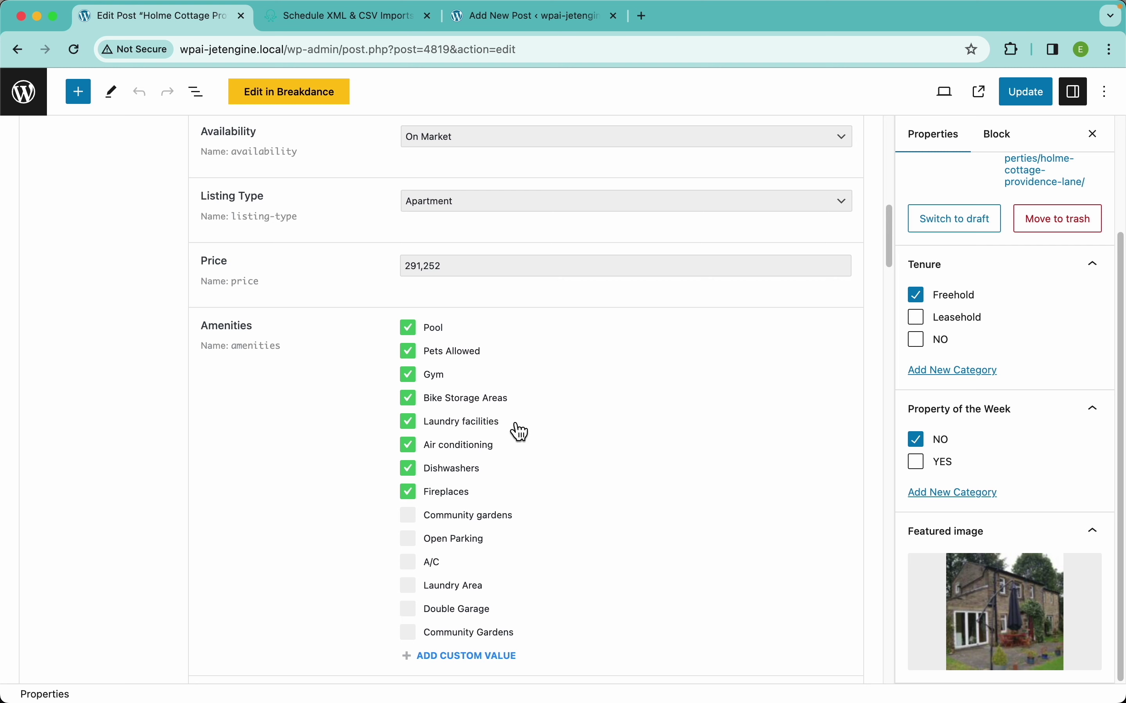
scroll(361, 548, down, 10)
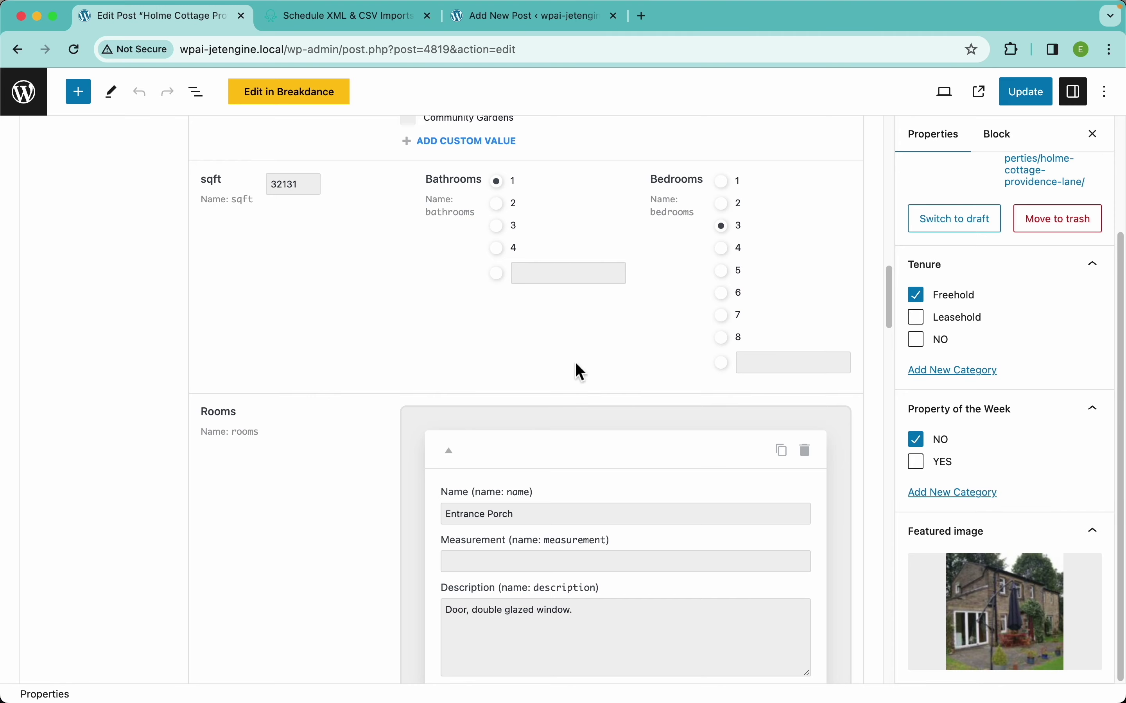
scroll(338, 515, down, 20)
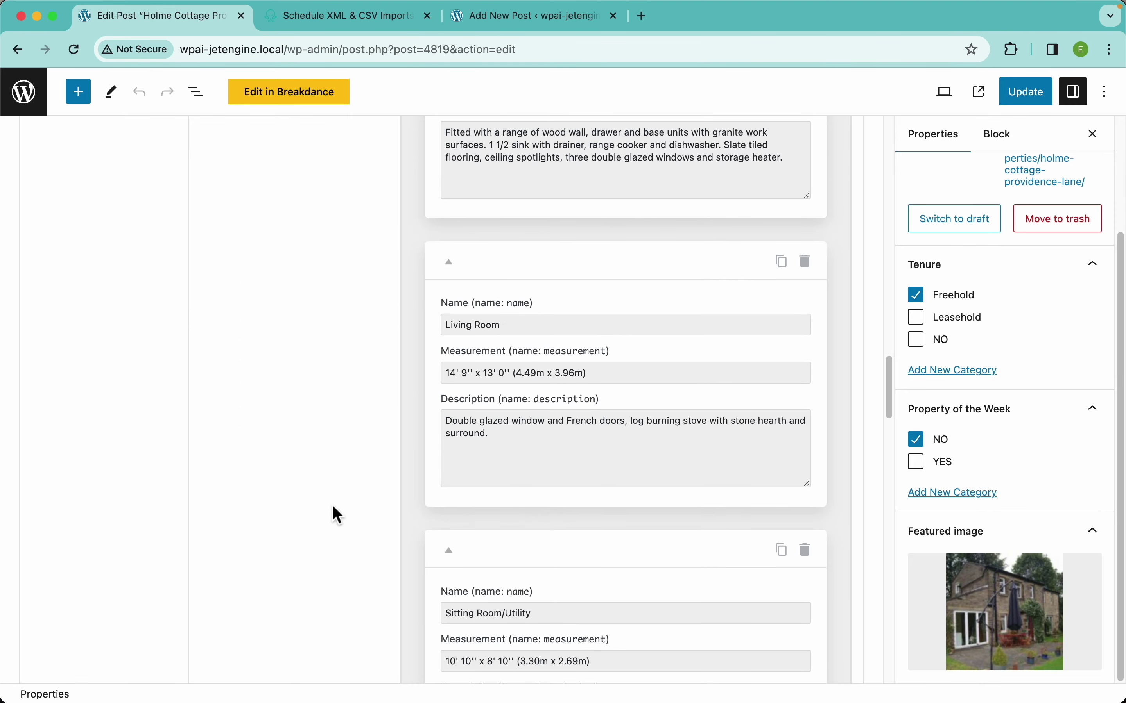
scroll(333, 505, down, 10)
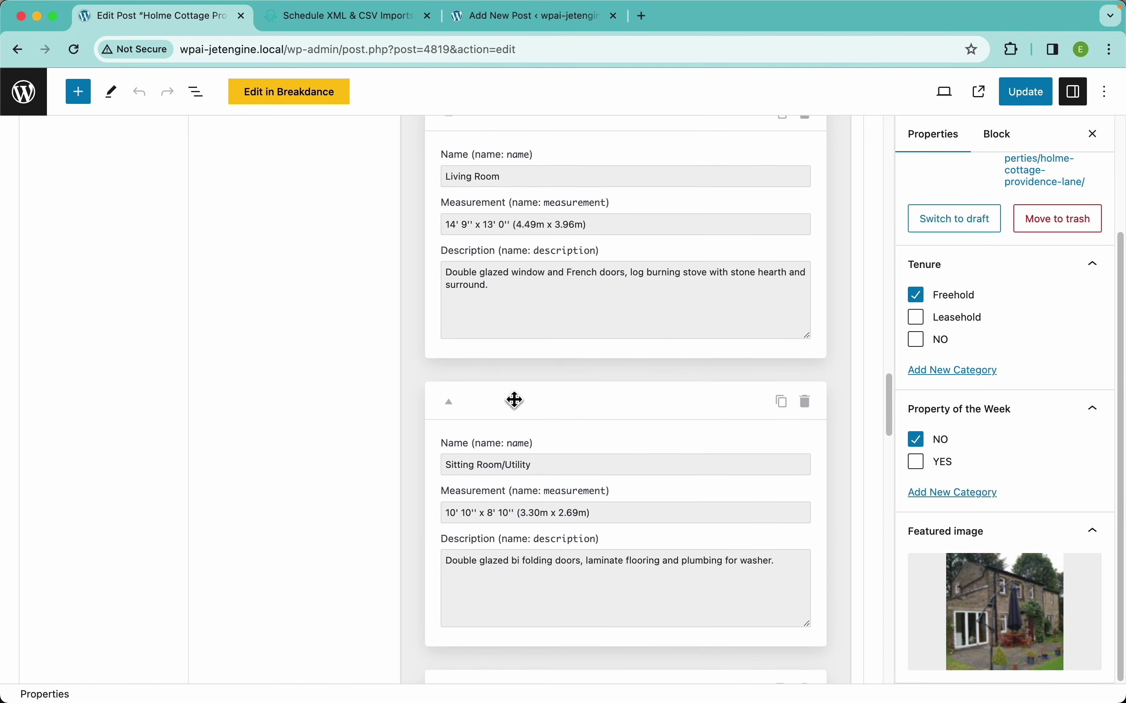
scroll(292, 448, up, 10)
scroll(288, 438, up, 15)
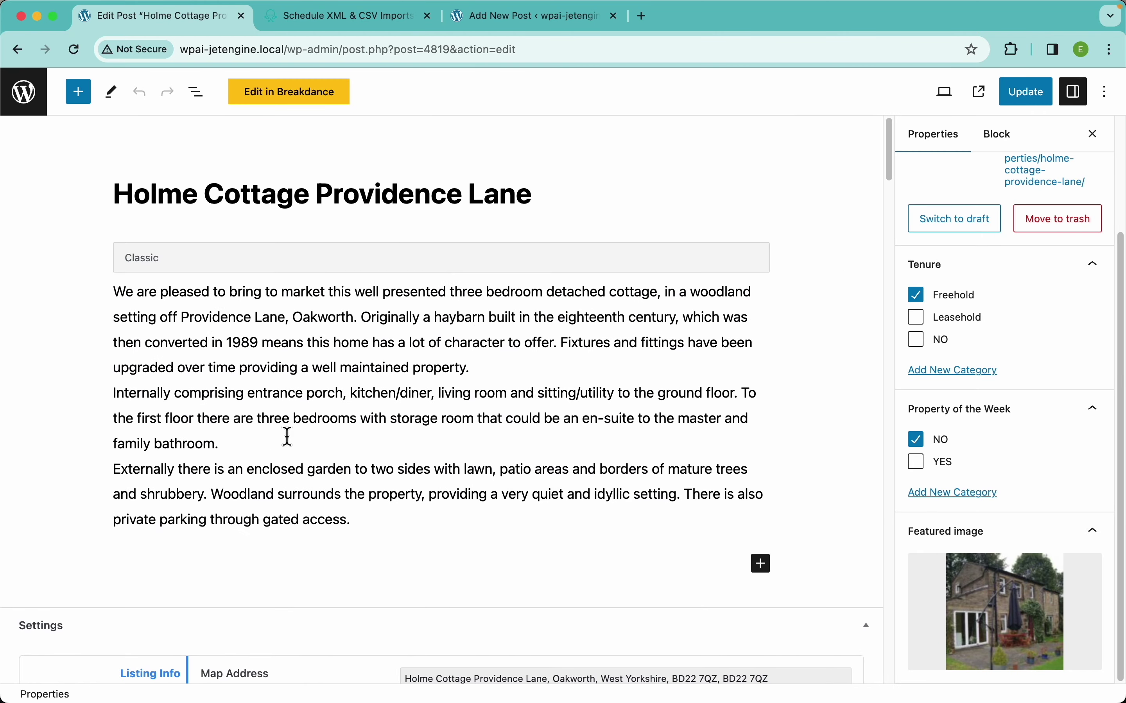
Check the property's Media fields with the gallery and floorplan, then its Contact fields.
scroll(288, 442, down, 8)
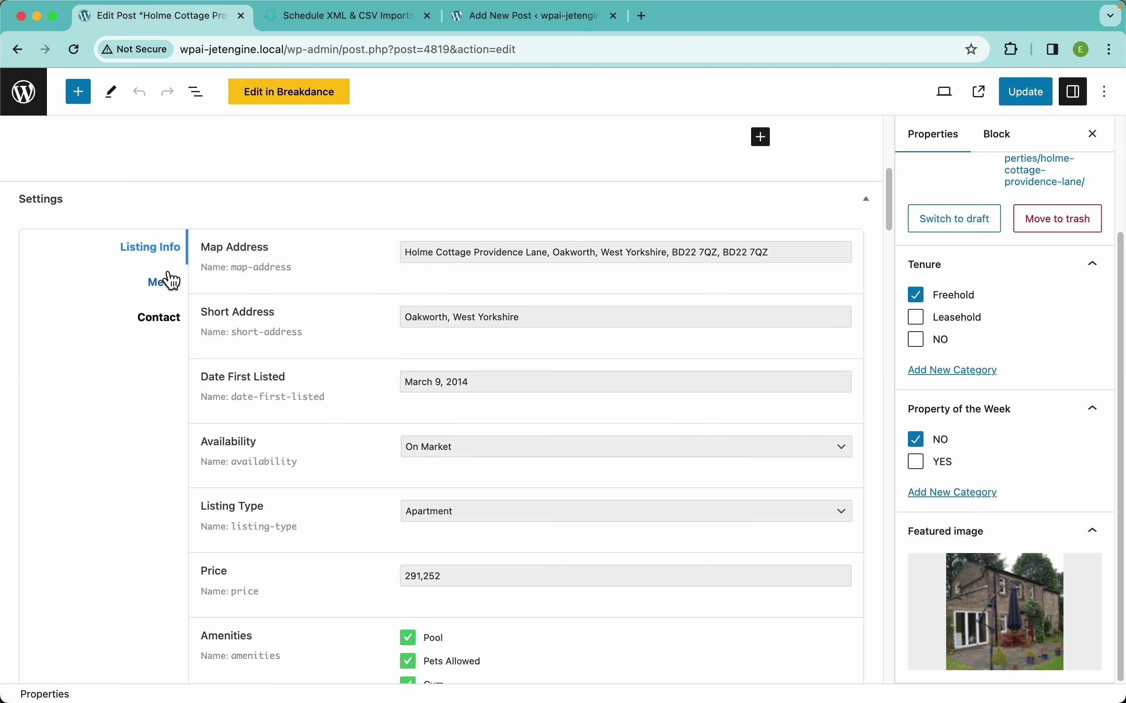
click(166, 410)
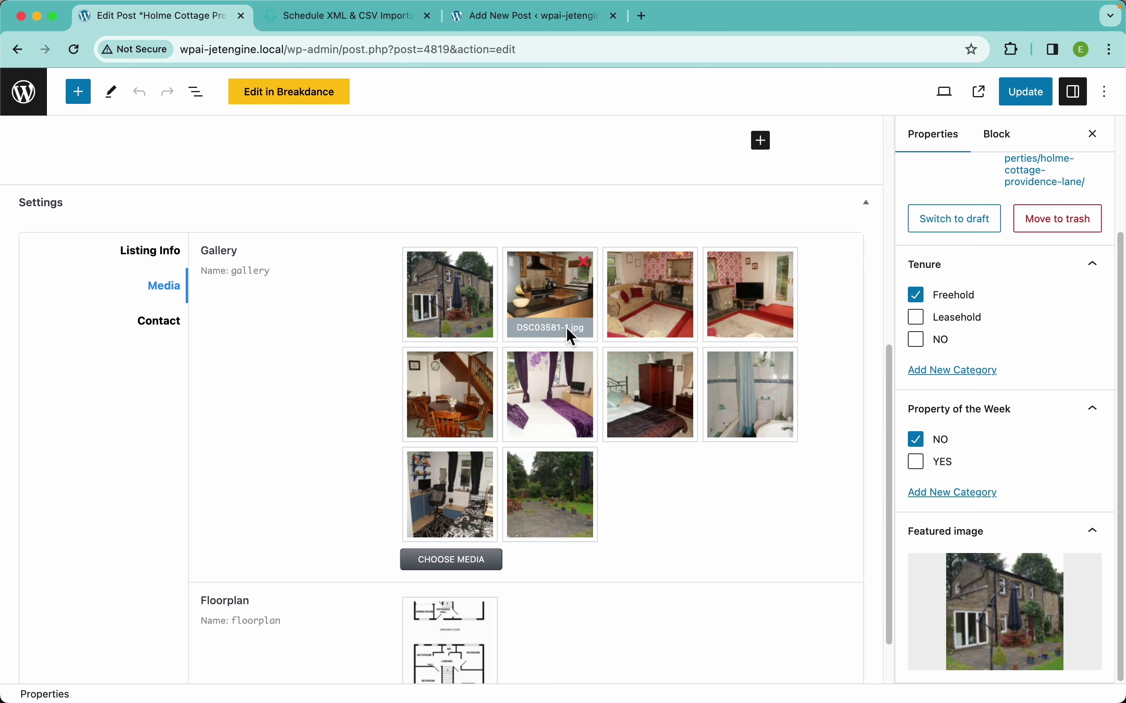
scroll(440, 518, down, 2)
scroll(326, 488, up, 2)
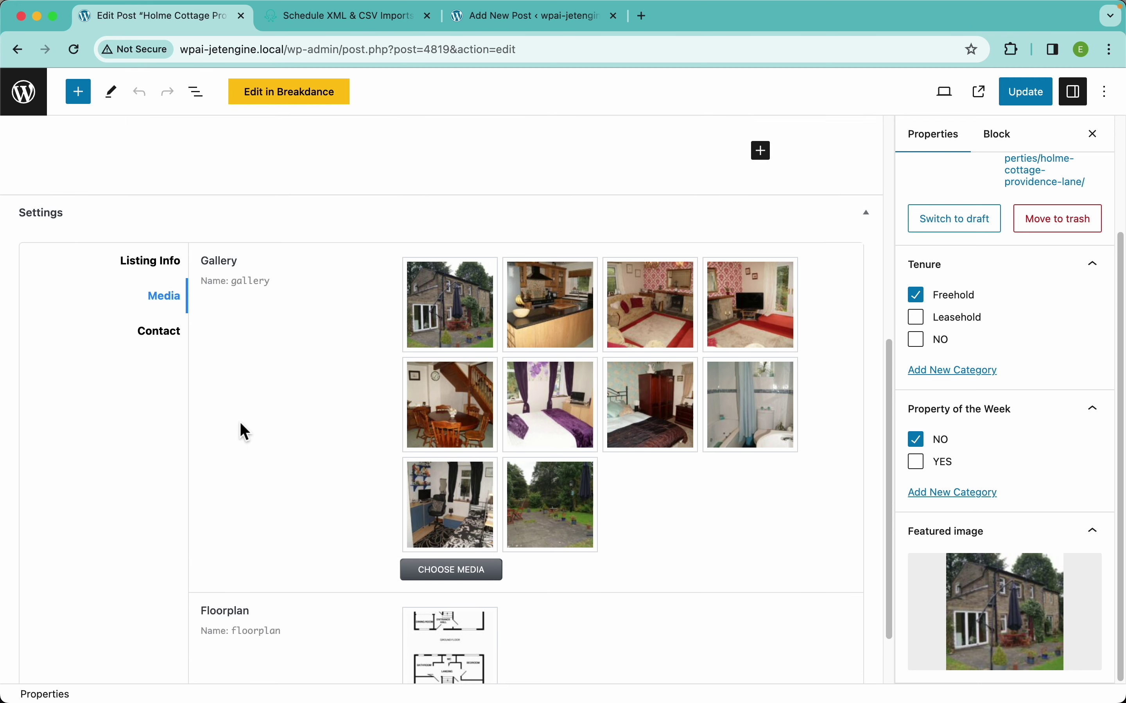
click(158, 359)
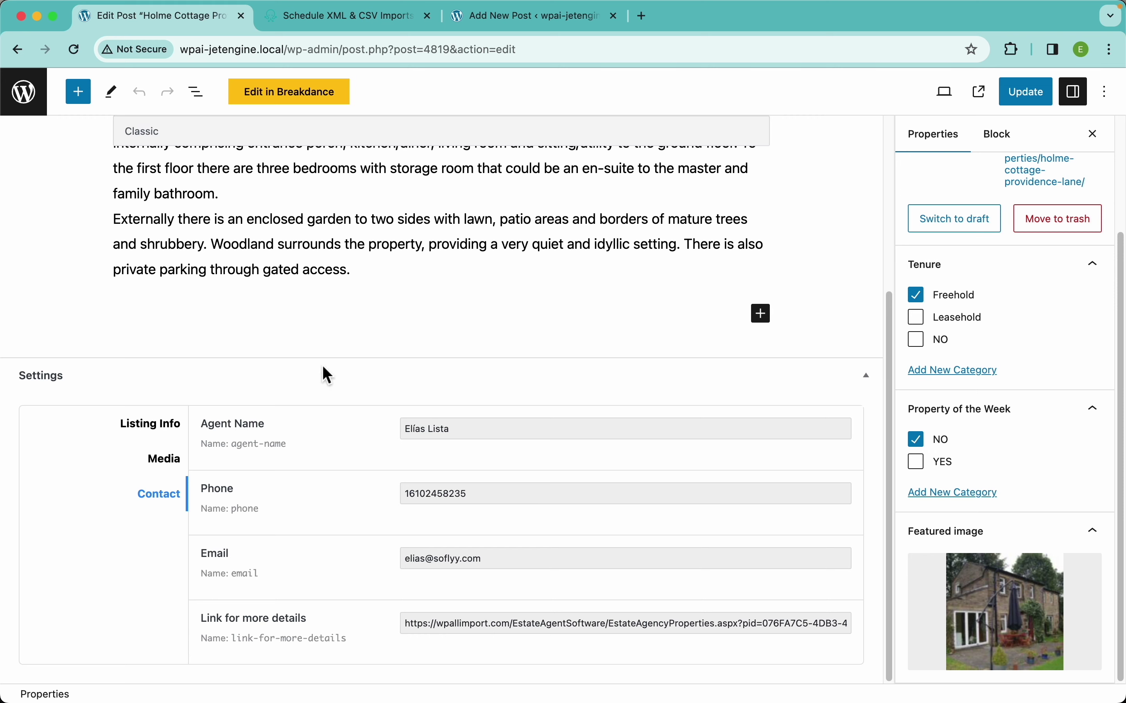
View the property on the front end in a new tab and go through all its gallery images, then close the gallery.
click(981, 93)
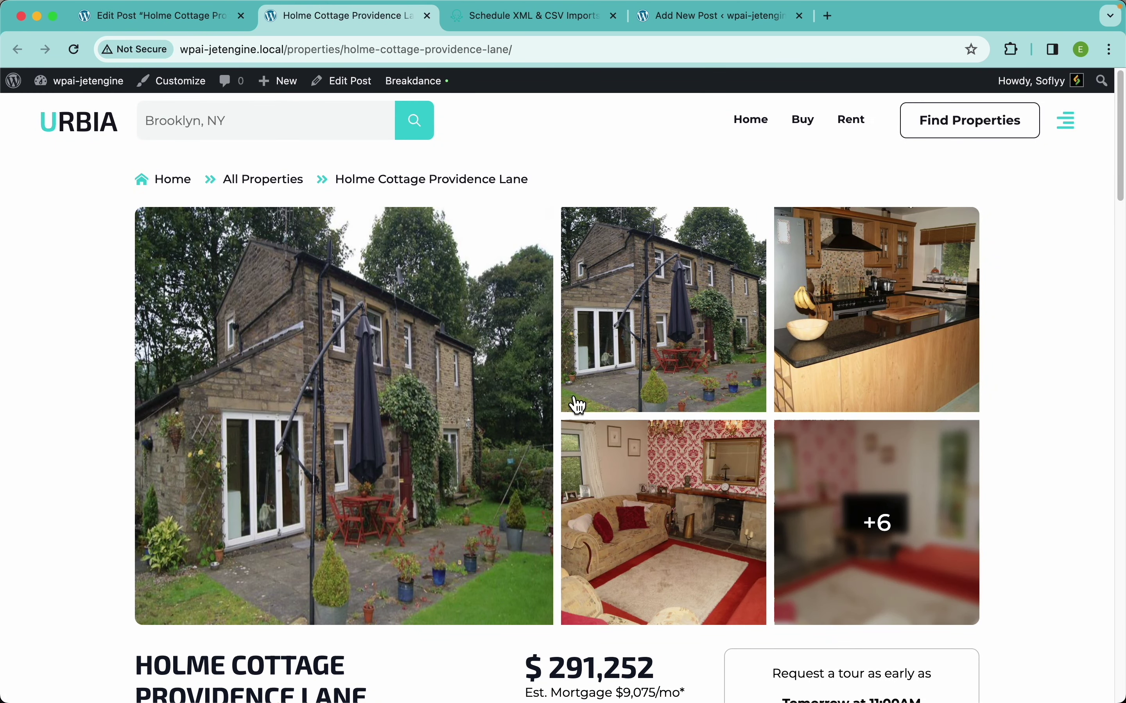
scroll(816, 397, down, 5)
scroll(817, 395, up, 6)
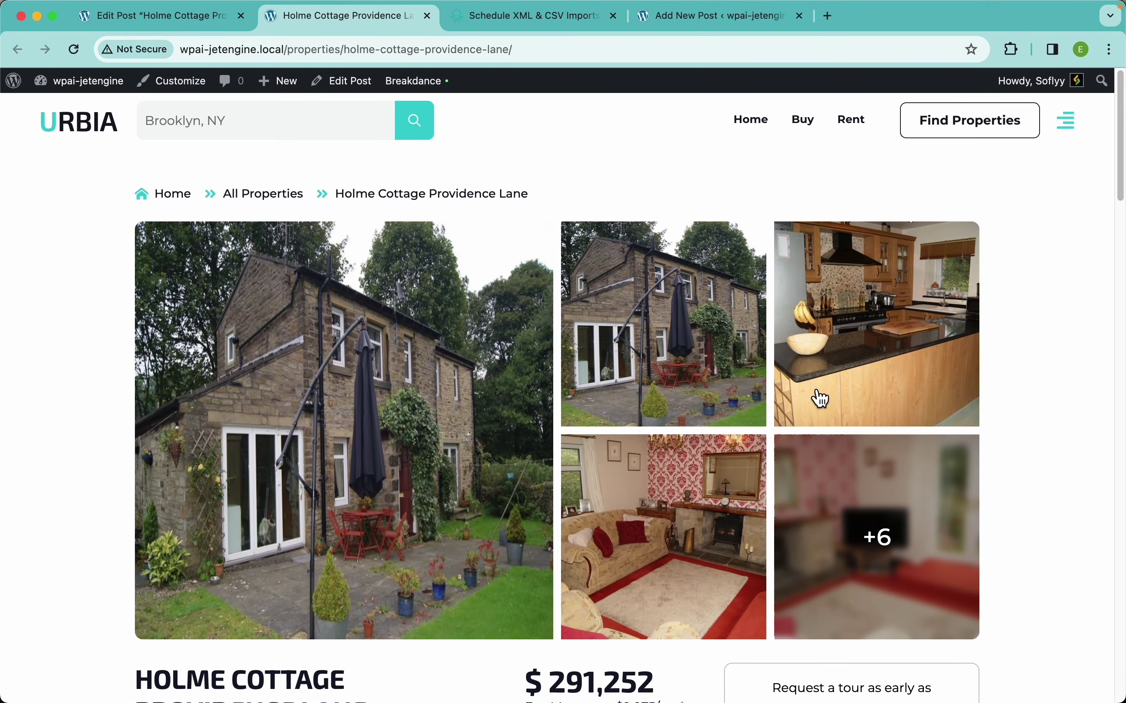
click(895, 495)
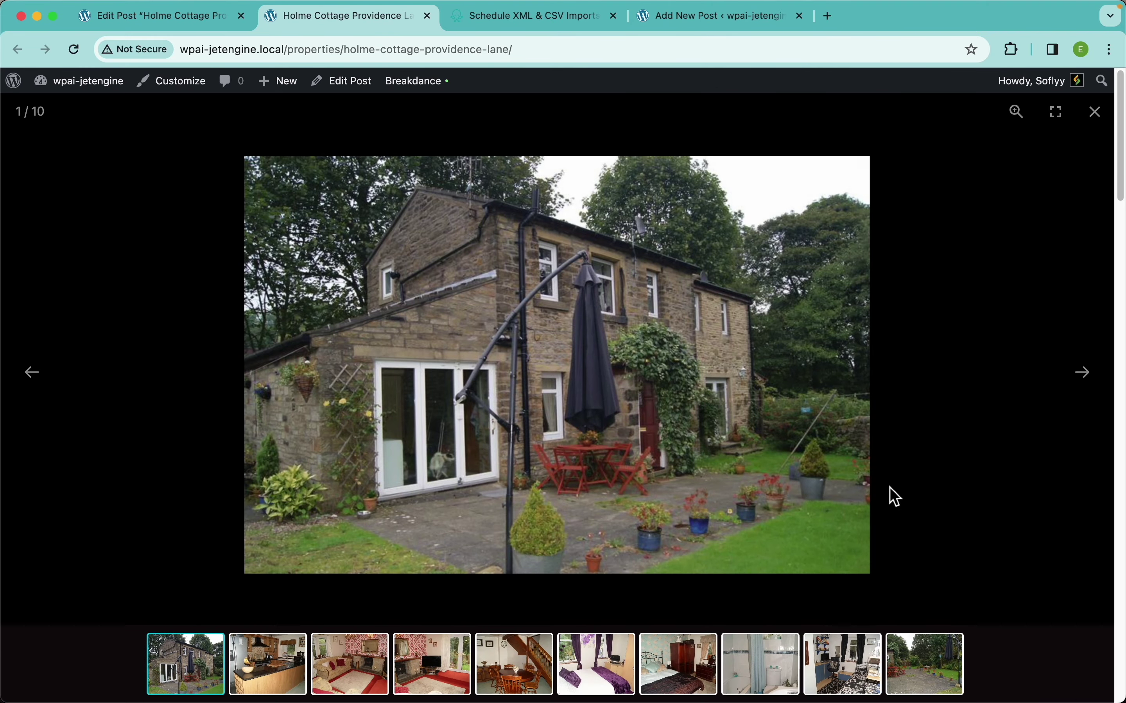
key(Right)
key(Right)
key(Right)
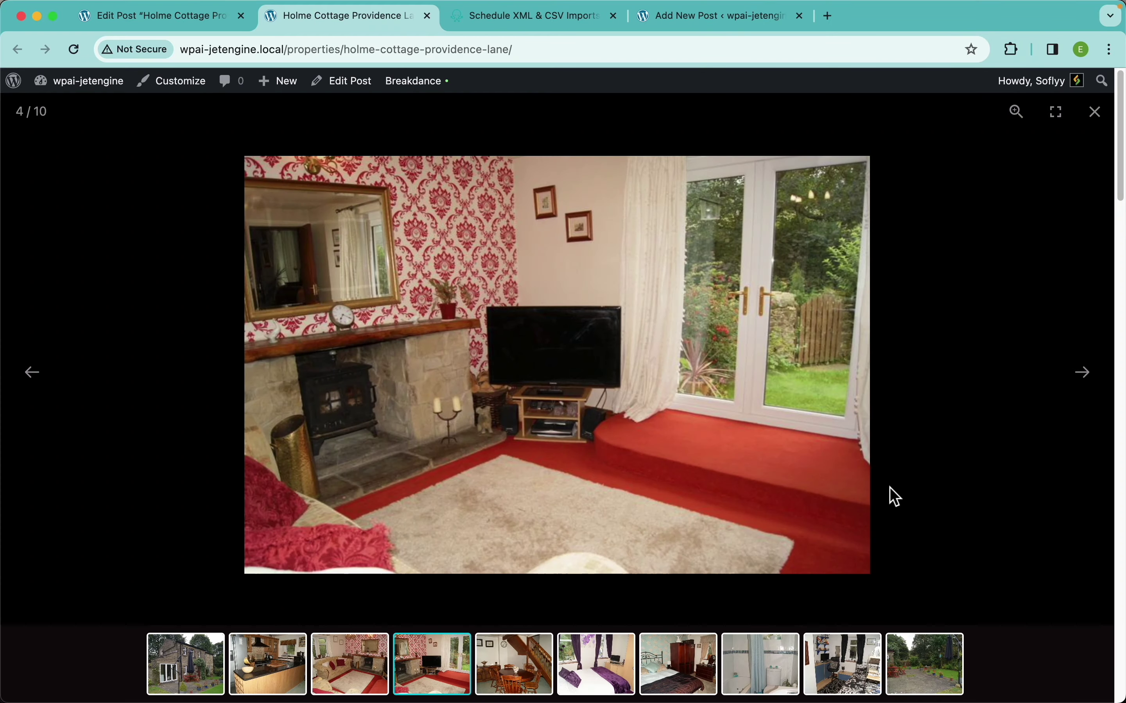
key(Right)
key(Right)
key(Right)
key(Right)
key(Right)
key(Right)
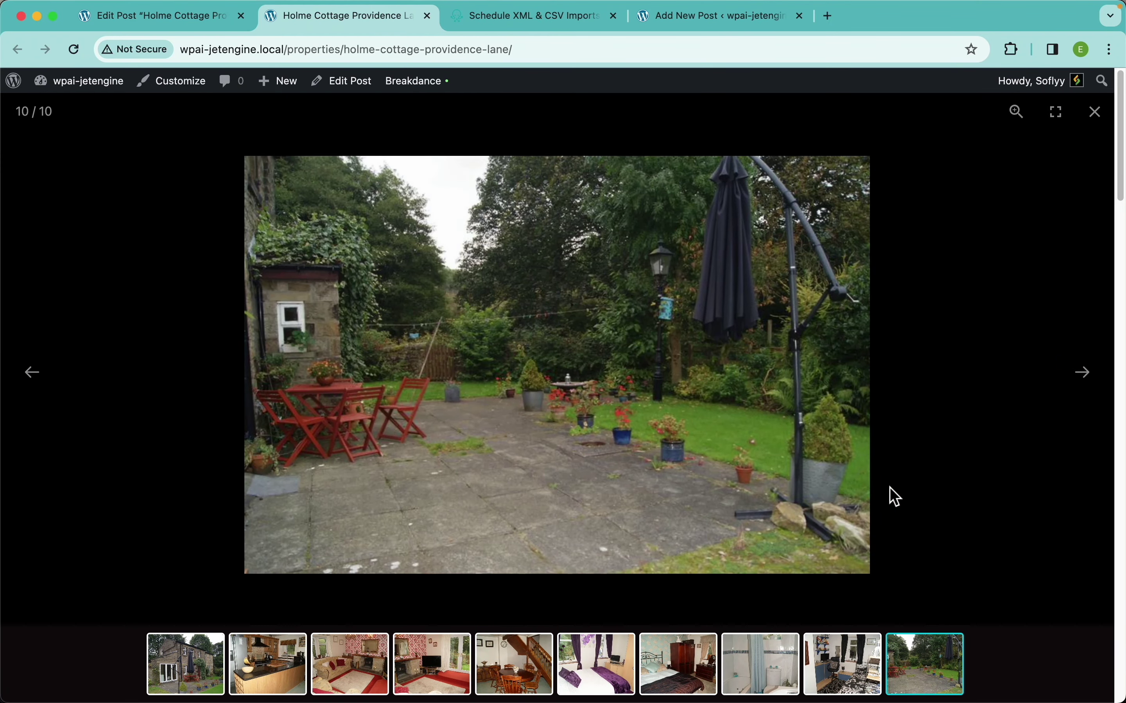
click(964, 299)
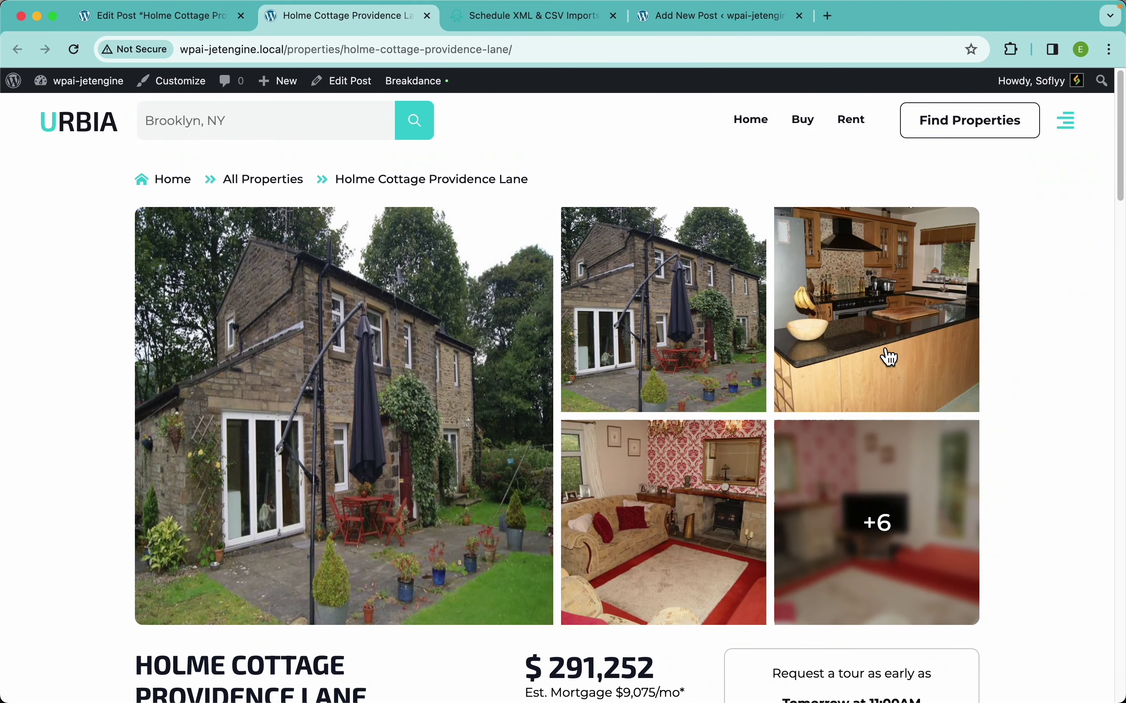
Examine the published page's price, location map, description, rooms and agent information, then return to the property's edit page.
scroll(274, 445, down, 6)
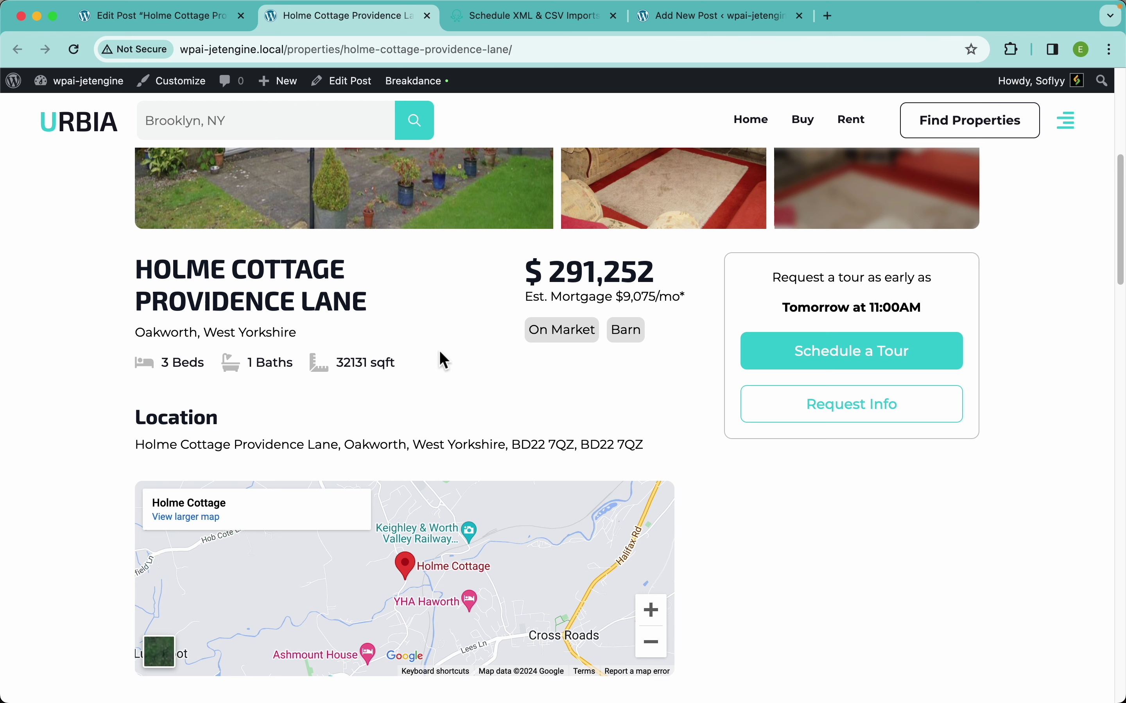
scroll(444, 435, down, 5)
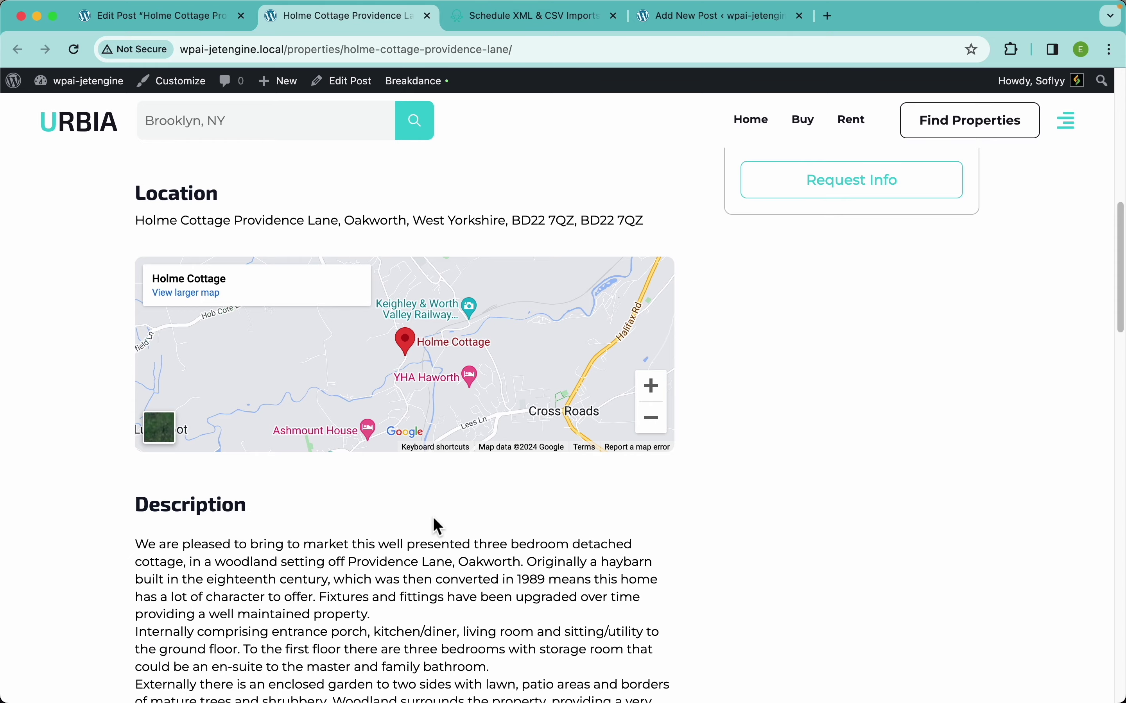
scroll(435, 523, down, 6)
scroll(439, 374, down, 20)
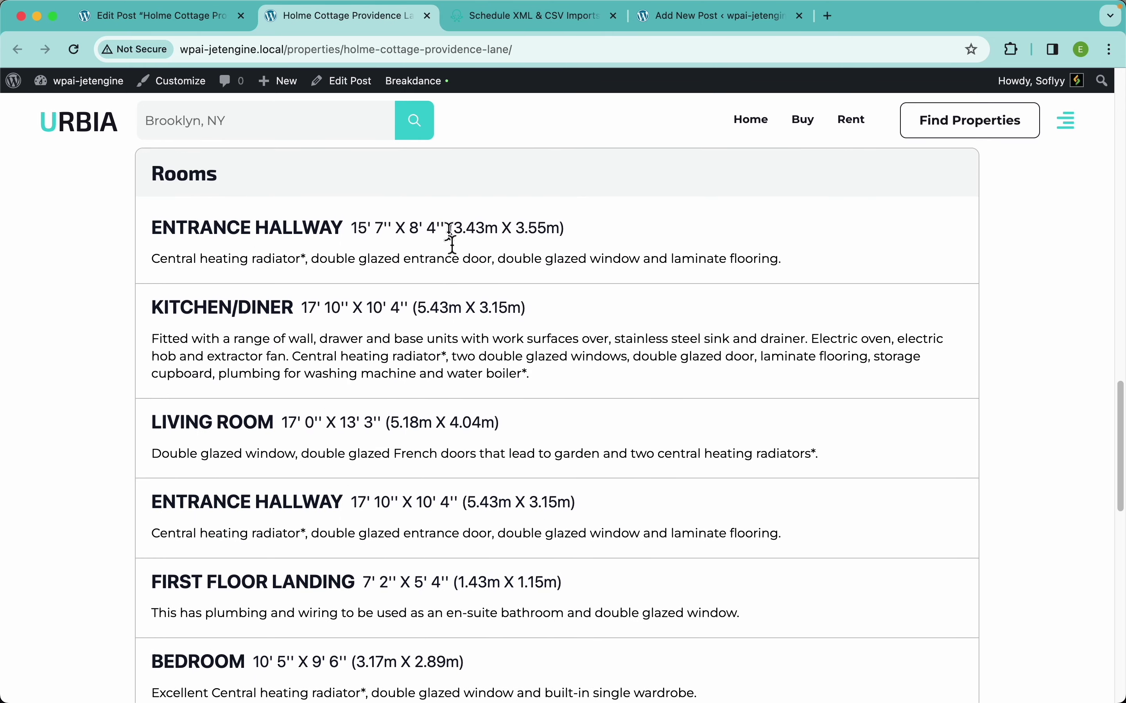
scroll(447, 465, up, 20)
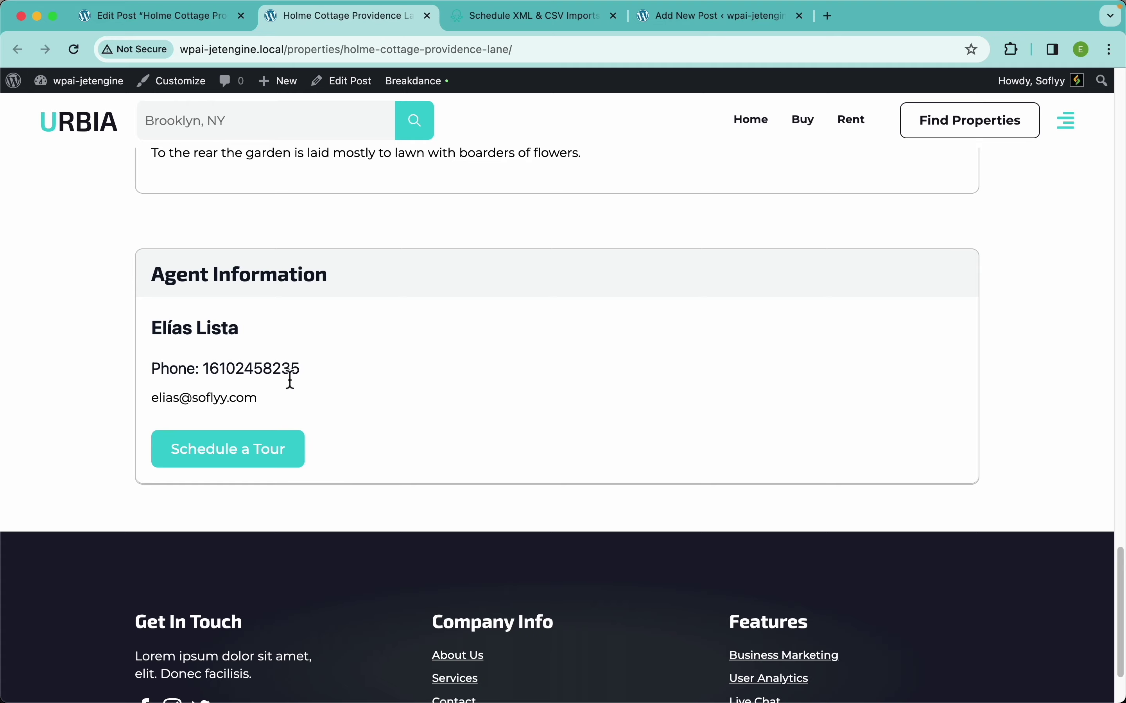
scroll(385, 358, down, 1)
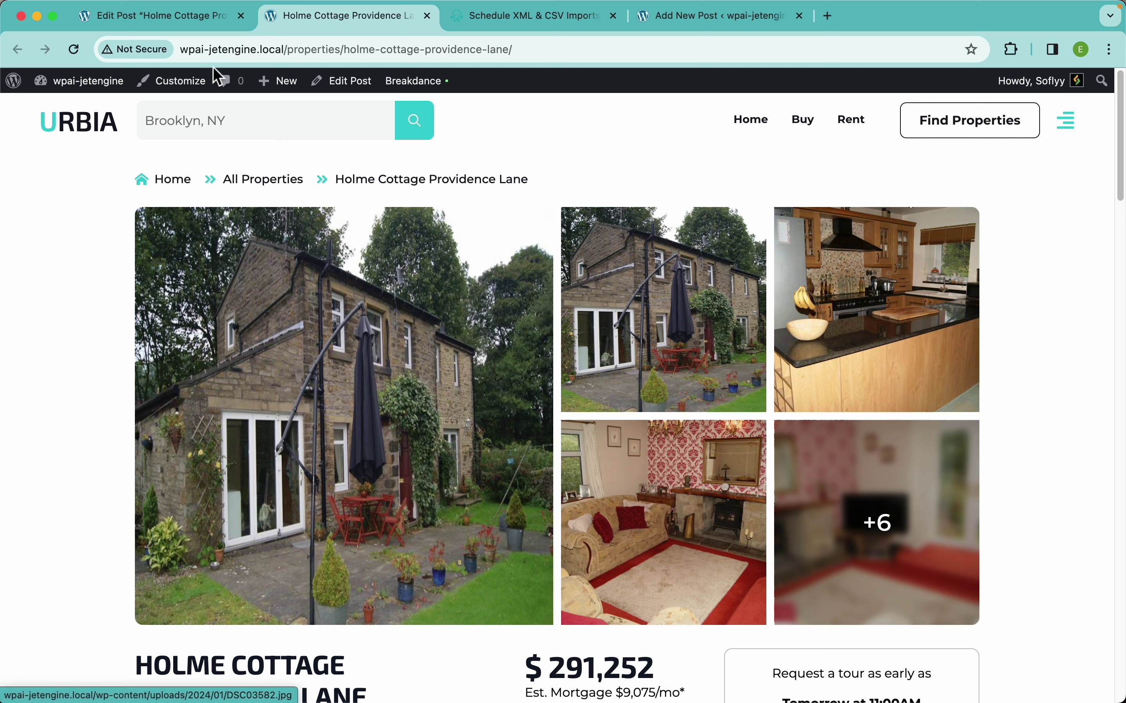
click(165, 17)
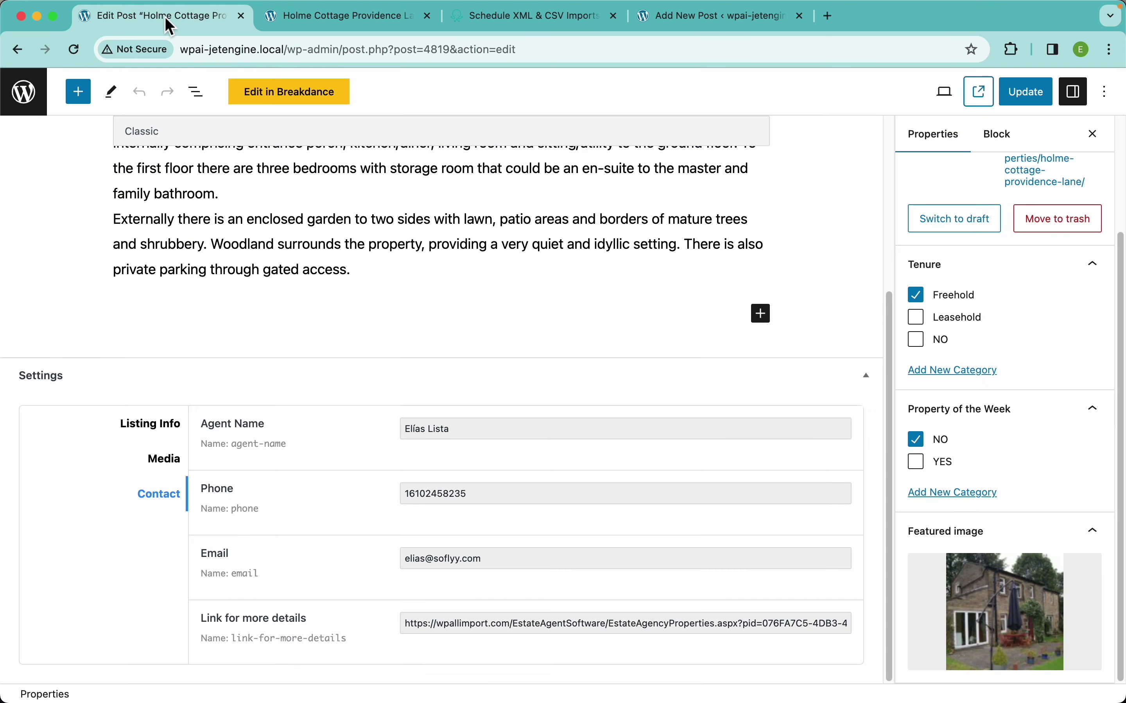
Leave the property editor and open WP All Import's list of existing imports.
click(41, 113)
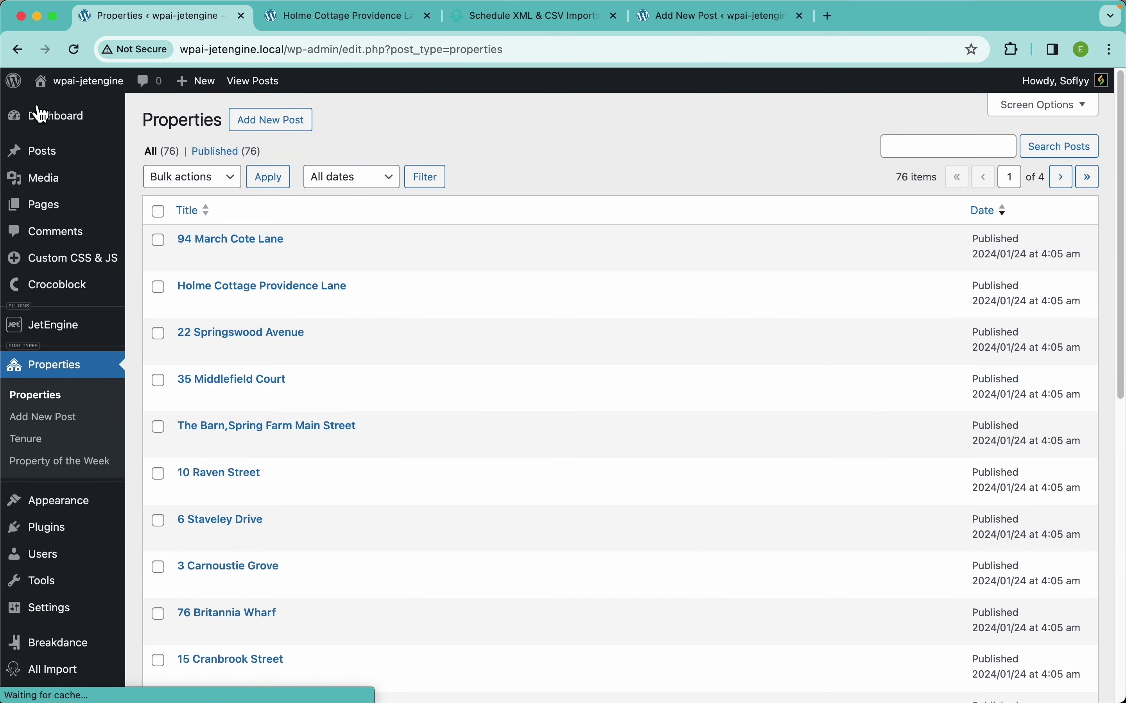
scroll(111, 526, down, 10)
mouse_move(56, 664)
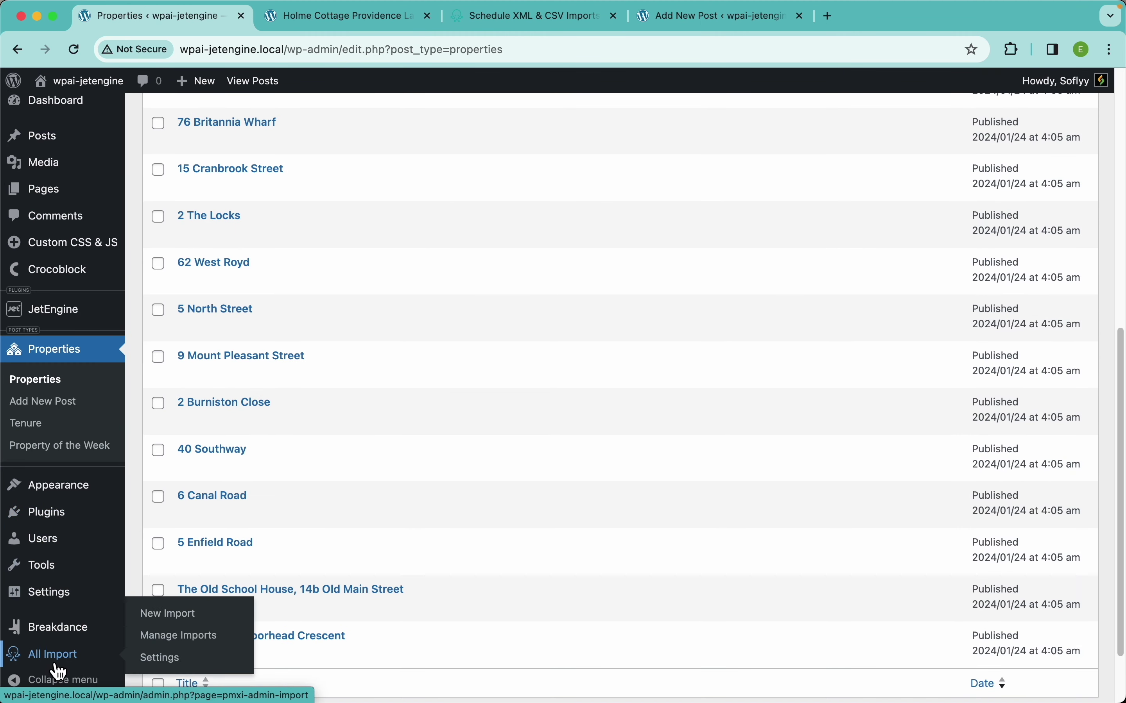
click(212, 637)
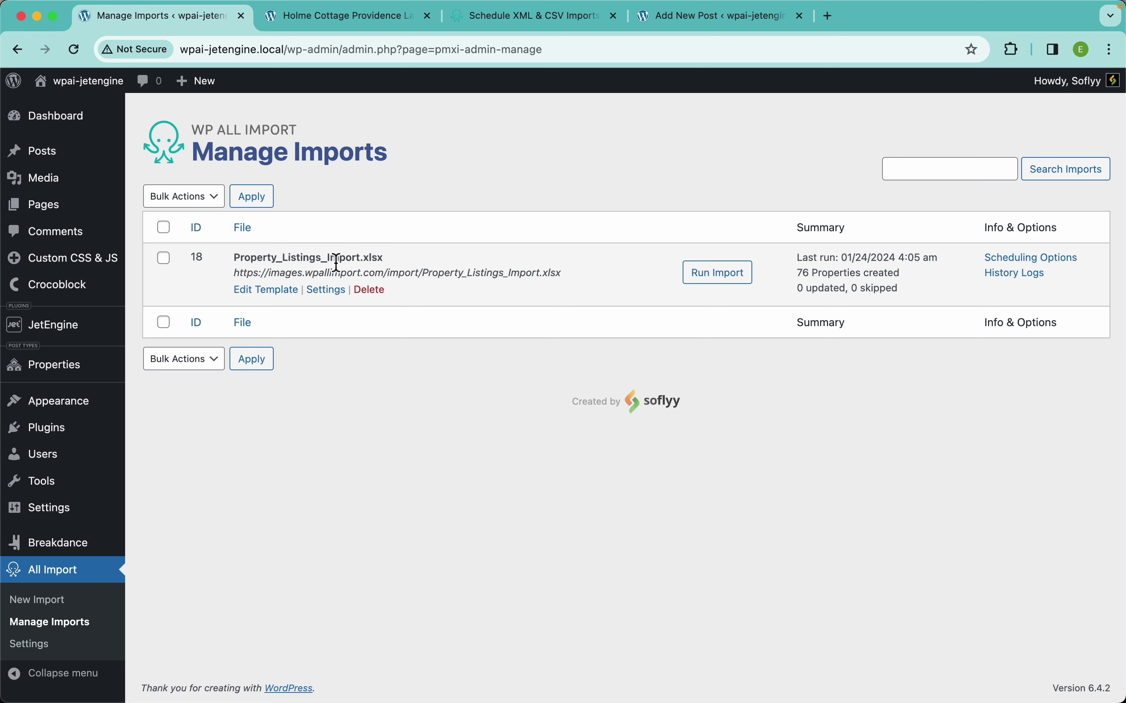
Check the source file URL of the Property_Listings_Import.xlsx import.
double_click(369, 274)
triple_click(400, 274)
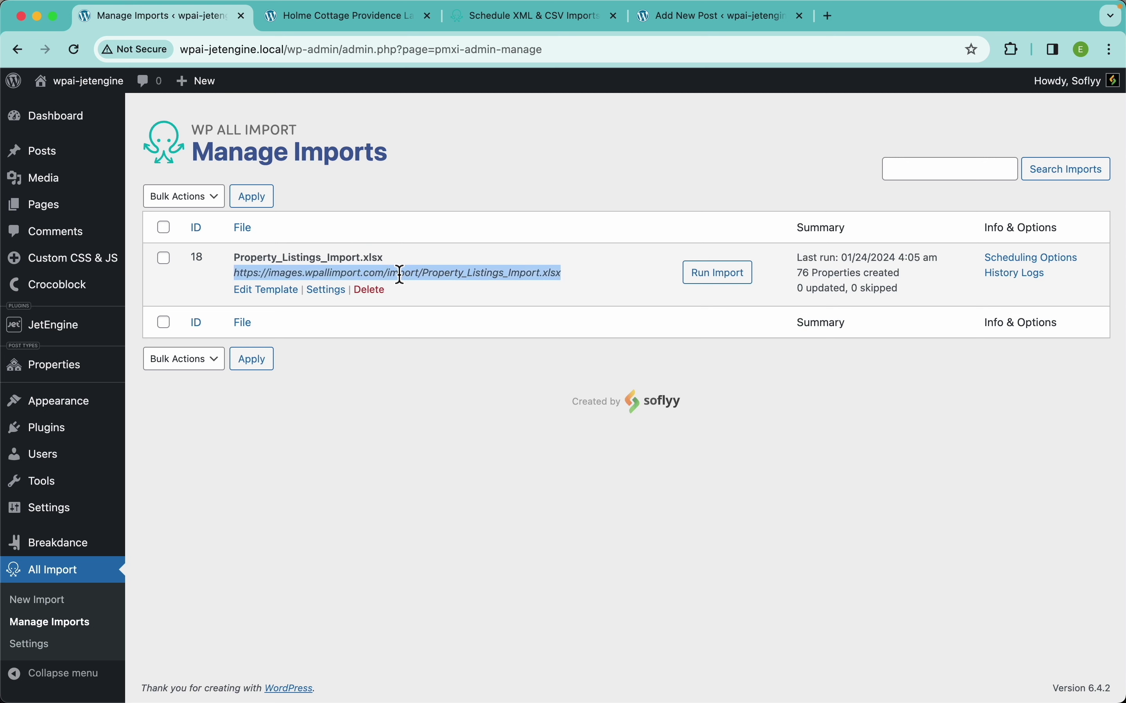
click(423, 377)
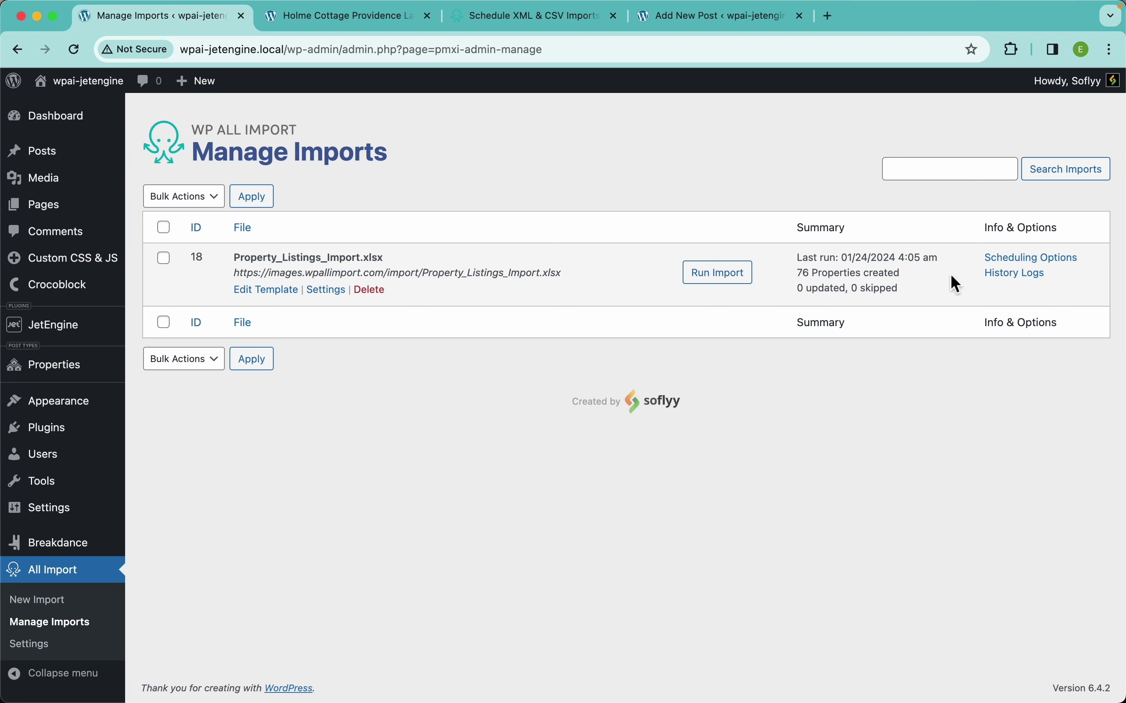
Look through the import's automatic and manual scheduling options, then close them with Do Not Schedule selected and without saving.
click(1021, 257)
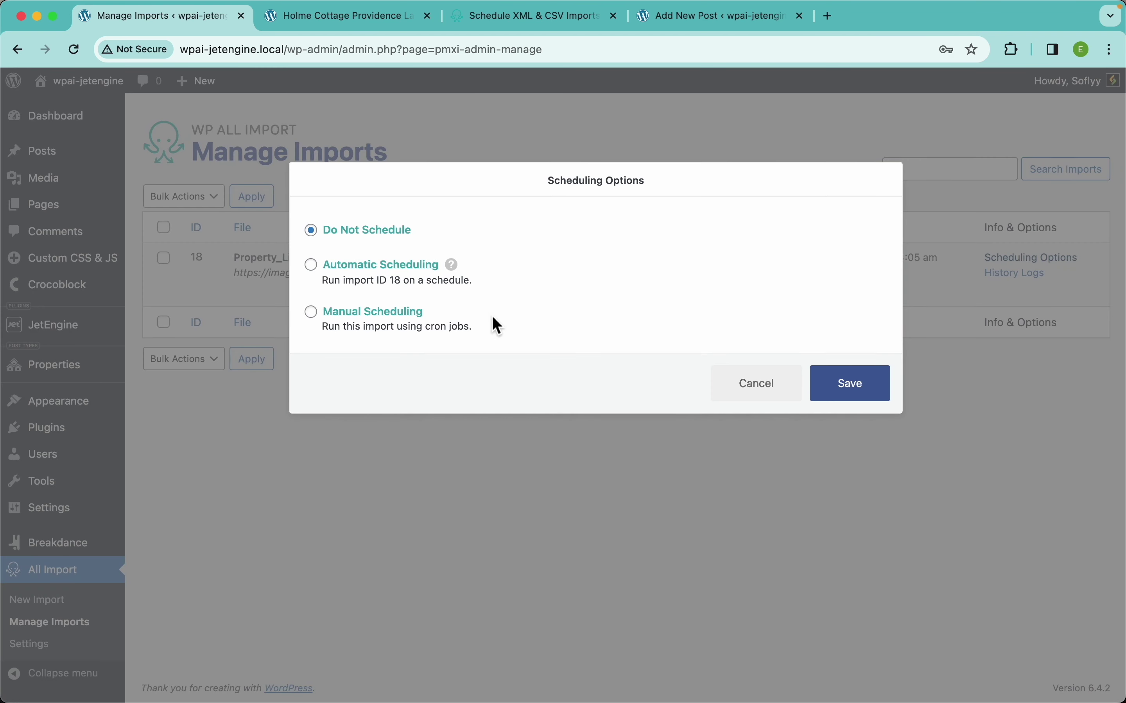
click(359, 274)
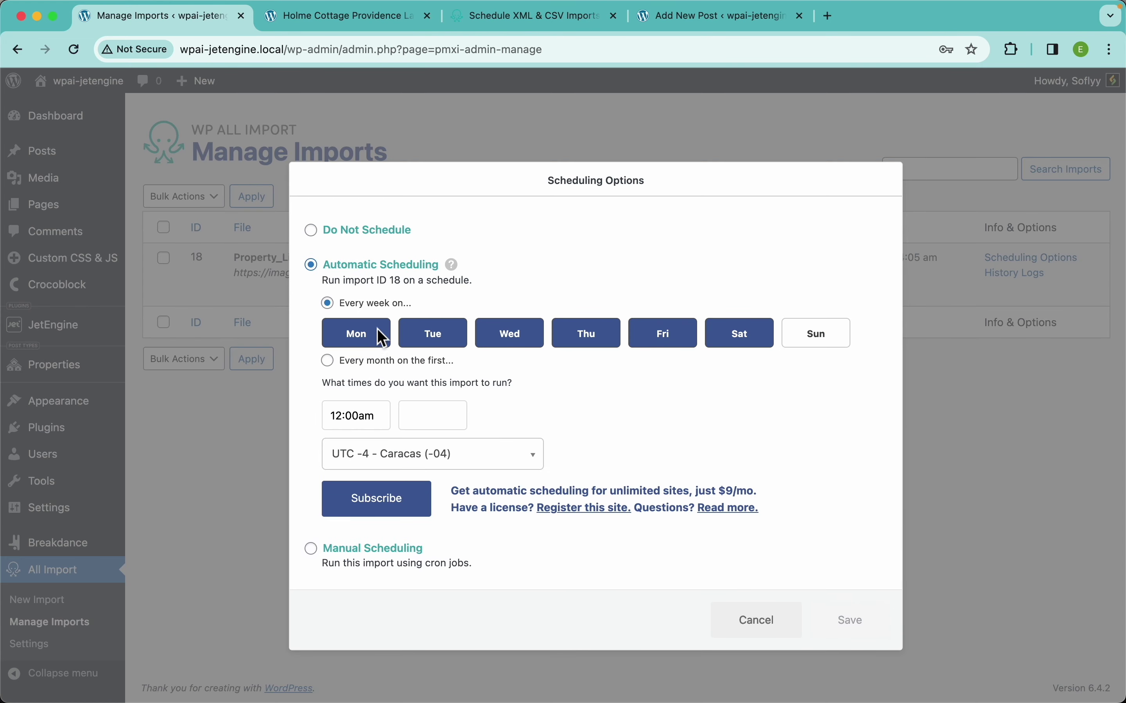
click(365, 561)
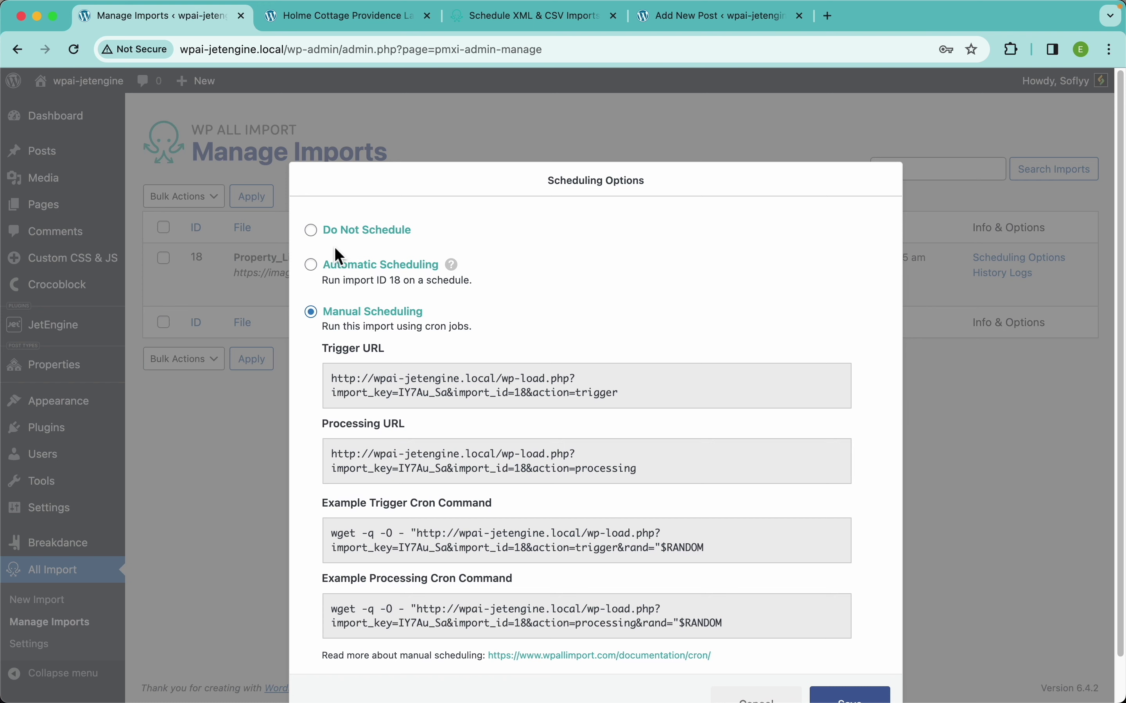
click(326, 240)
click(762, 393)
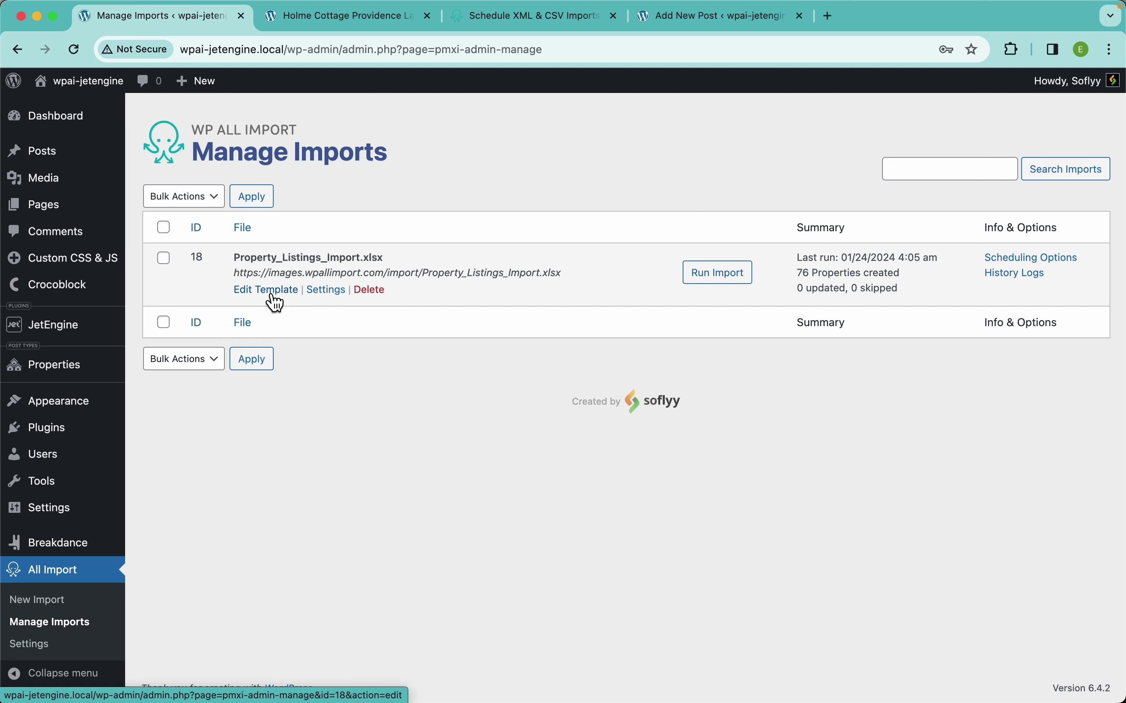
Look over the import's template sections, then return to Manage Imports without updating the template.
click(275, 297)
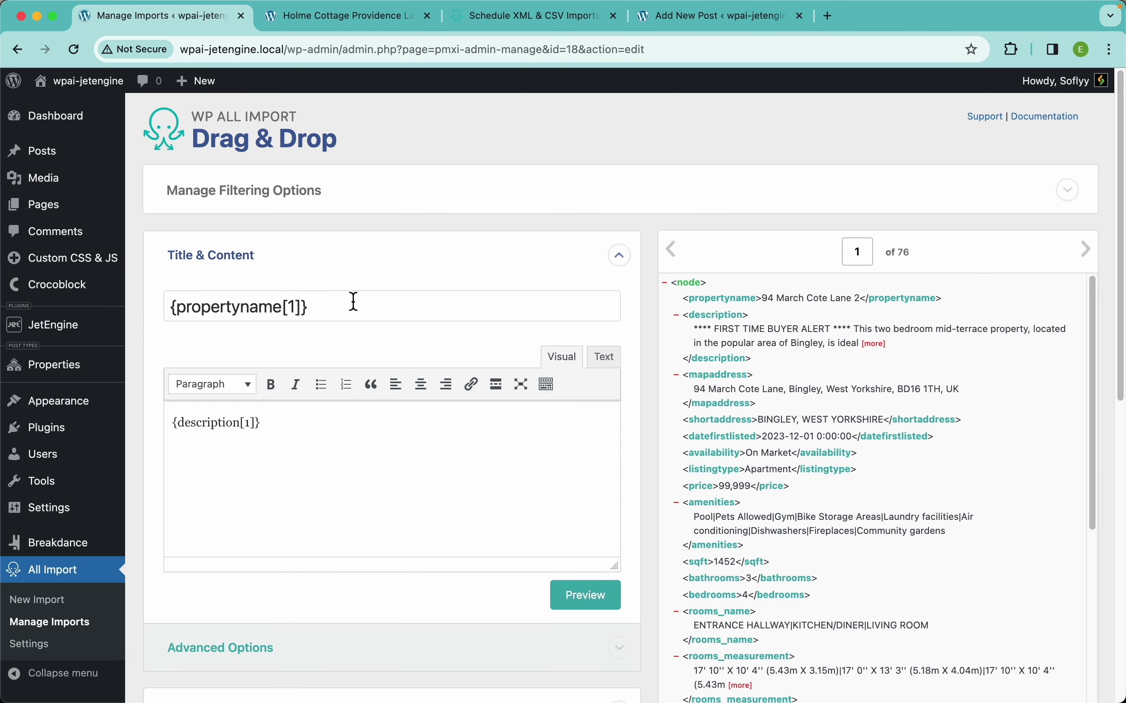
scroll(380, 400, down, 12)
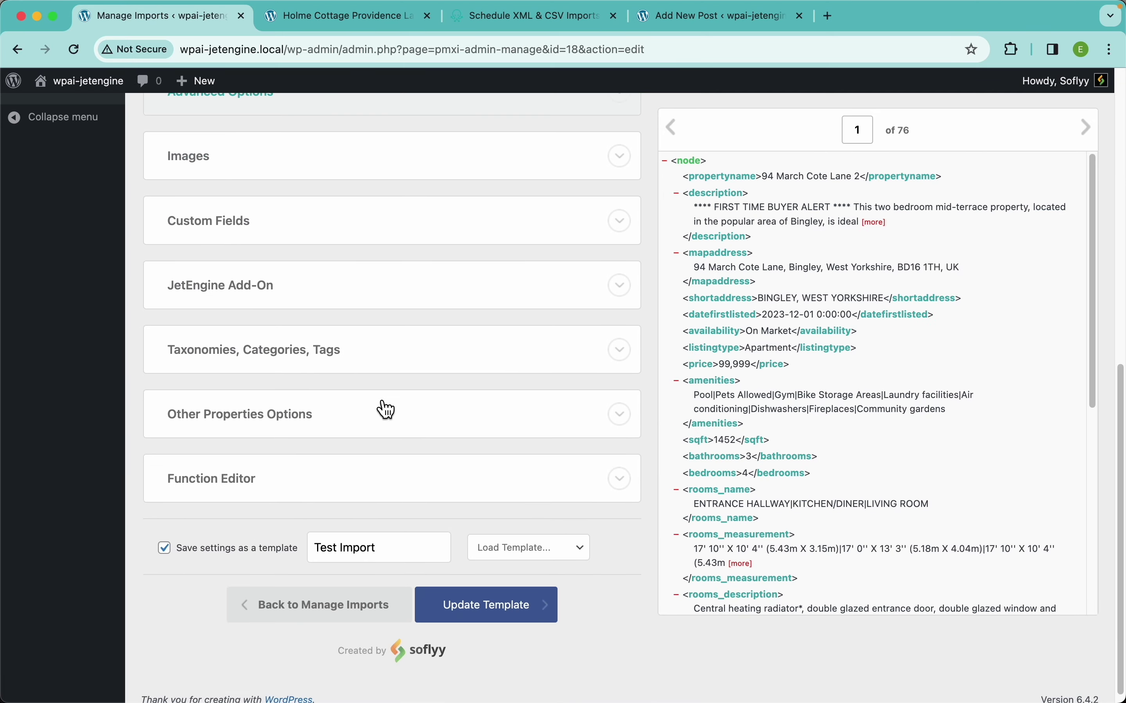
click(326, 598)
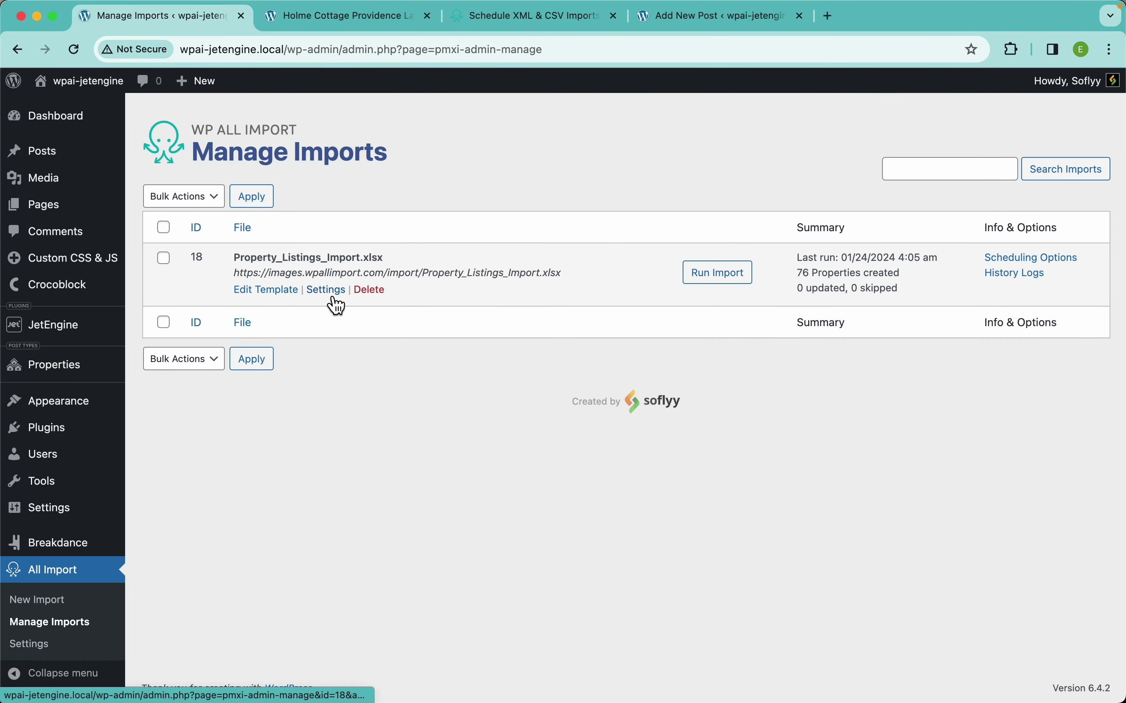
Examine the import's record matching settings and the removal options for properties missing from the file, then return to Manage Imports without saving.
click(333, 291)
scroll(380, 405, down, 10)
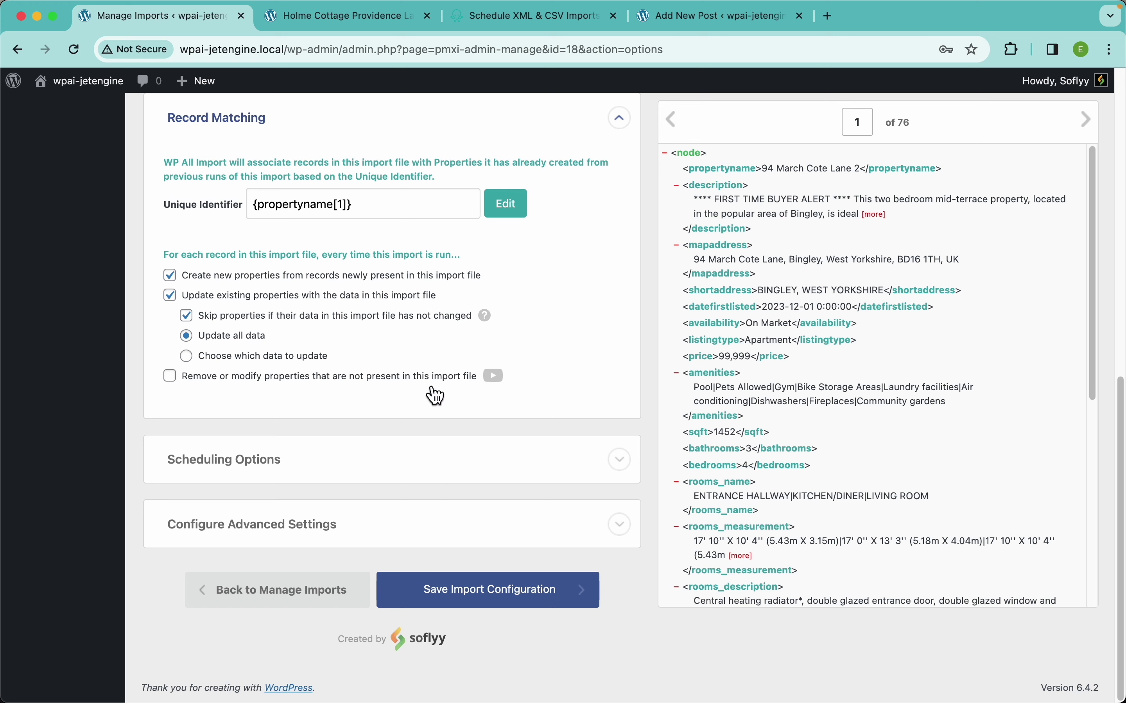
click(300, 378)
scroll(327, 463, down, 3)
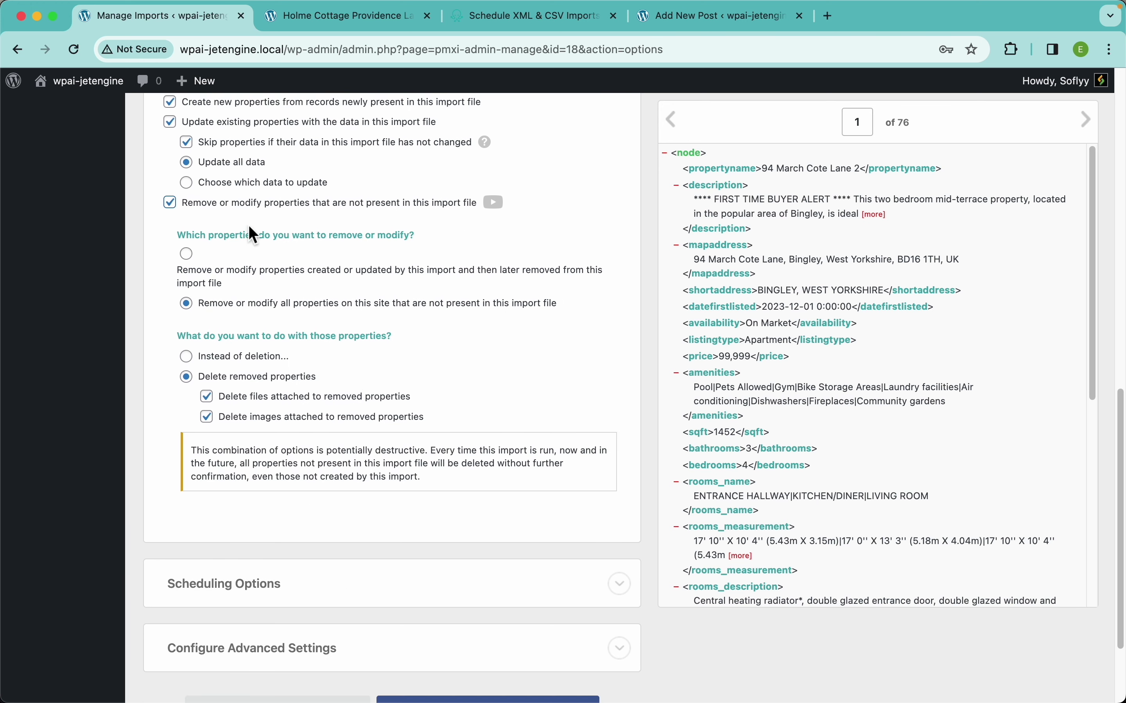
click(254, 210)
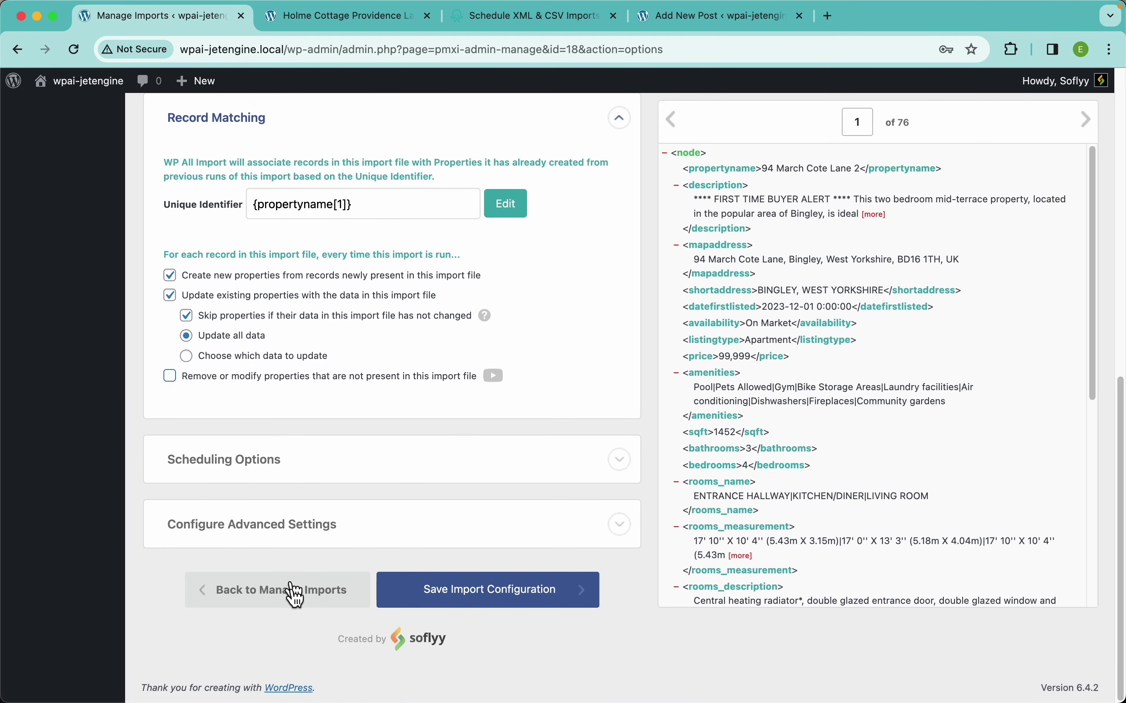
click(295, 594)
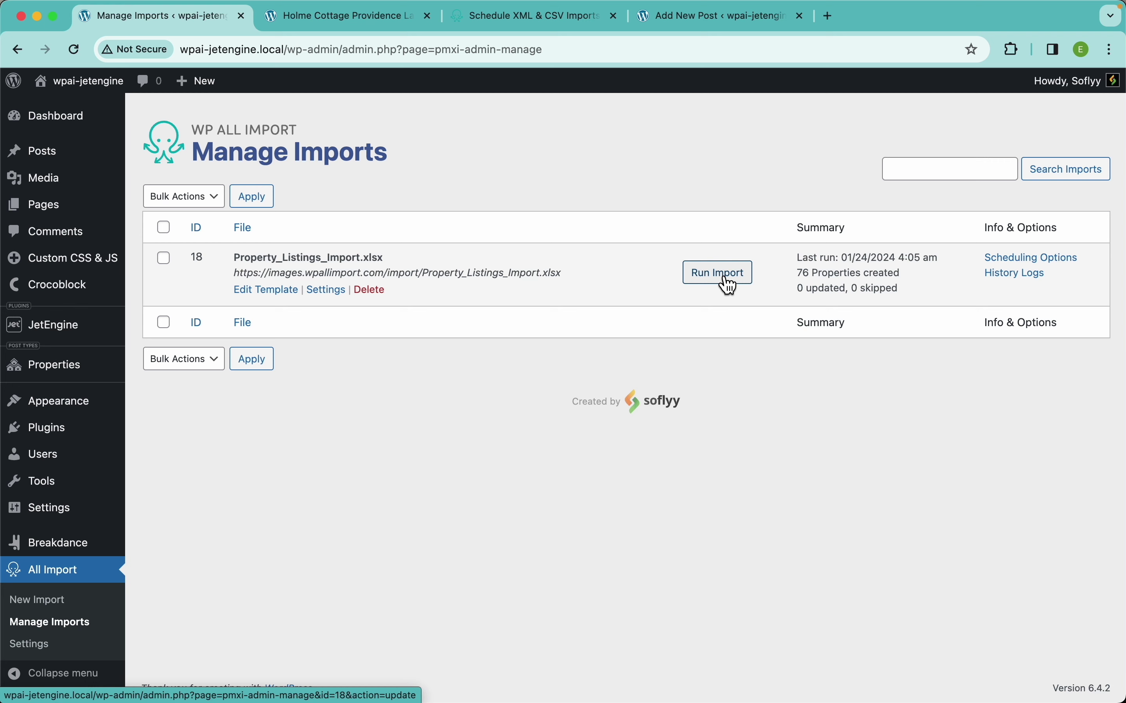
Run the Property_Listings_Import.xlsx import again and return to Manage Imports.
click(729, 285)
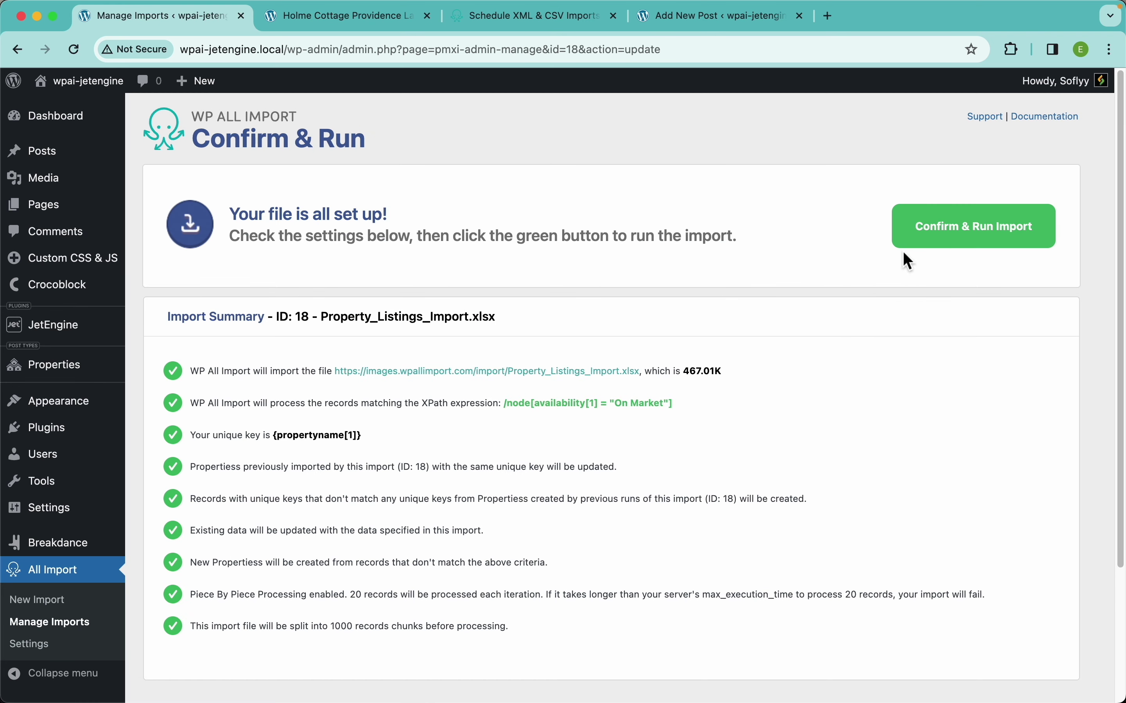
click(972, 237)
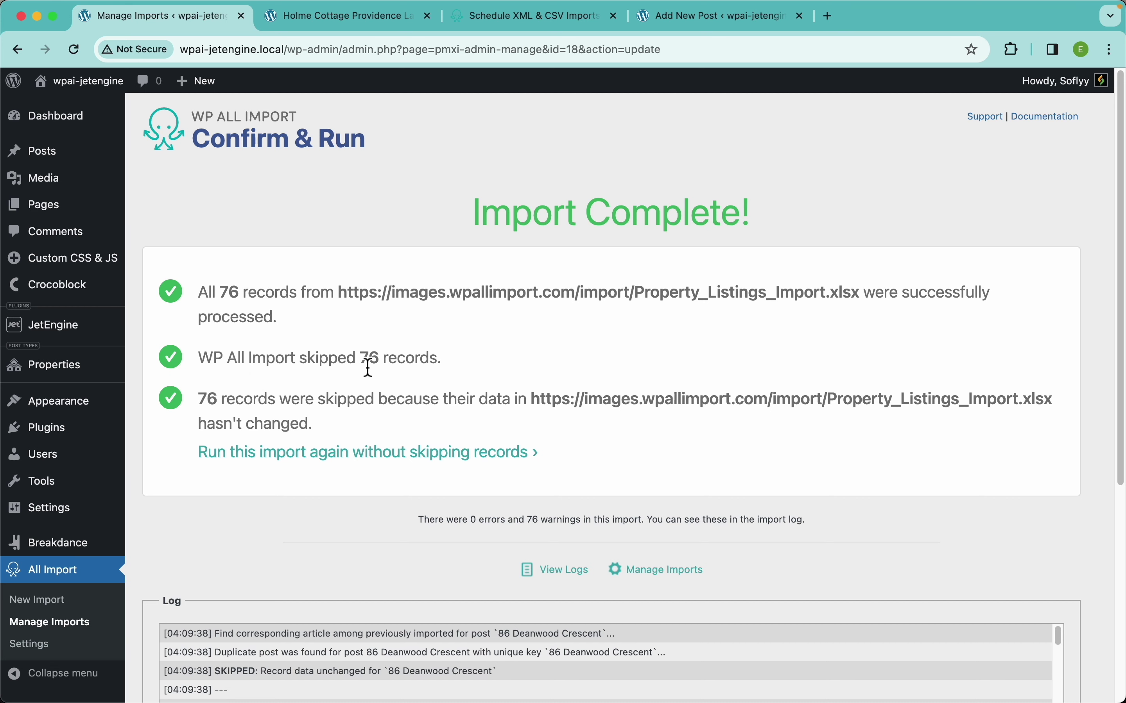
click(657, 577)
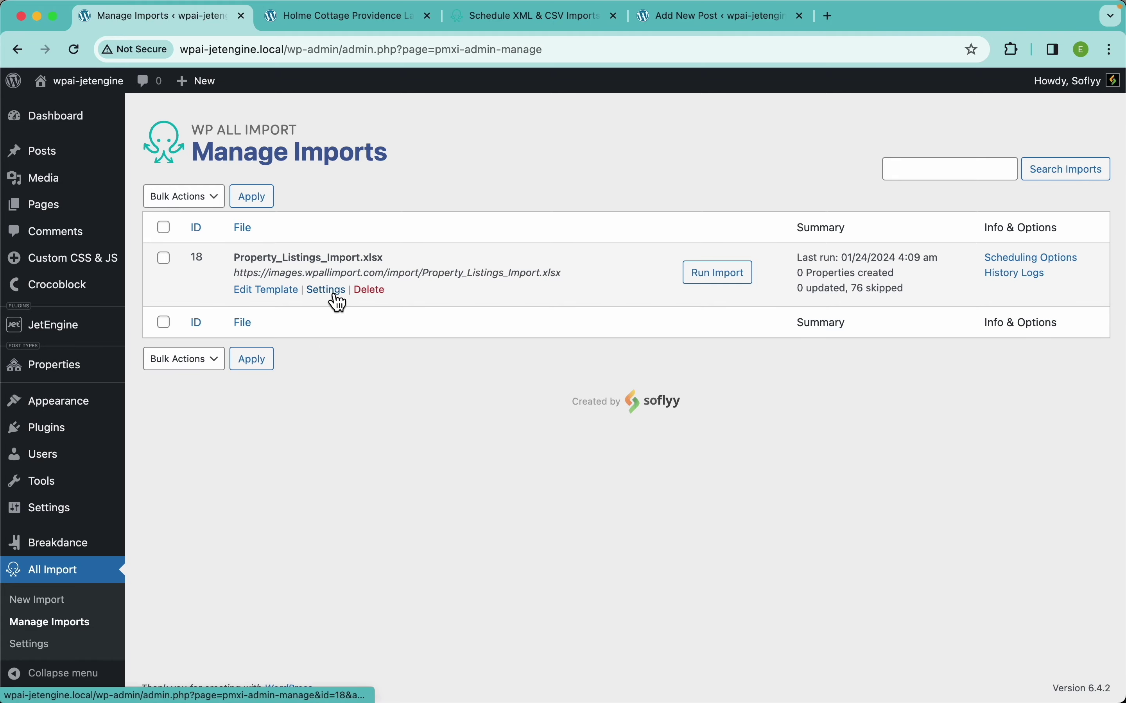
Check the import setting for skipping properties with unchanged data and its help text, then save the import configuration.
click(328, 290)
scroll(314, 455, down, 10)
scroll(312, 449, down, 2)
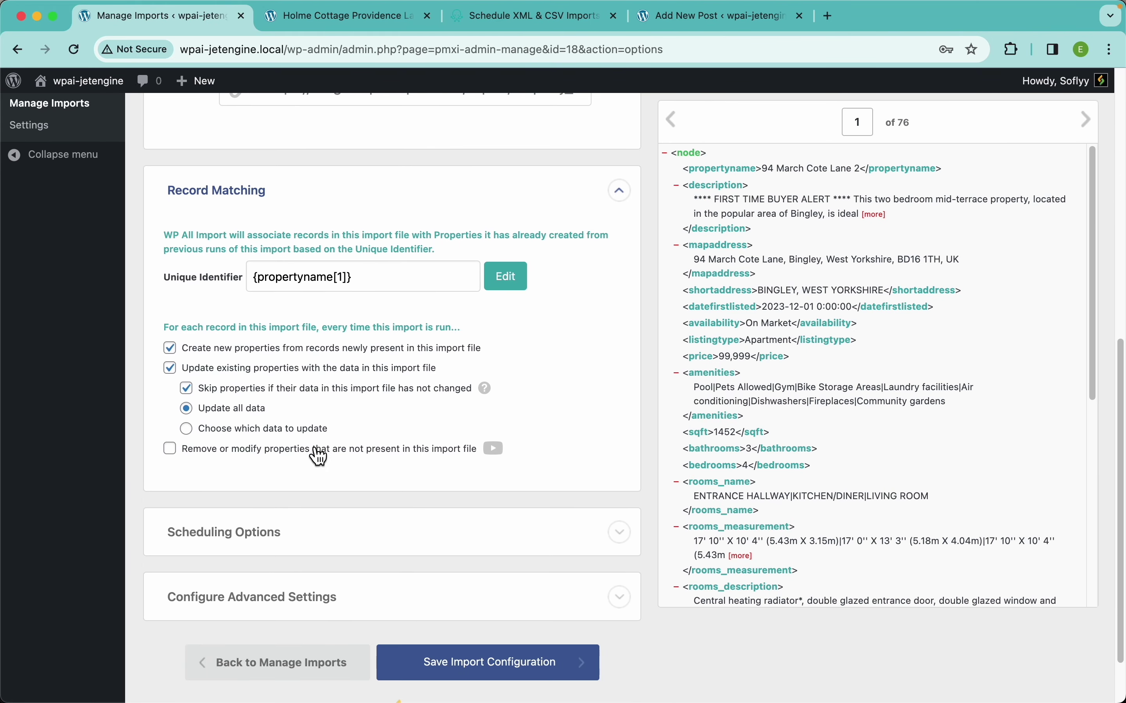
scroll(284, 387, up, 5)
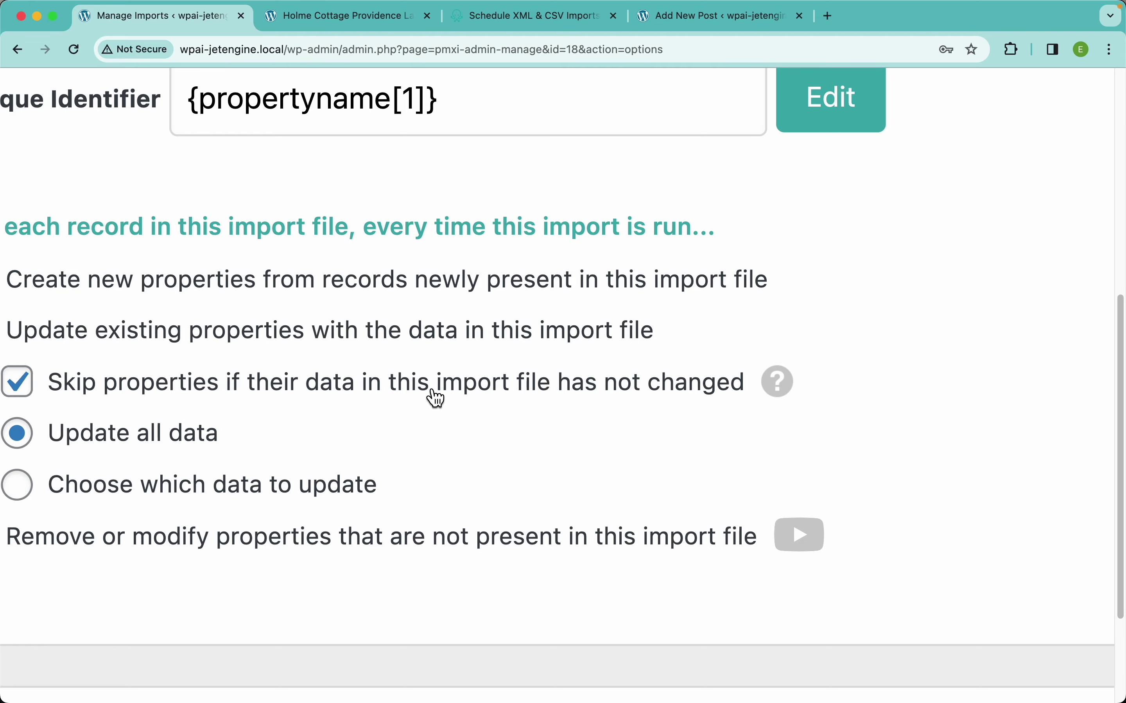
mouse_move(776, 396)
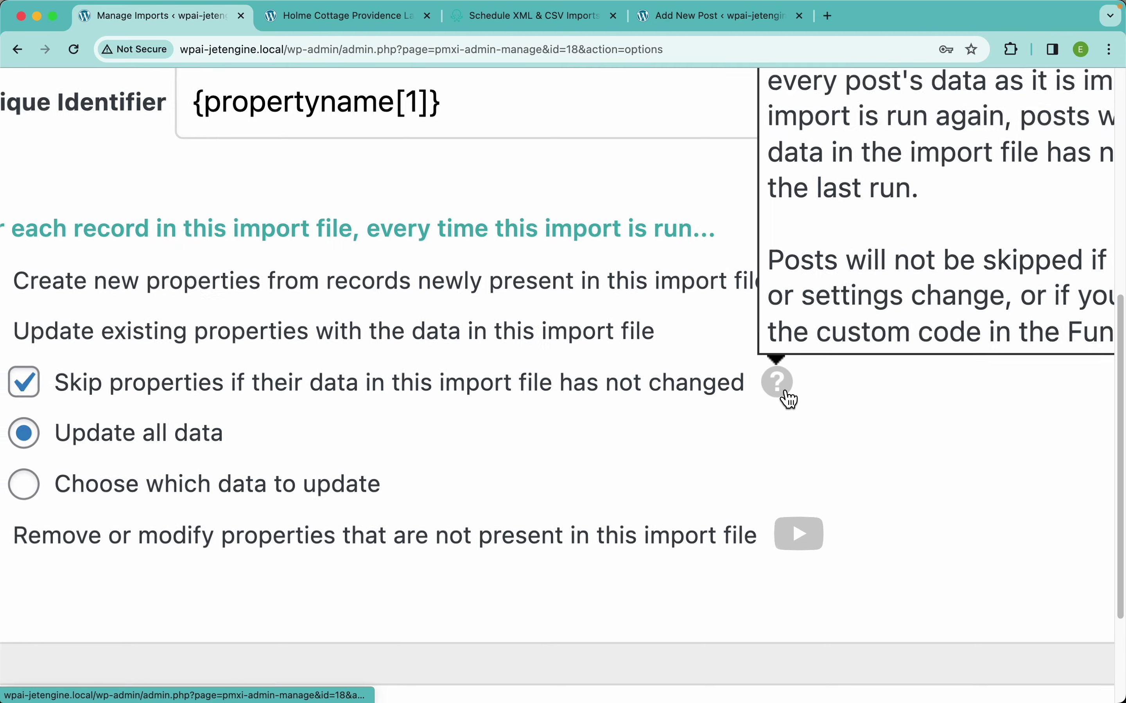
scroll(790, 399, down, 5)
mouse_move(491, 395)
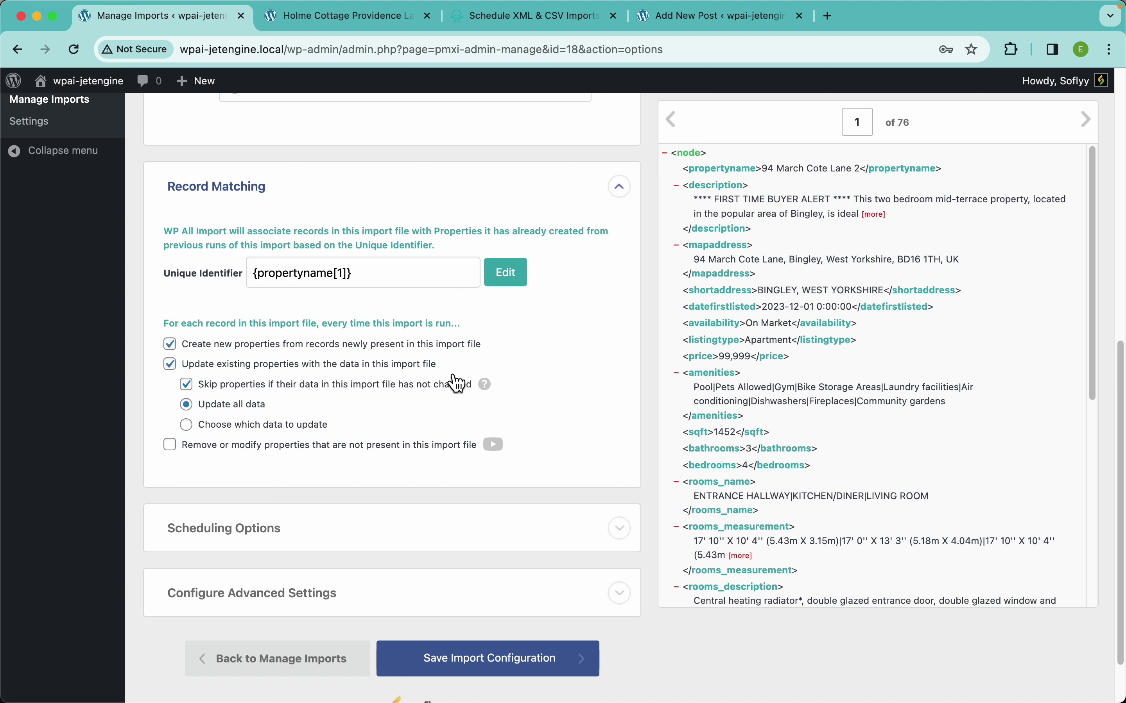
click(535, 669)
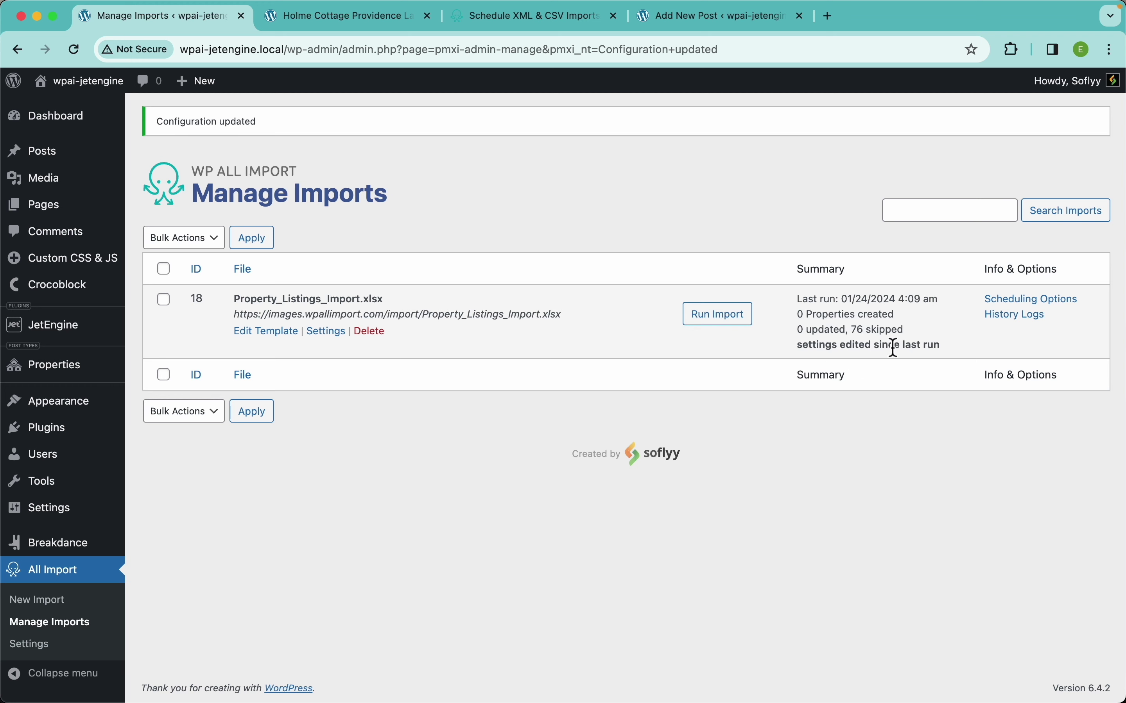
Rerun the property import with the saved configuration, then switch to the Holme Cottage Providence Lane page on the front end.
click(729, 326)
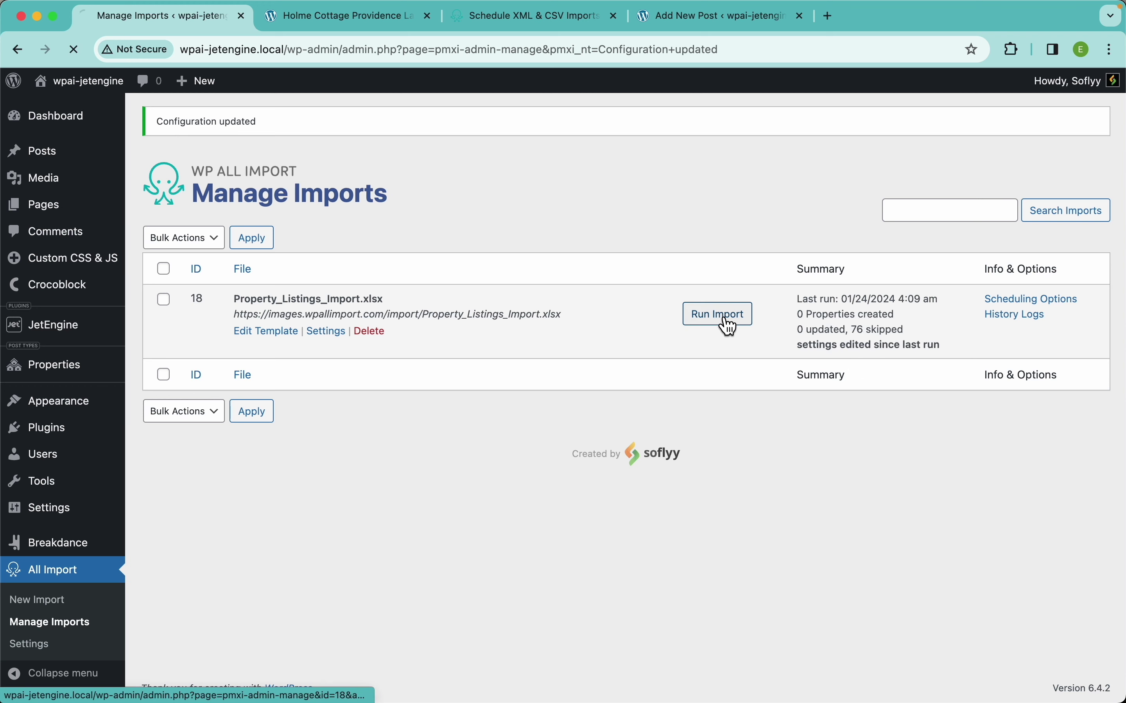
click(927, 252)
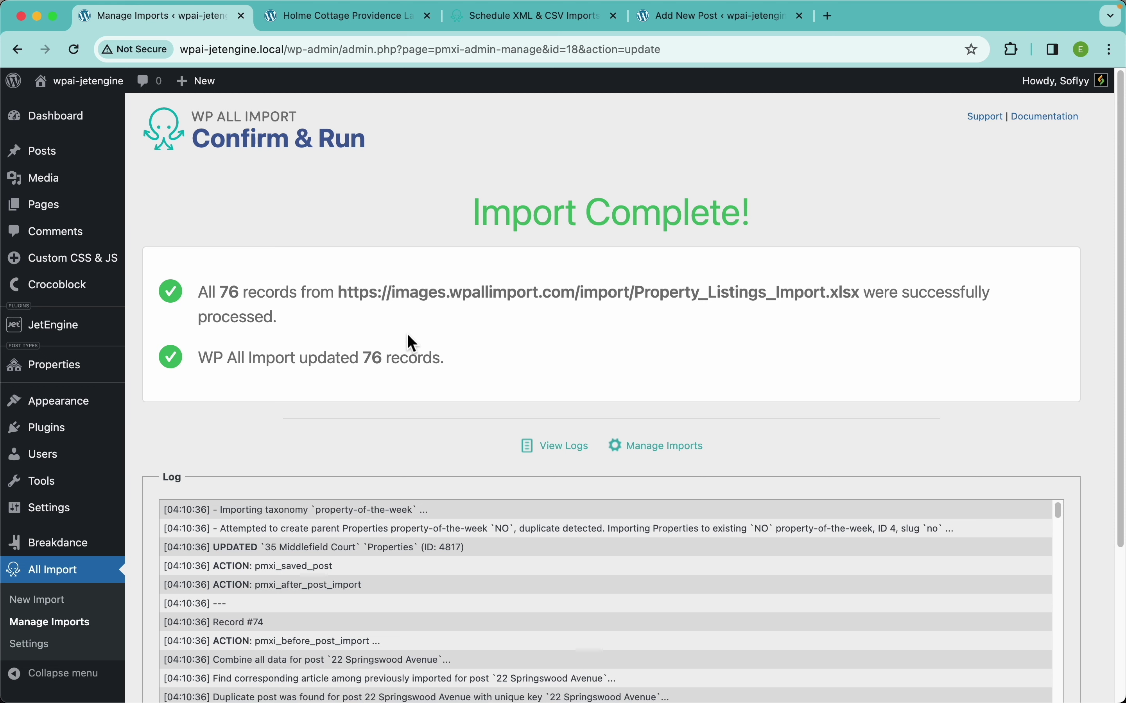
click(651, 452)
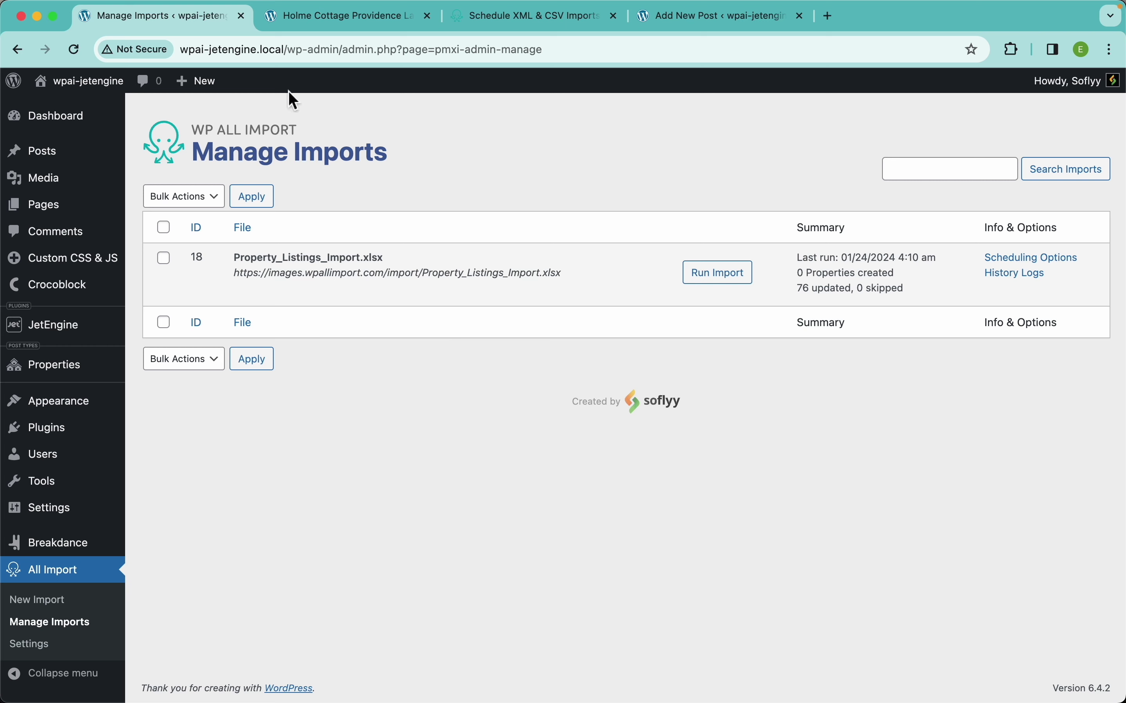
click(307, 17)
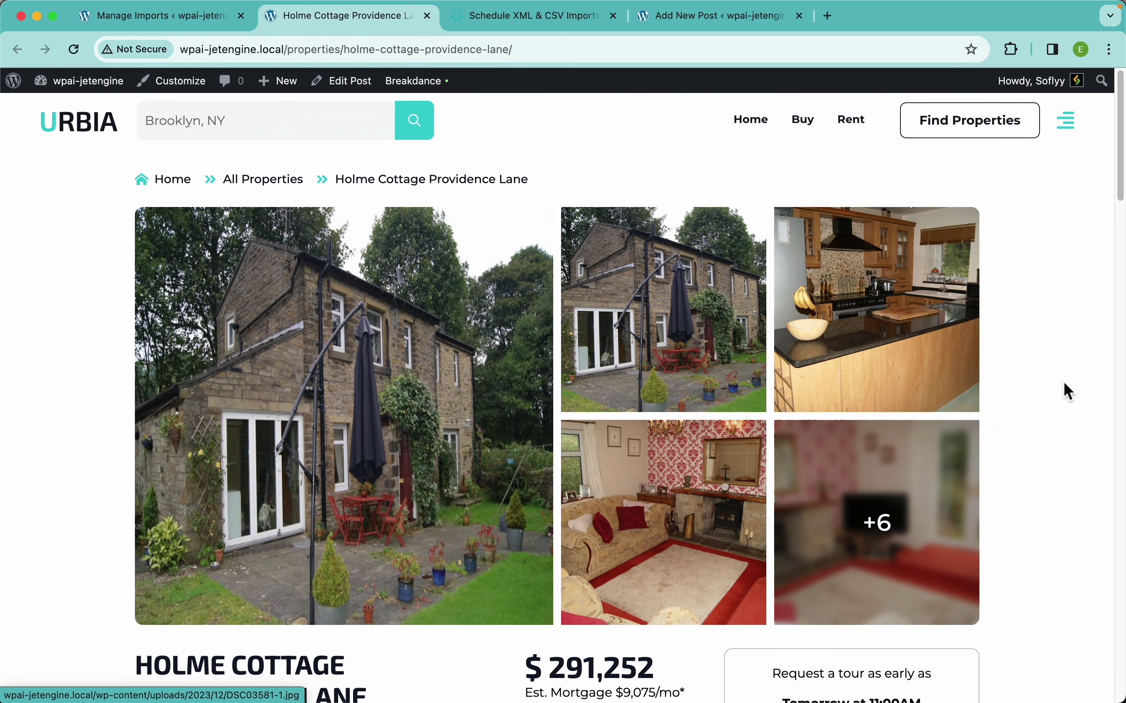